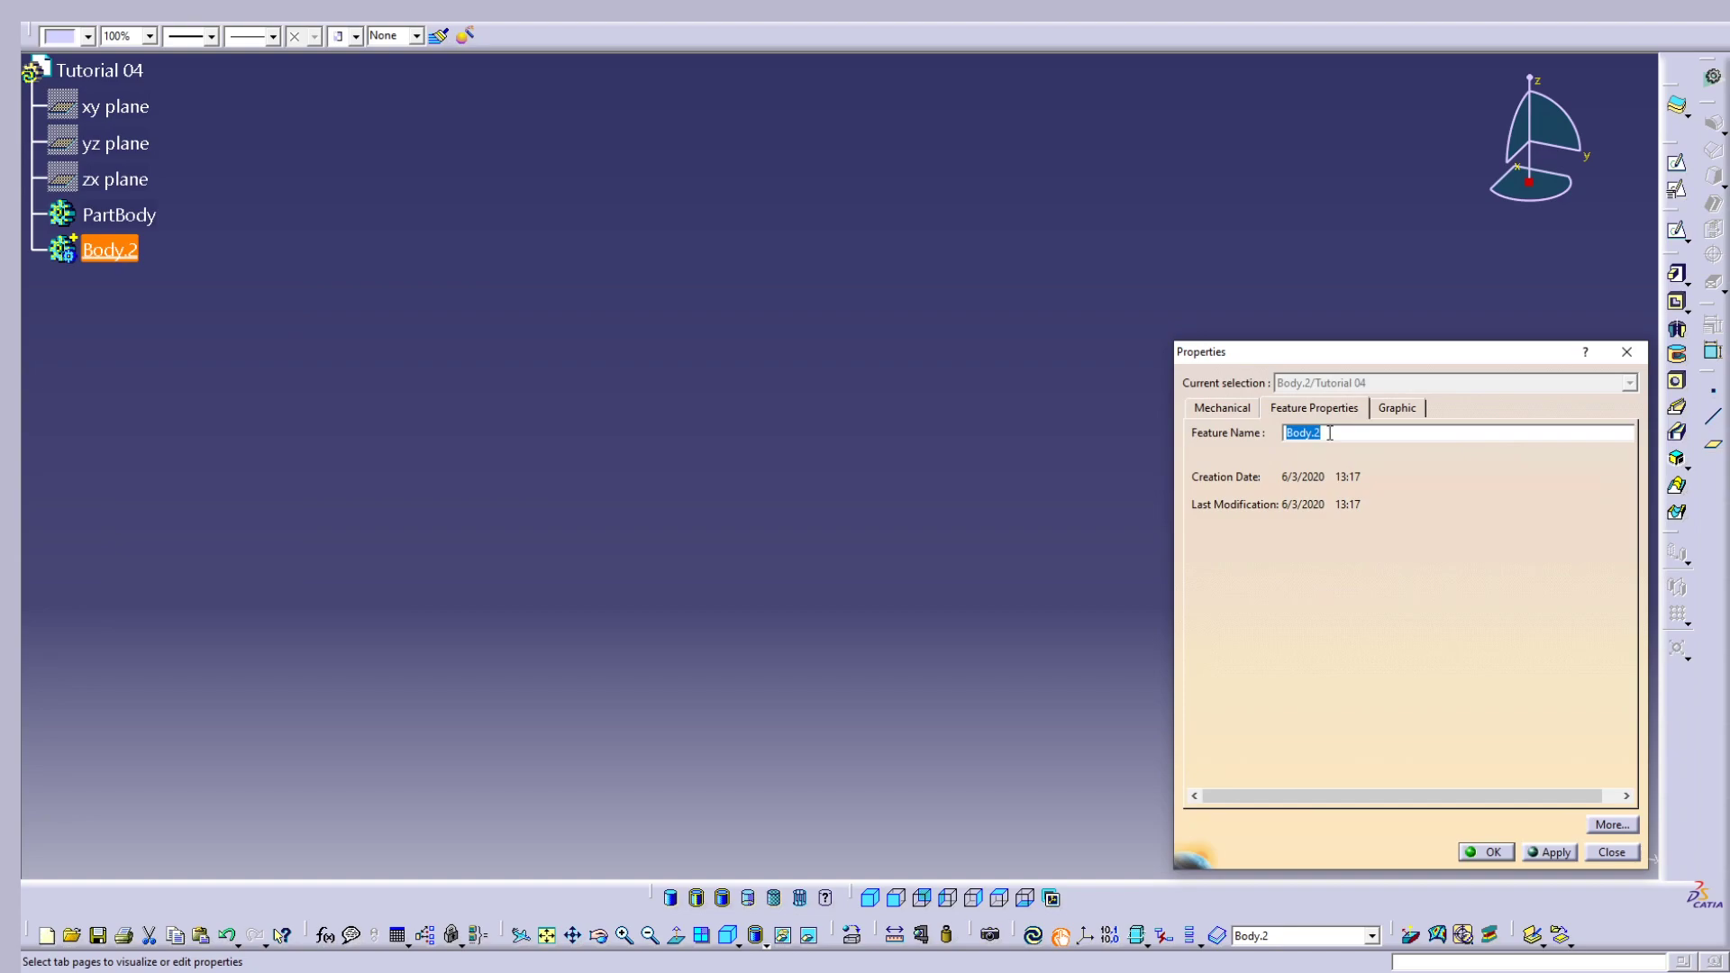
Step: Rename Body.2 as Tutorial 04
type("T")
key("Return")
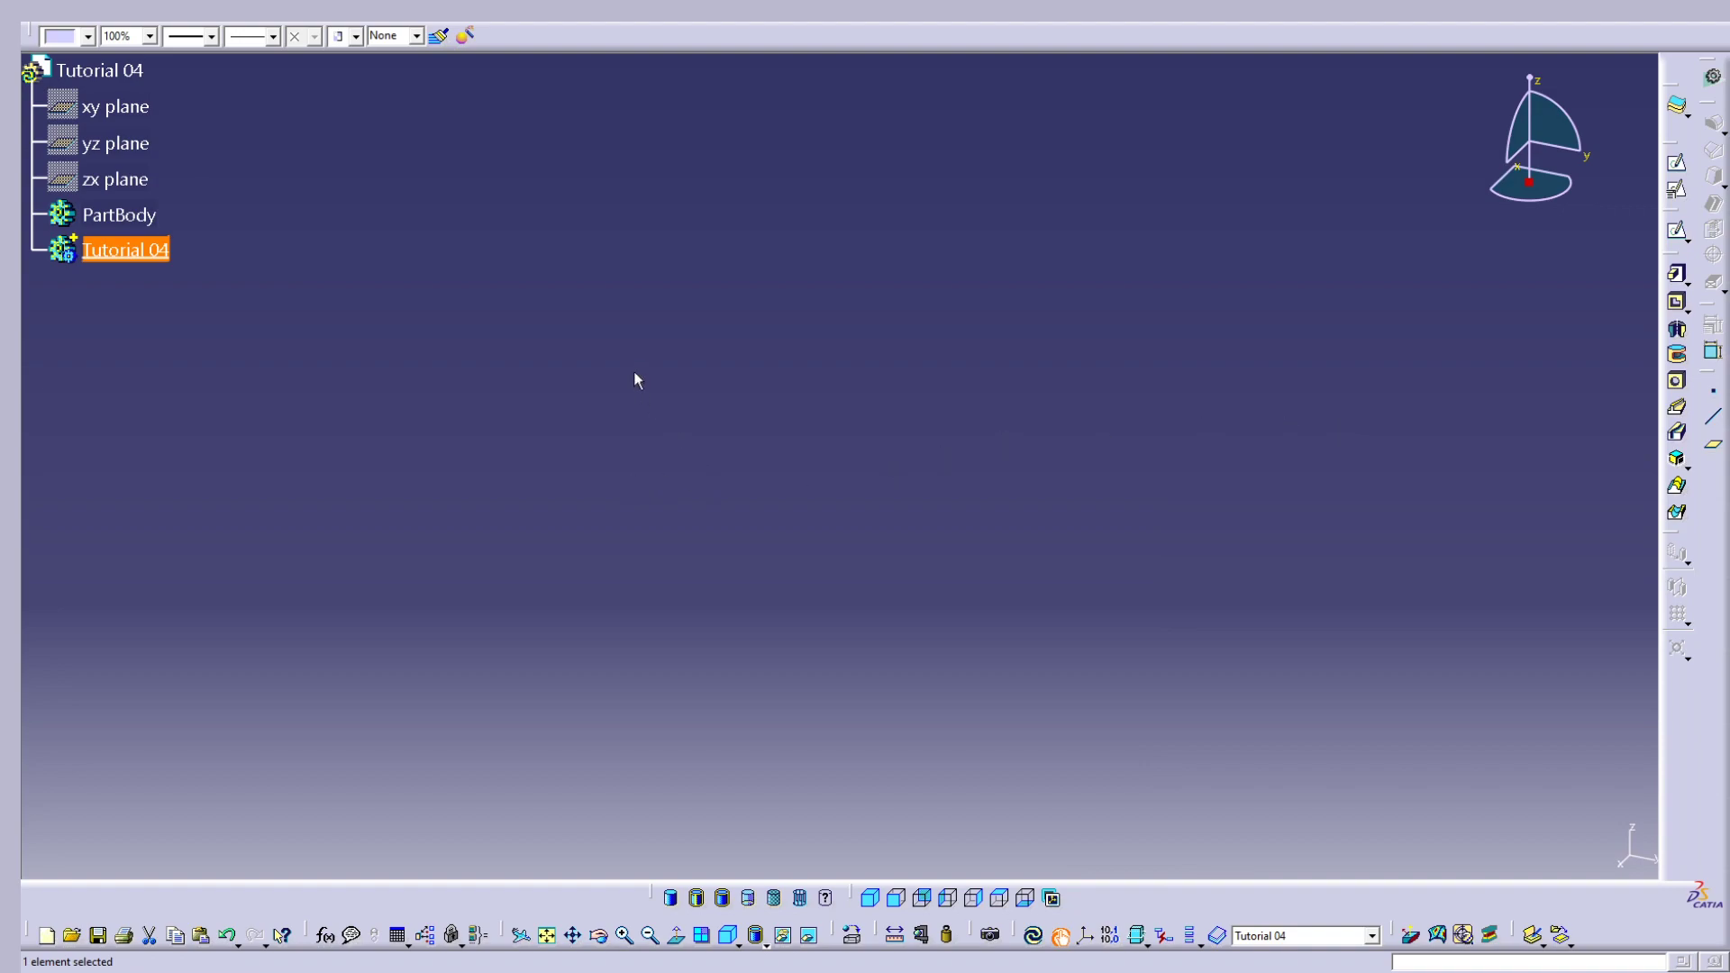
left_click(800, 484)
Step: On the xy plane, sketch an open six-line stepped profile above the H axis, starting at about H -96, V -12 mm, with a sloped upper-left corner
left_click(1675, 164)
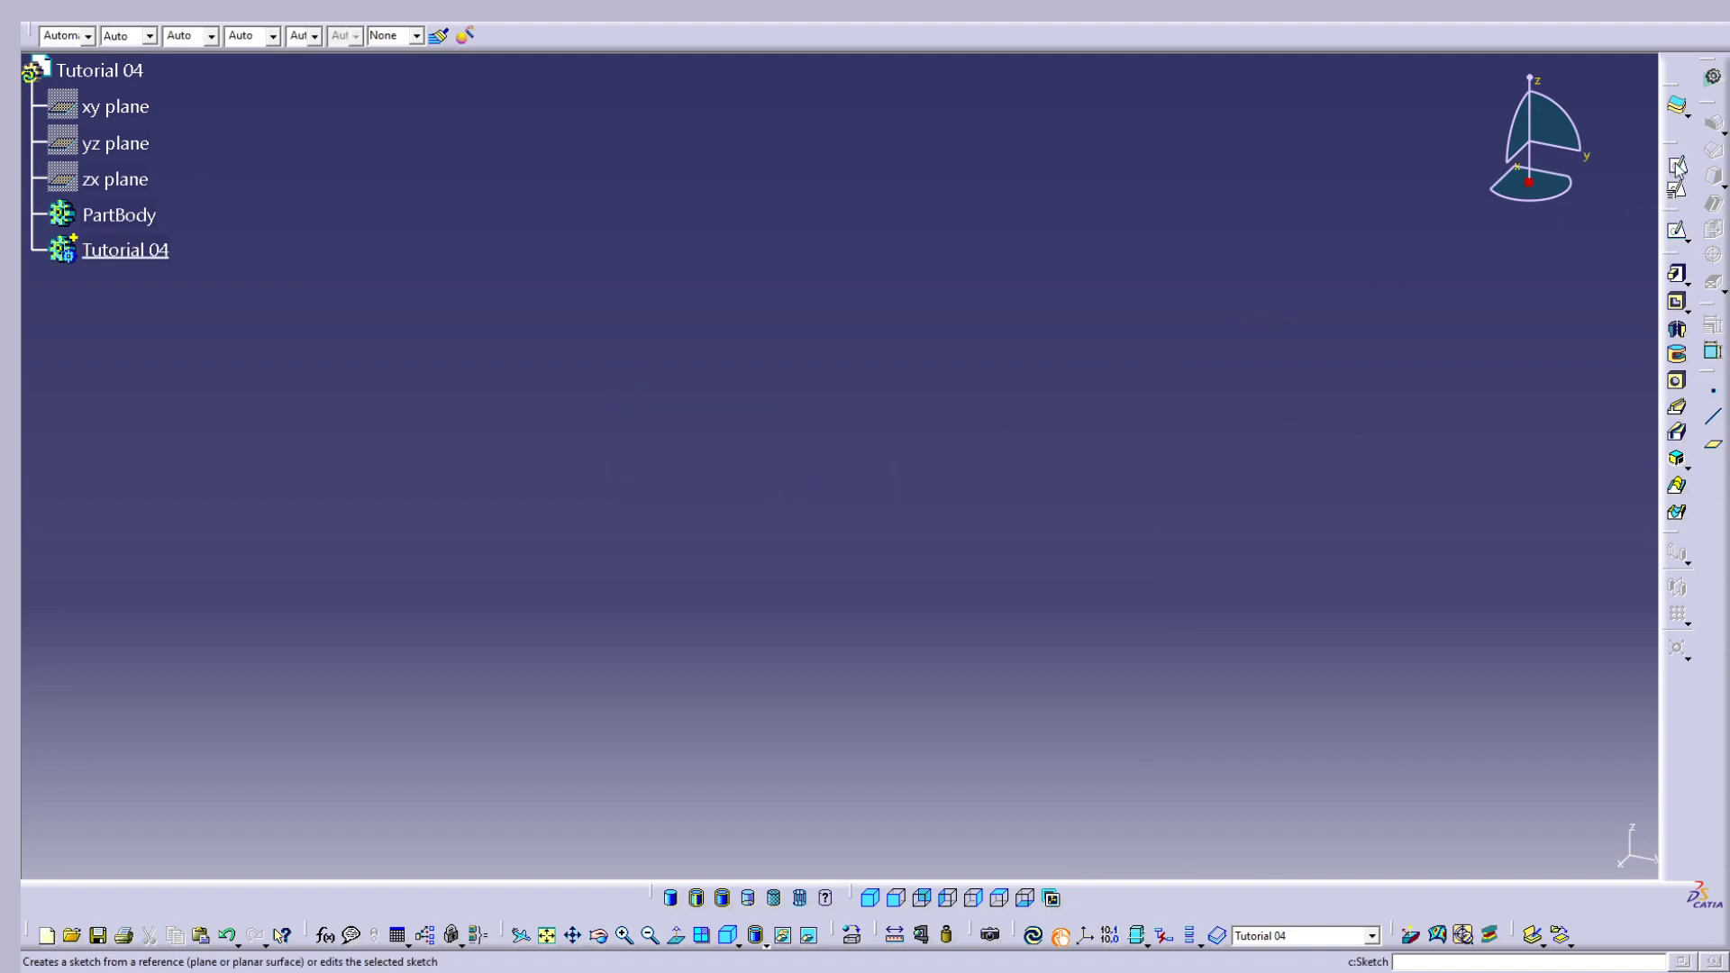
left_click(136, 110)
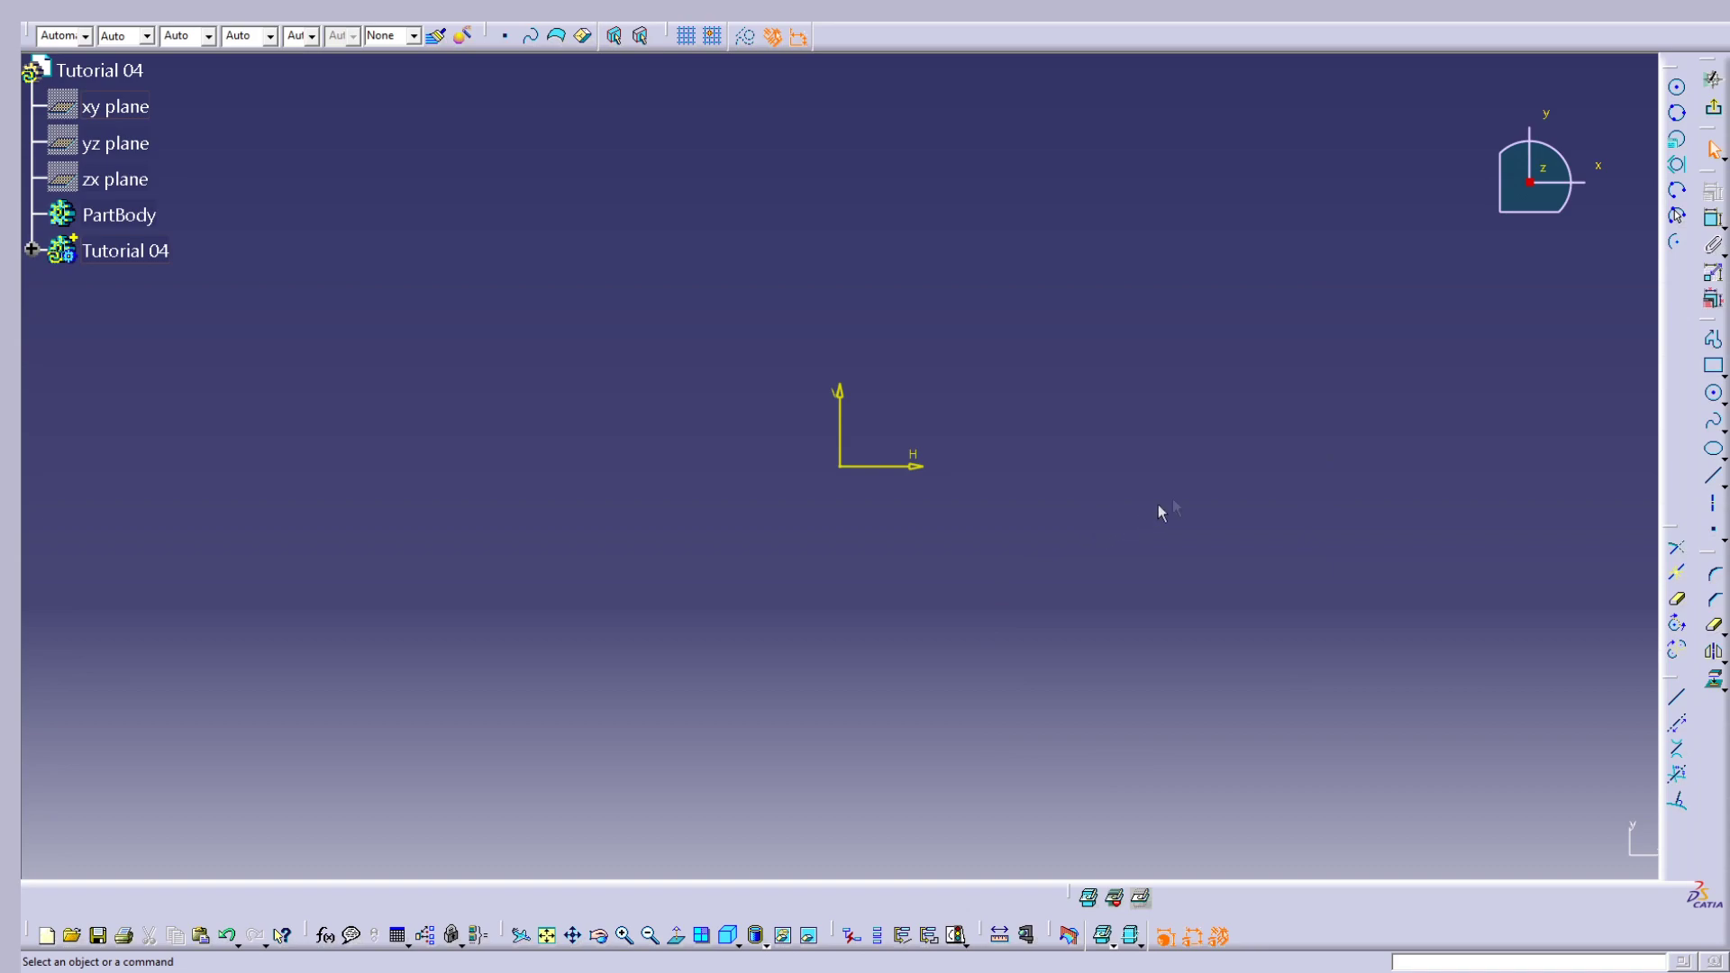
left_click(1709, 334)
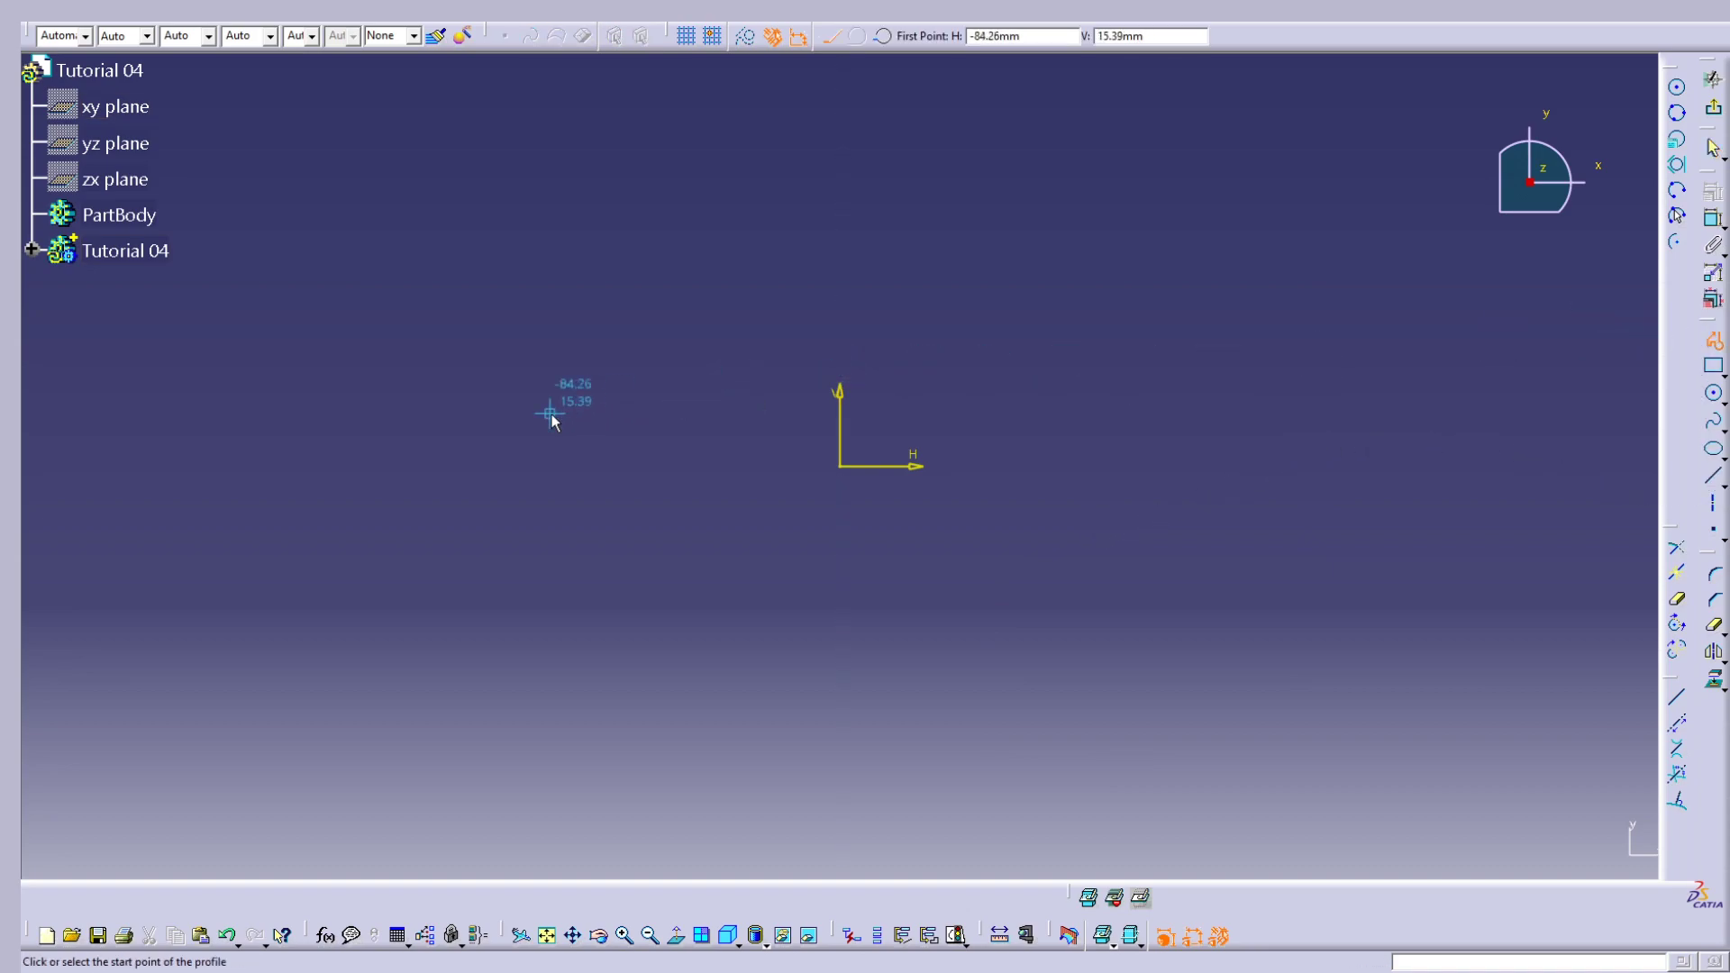
left_click(509, 510)
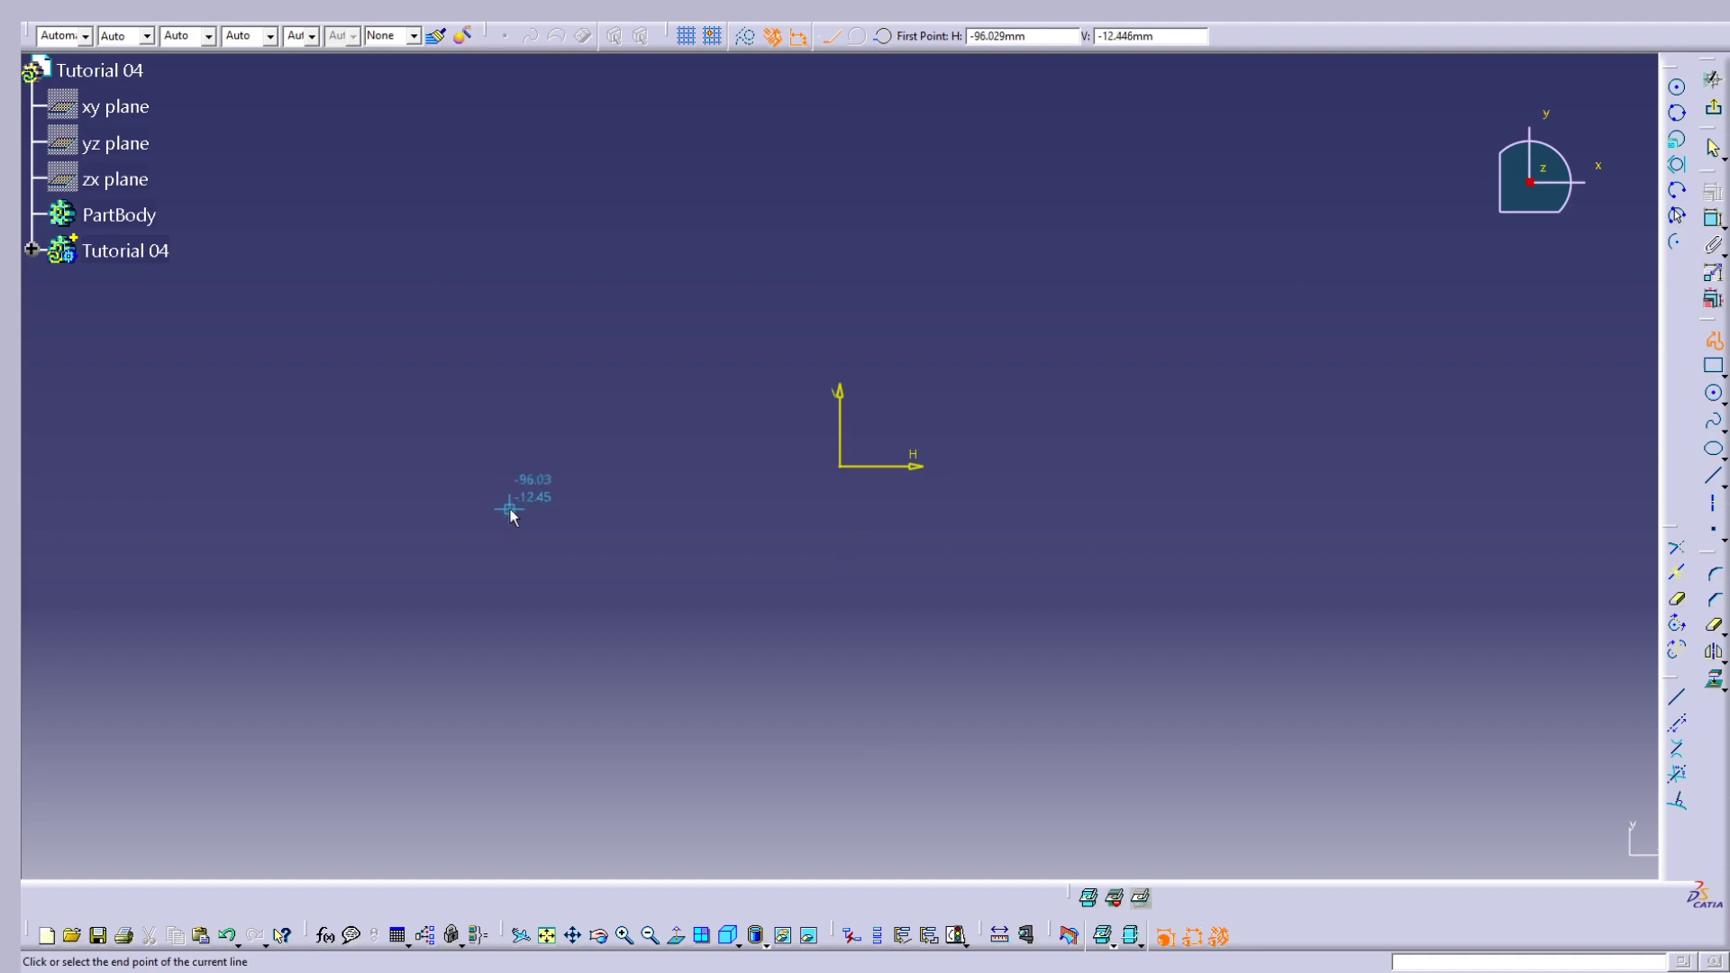
left_click(512, 350)
left_click(688, 214)
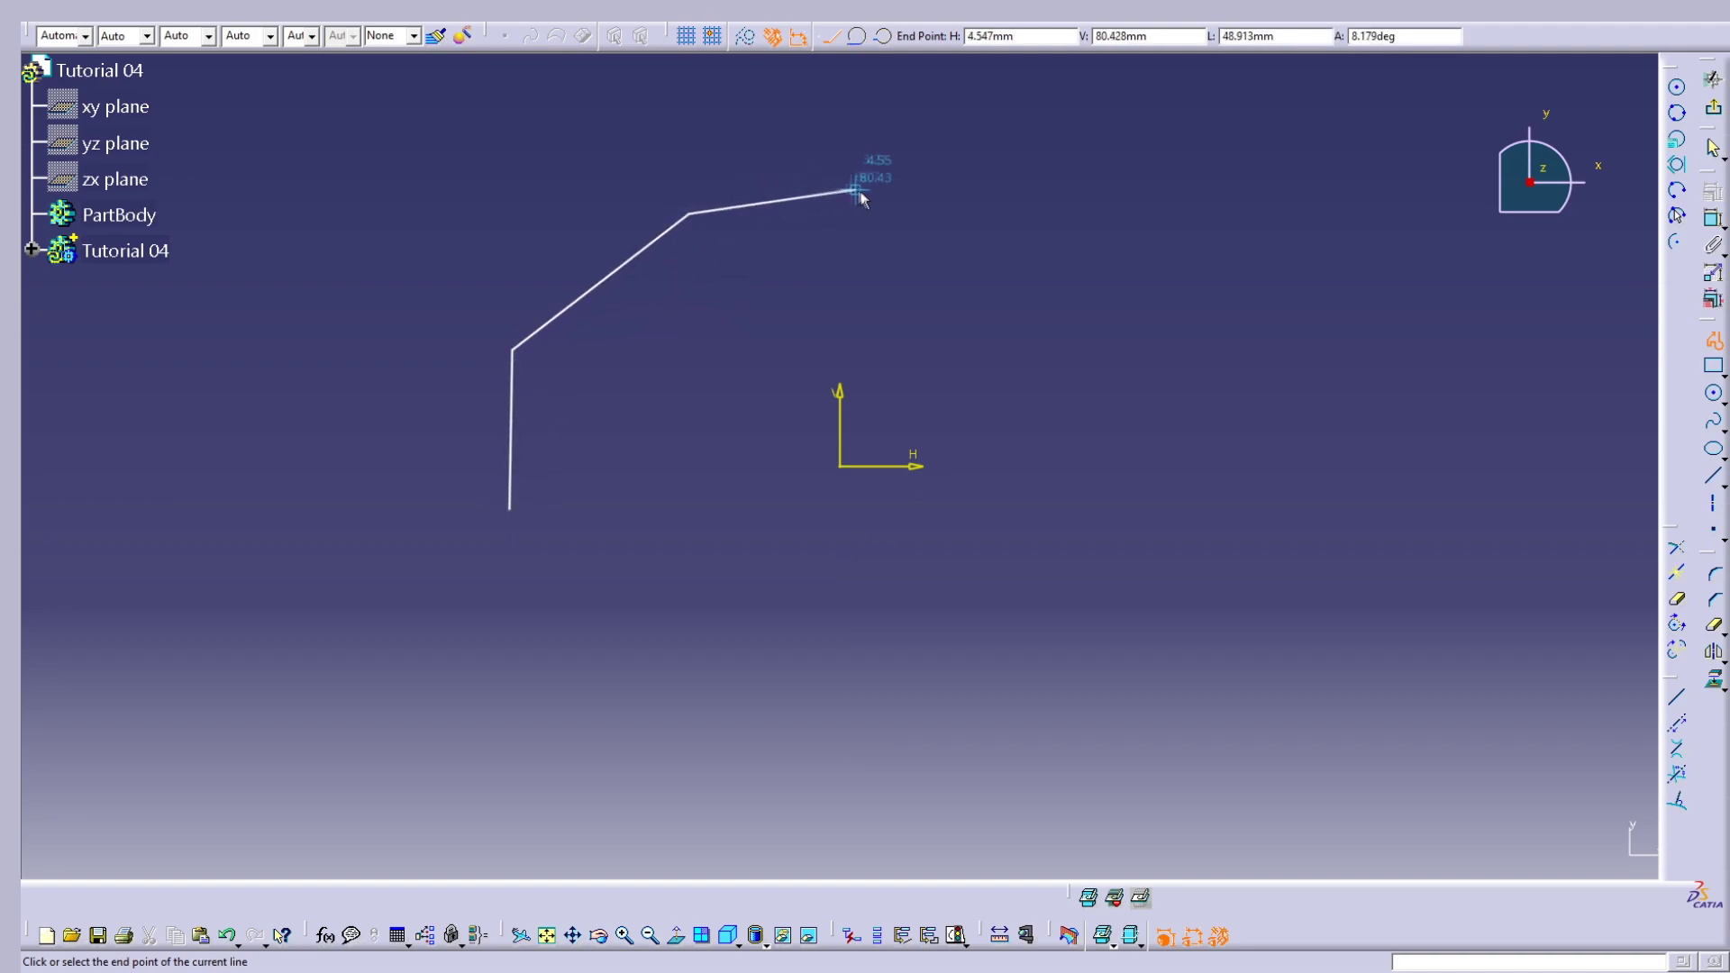
left_click(917, 211)
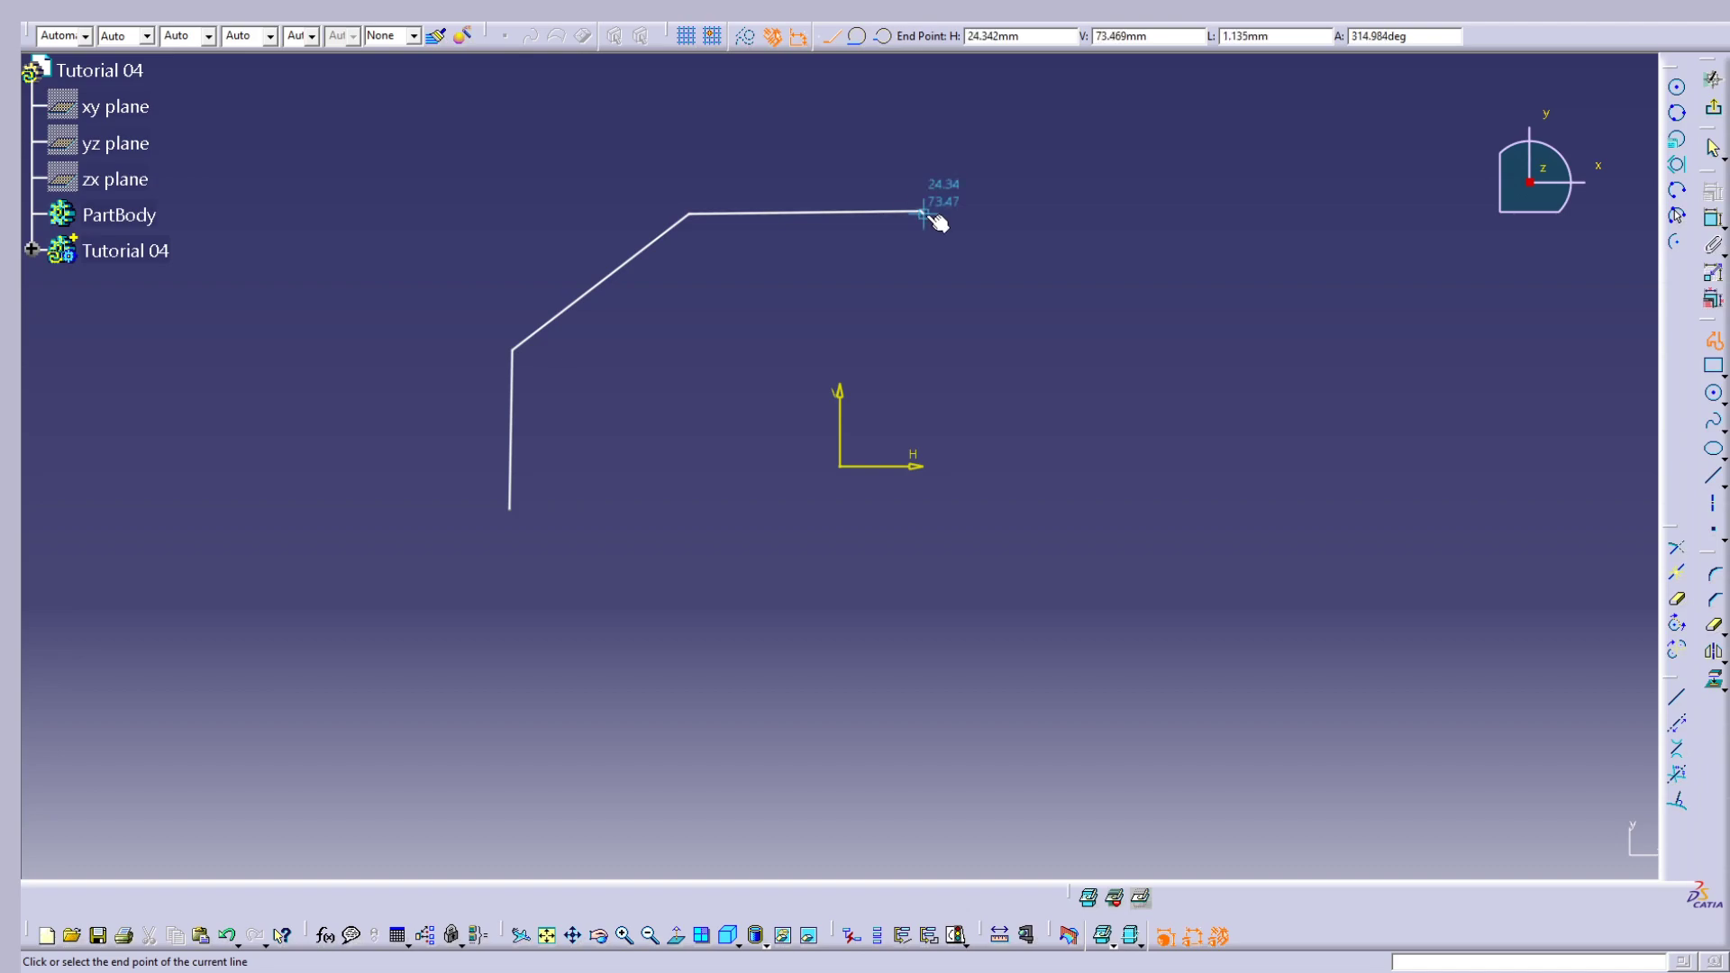
left_click(926, 297)
left_click(1159, 299)
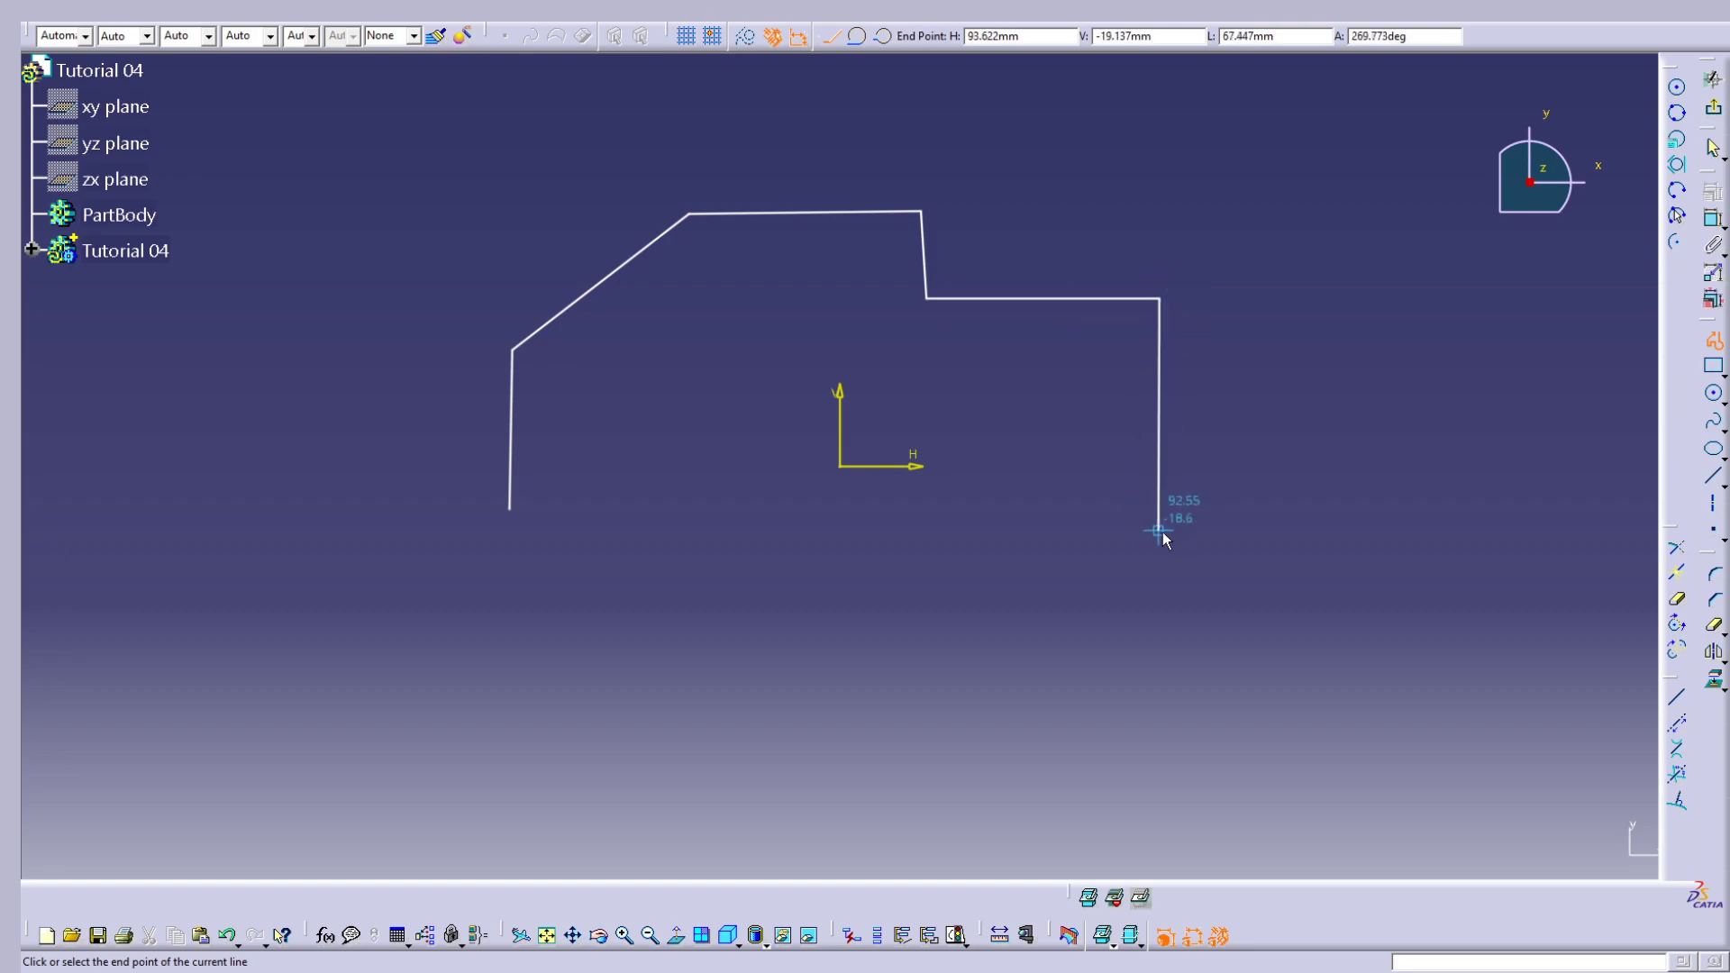
left_click(1170, 576)
key("Escape")
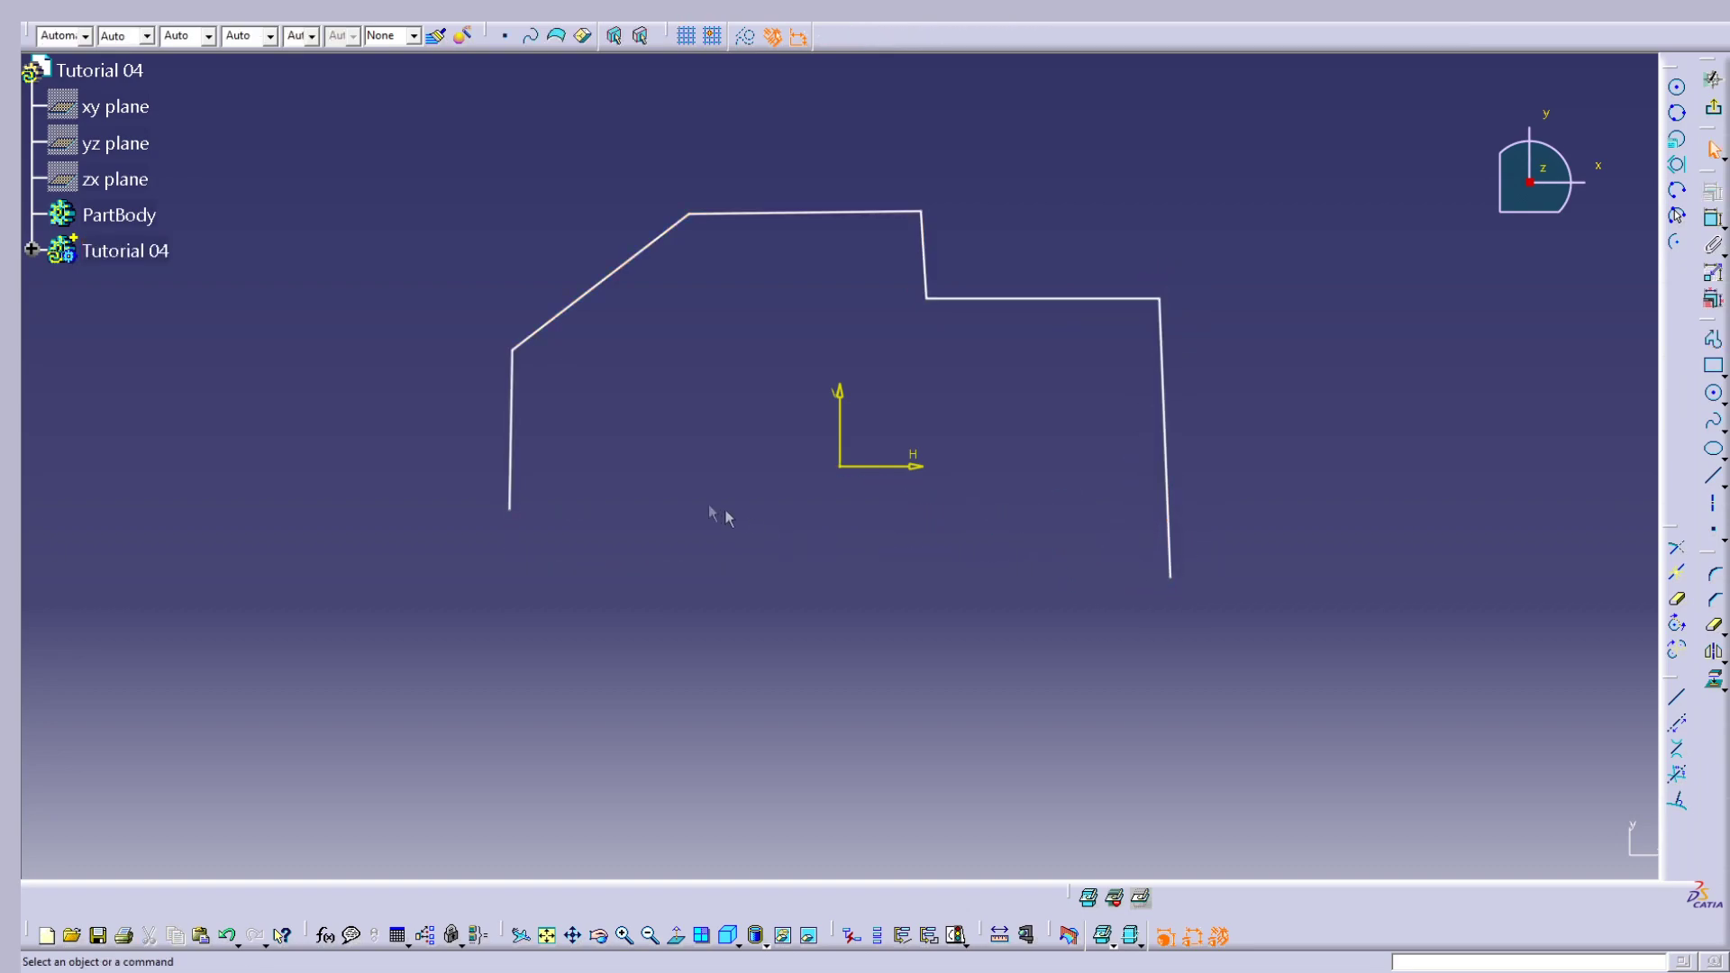
Step: Delete the short, nearly vertical step line between the two upper horizontal lines
left_click(510, 430)
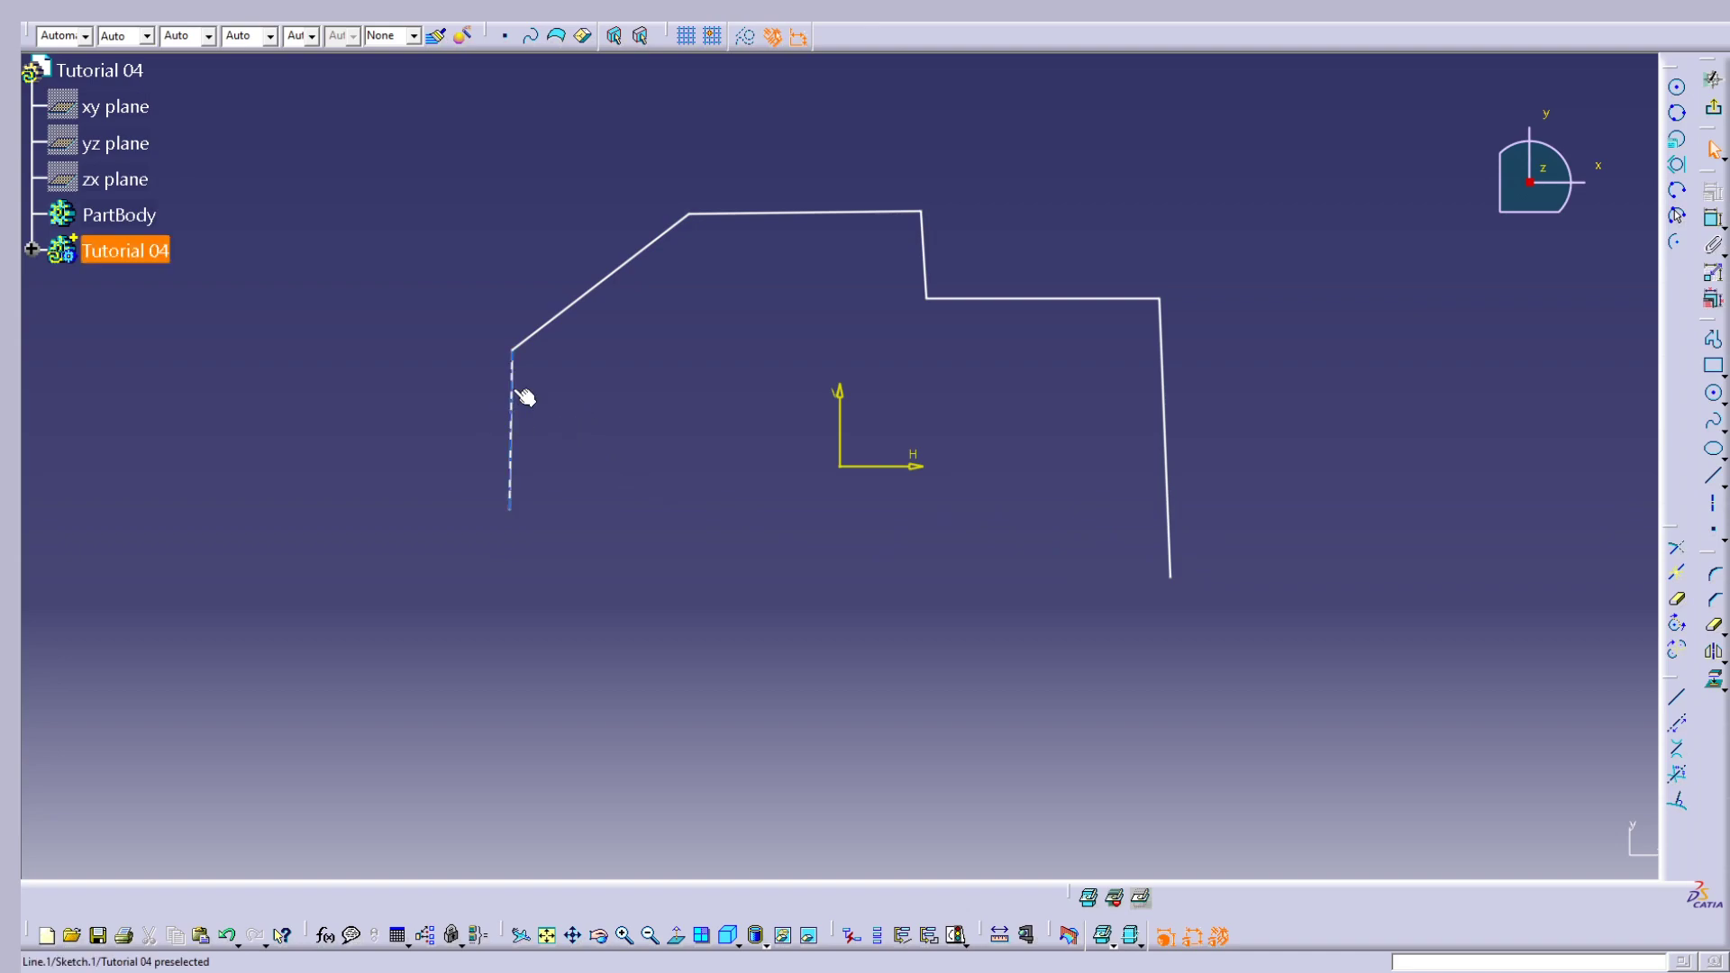
left_click(923, 245, "ctrl")
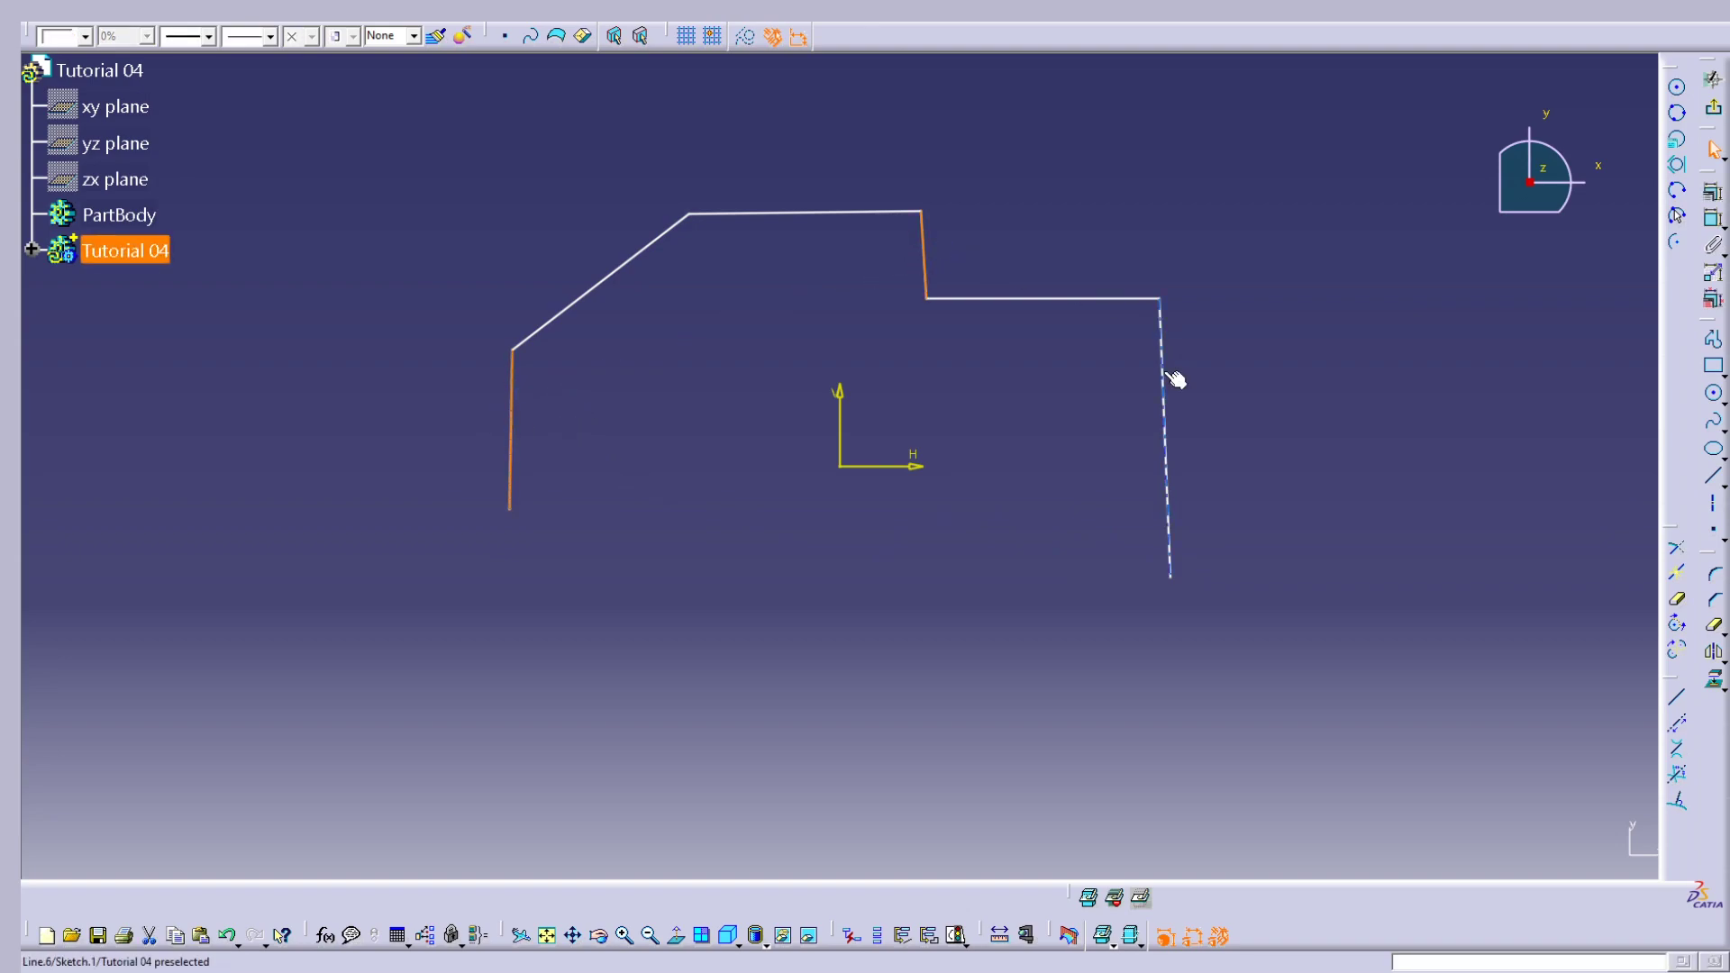
left_click(984, 367)
left_click(925, 245)
key("Delete")
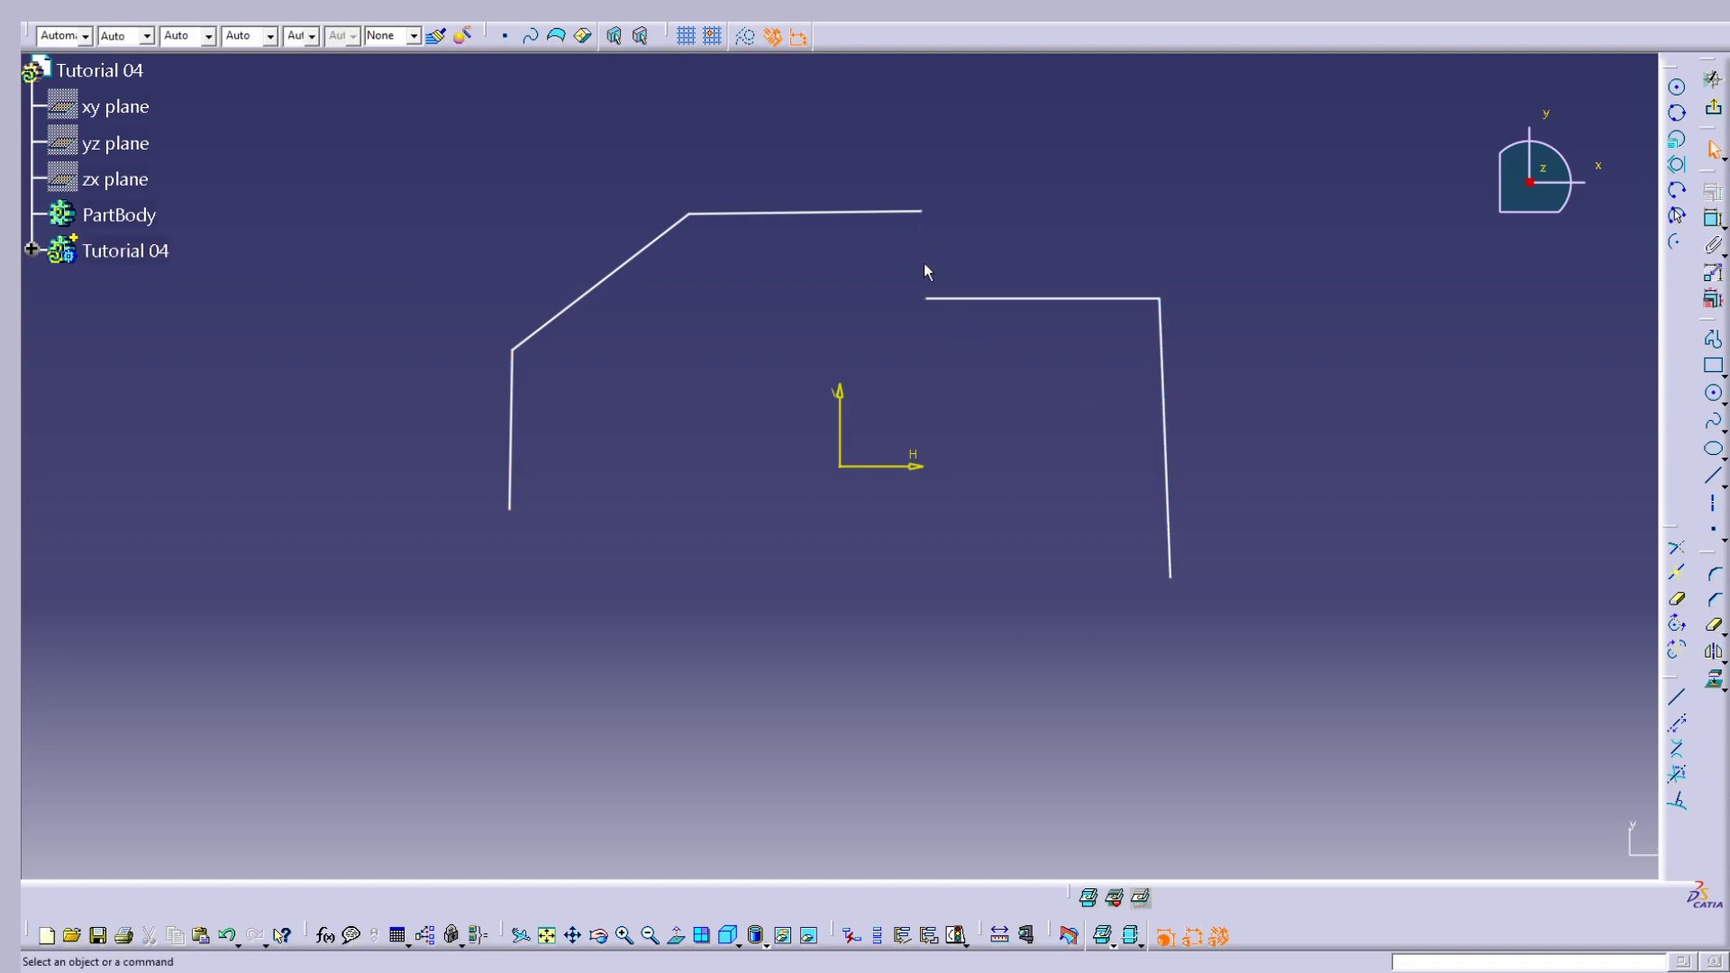
Step: Constrain the two outer side lines of the profile to be vertical
left_click(514, 396)
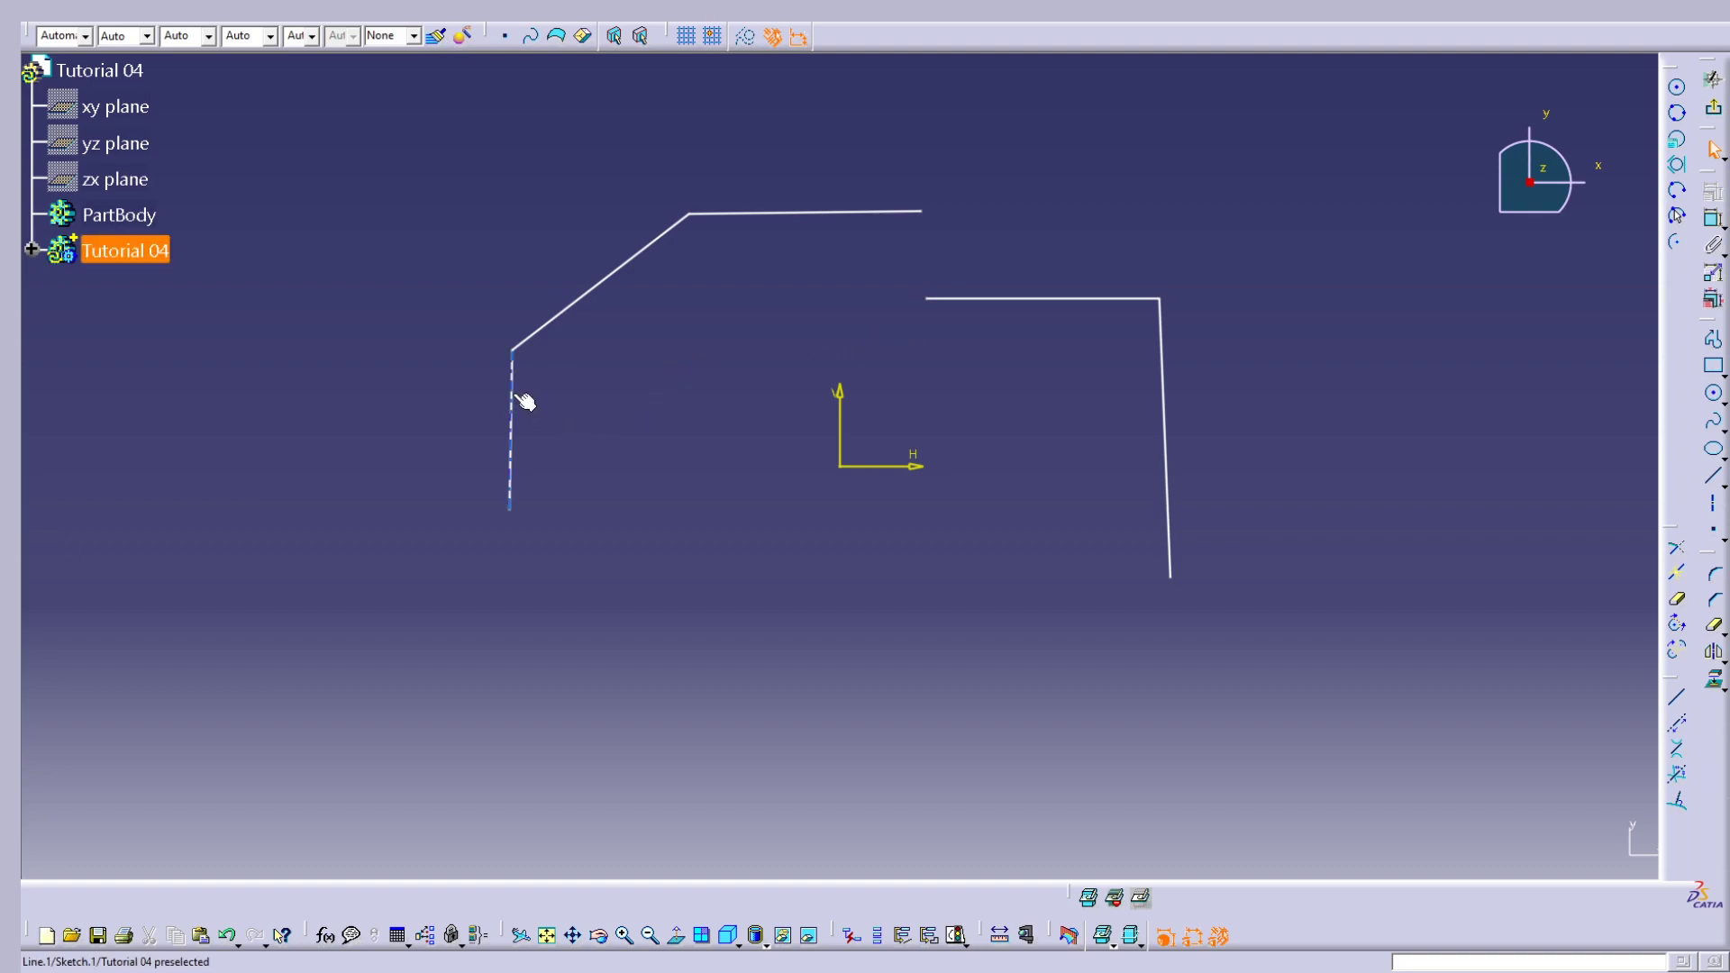
left_click(1160, 397, "ctrl")
right_click(1160, 392)
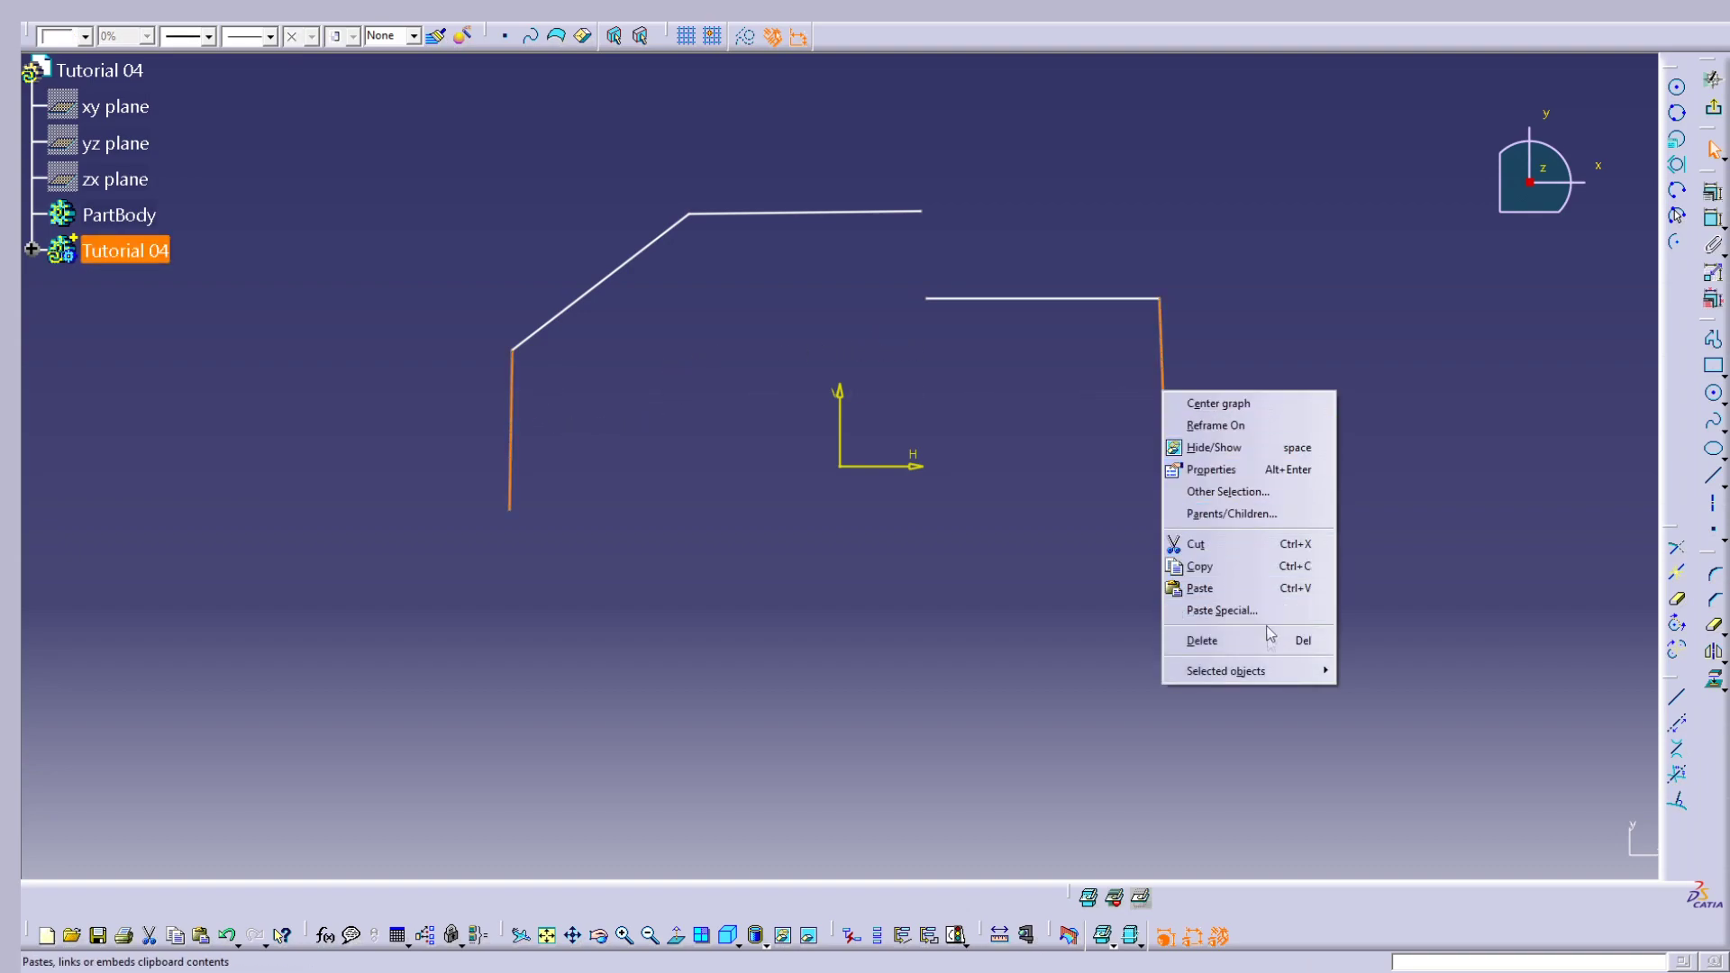
left_click(782, 470)
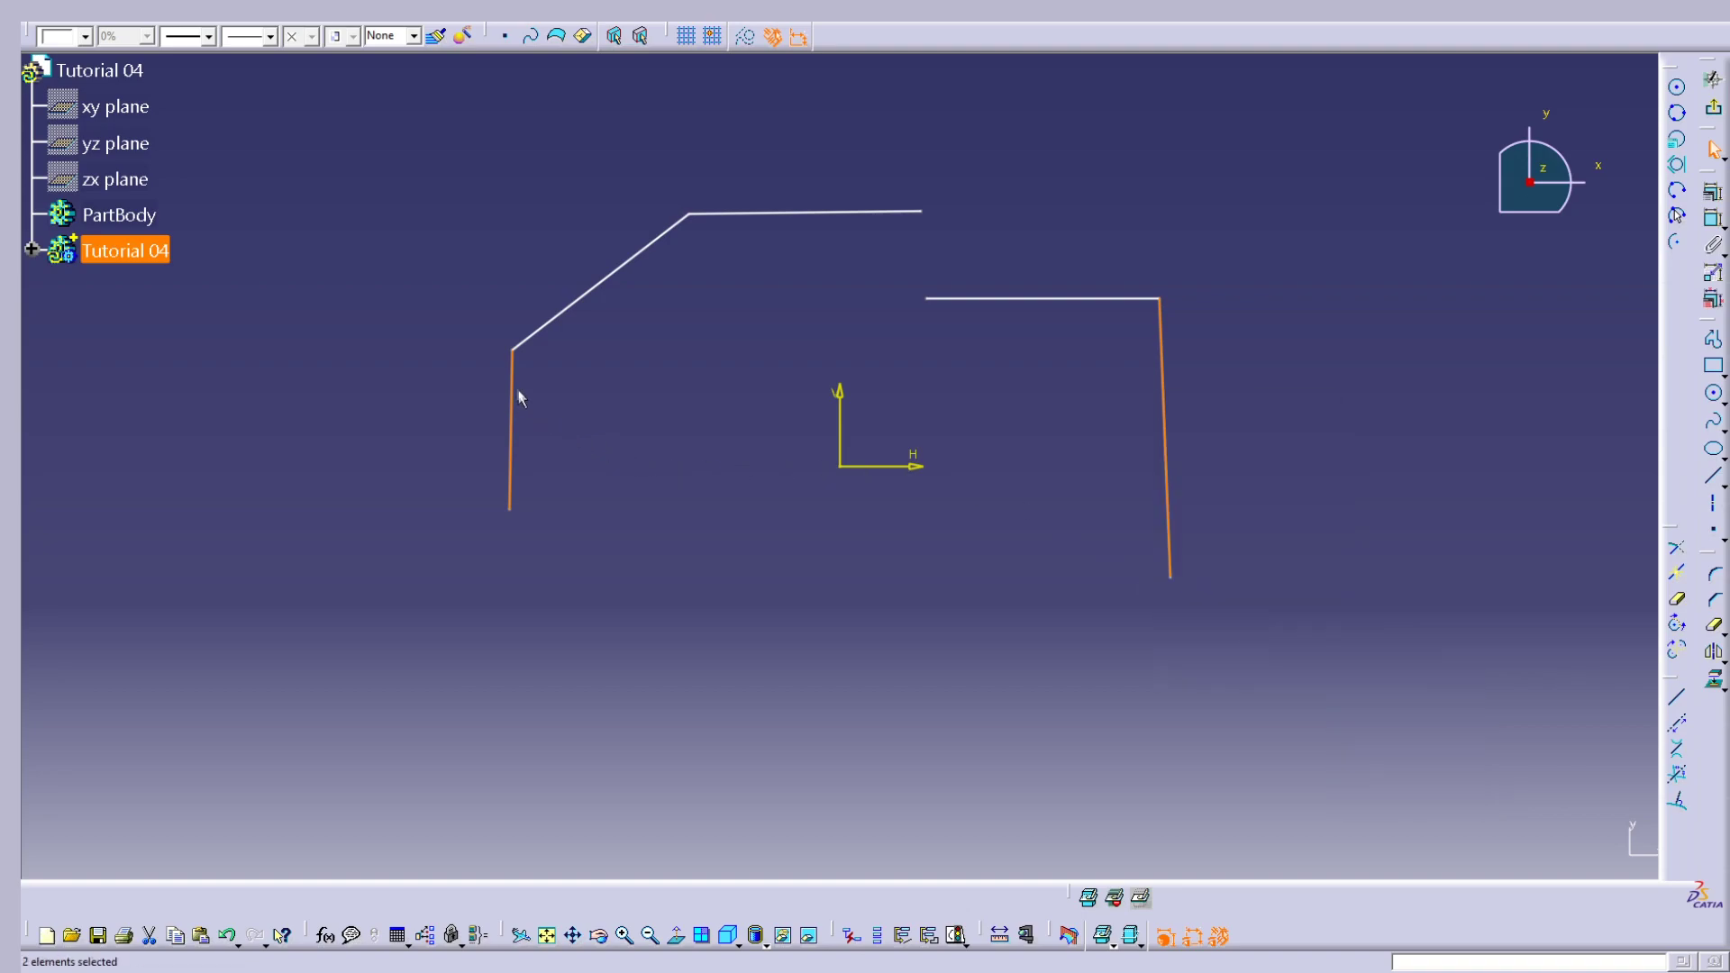
right_click(1160, 394)
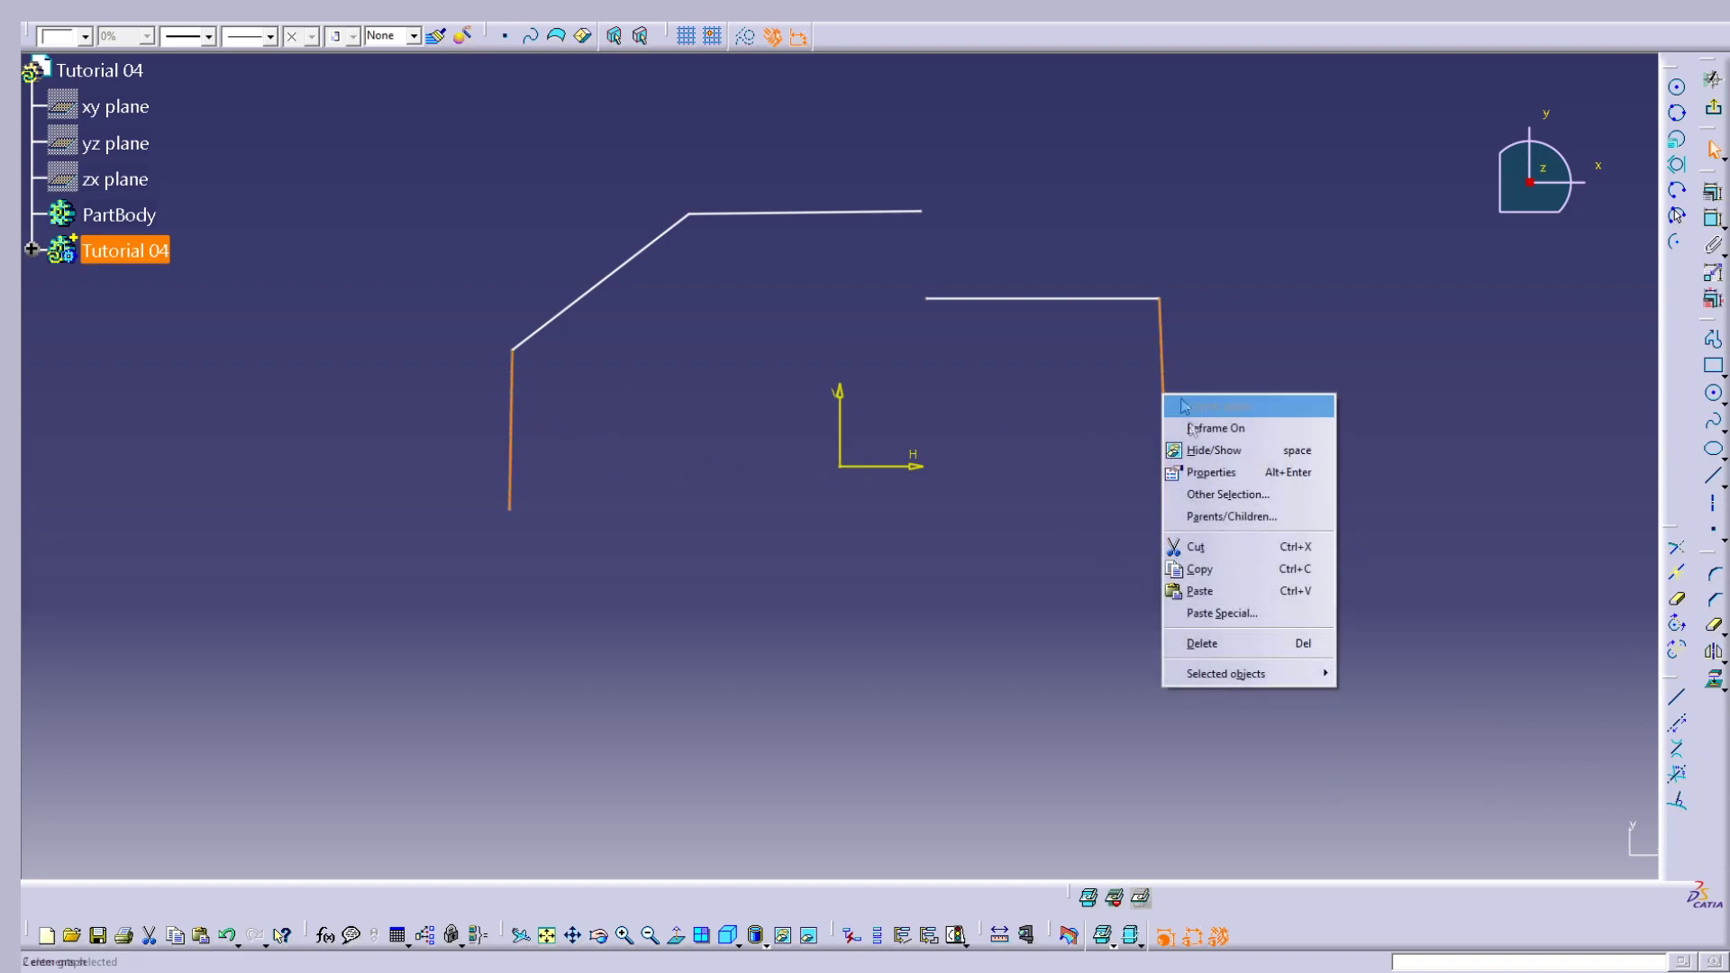
mouse_move(1235, 675)
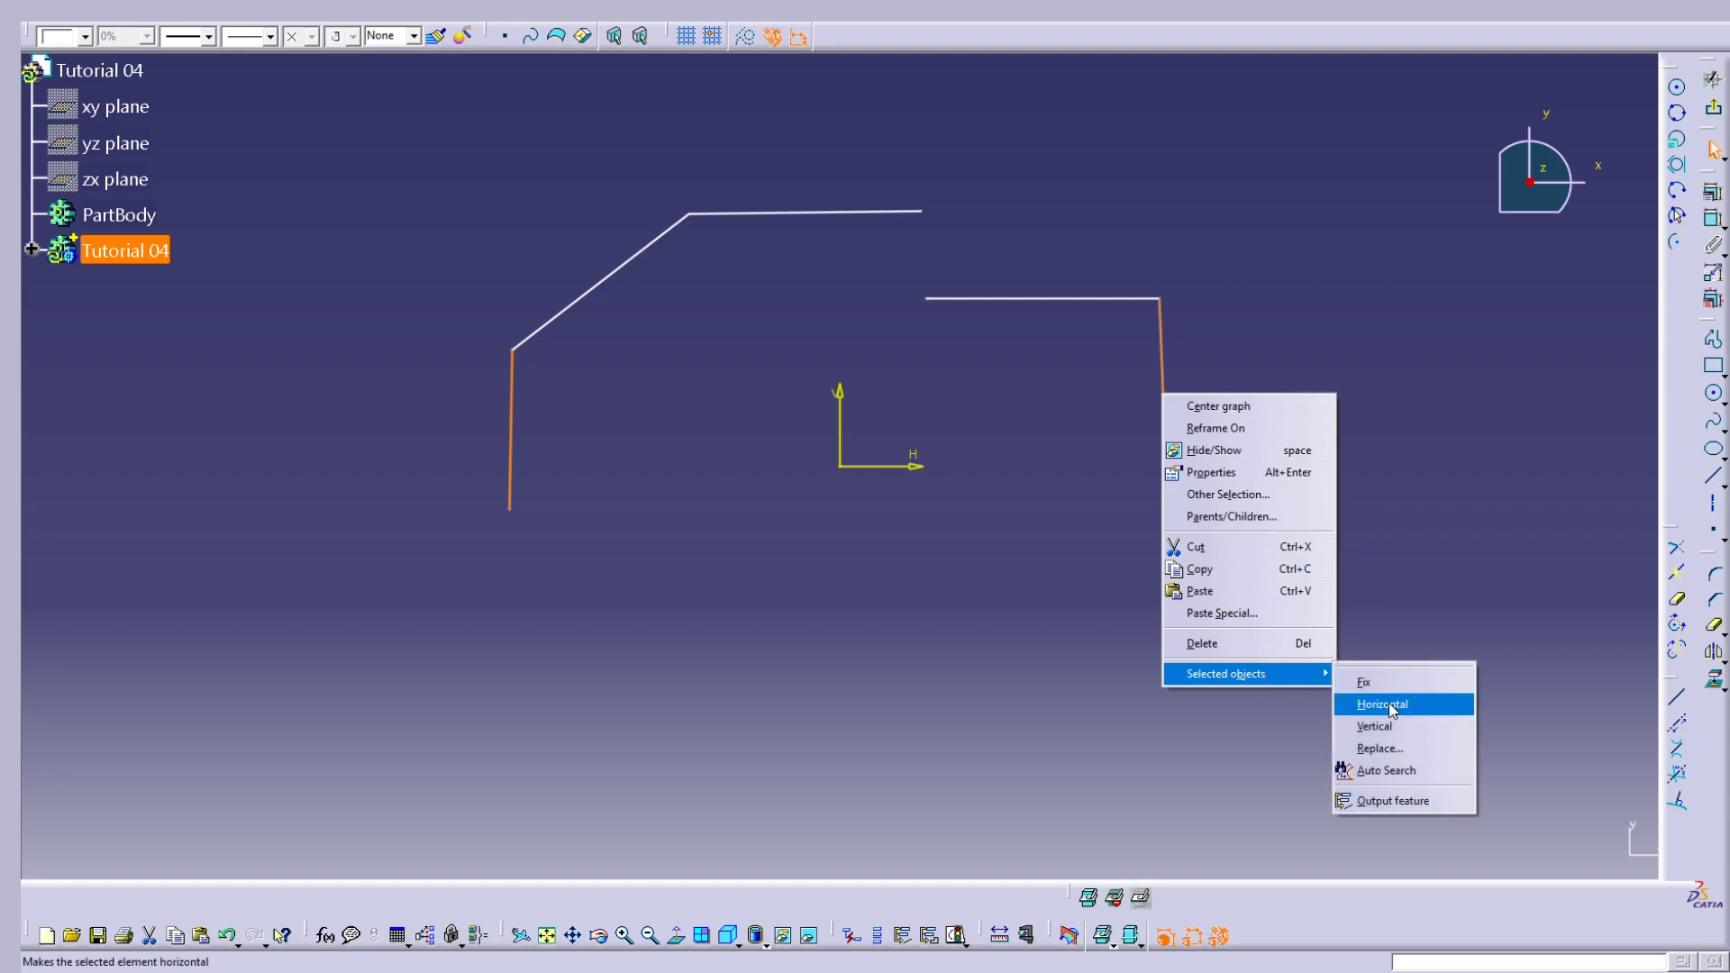
left_click(1377, 726)
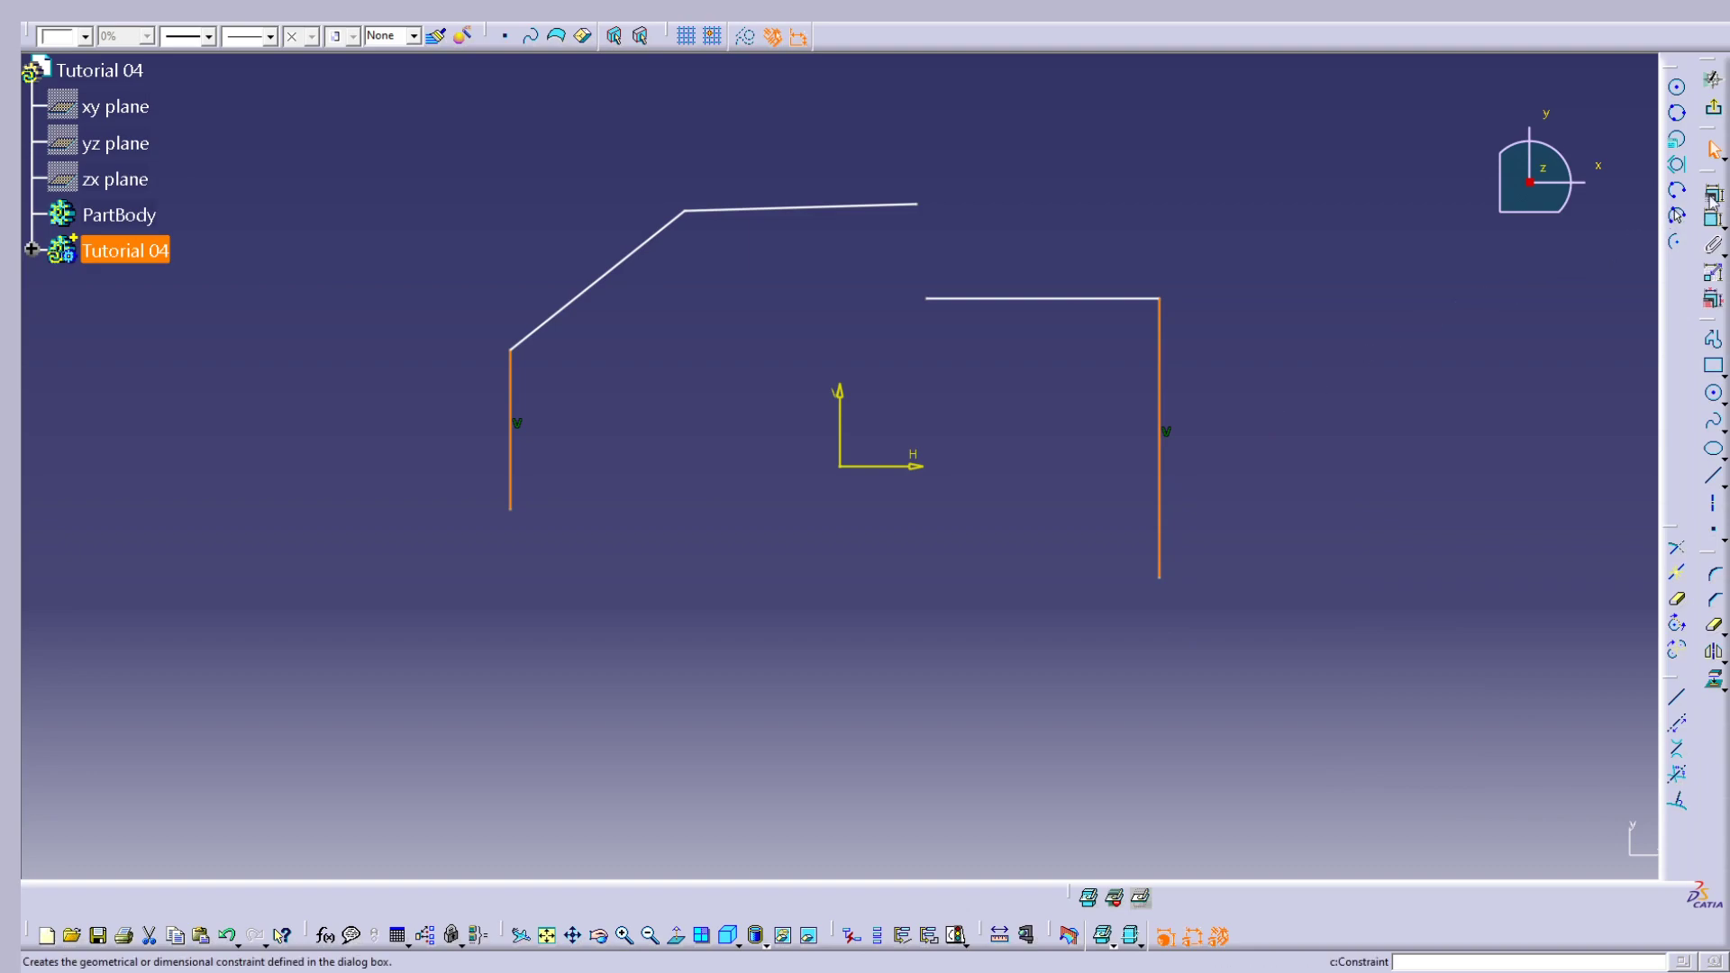
left_click(1711, 191)
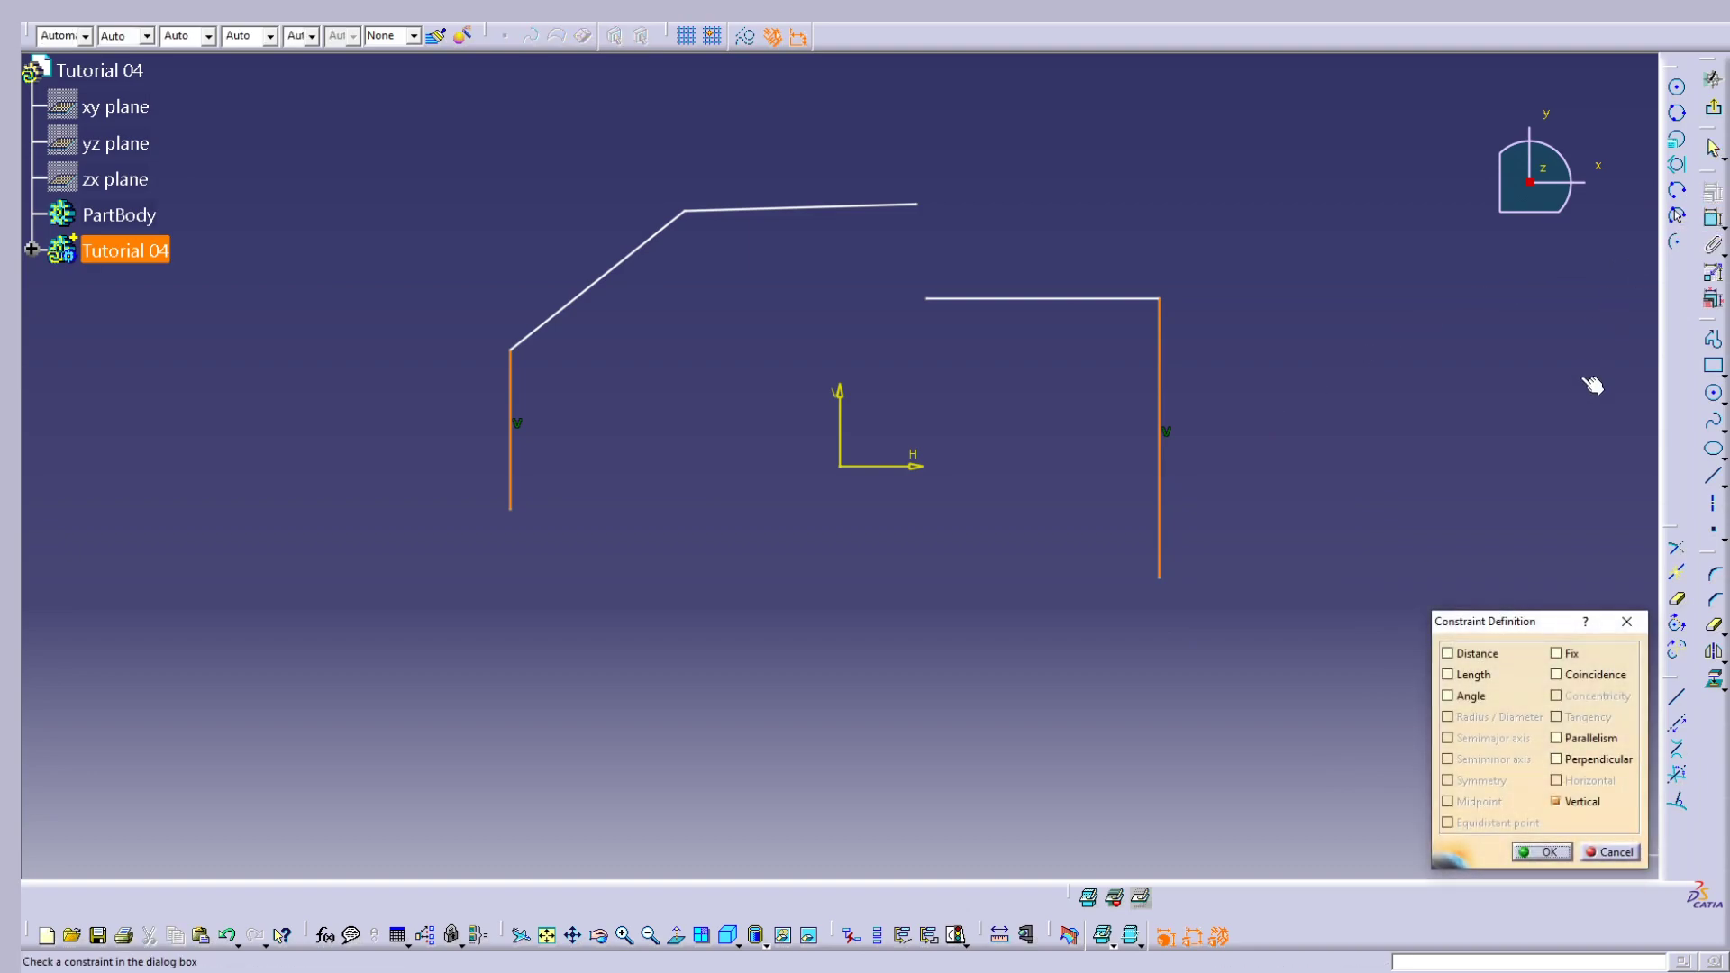
left_click(1546, 851)
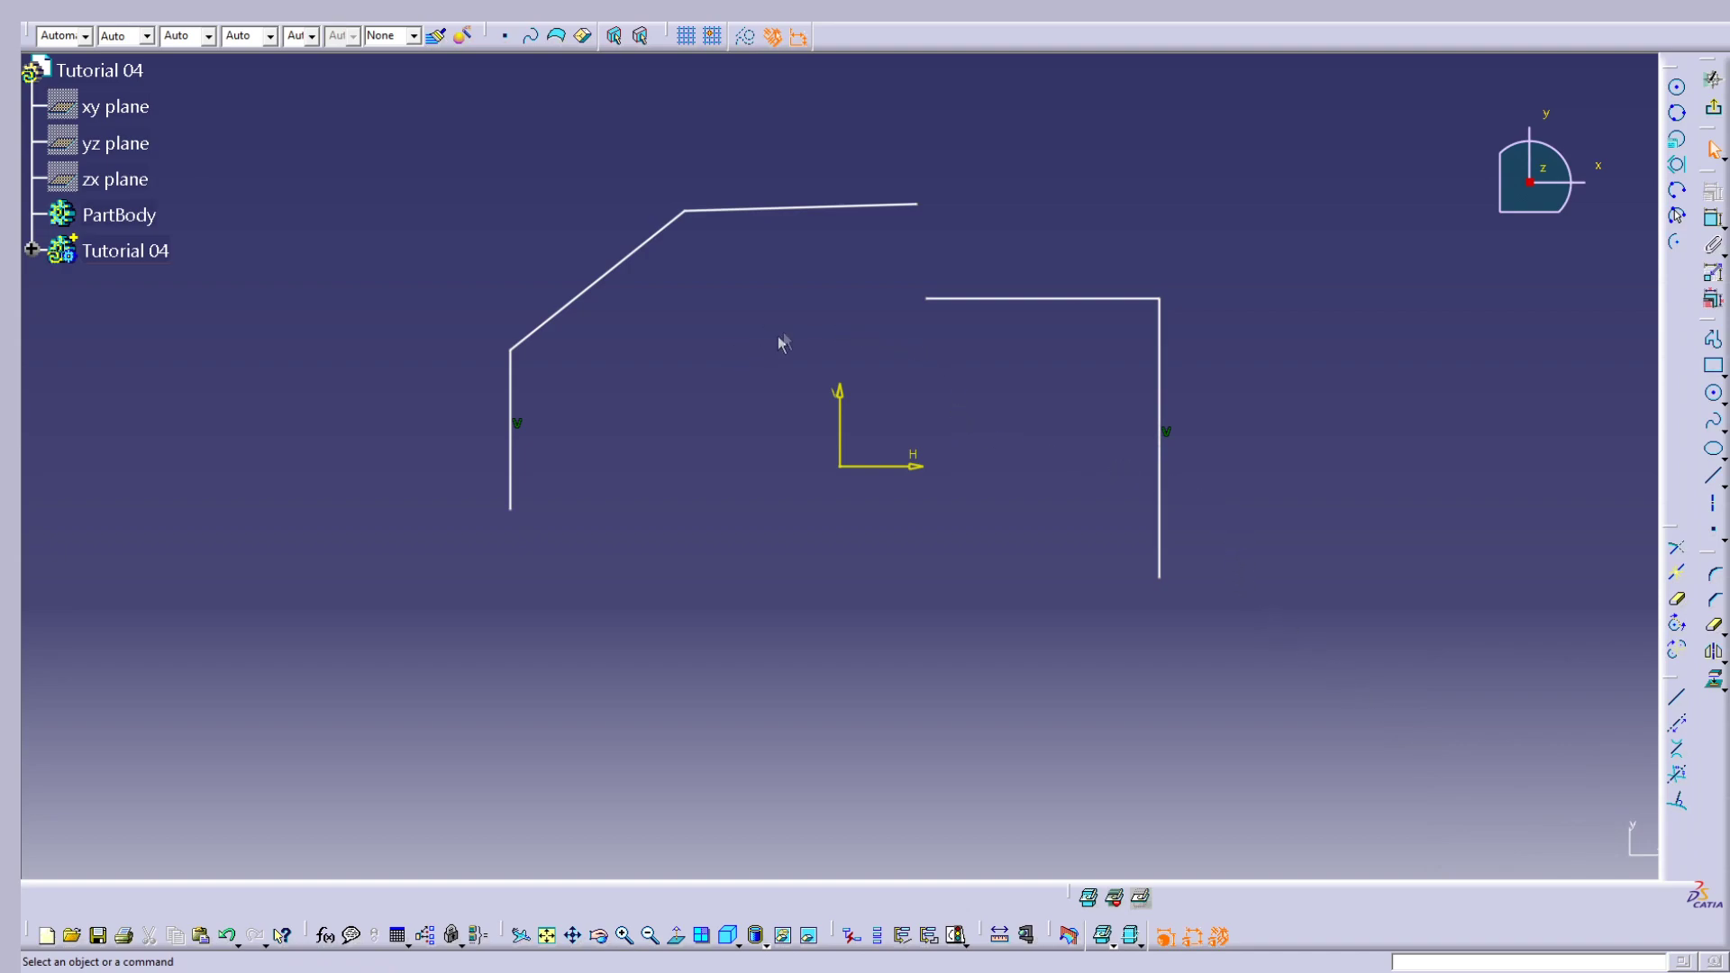
Step: Apply a Horizontal constraint to the two upper lines of the profile
left_click(839, 207)
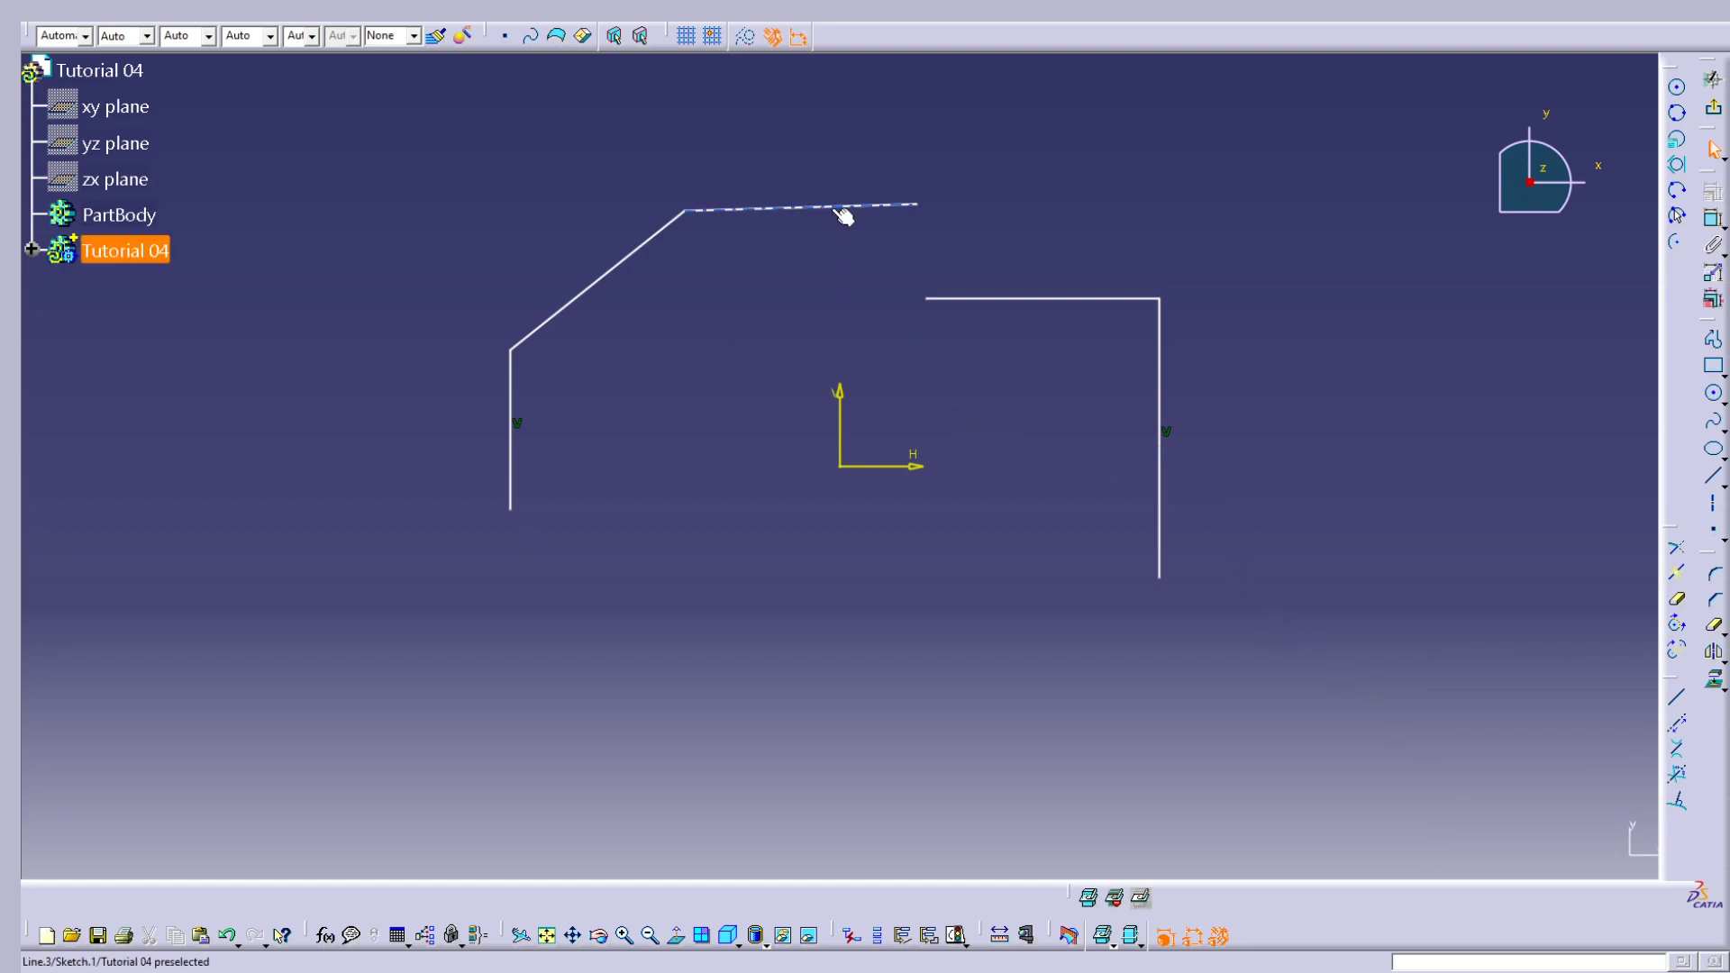
left_click(1062, 299, "ctrl")
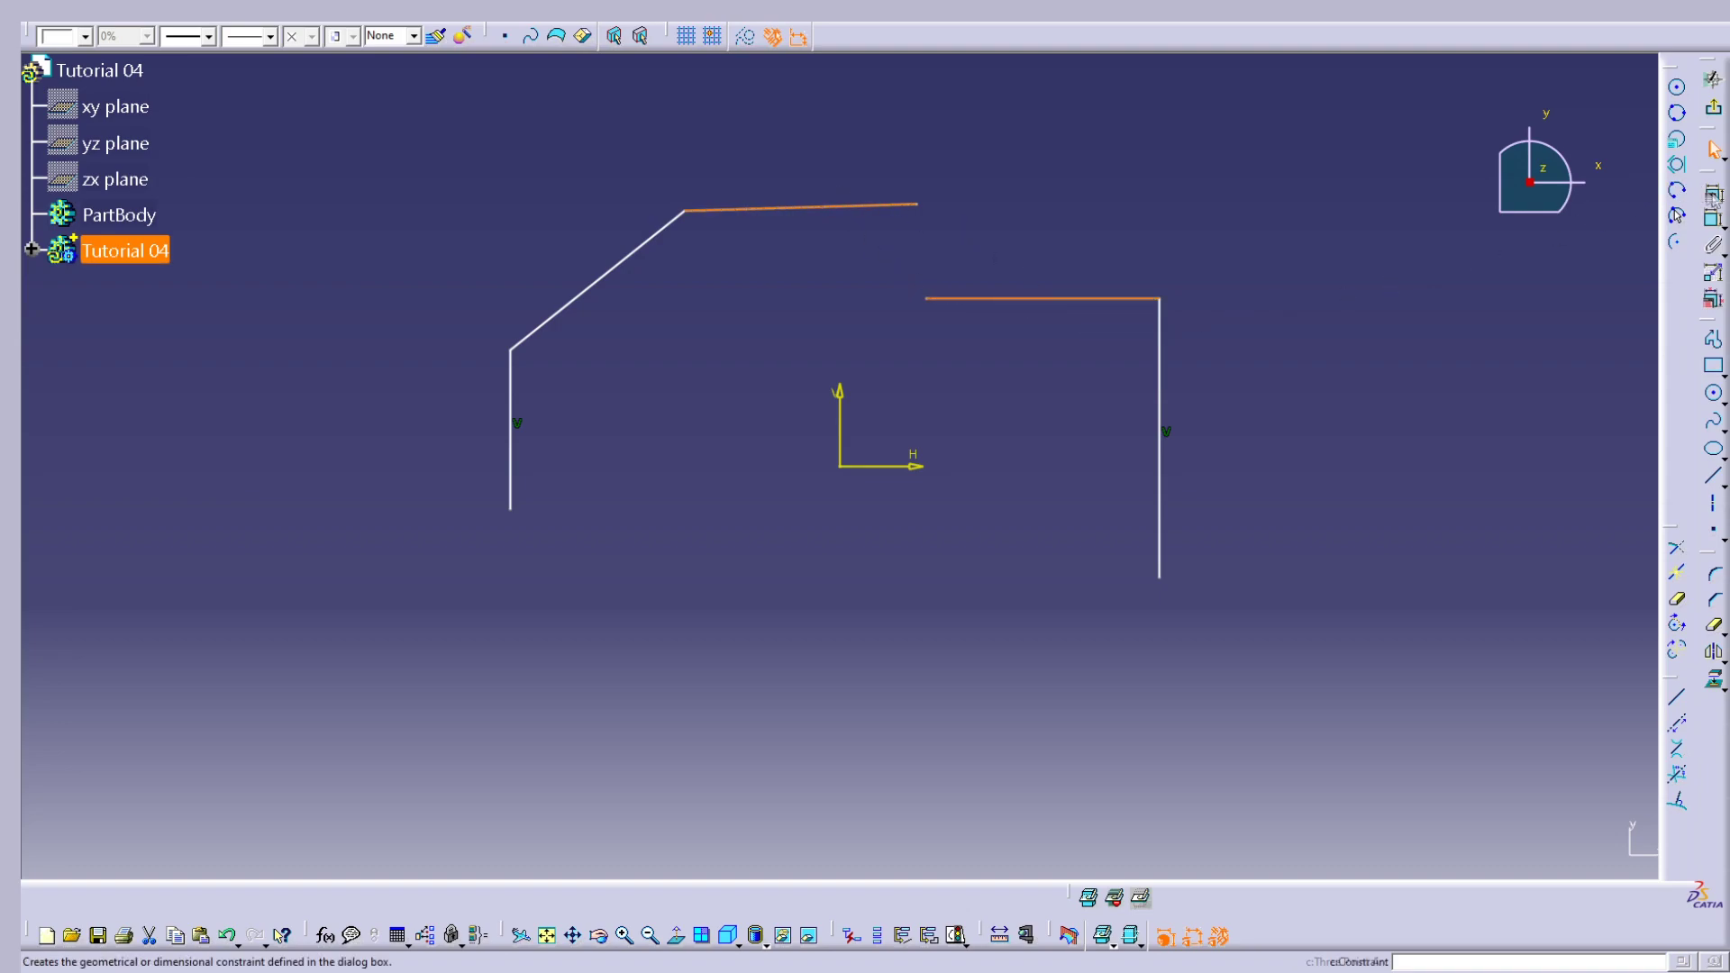
left_click(1714, 195)
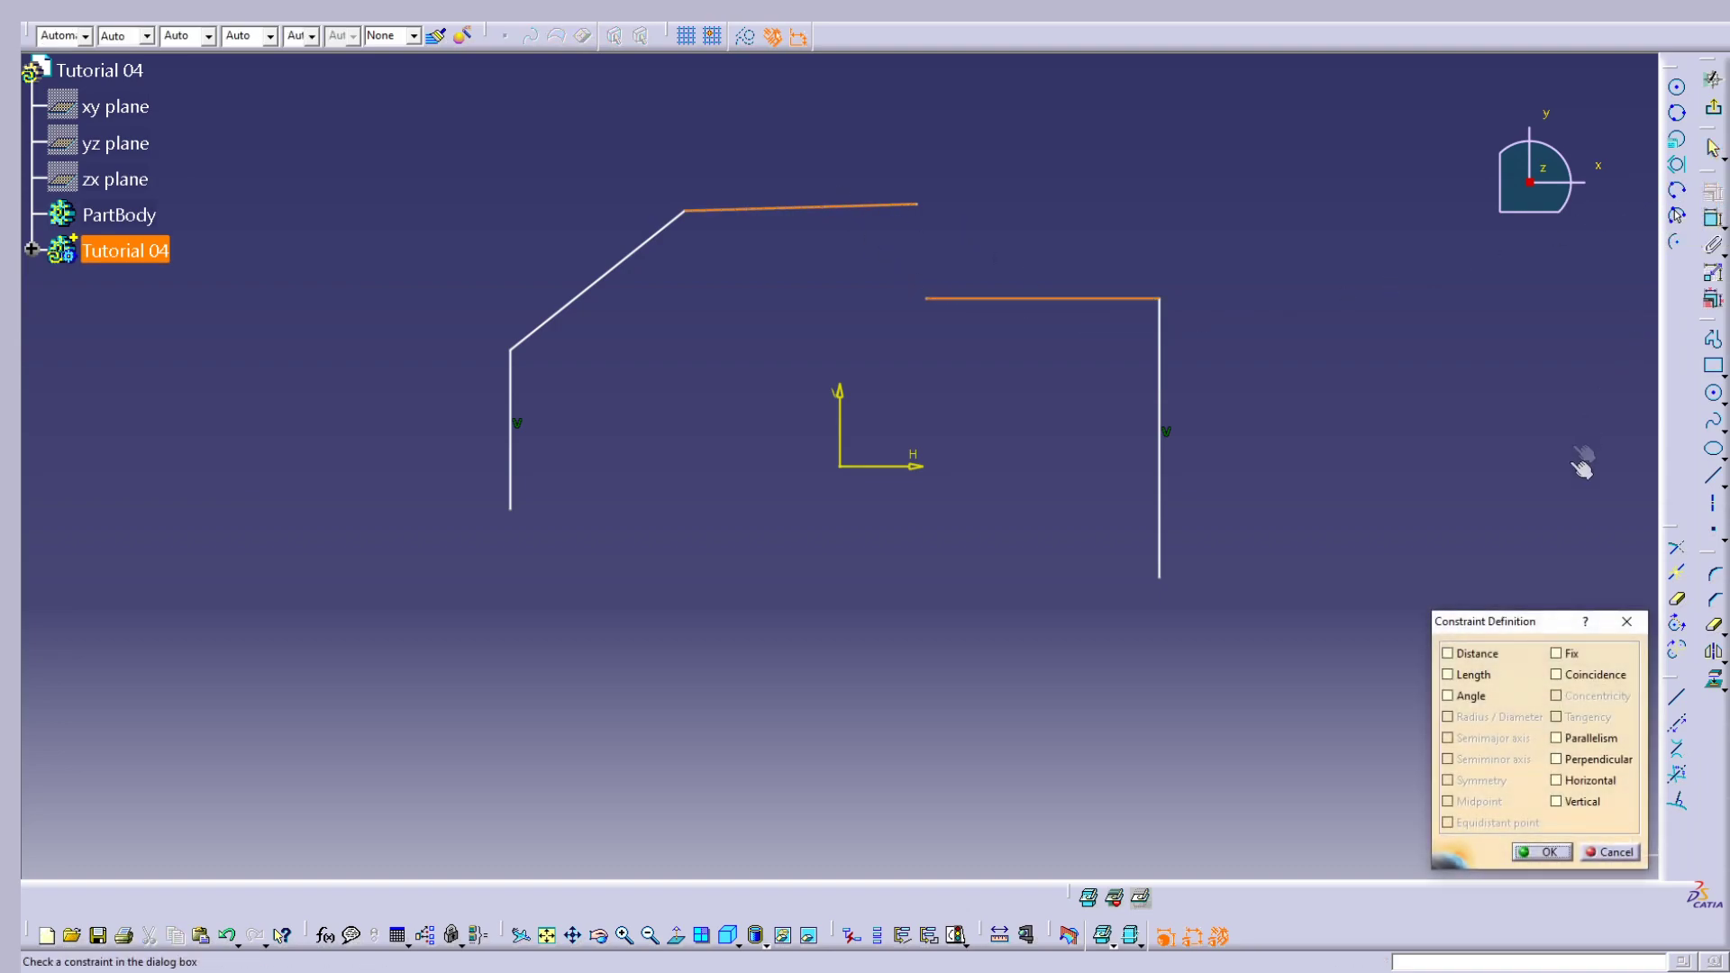
left_click(1591, 785)
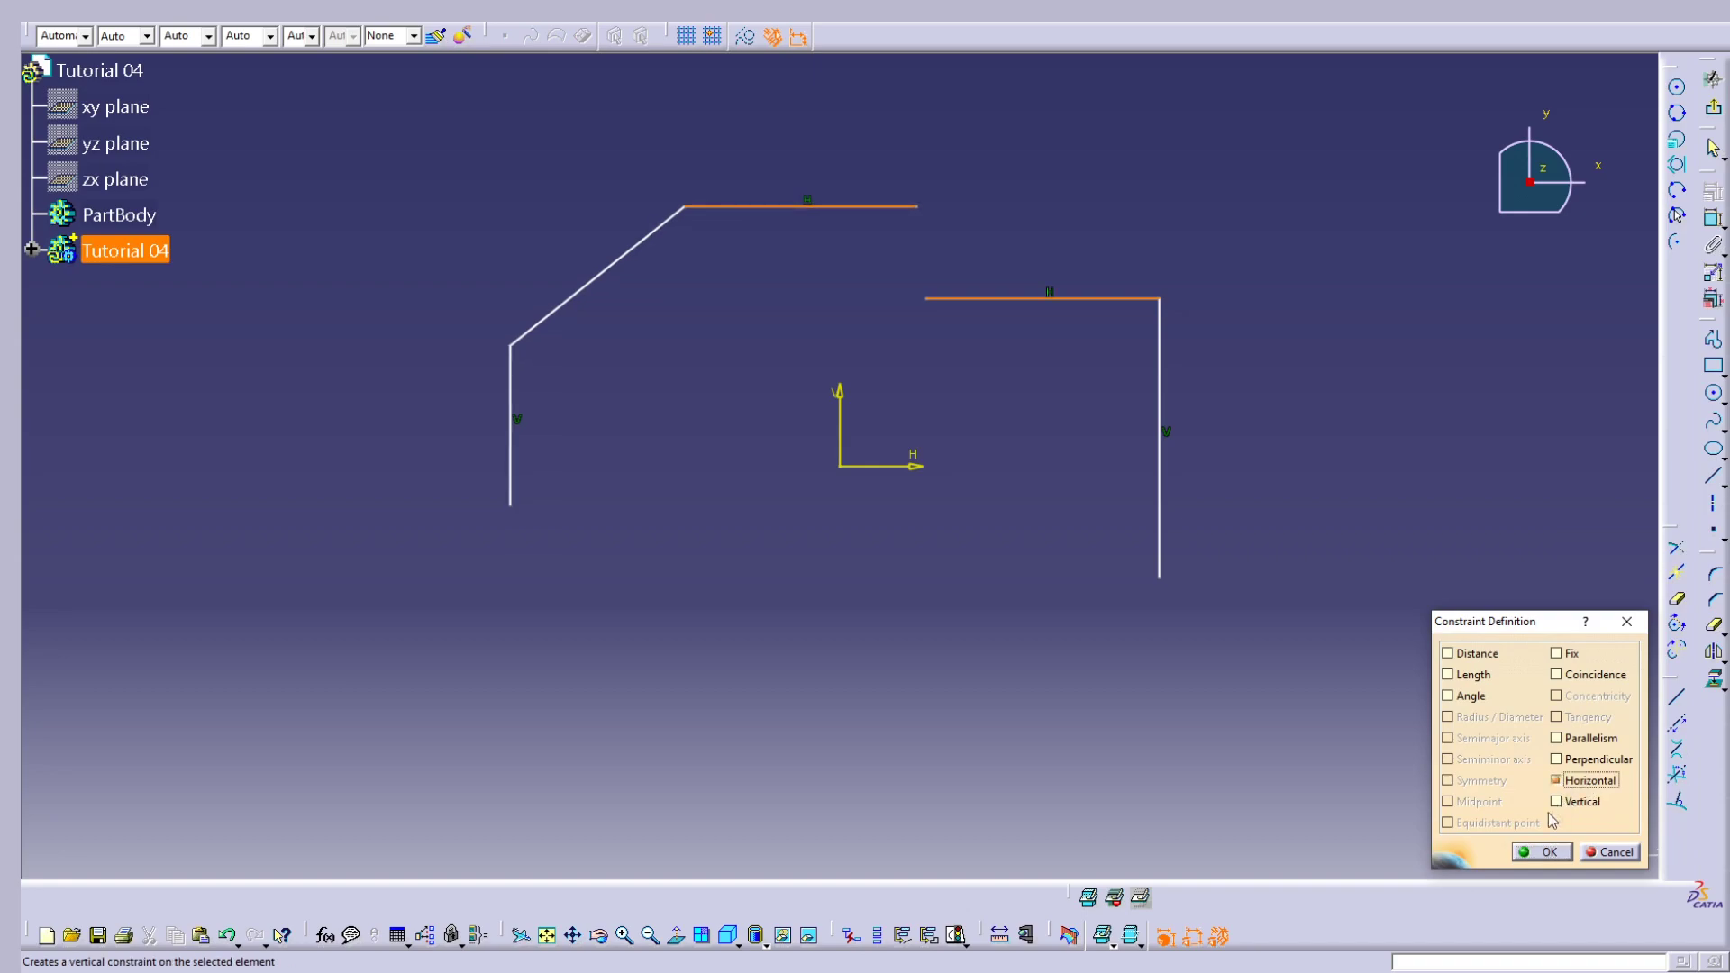
left_click(1532, 852)
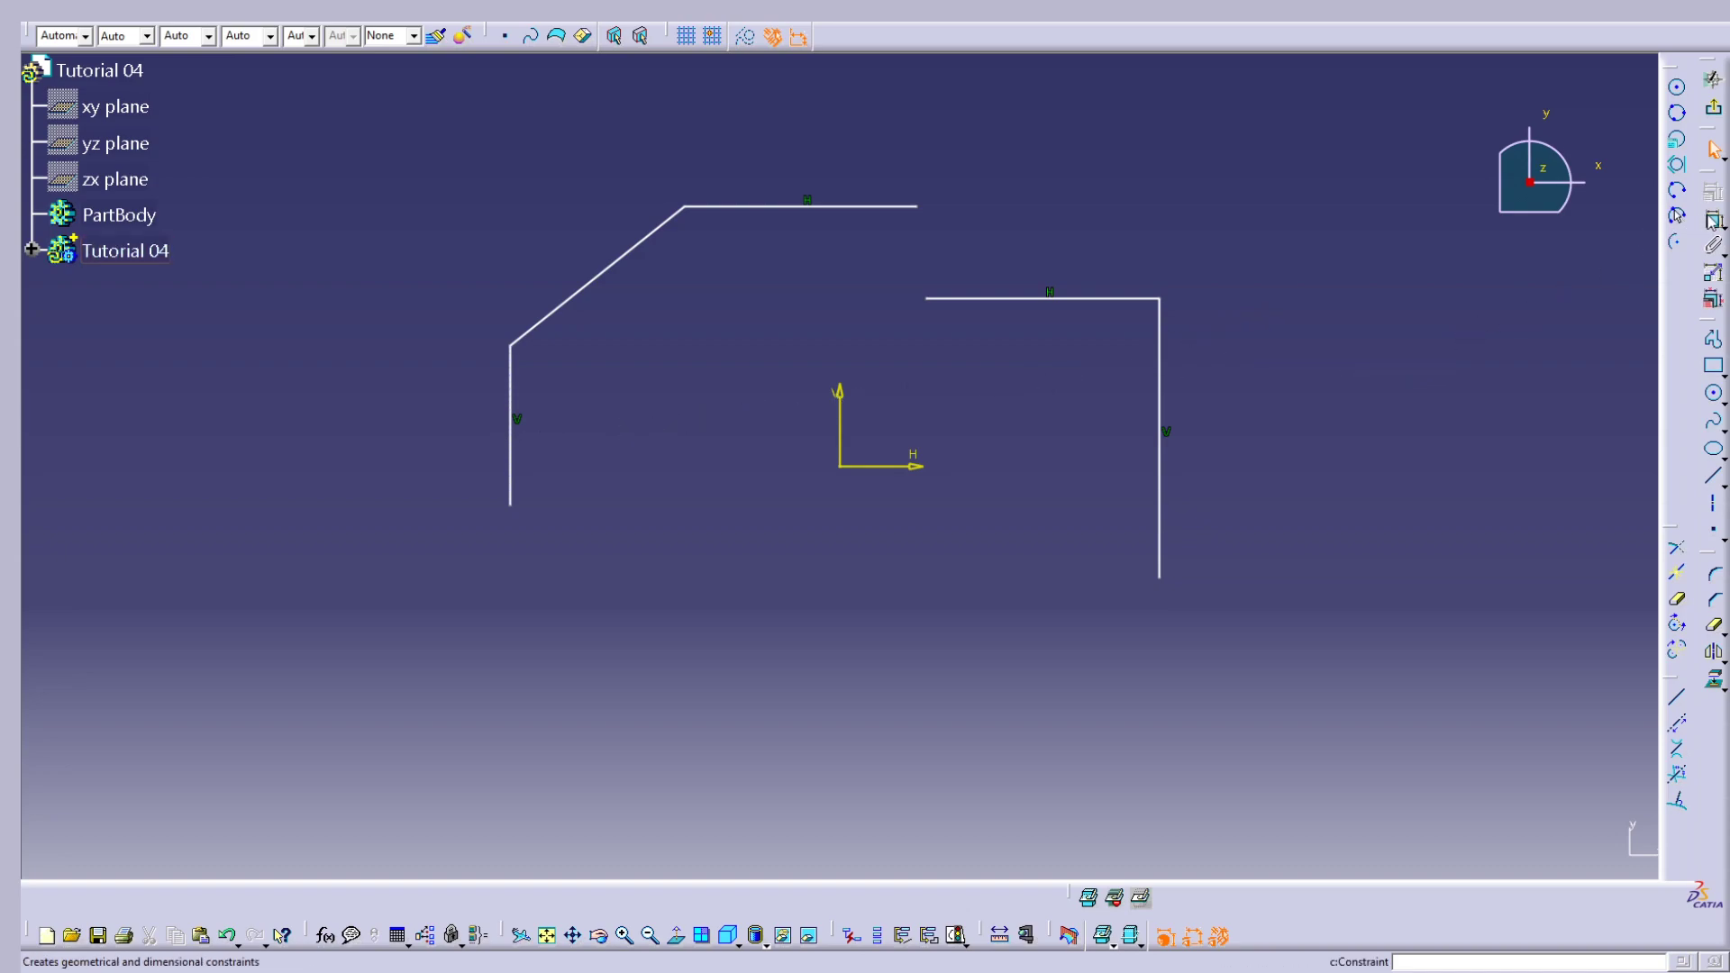
Step: Draw a horizontal line along the H axis, extending past both outer vertical lines, and convert it to a construction element
left_click(1714, 477)
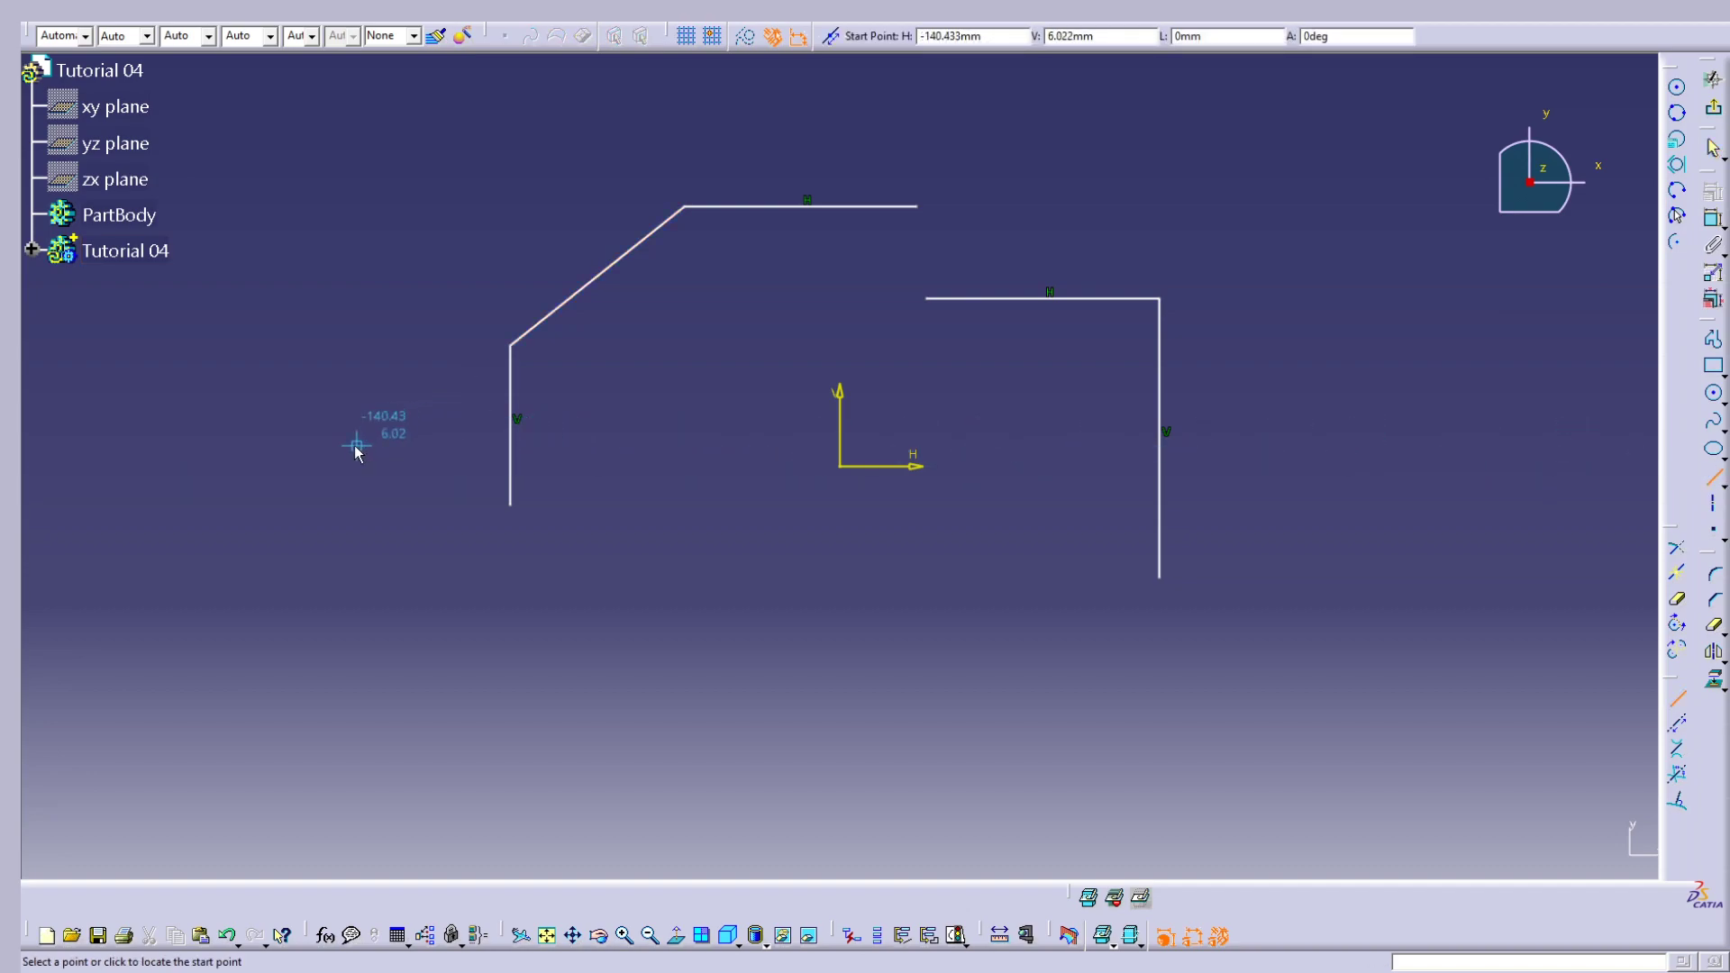
left_click(245, 466)
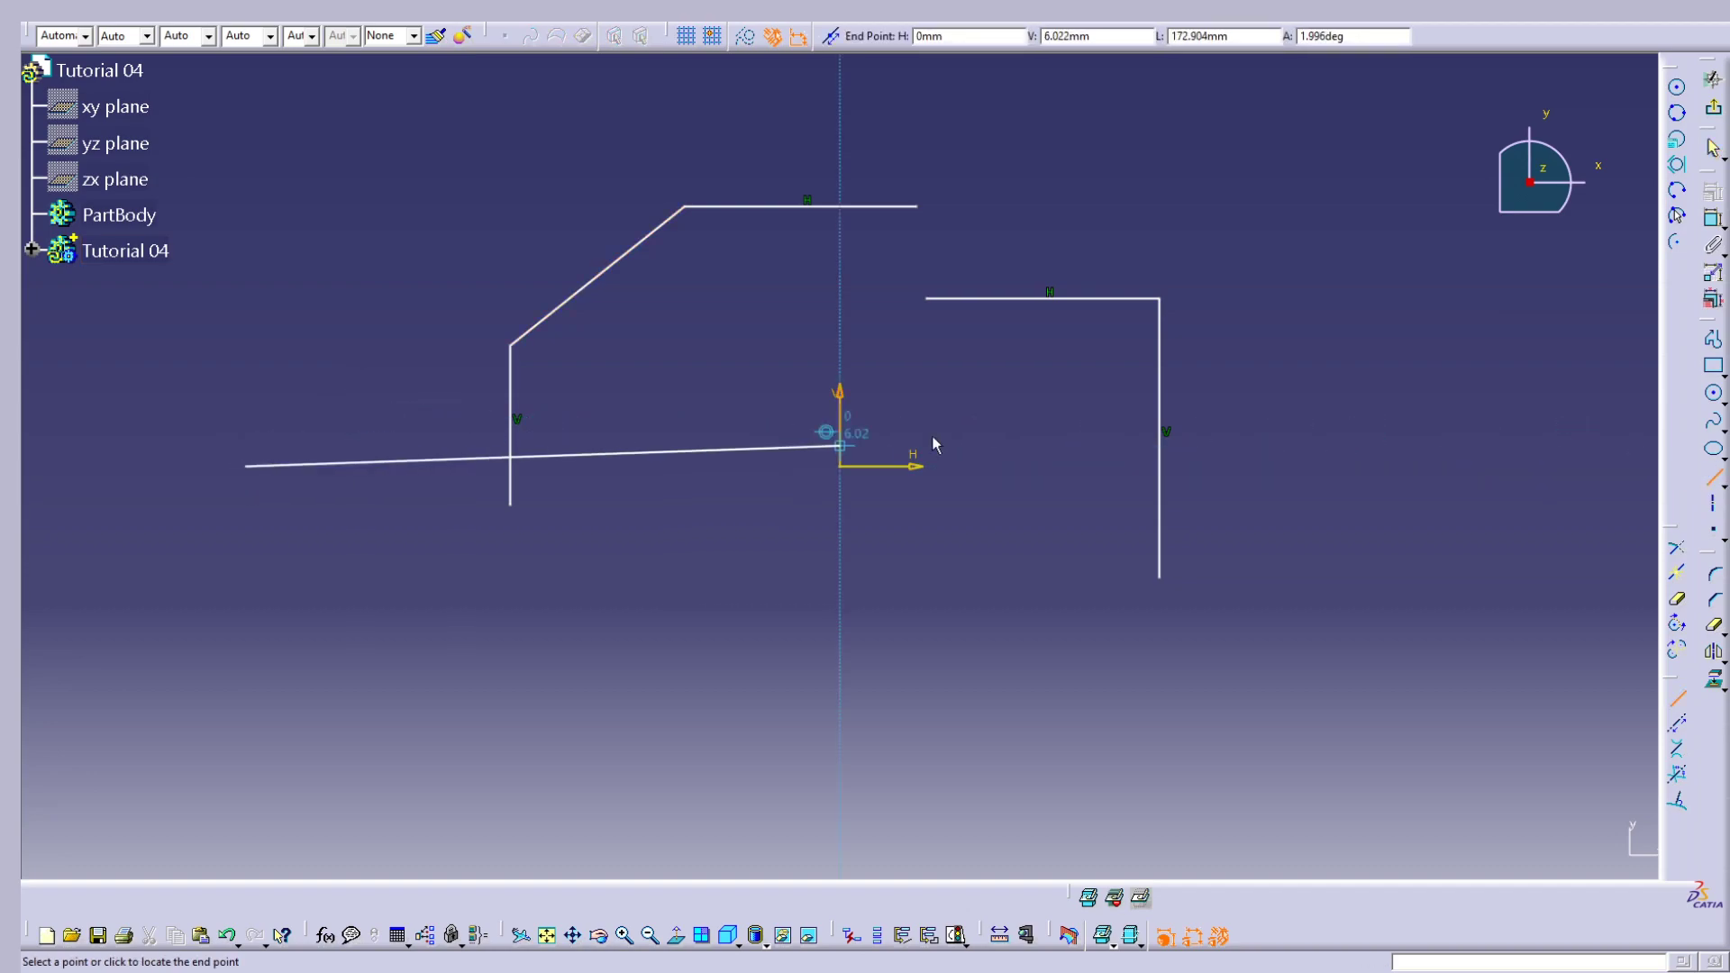
left_click(1342, 467)
left_click(630, 479)
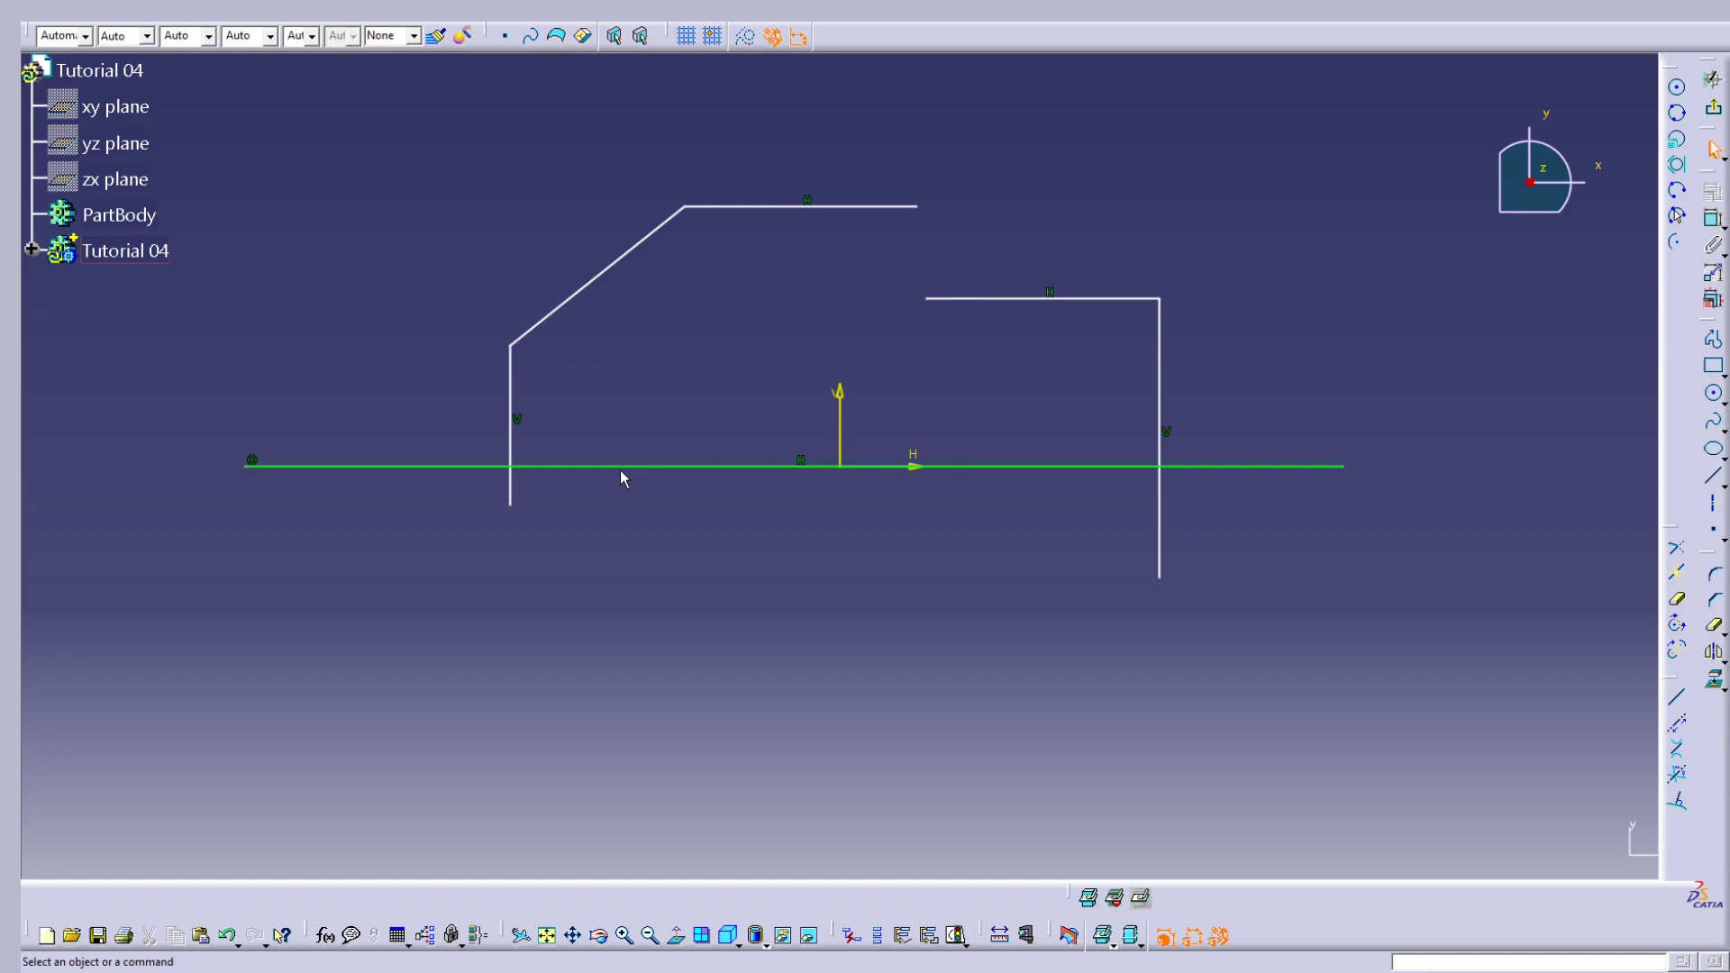
left_click(618, 467)
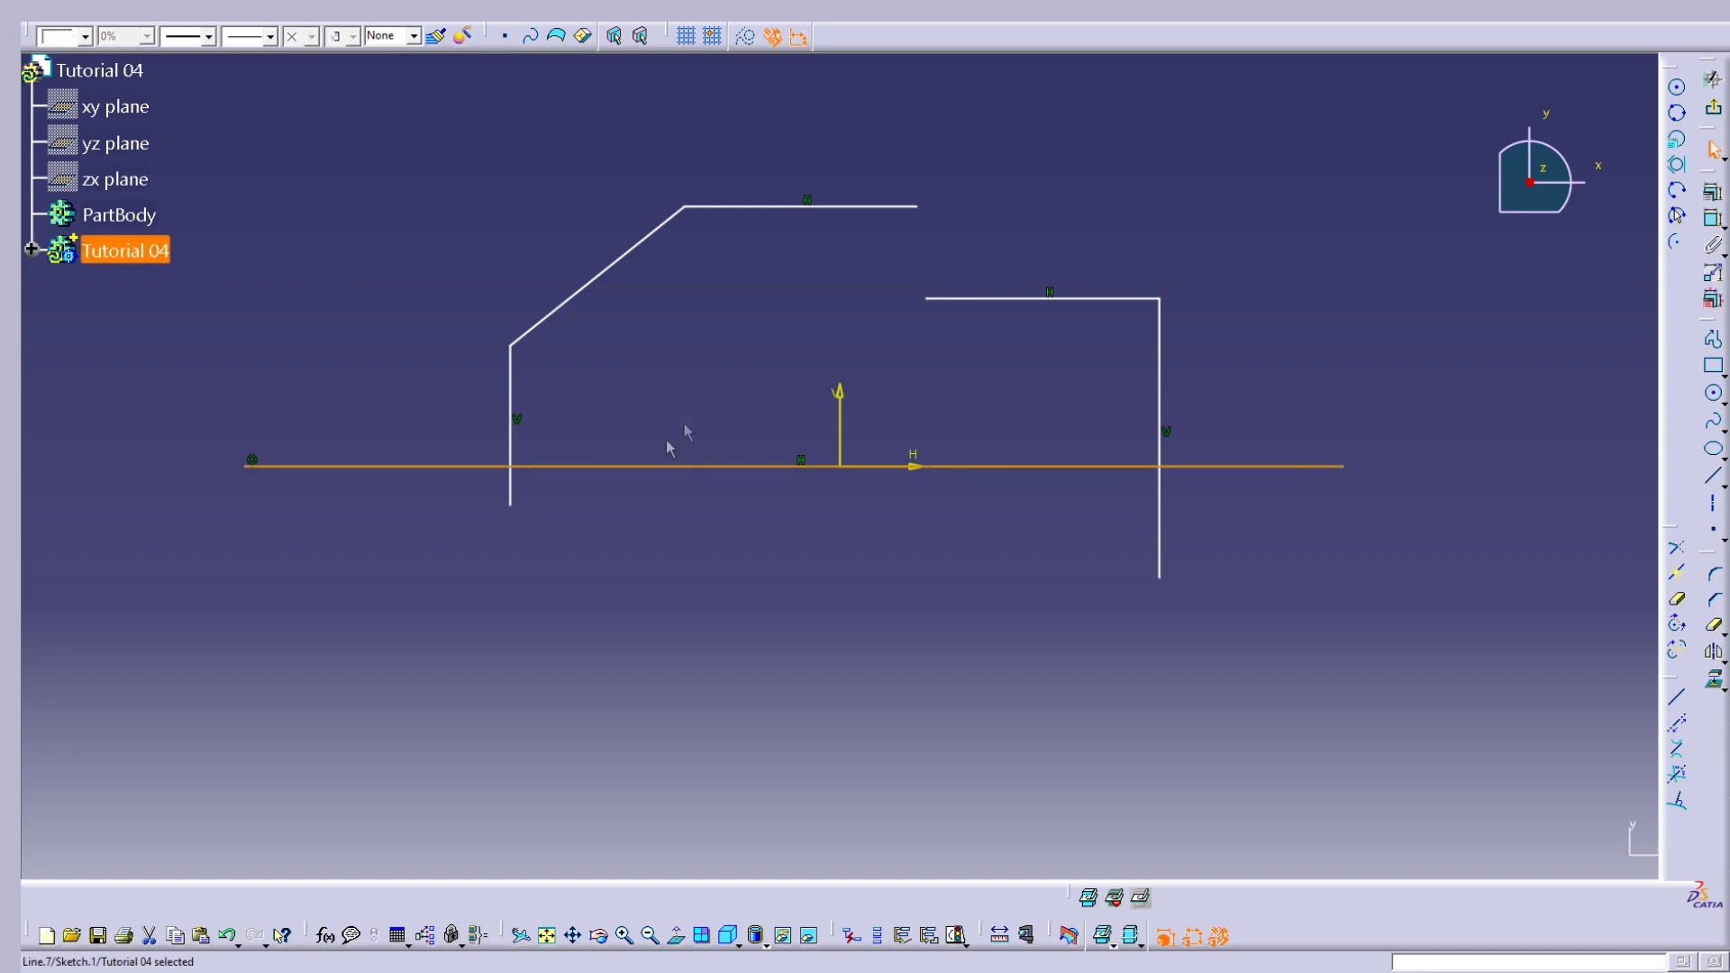
left_click(751, 43)
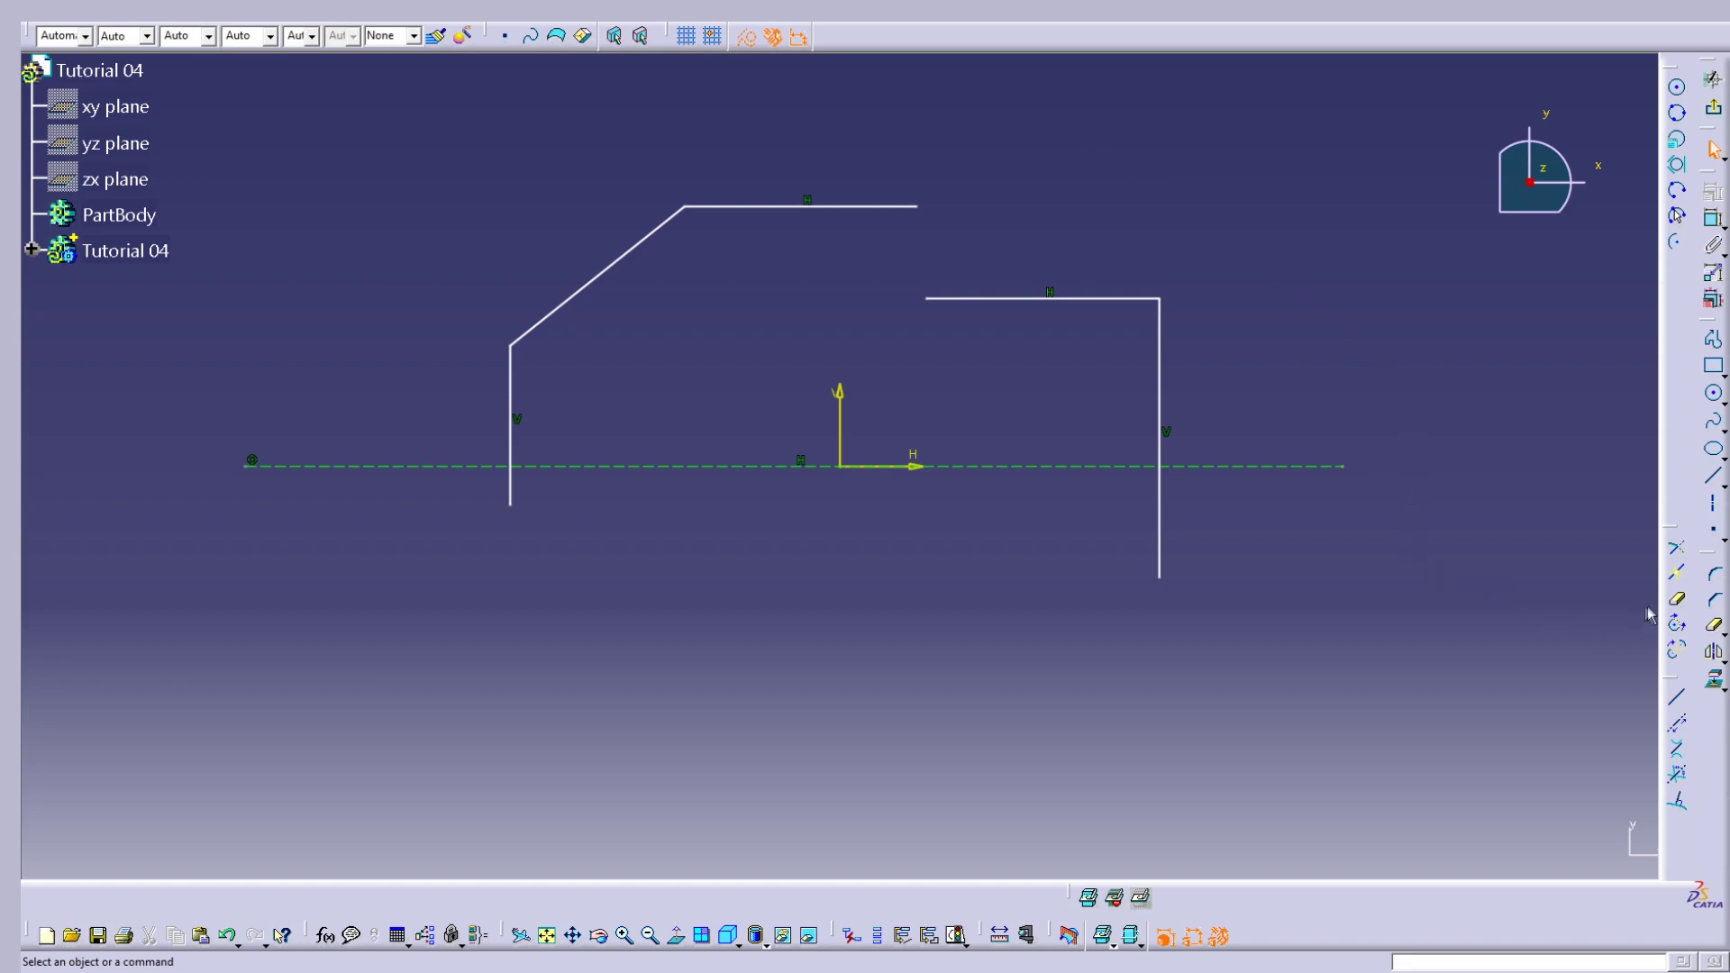
Step: Quick Trim the parts of both outer vertical lines below the construction line, and delete the construction line
left_click(1678, 602)
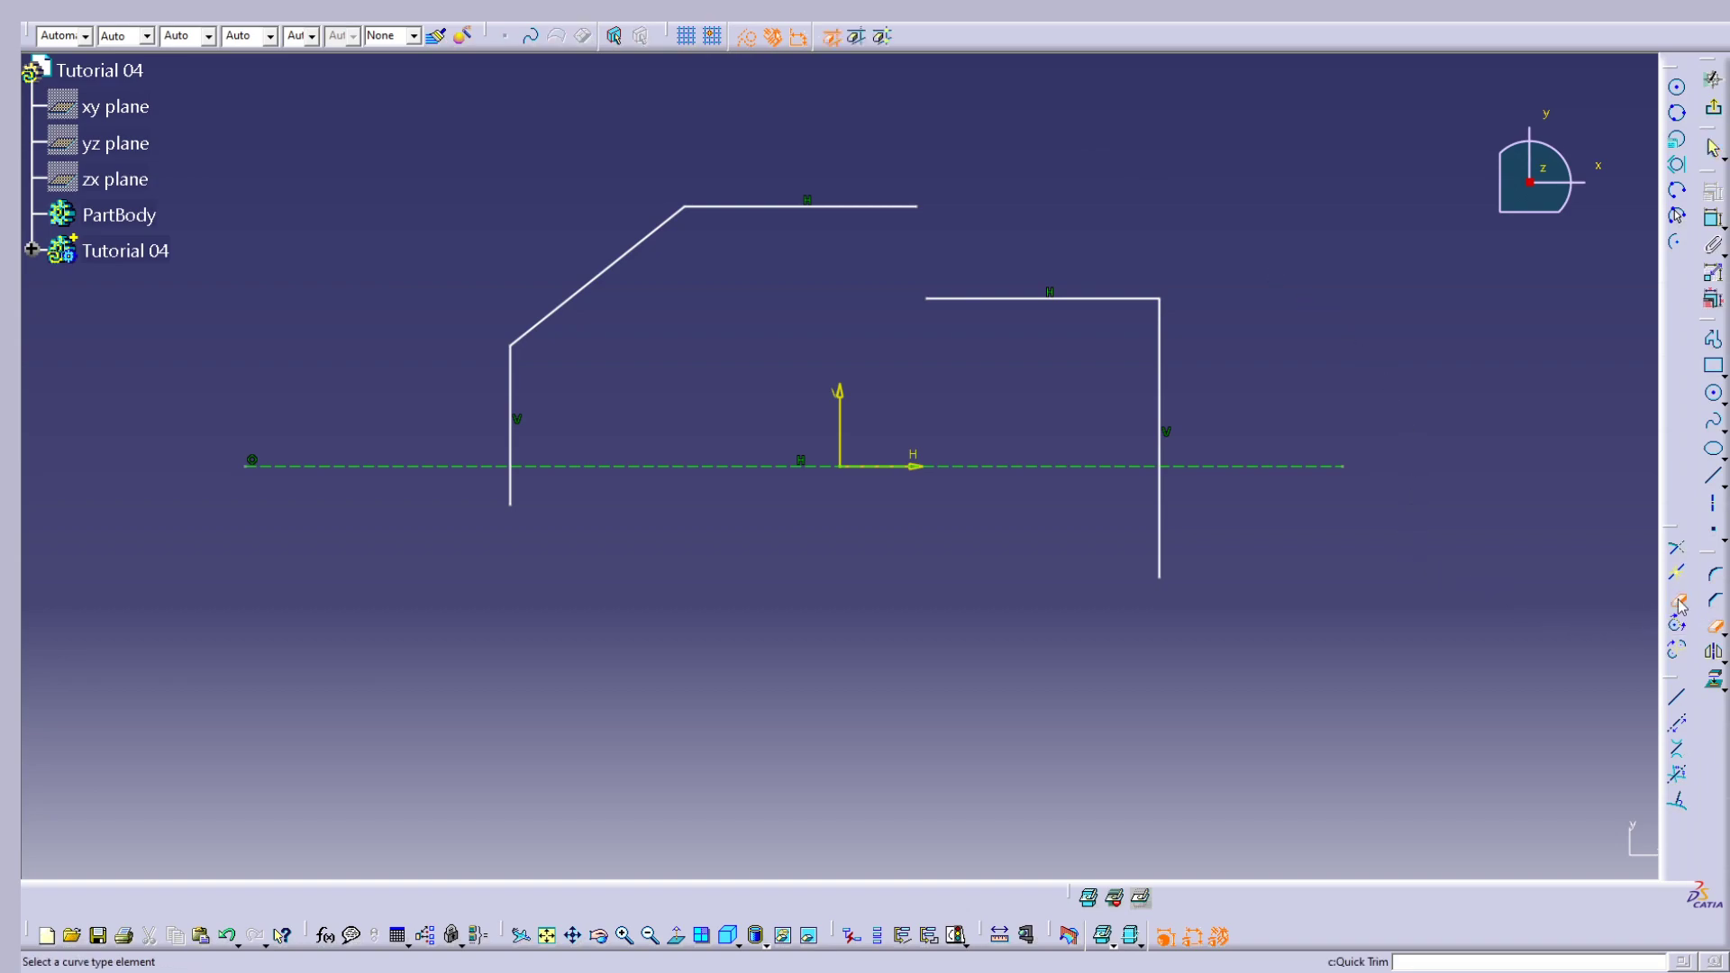
left_click(1159, 524)
left_click(511, 493)
key("Escape")
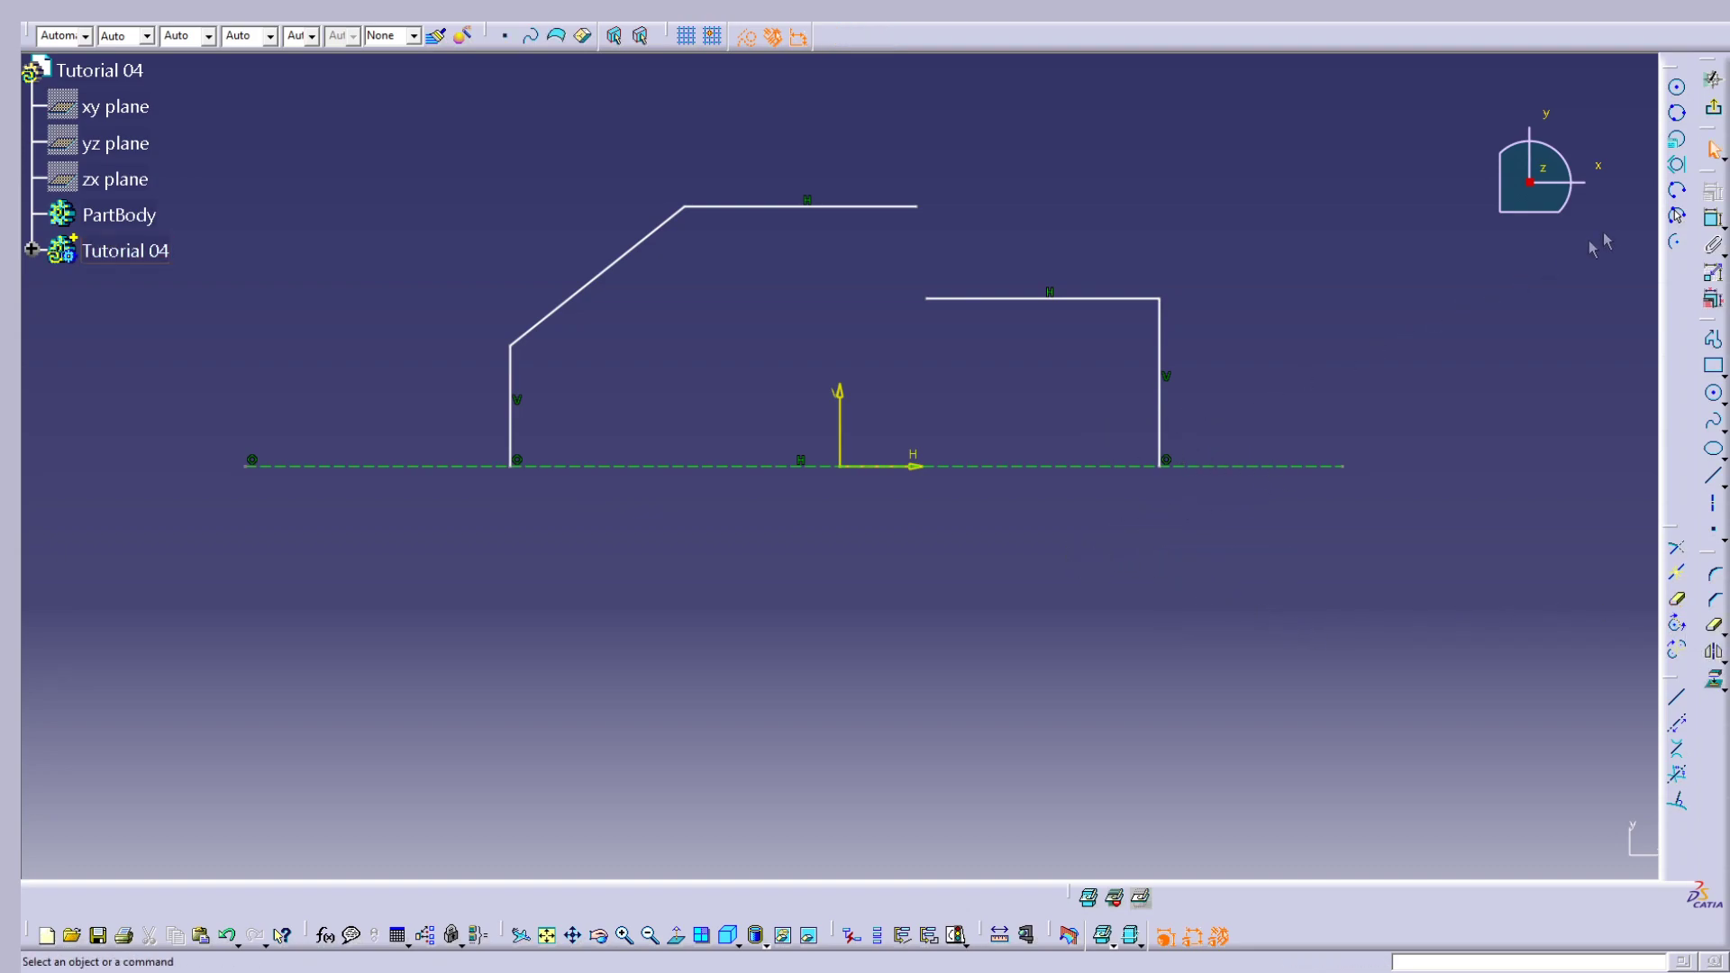
left_click(1275, 465)
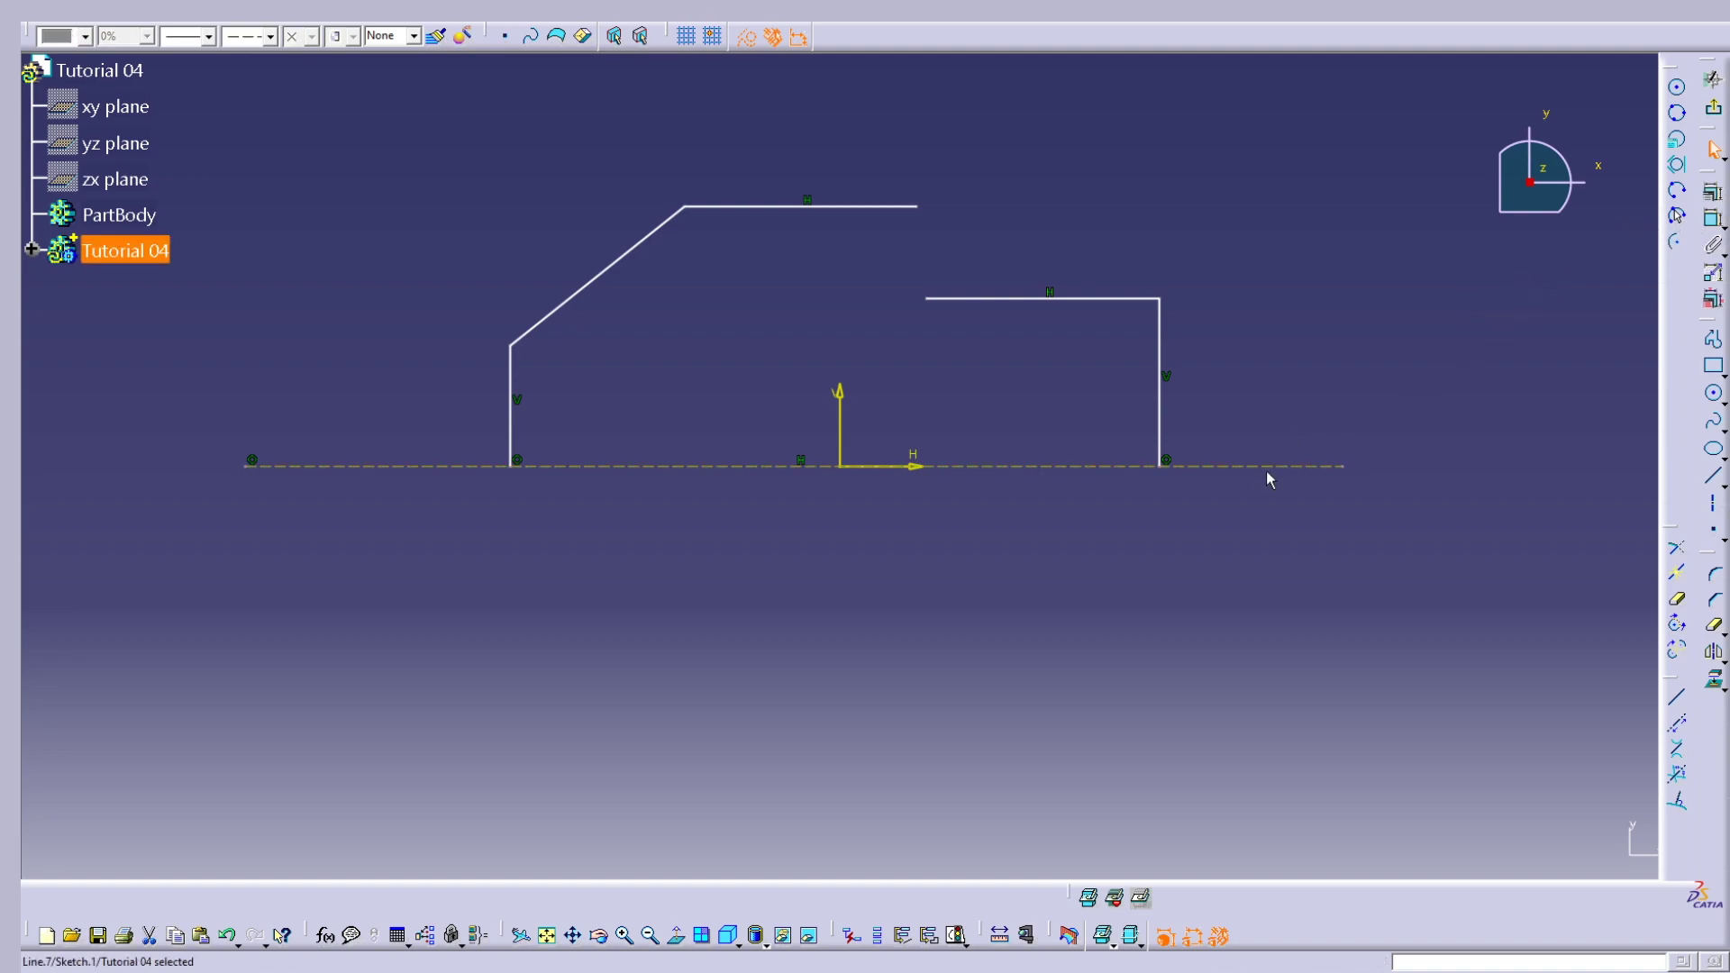
key("Delete")
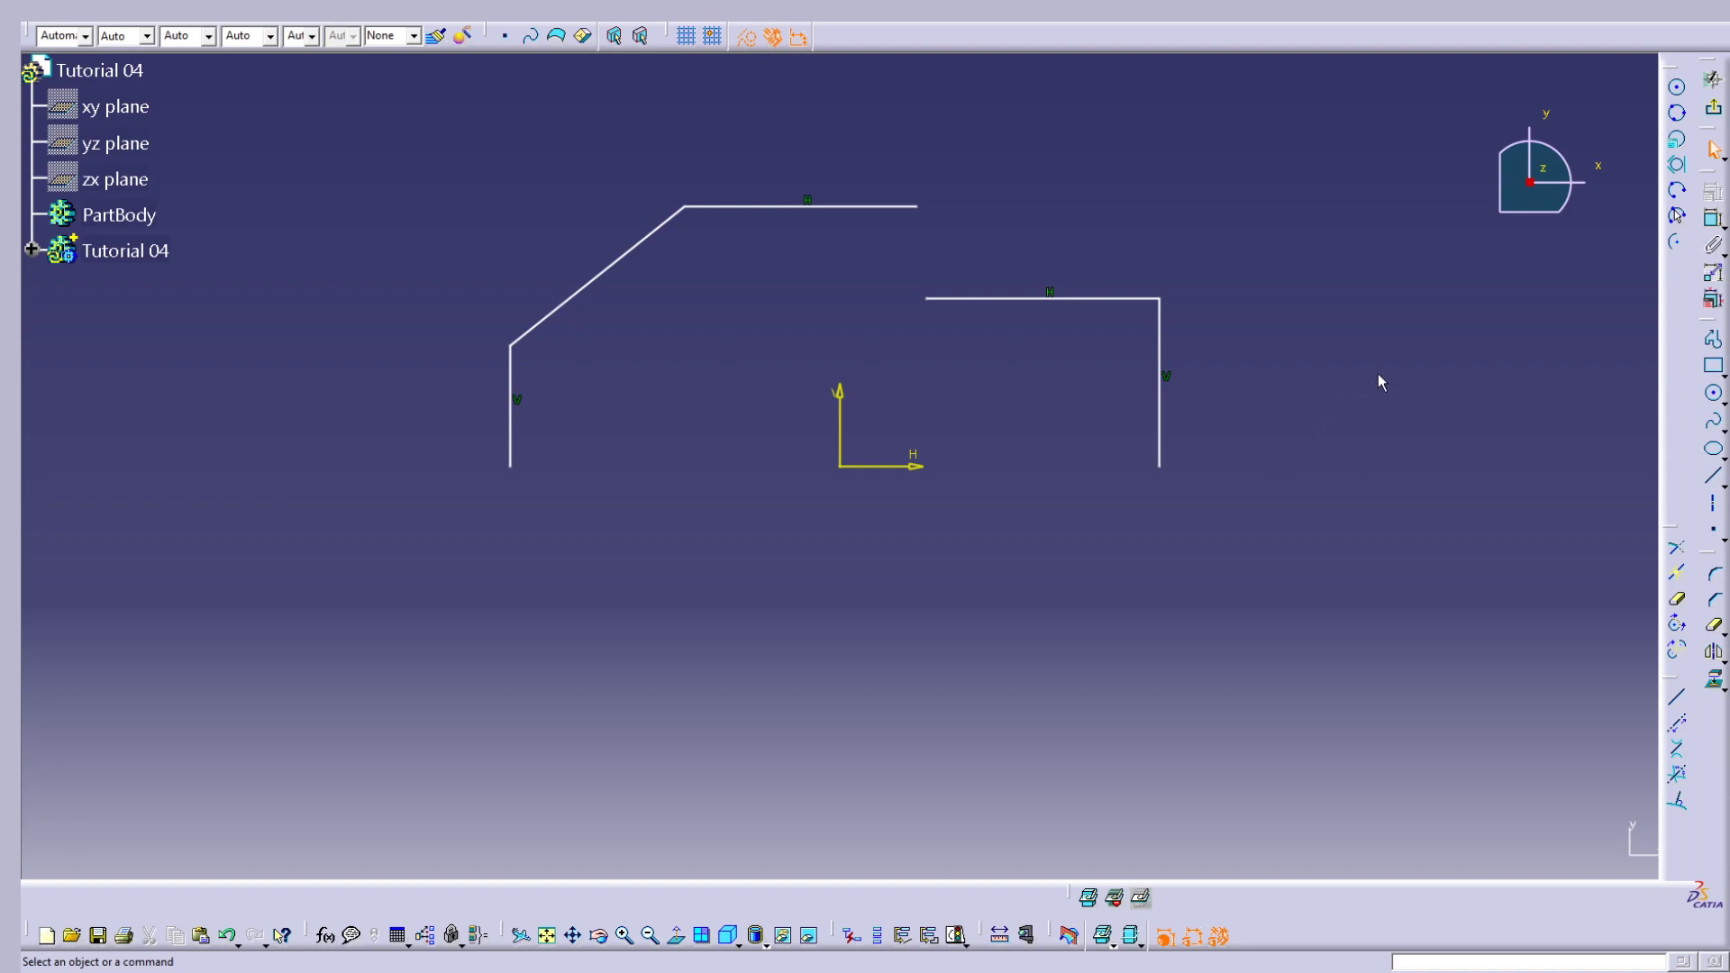
Step: Dimension the vertical distance from the H axis to the upper endpoint of the left vertical line, placing it outside the profile
left_click(1712, 220)
left_click(520, 354)
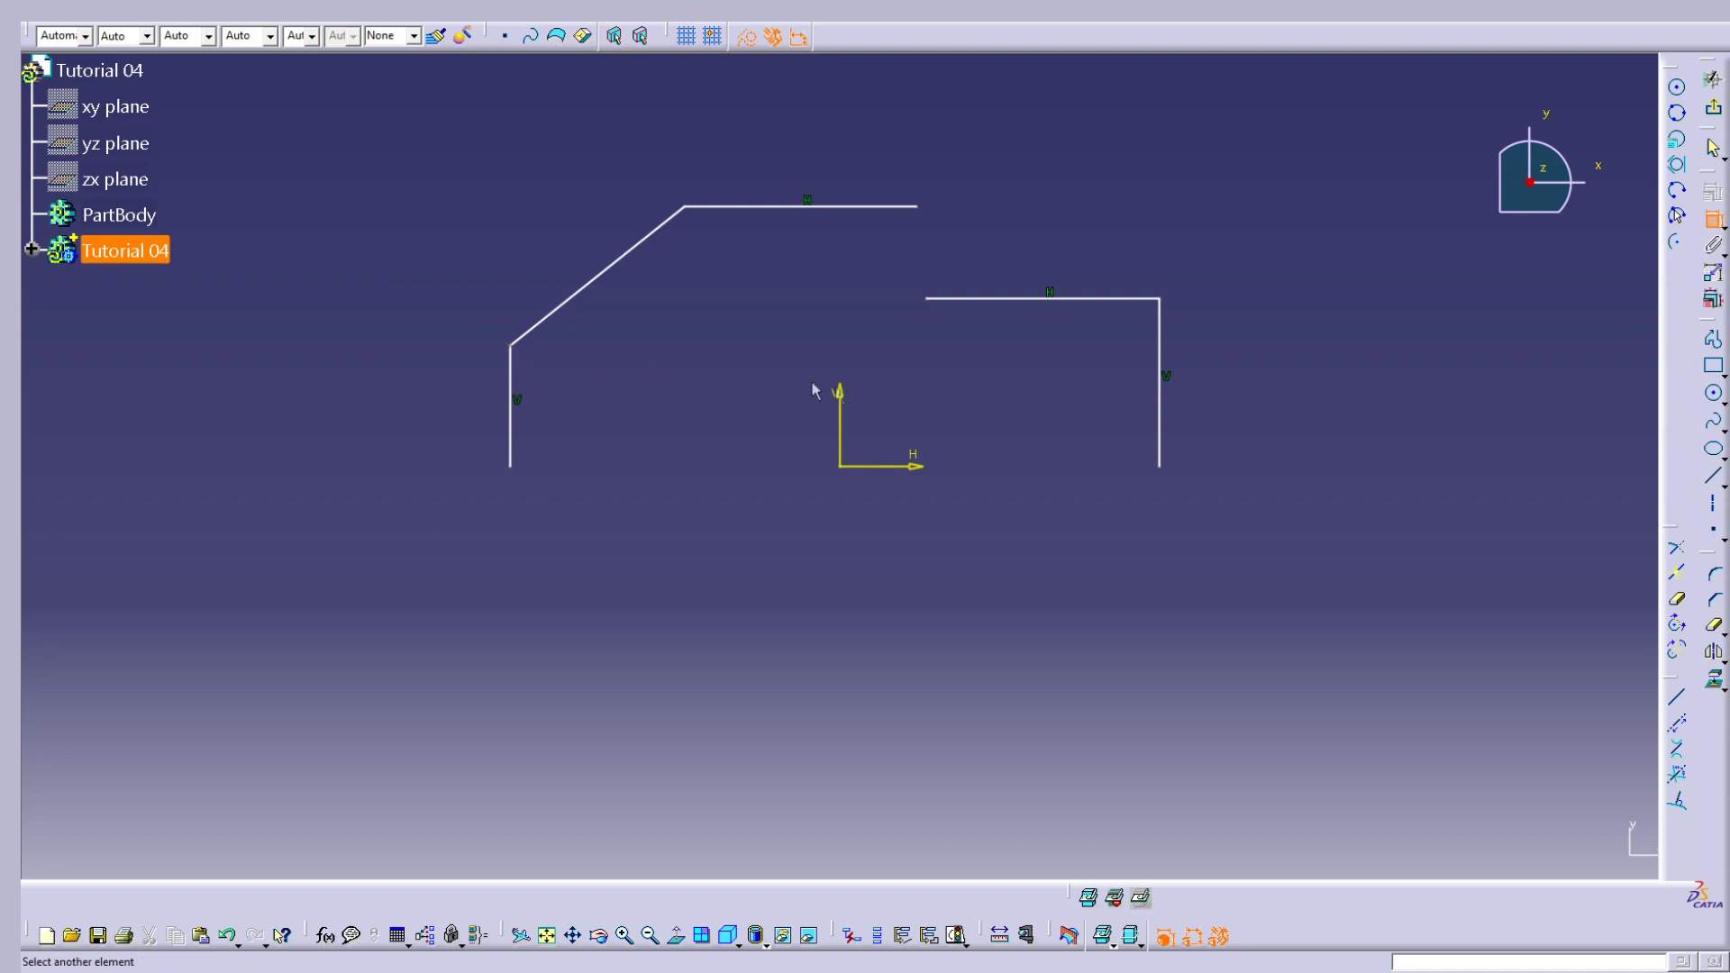
left_click(922, 465)
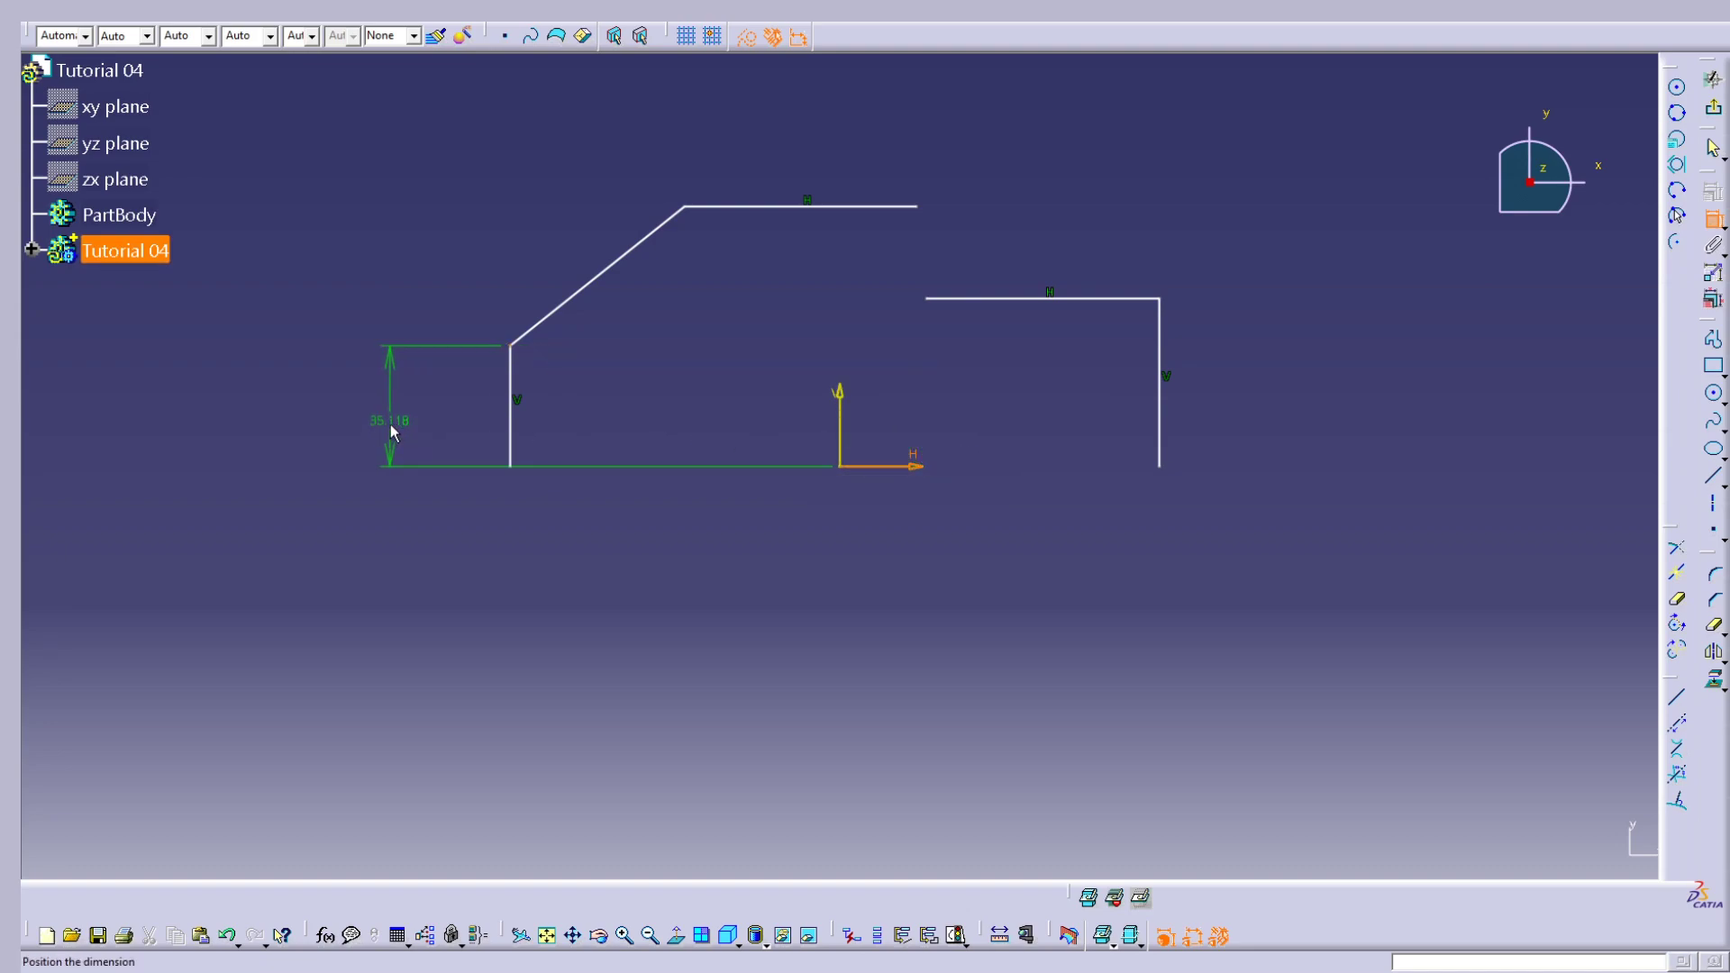
left_click(392, 424)
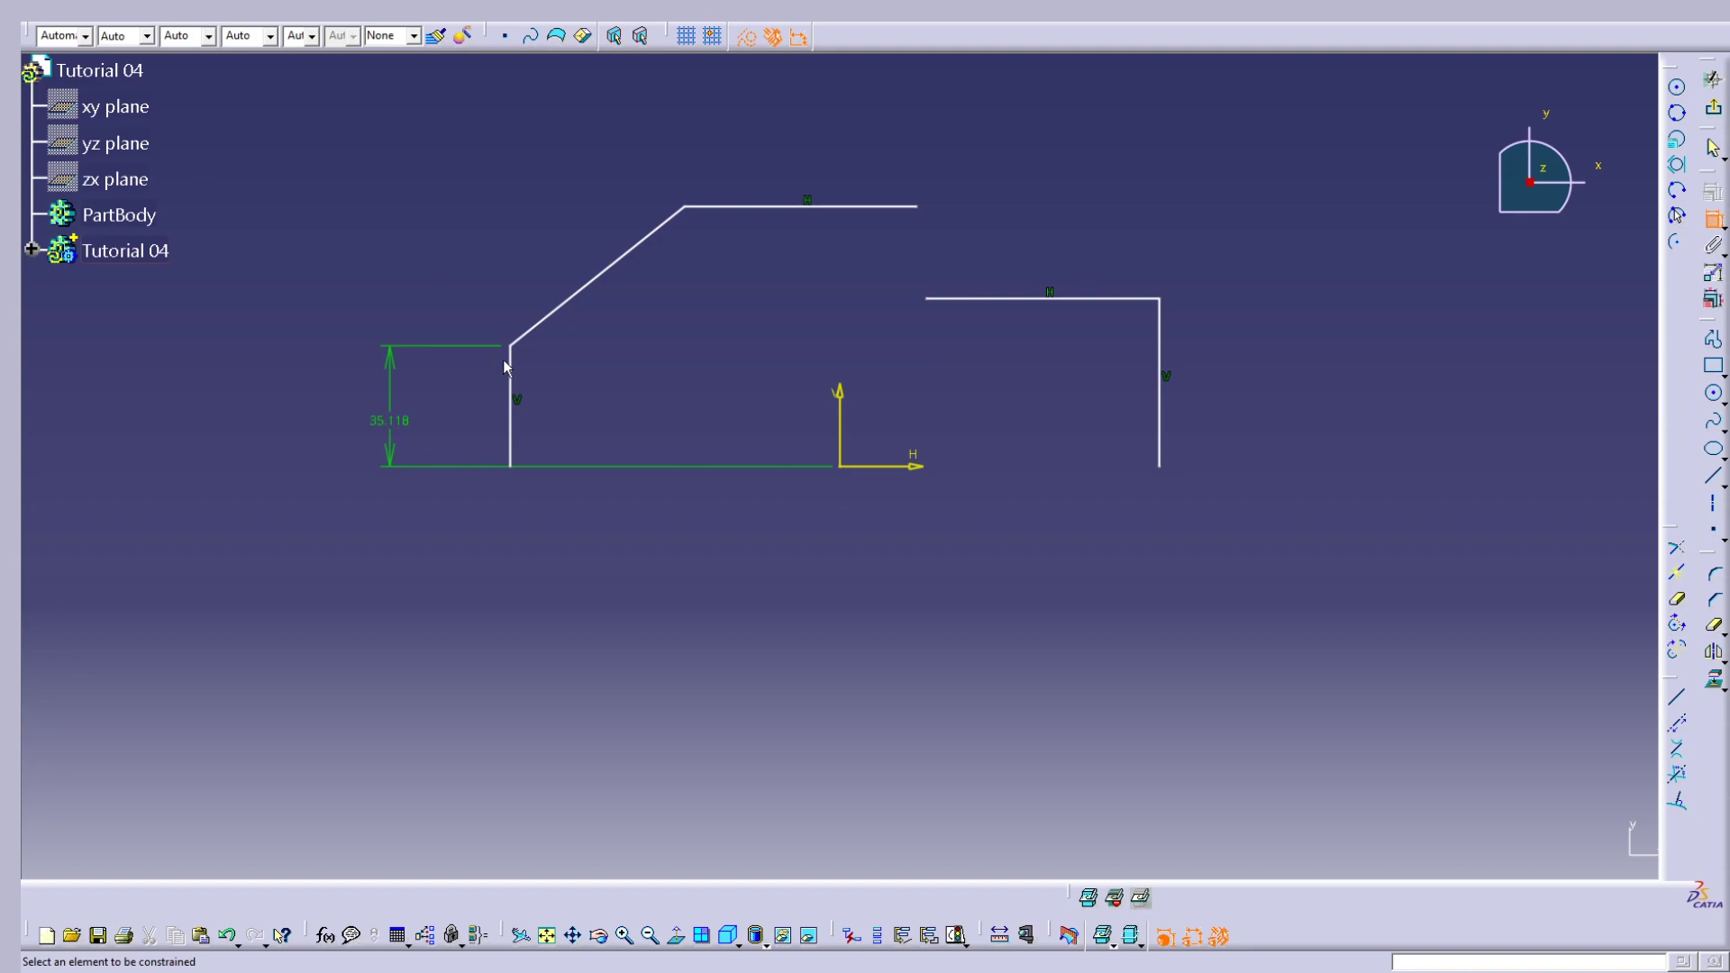
left_click(750, 209)
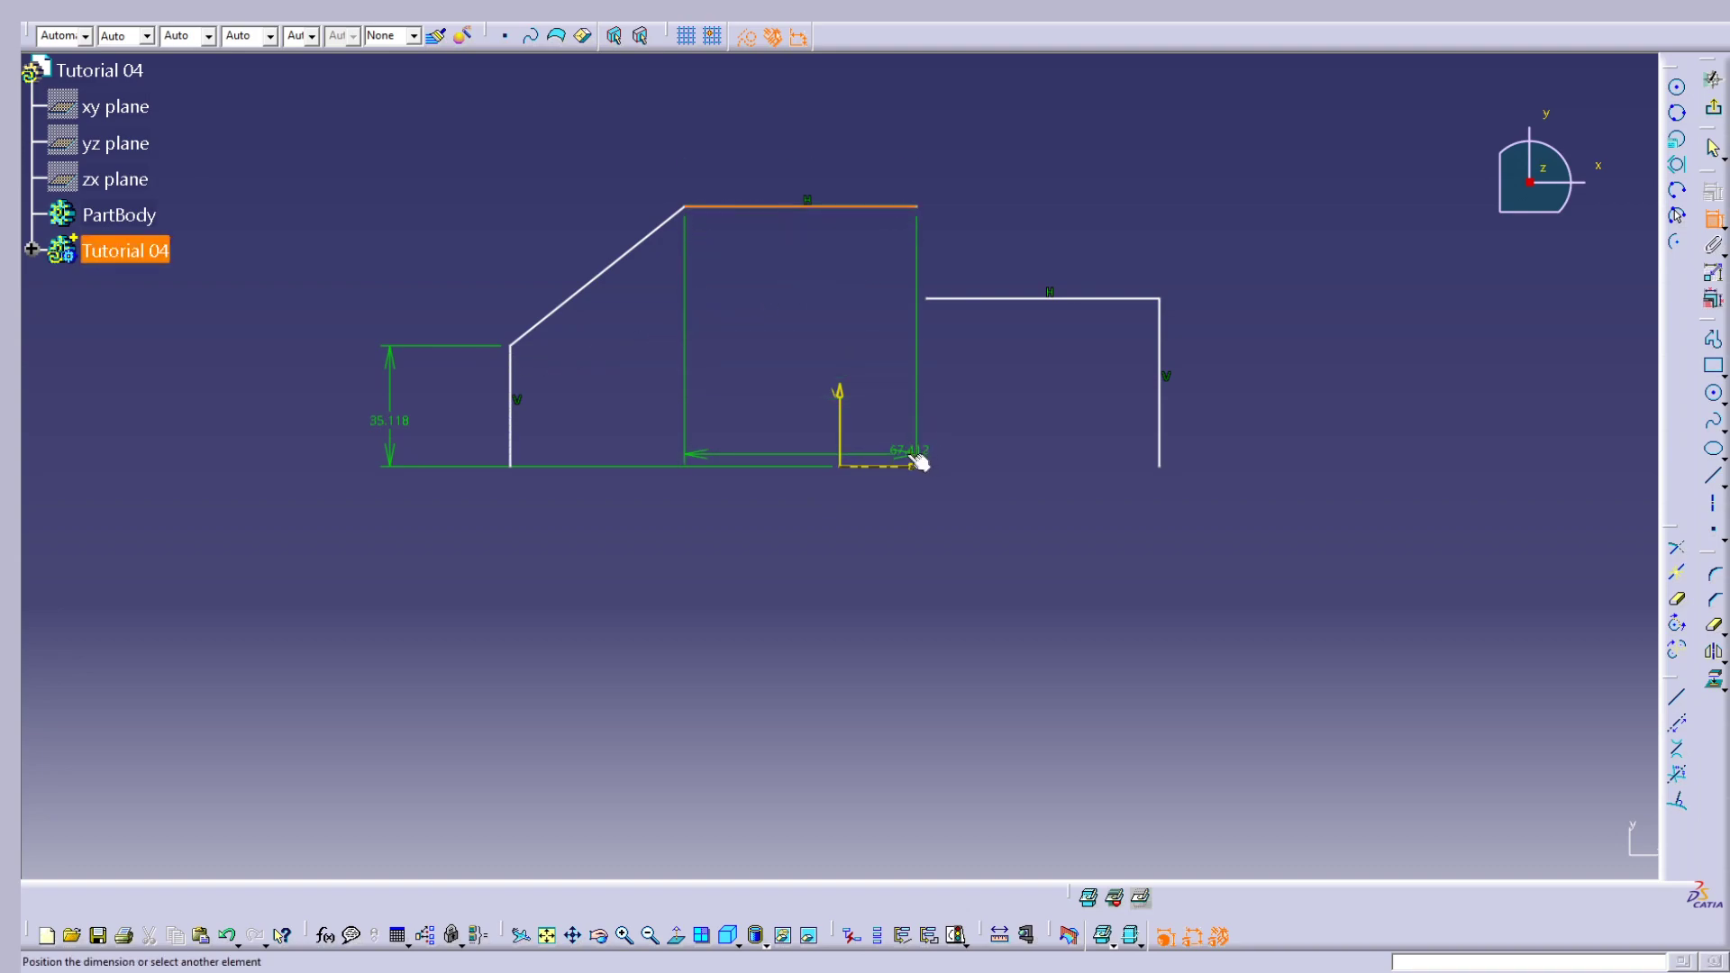
left_click(903, 453)
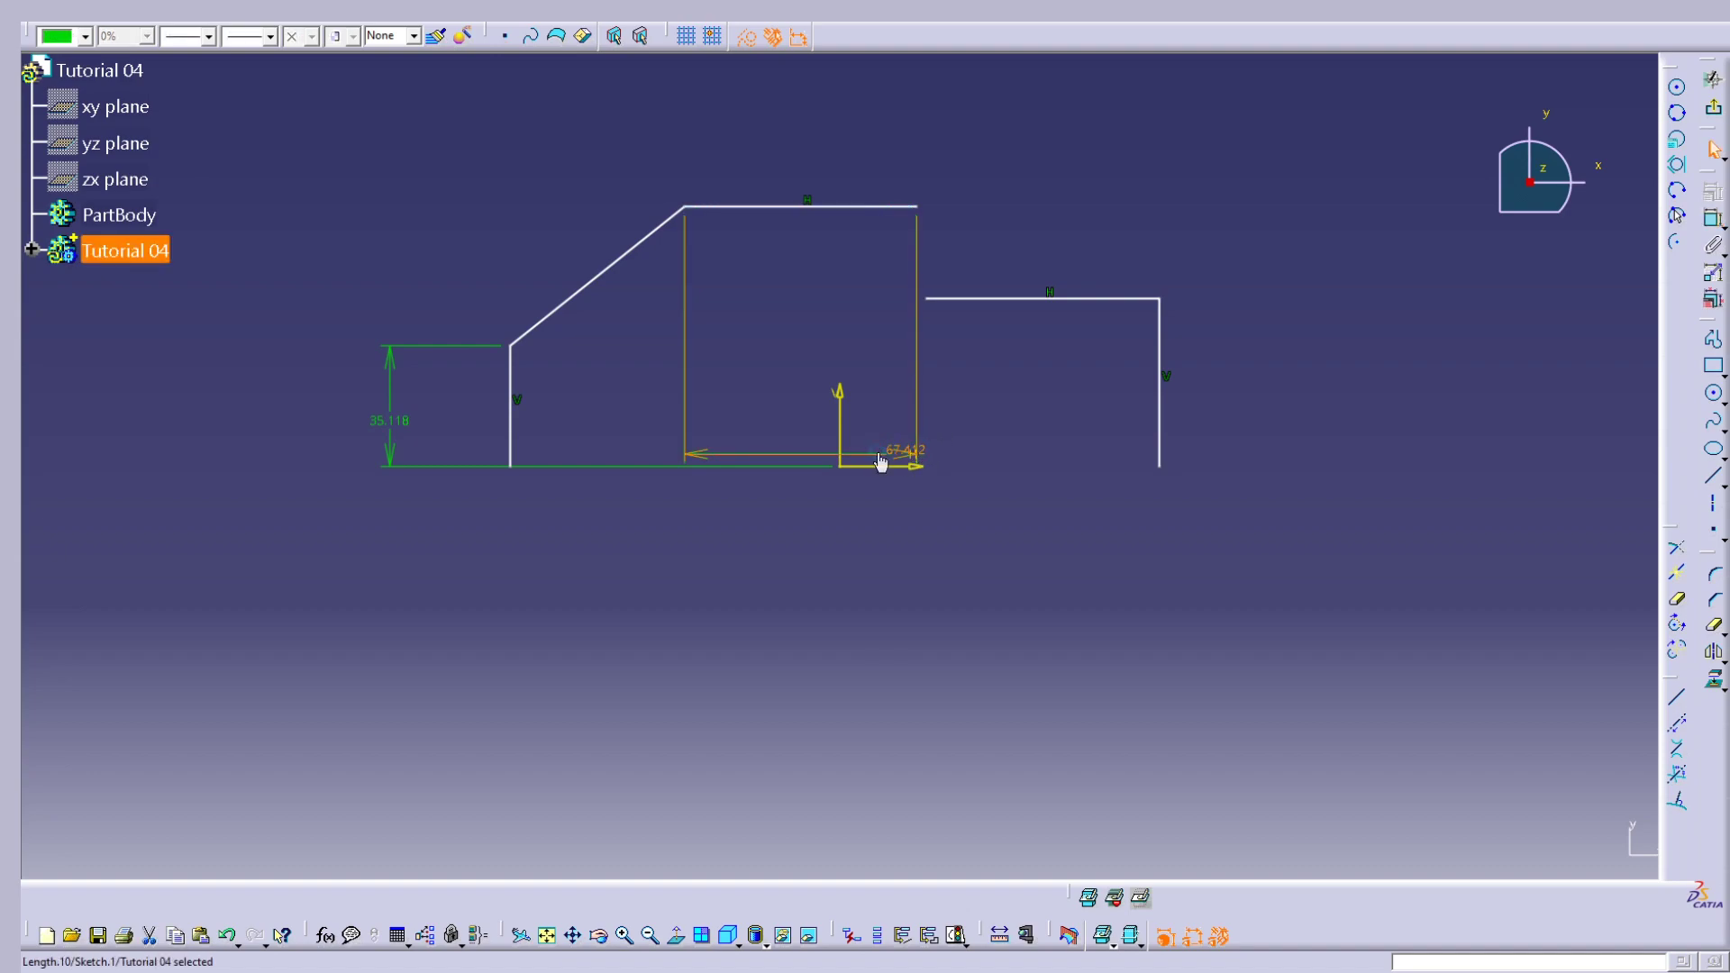
key("Delete")
Step: Dimension the height of the left upper horizontal line above the H axis, placing the dimension outside the profile
left_click(1713, 219)
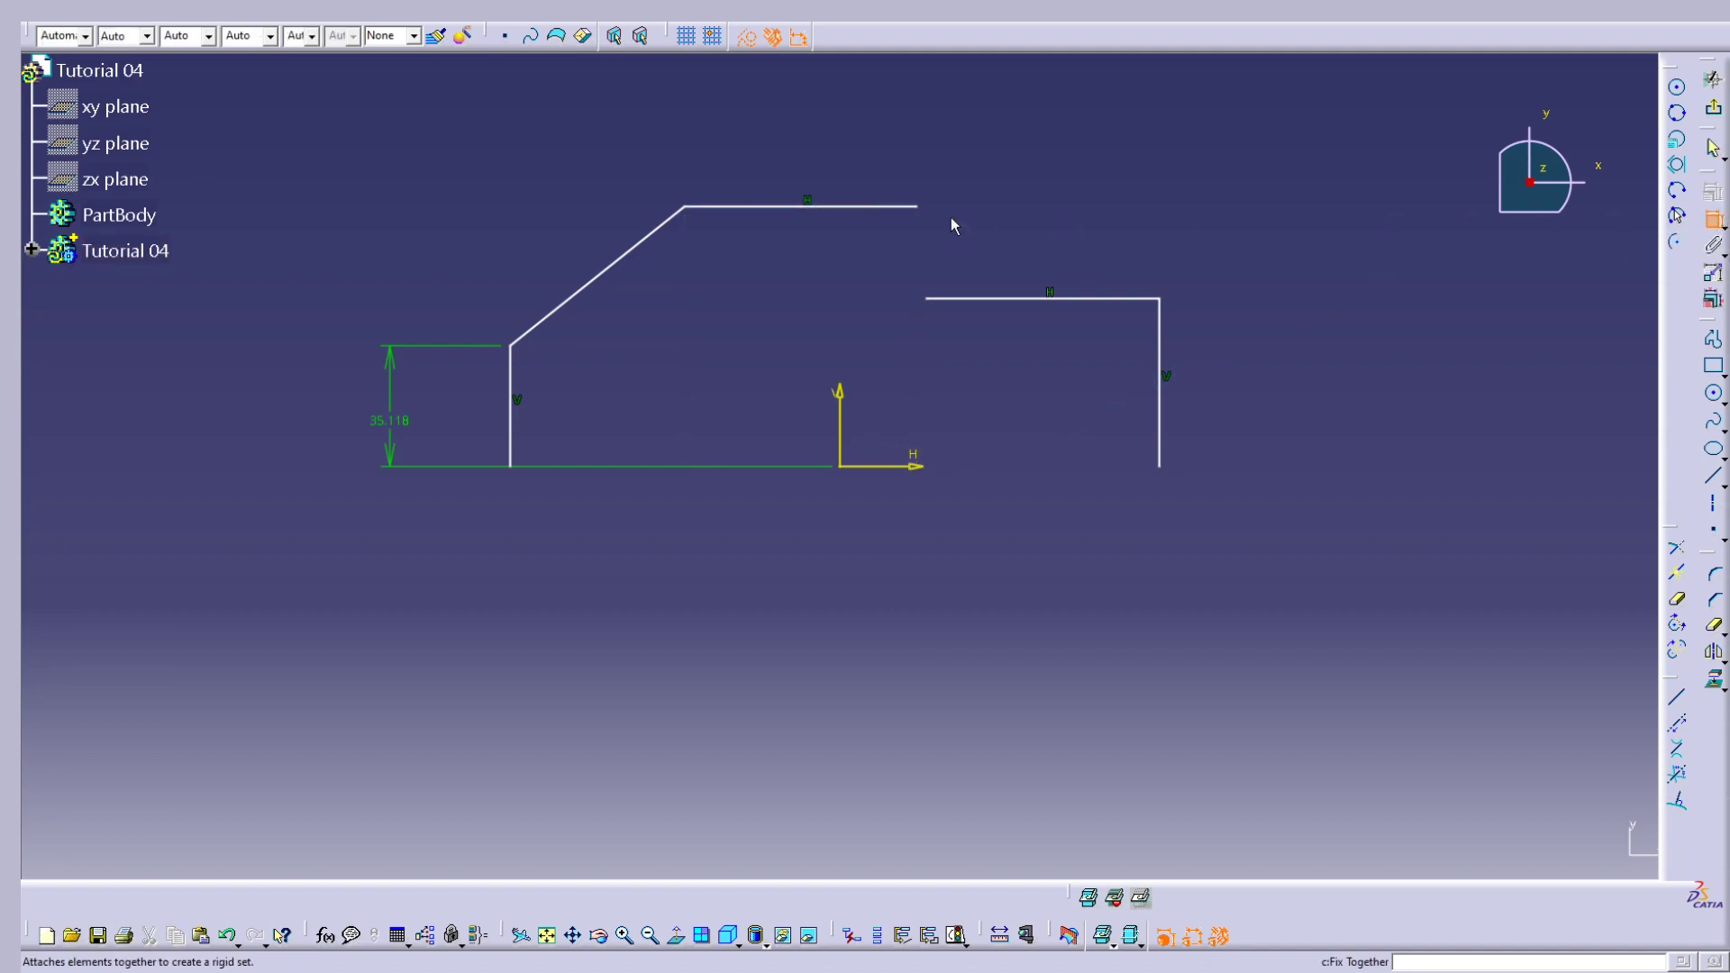
left_click(886, 208)
left_click(917, 466)
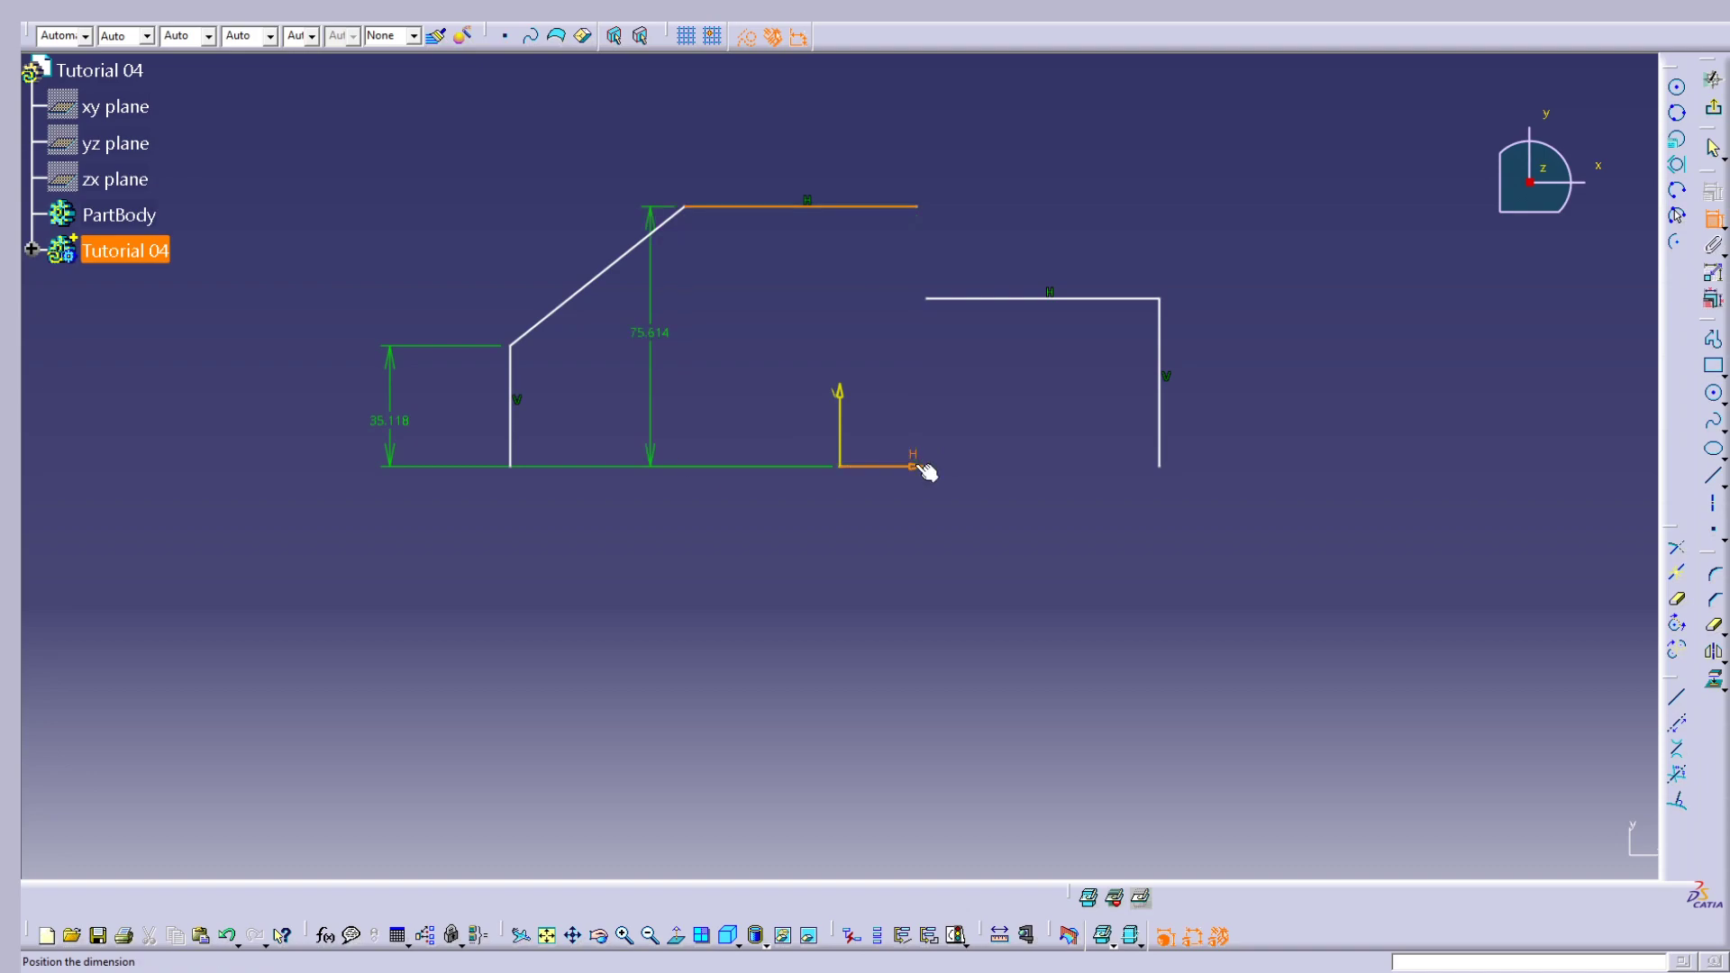
left_click(306, 397)
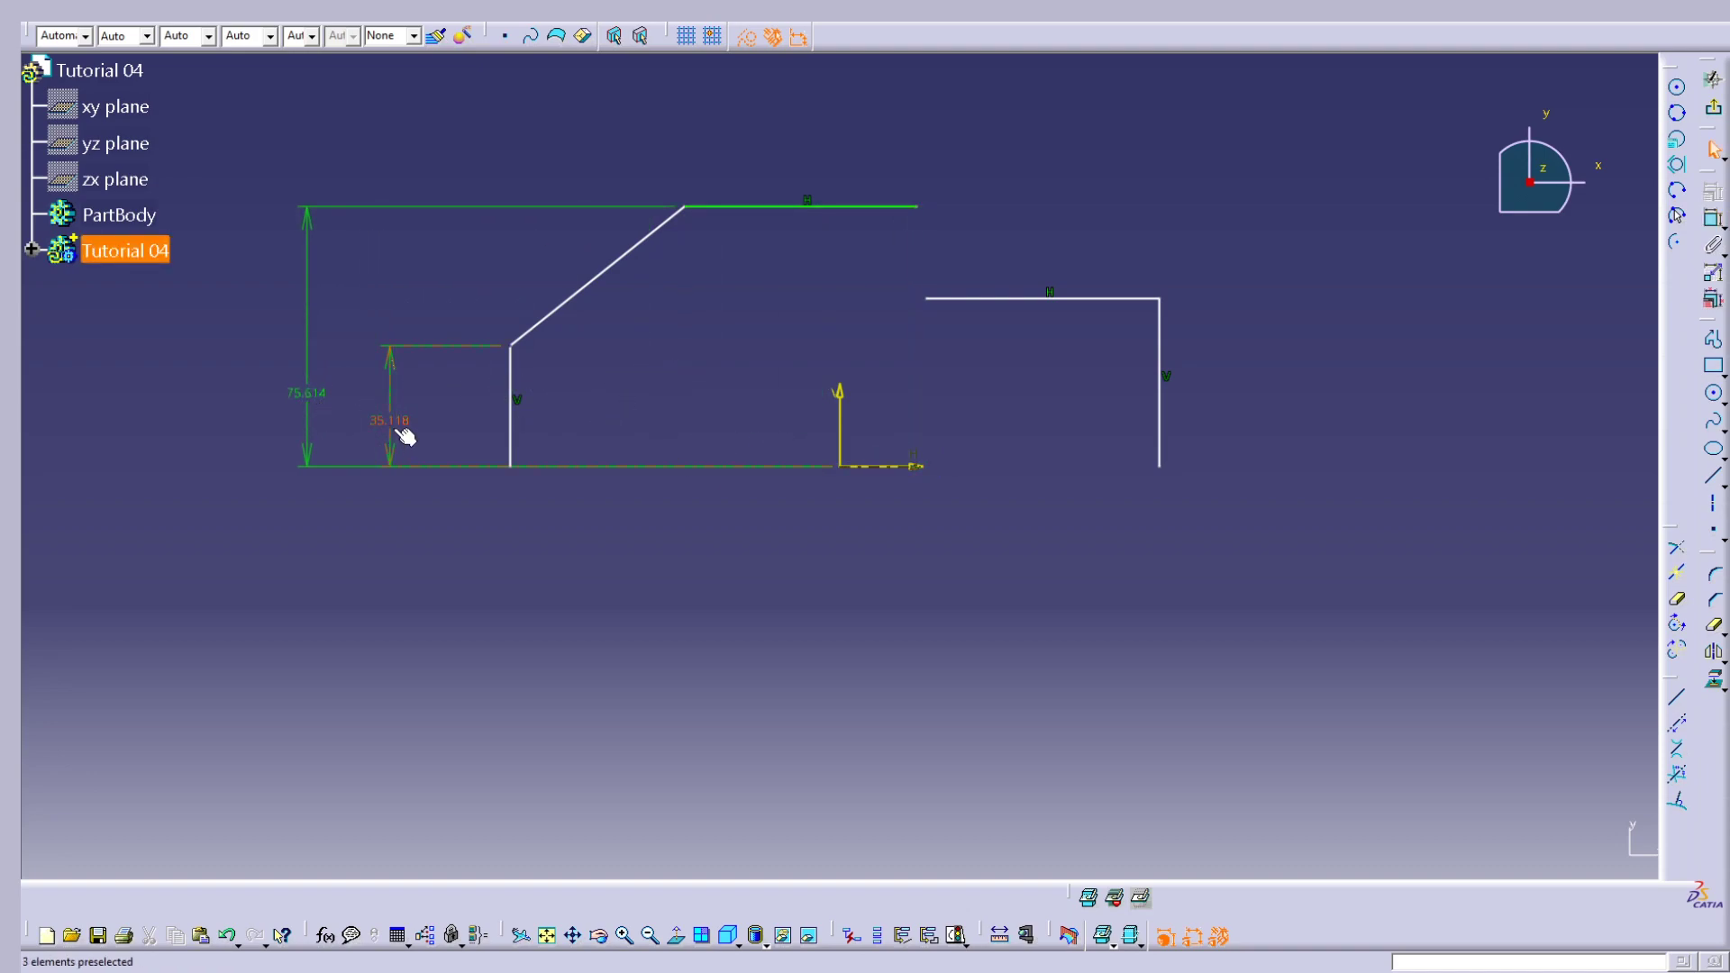
Step: Set the height of the left vertical line's upper endpoint above the H axis to 30/2, giving 15 mm
double_click(397, 423)
type("30/2")
key("Tab")
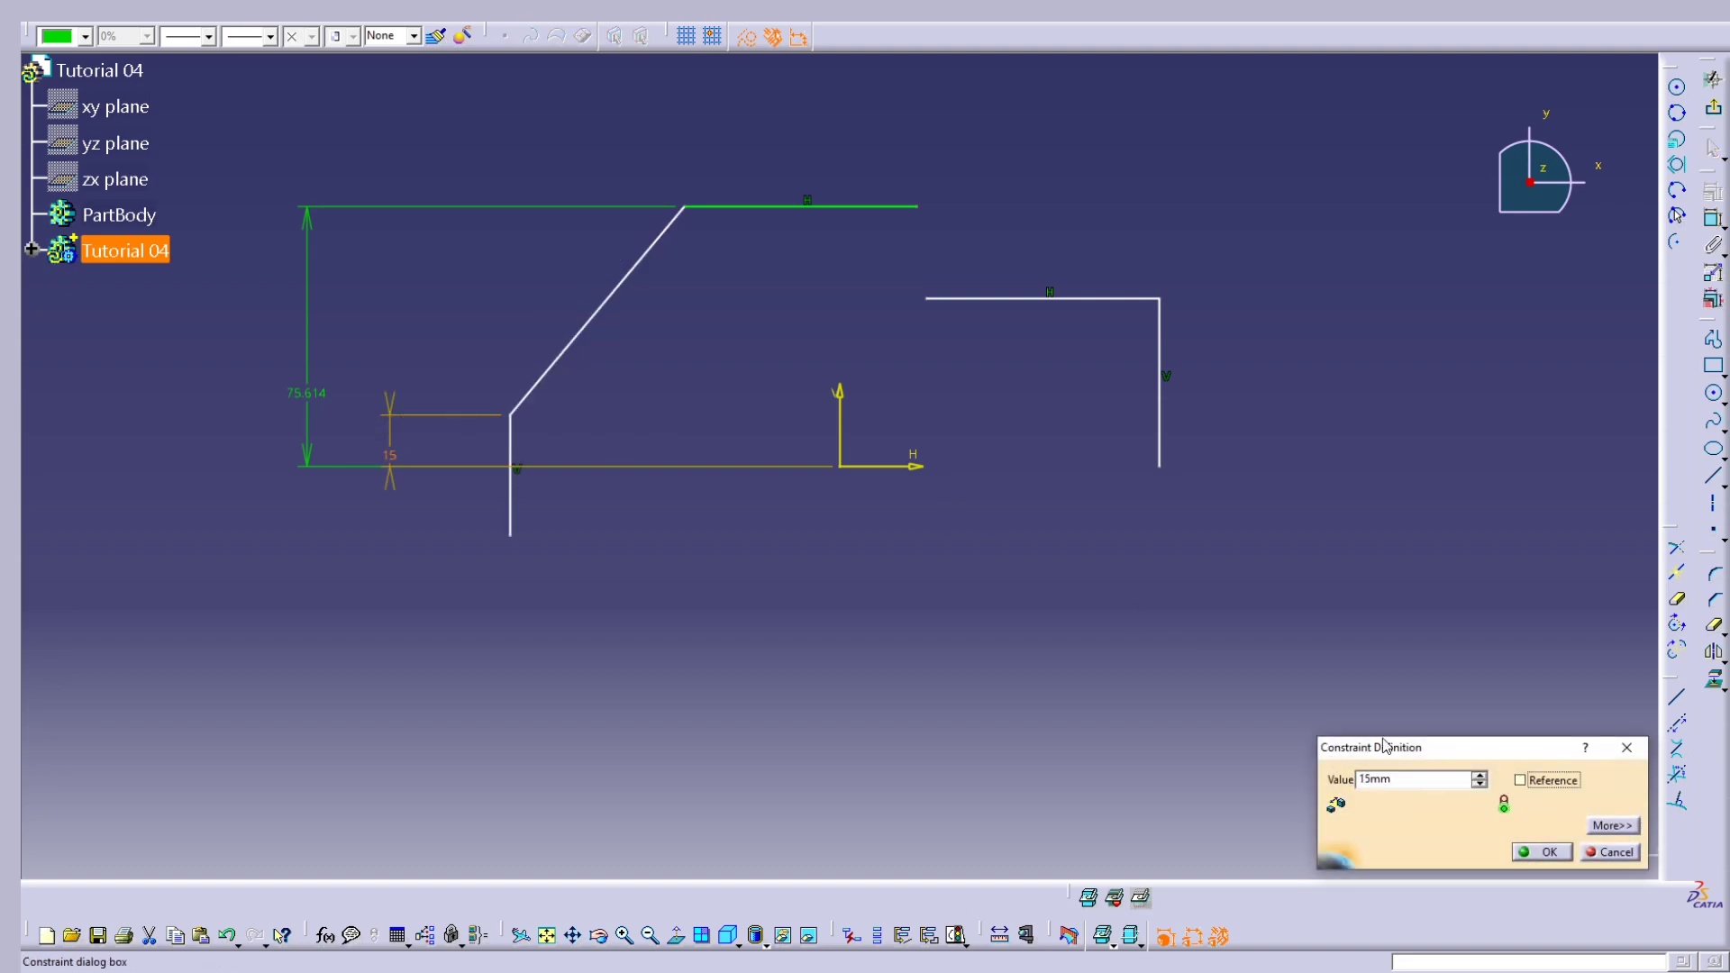
key("Return")
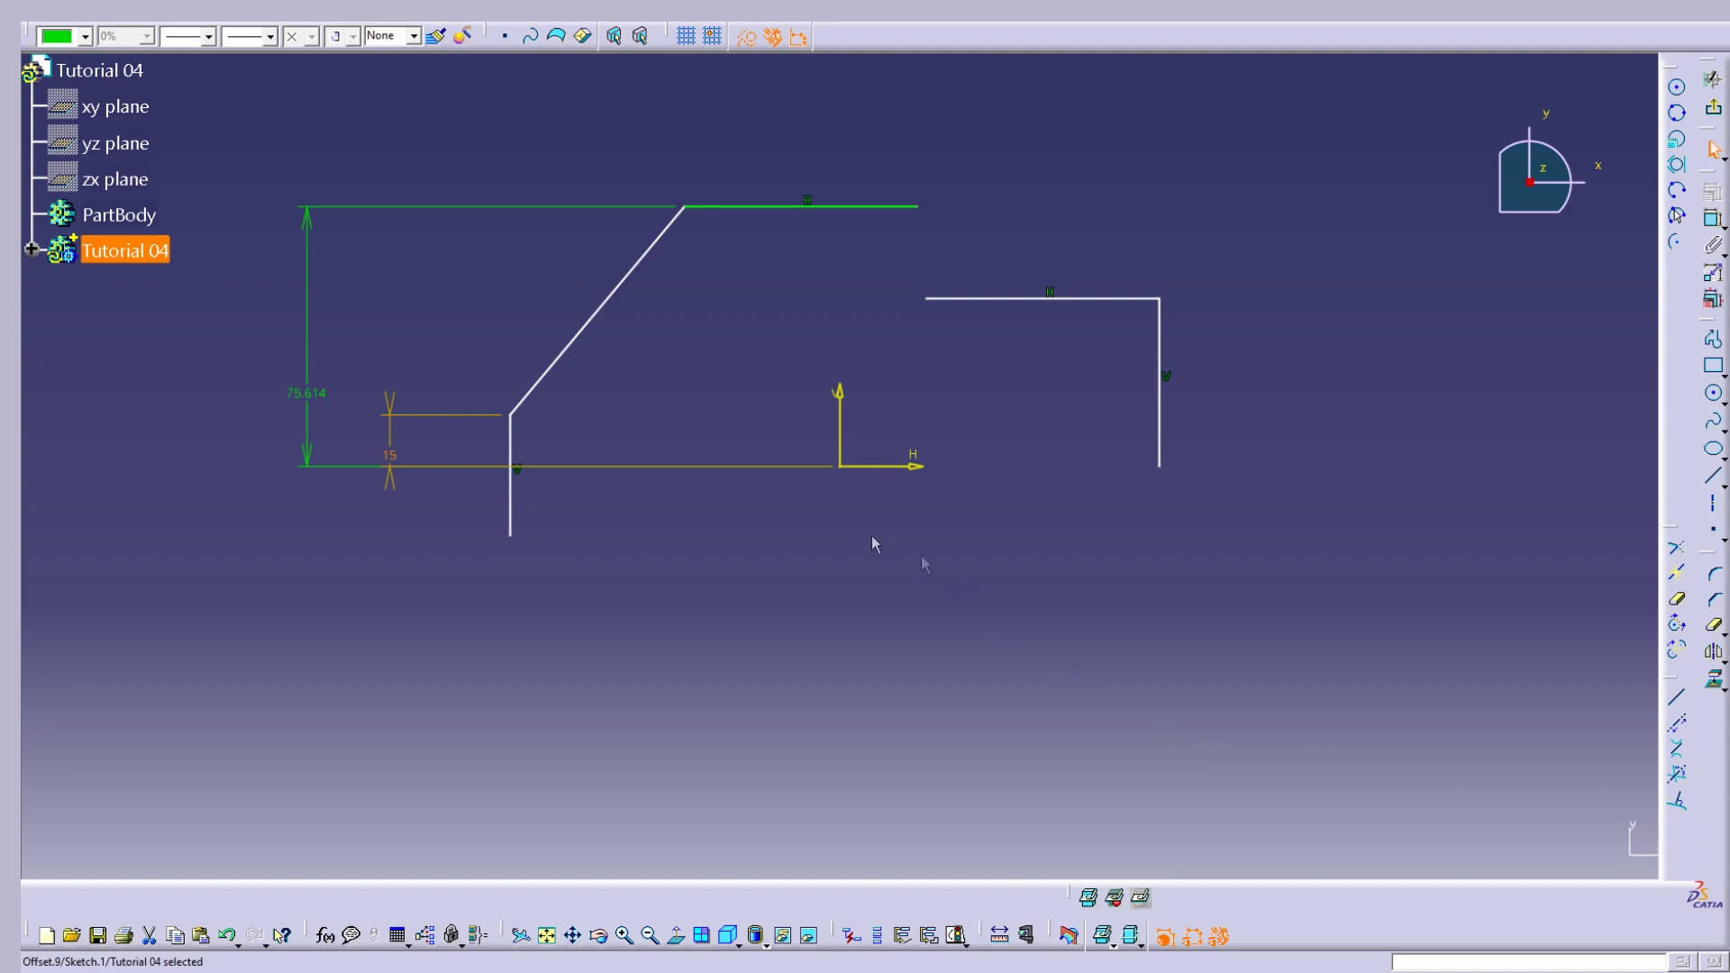
Step: Set the height of the left upper horizontal line above the H axis to 80/2, giving 40 mm
double_click(312, 393)
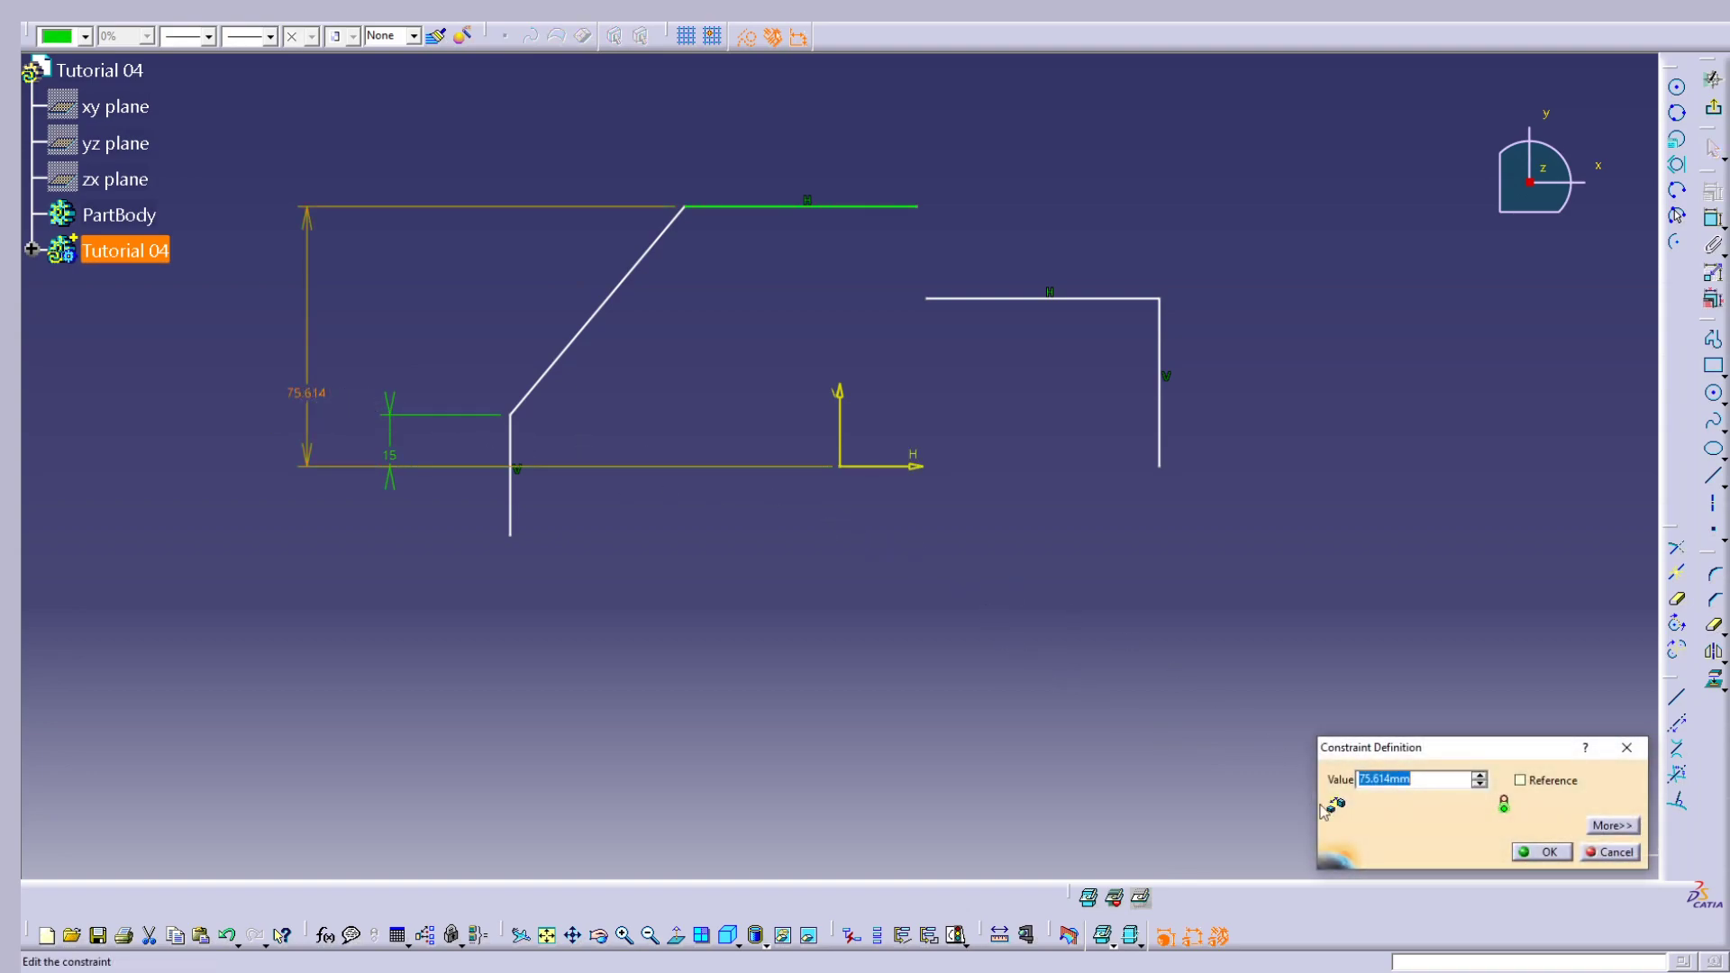
type("80/2")
key("Tab")
key("Return")
left_click(657, 529)
mouse_move(623, 417)
middle_mouse_down()
mouse_move(753, 417)
mouse_move(798, 334)
mouse_move(747, 455)
middle_mouse_up()
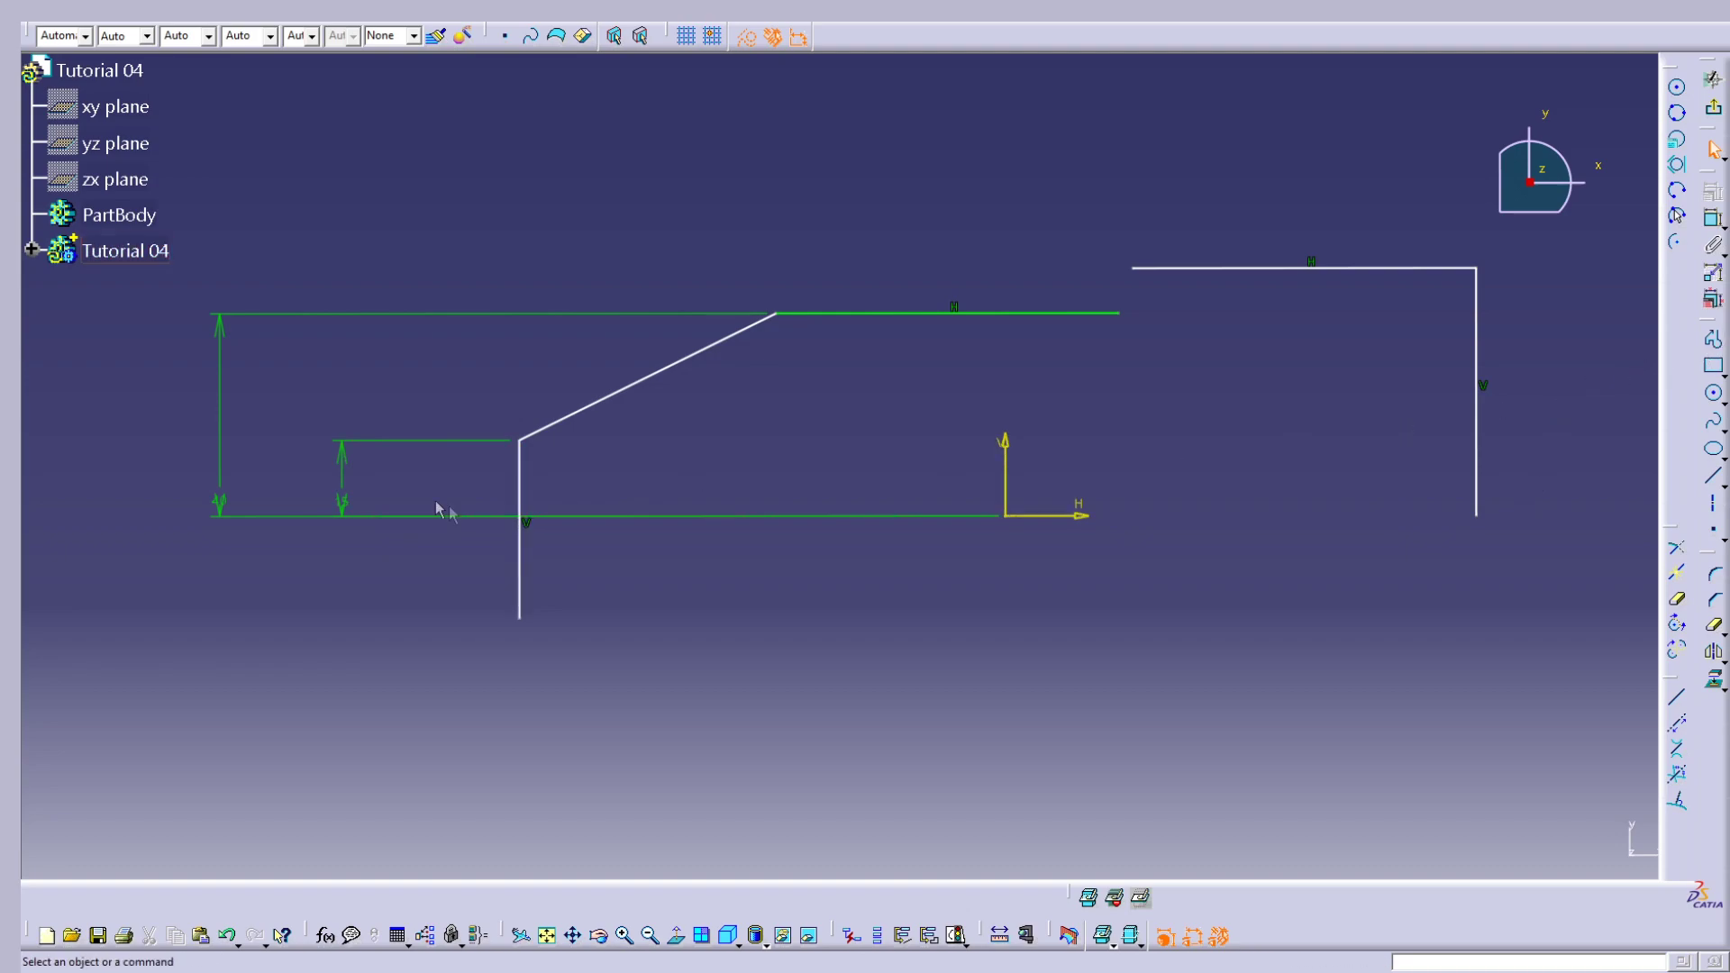
Step: Dimension the left vertical line's length, set it to 15 mm, and reposition the dimension text between its arrows
left_click(1712, 218)
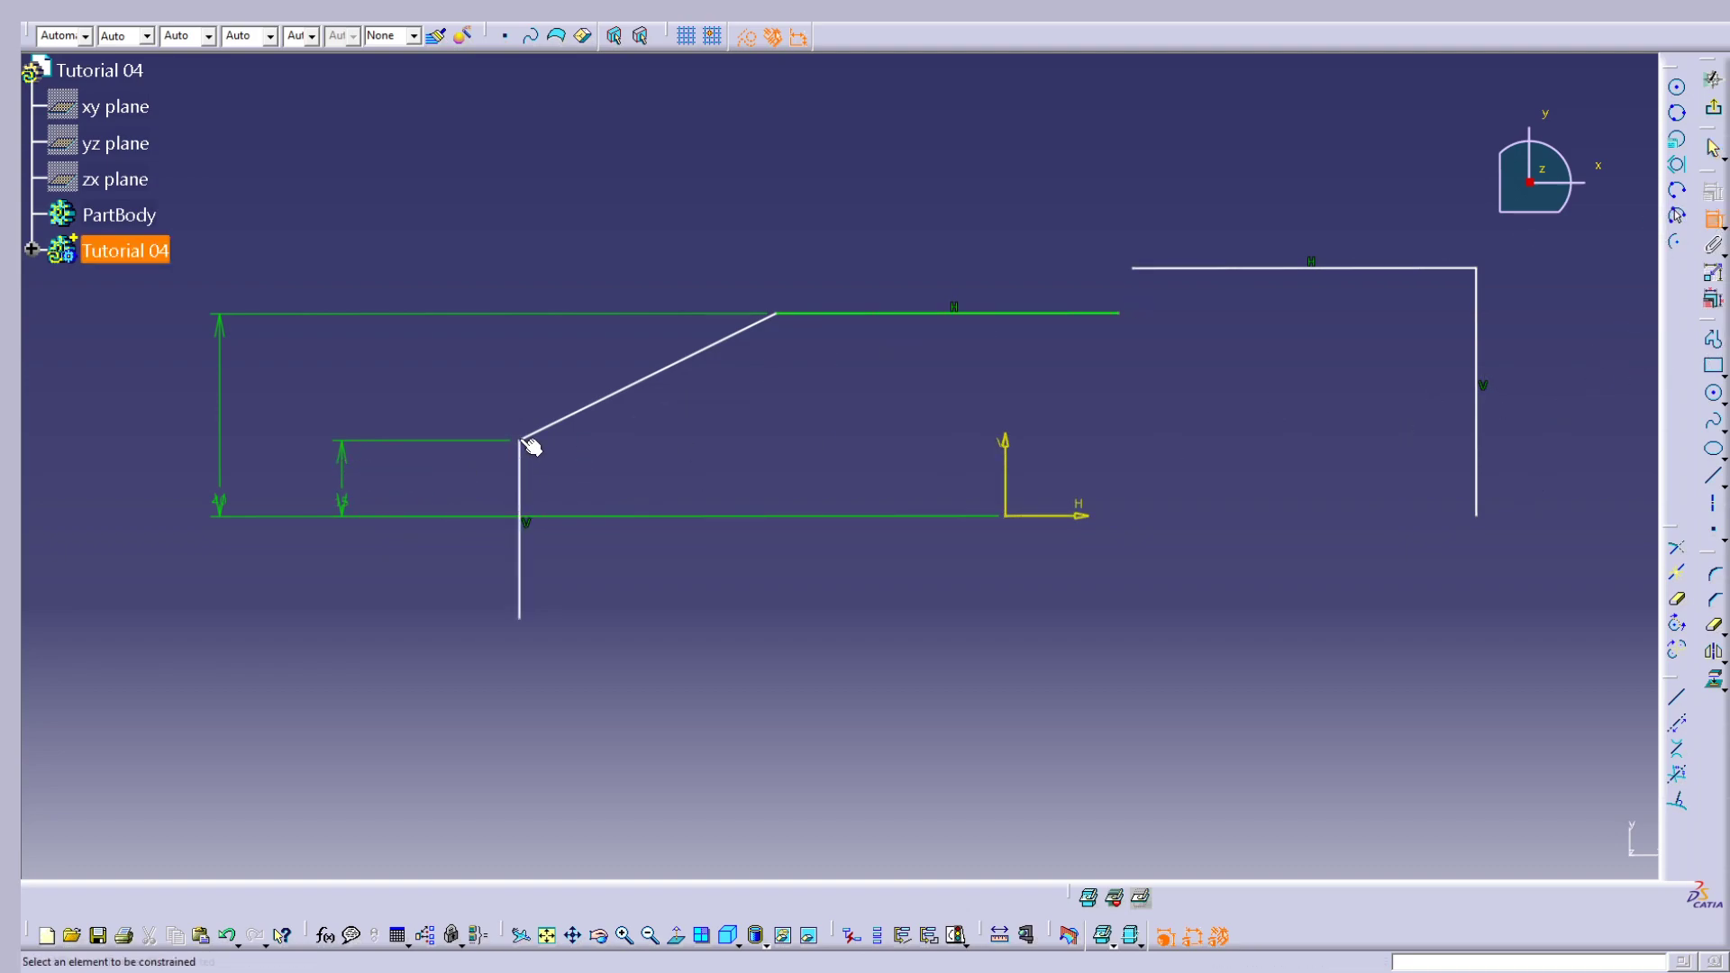
left_click(530, 516)
left_click(601, 463)
double_click(613, 462)
type("15")
key("Tab")
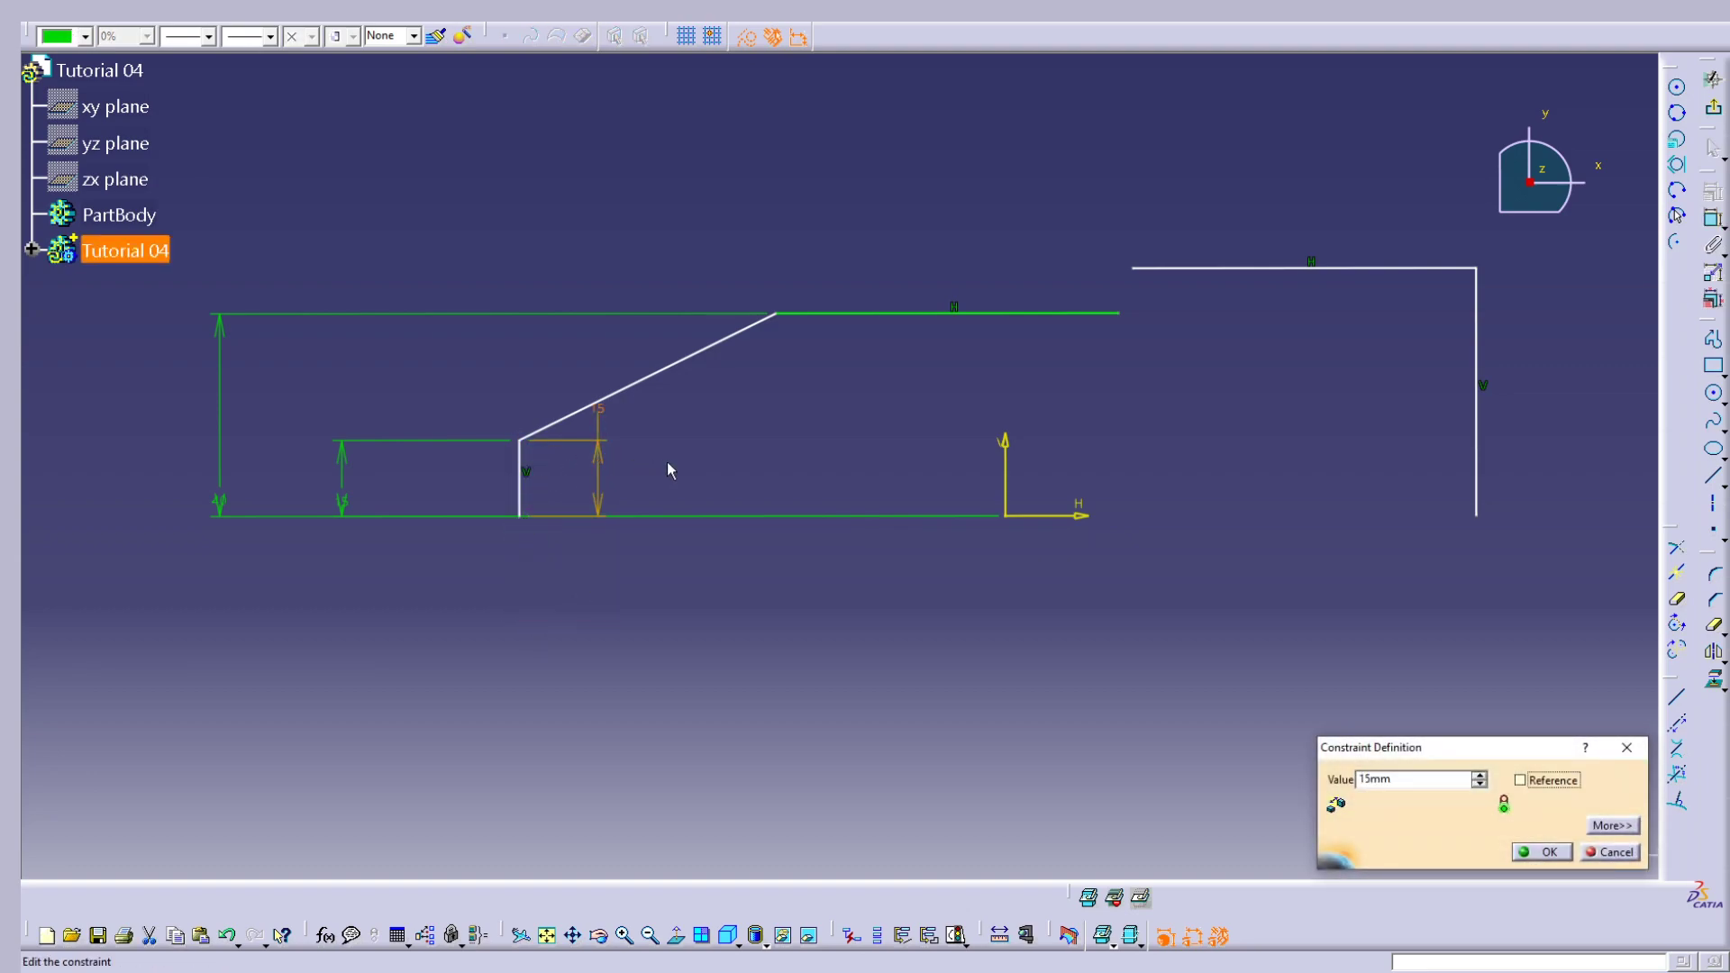
key("Return")
mouse_move(602, 416)
left_mouse_down()
mouse_move(584, 467)
mouse_move(680, 464)
mouse_move(598, 456)
mouse_move(644, 478)
mouse_move(711, 409)
mouse_move(715, 464)
mouse_move(595, 467)
left_mouse_up()
left_click(708, 457)
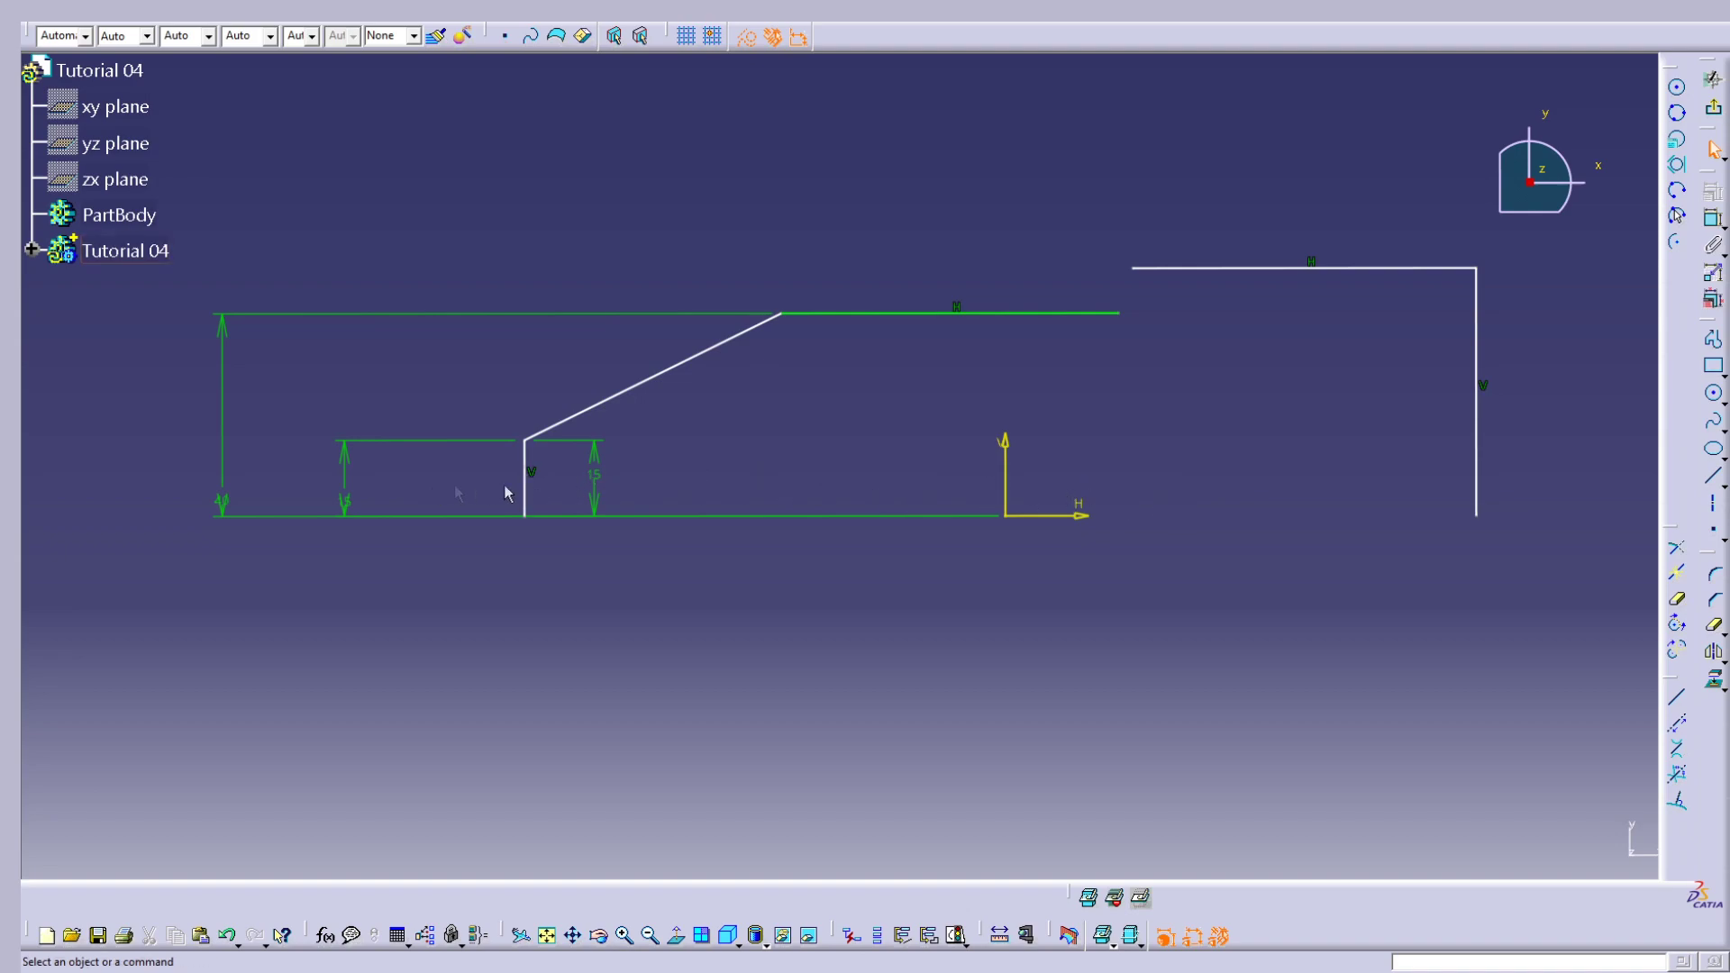
Step: Dimension the left vertical line's horizontal distance from the V axis and set it to 40 mm
mouse_move(539, 497)
left_mouse_down()
mouse_move(755, 484)
mouse_move(515, 475)
left_mouse_up()
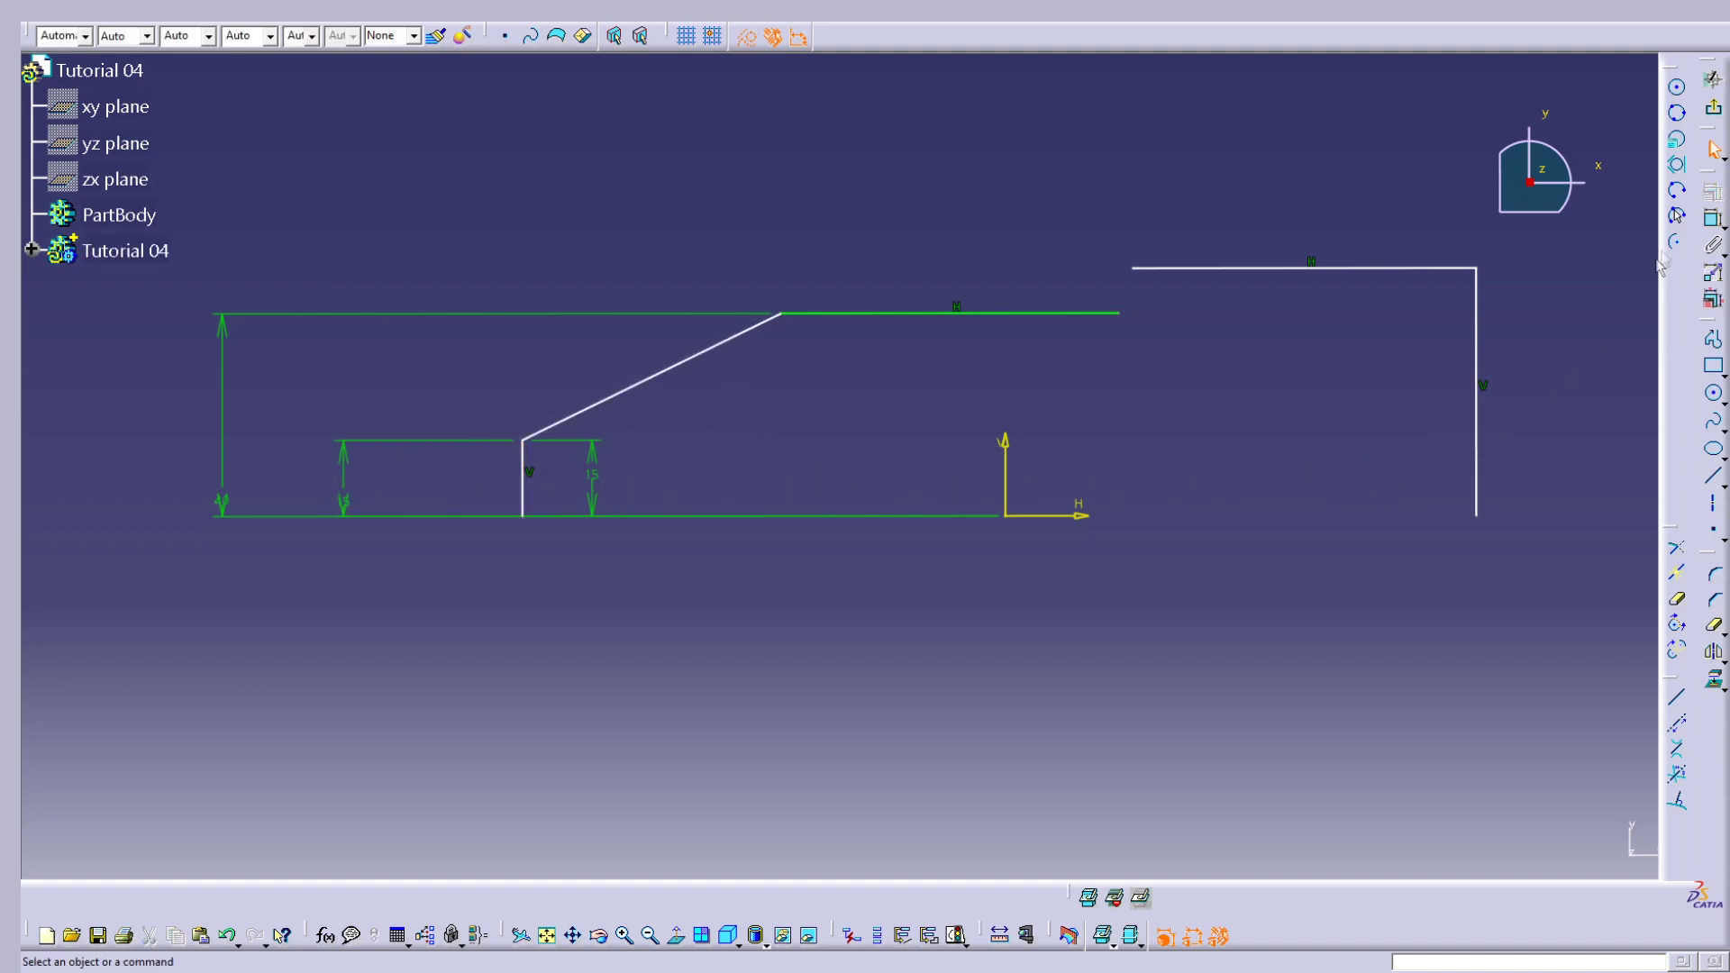
left_click(1713, 219)
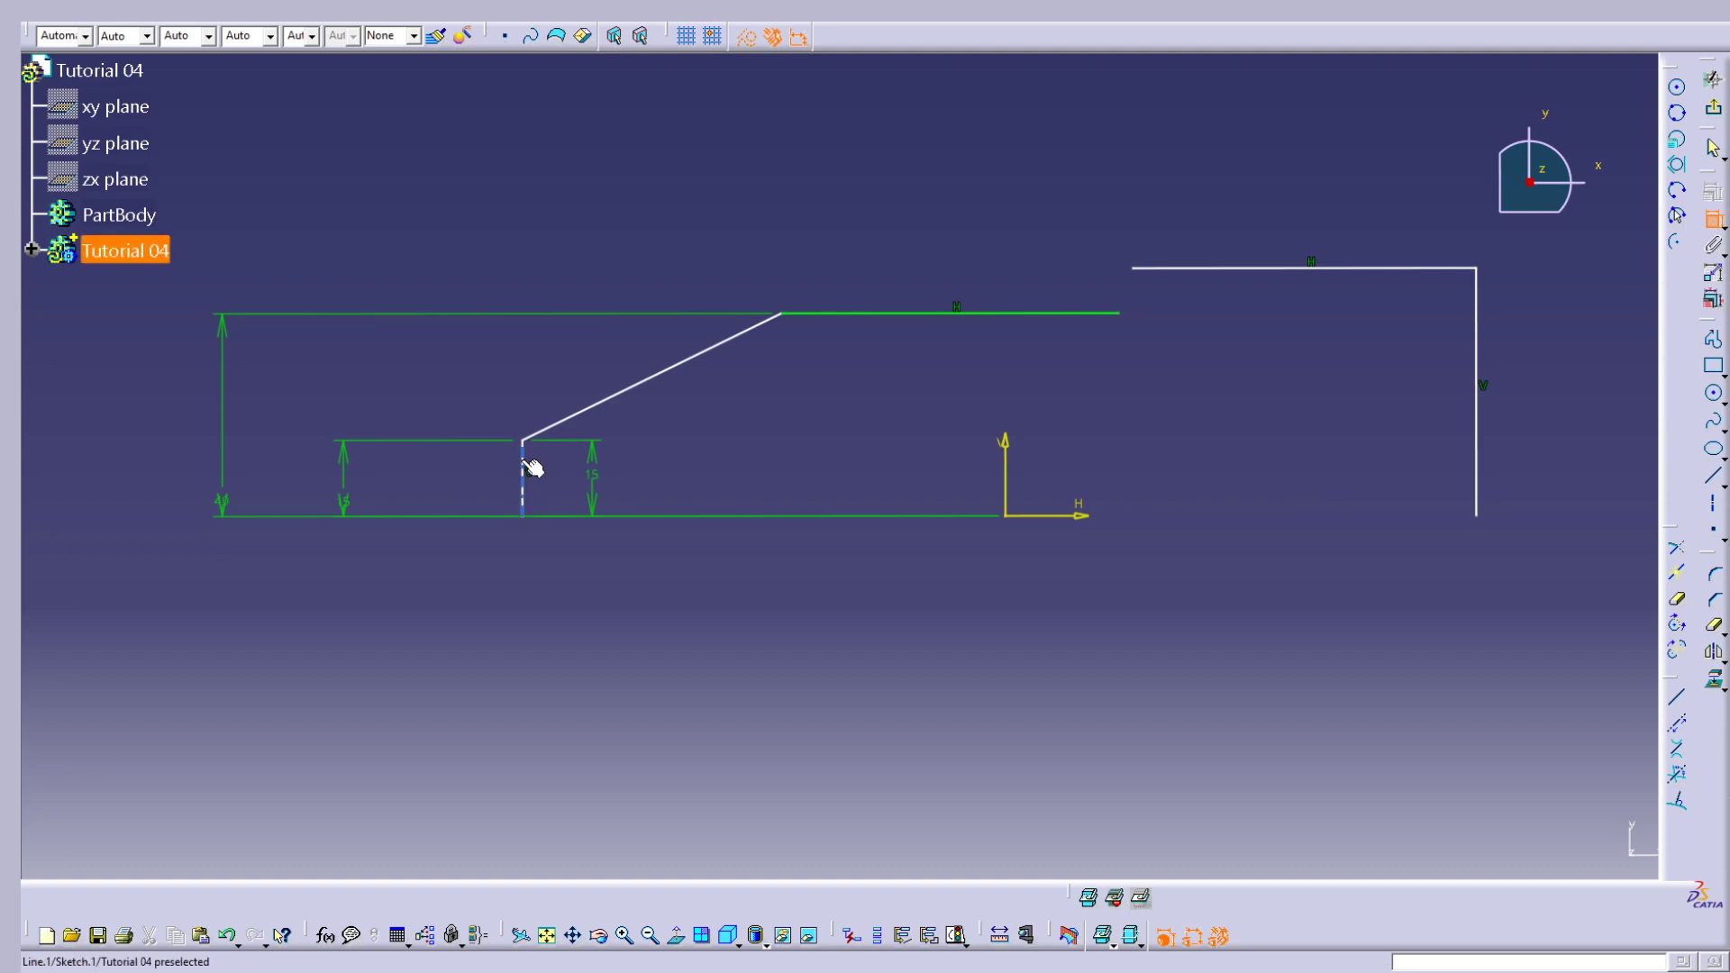
left_click(522, 457)
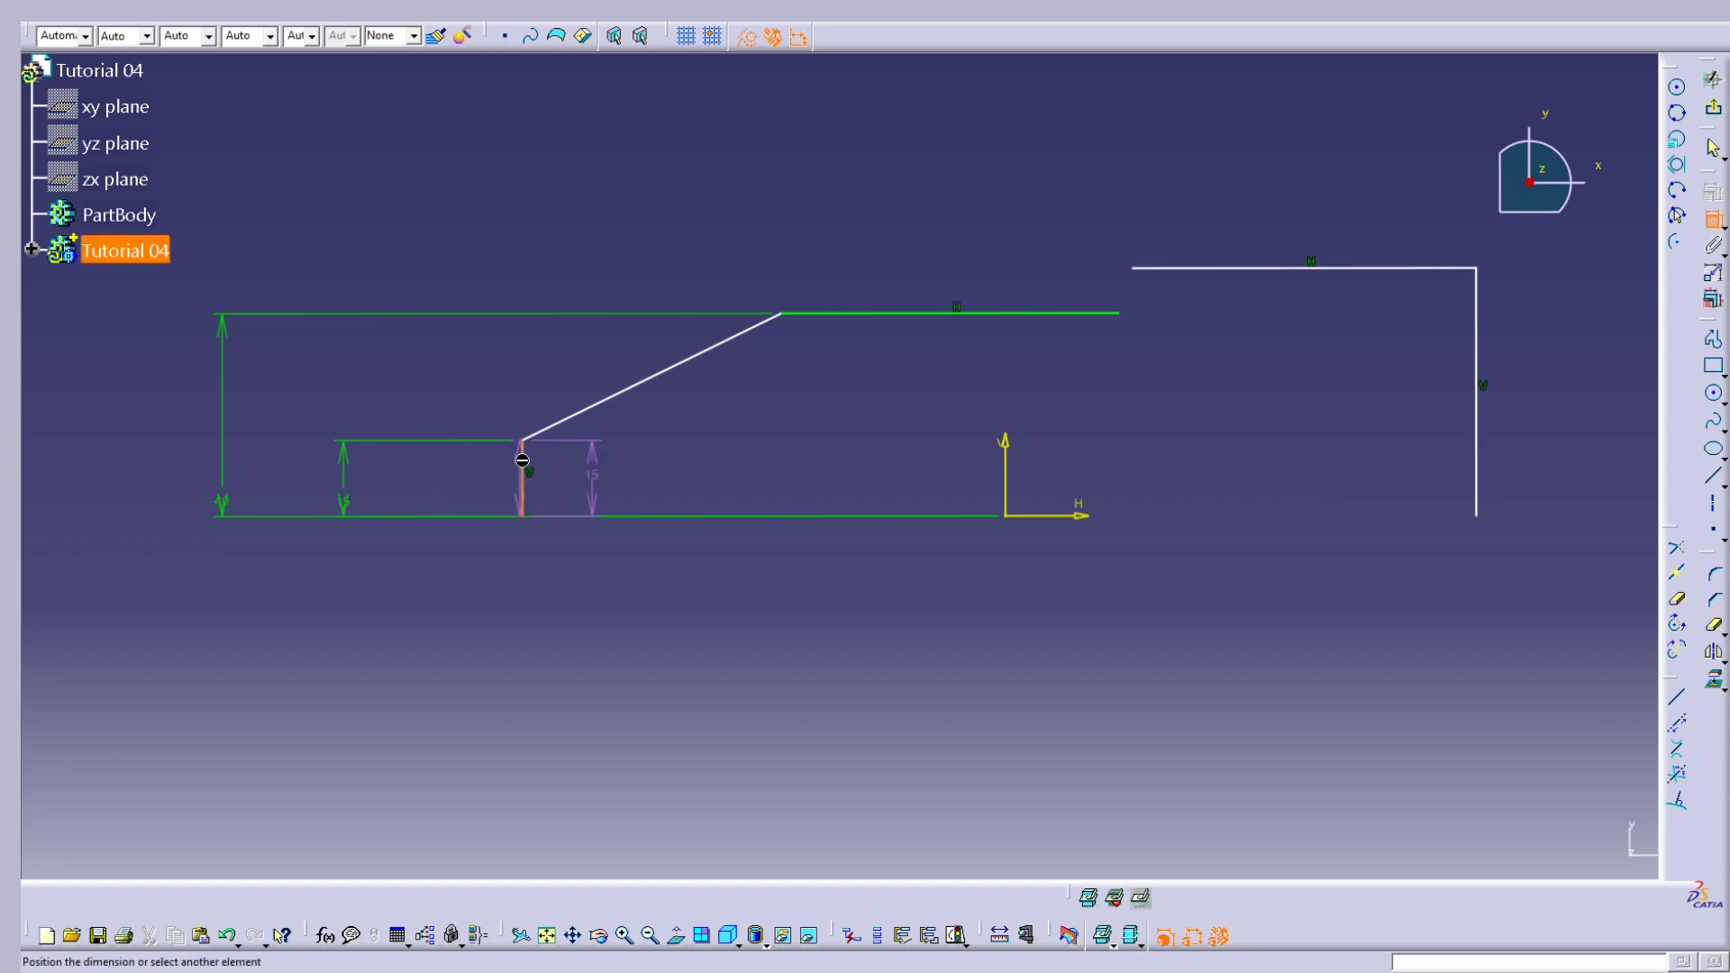
left_click(1006, 464)
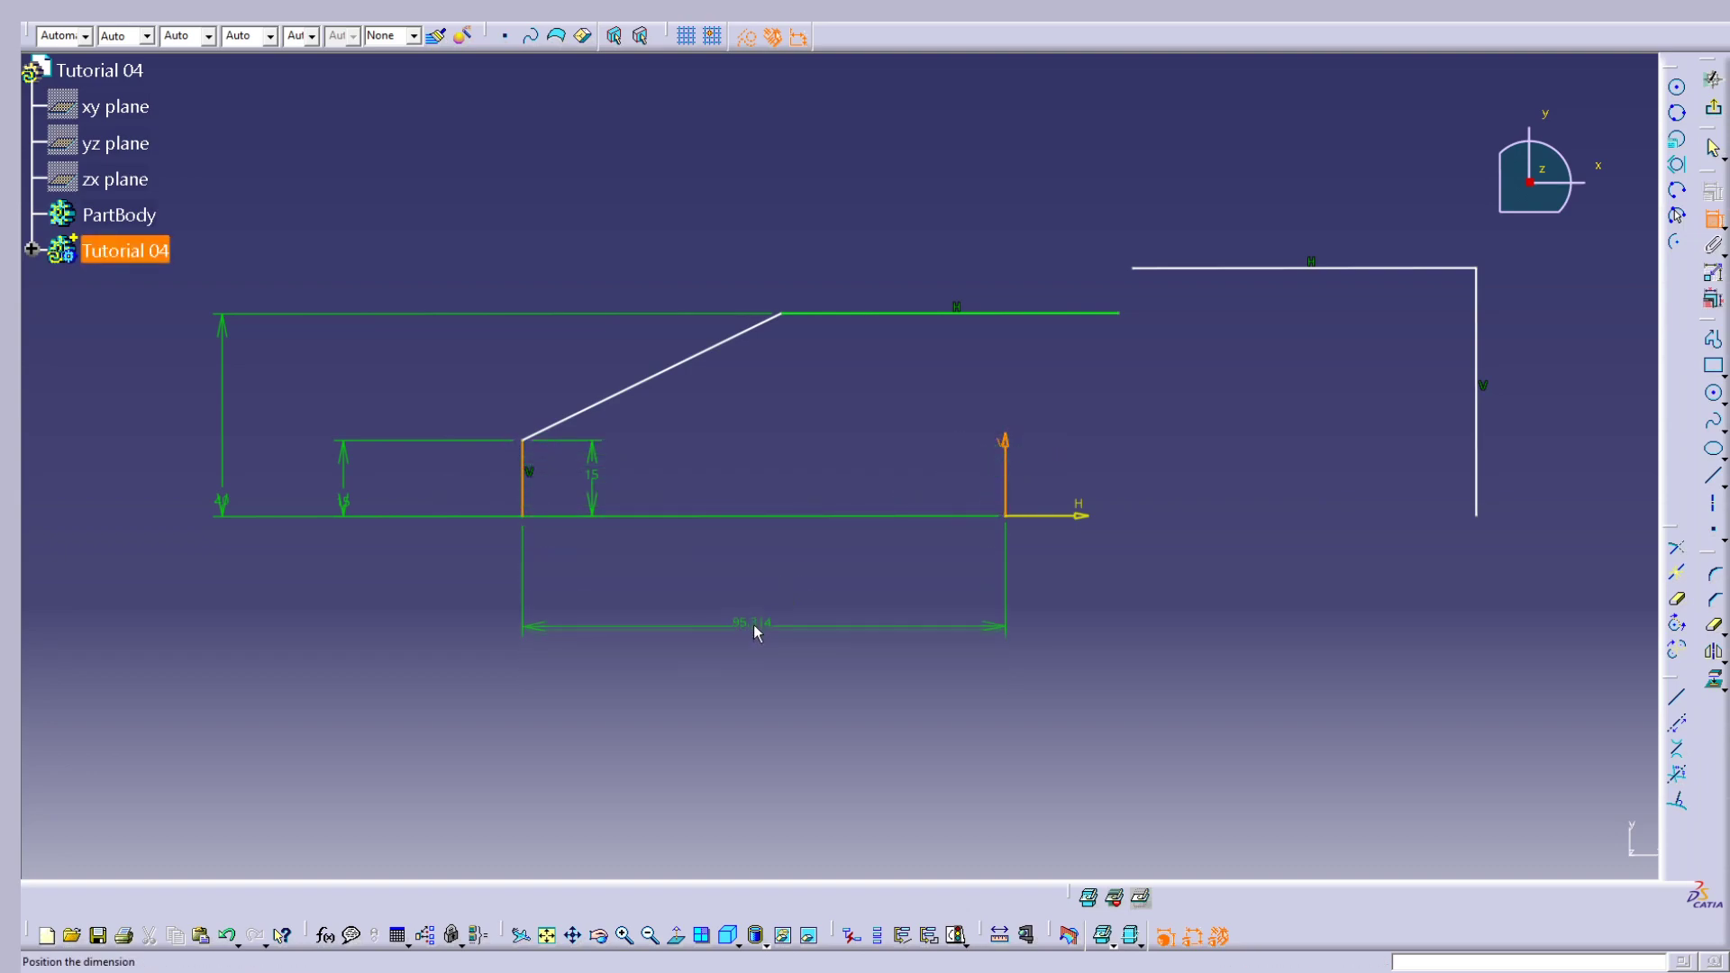
left_click(762, 599)
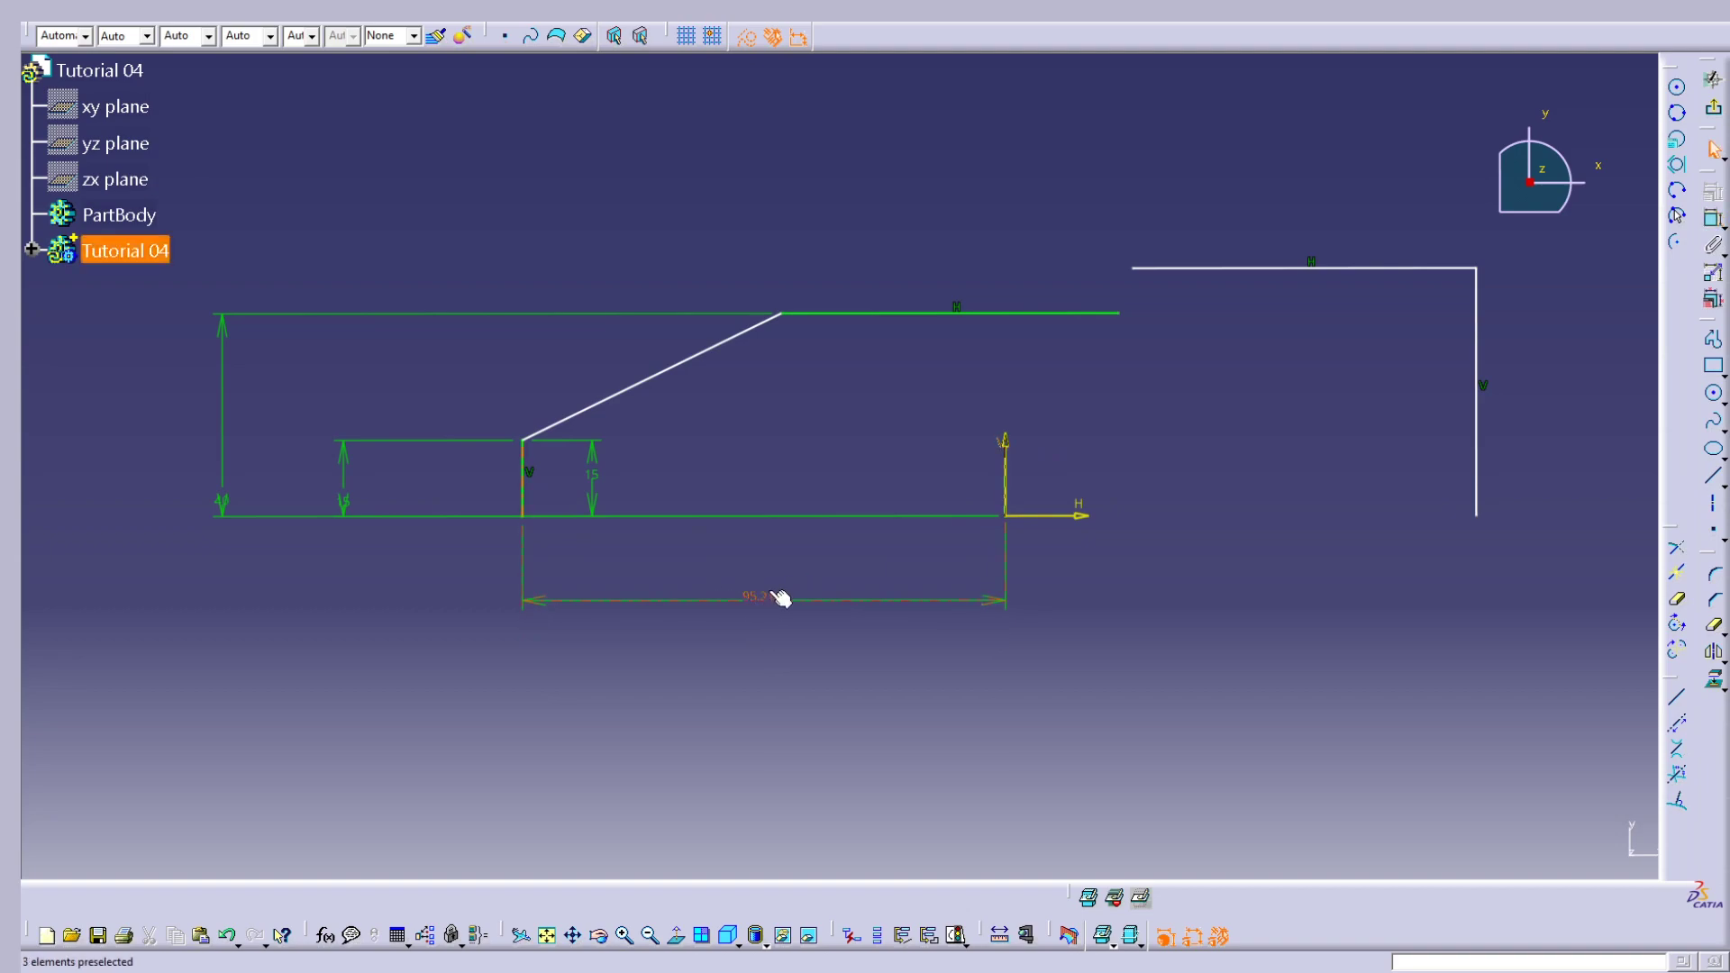
double_click(780, 598)
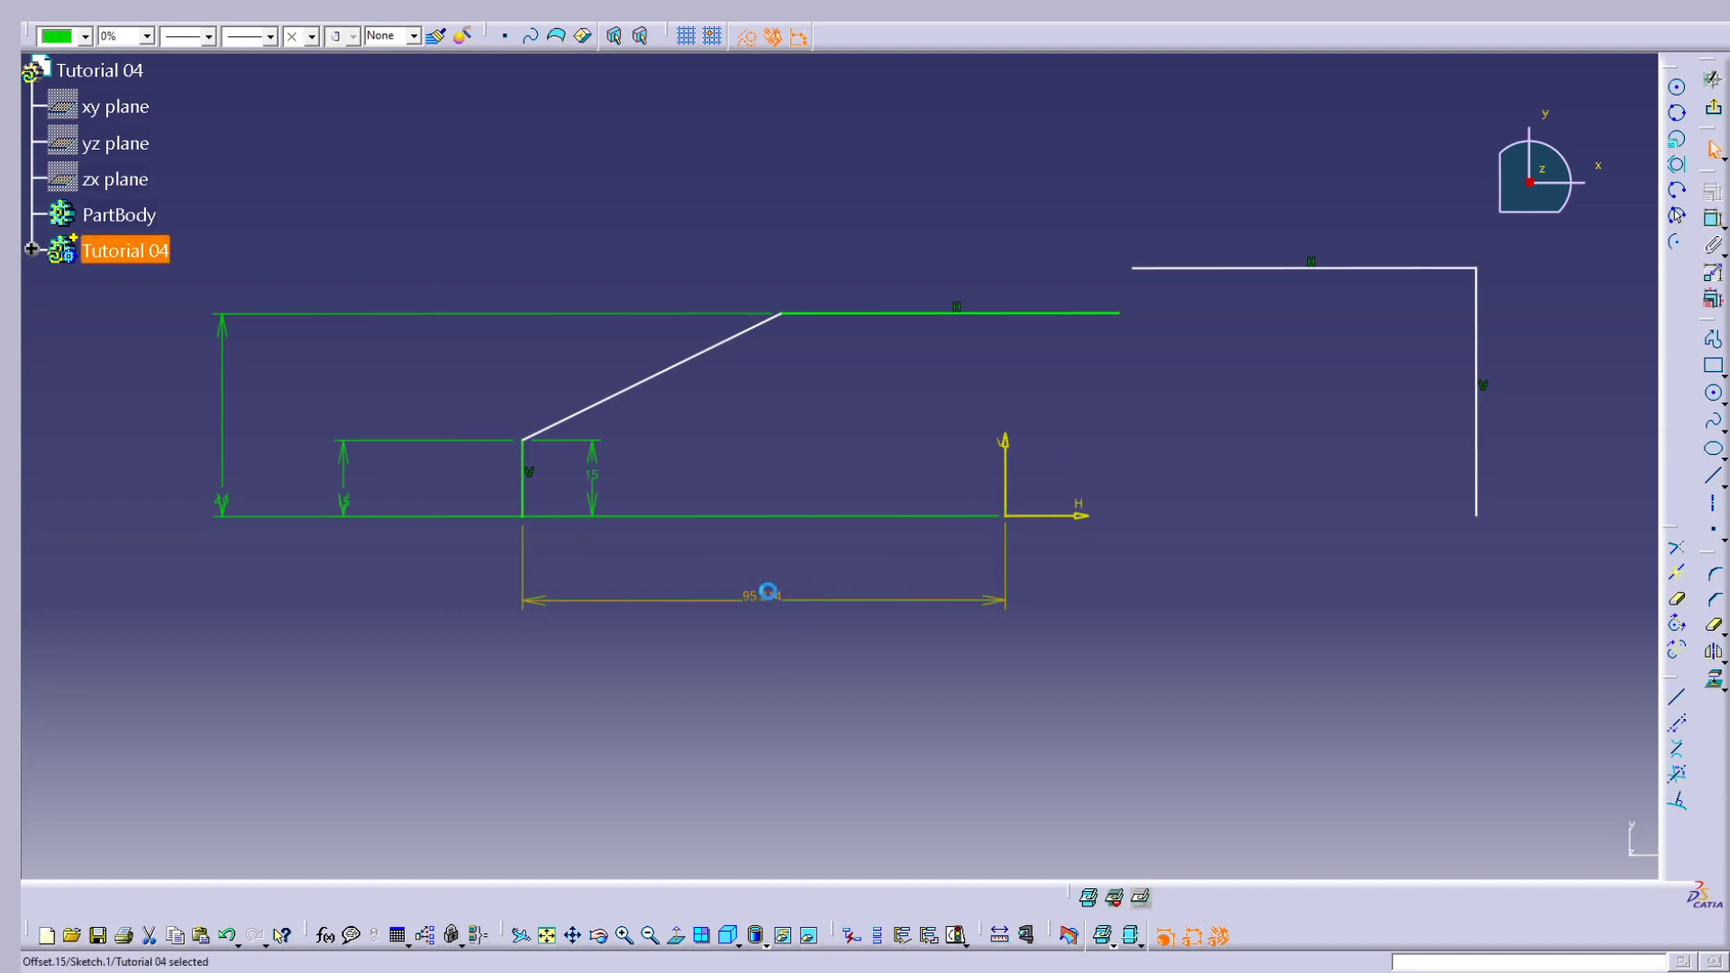
type("40")
key("Return")
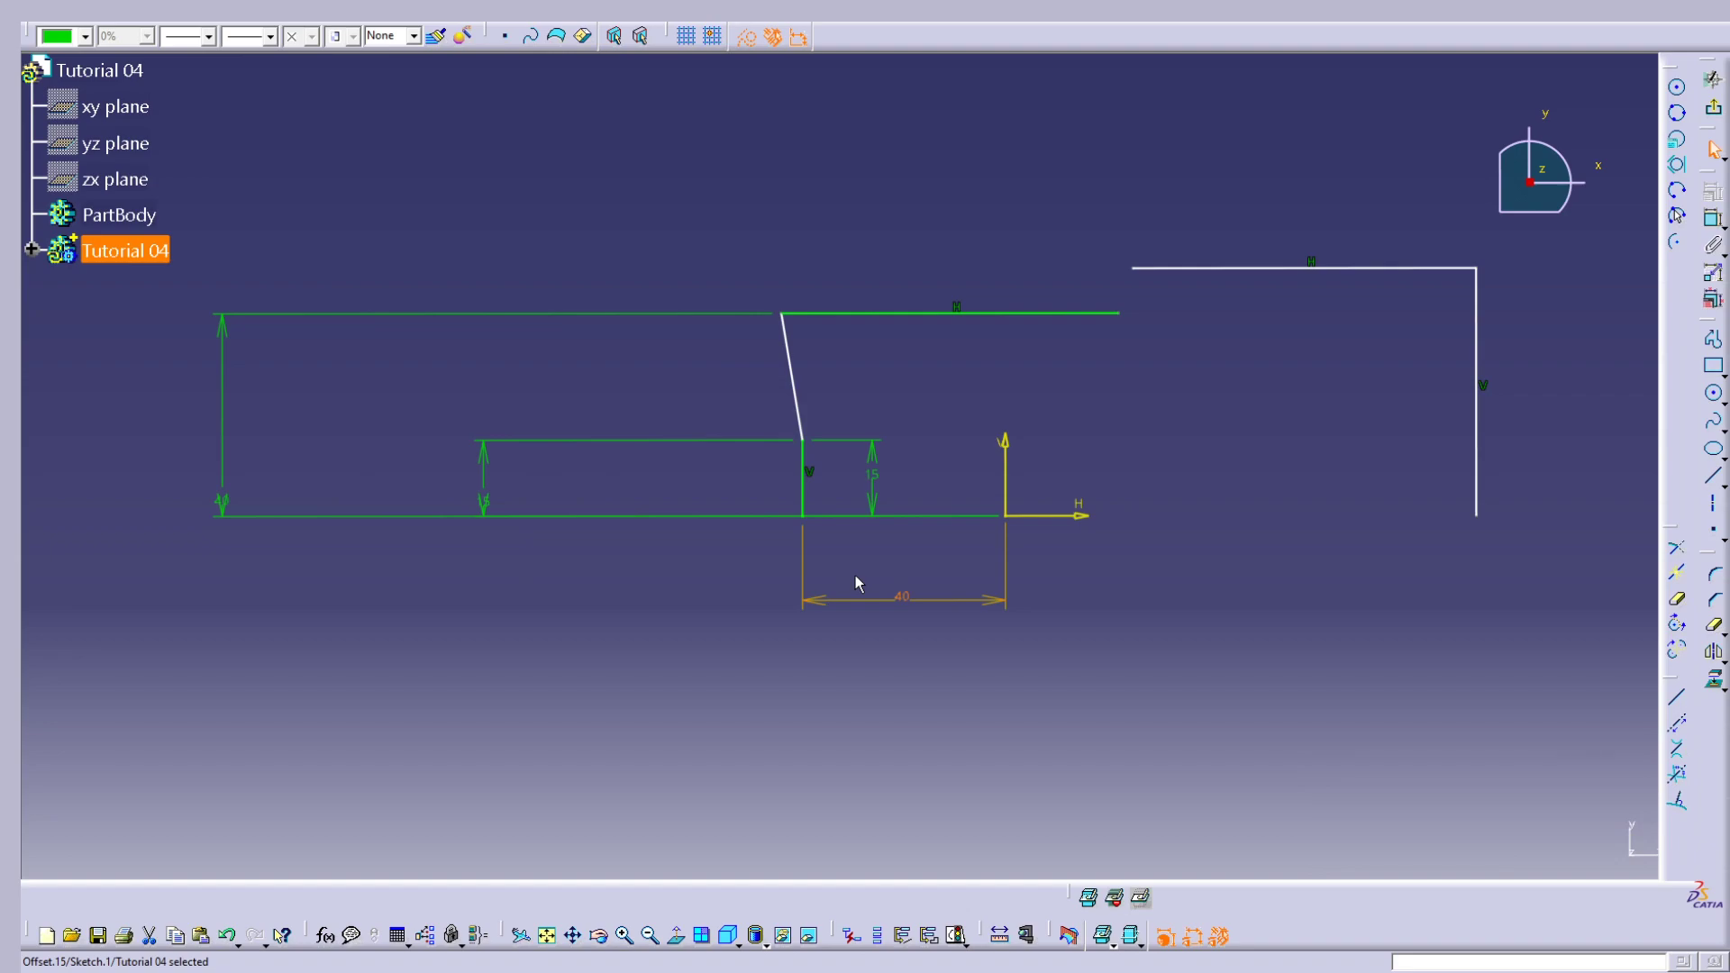
Step: Move the upper end of the sloped line closer to the V axis so the line leans toward the axis
mouse_move(791, 319)
left_mouse_down()
mouse_move(977, 336)
mouse_move(896, 327)
left_mouse_up()
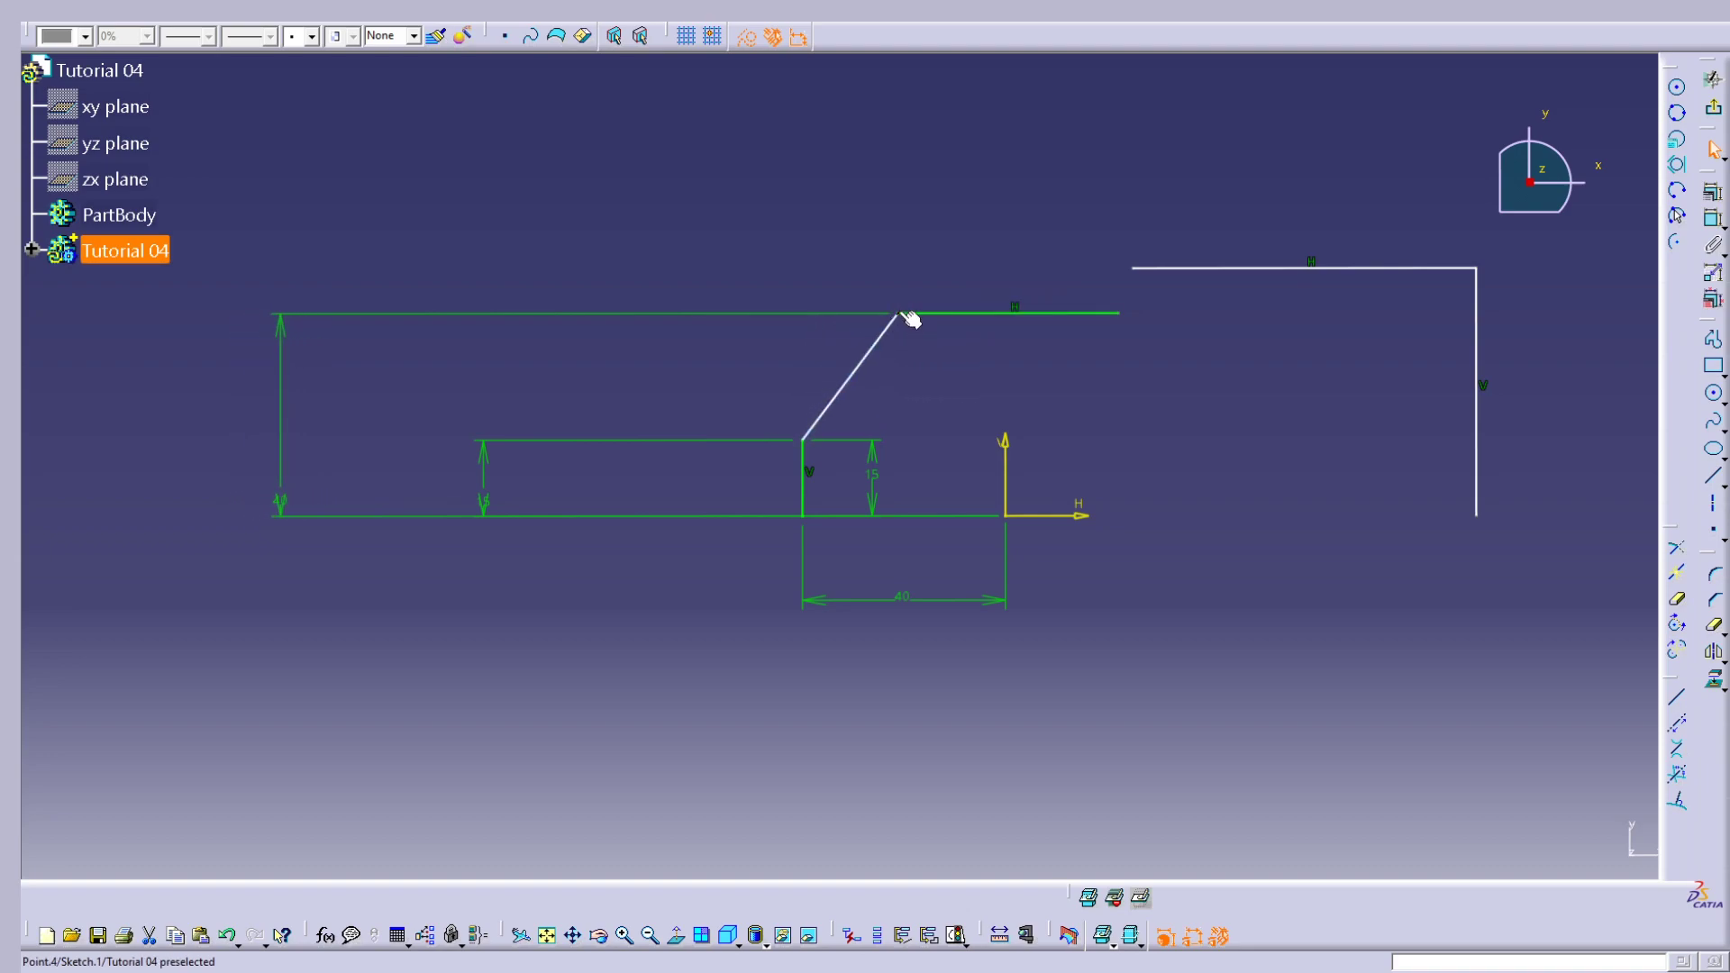
left_click(909, 318)
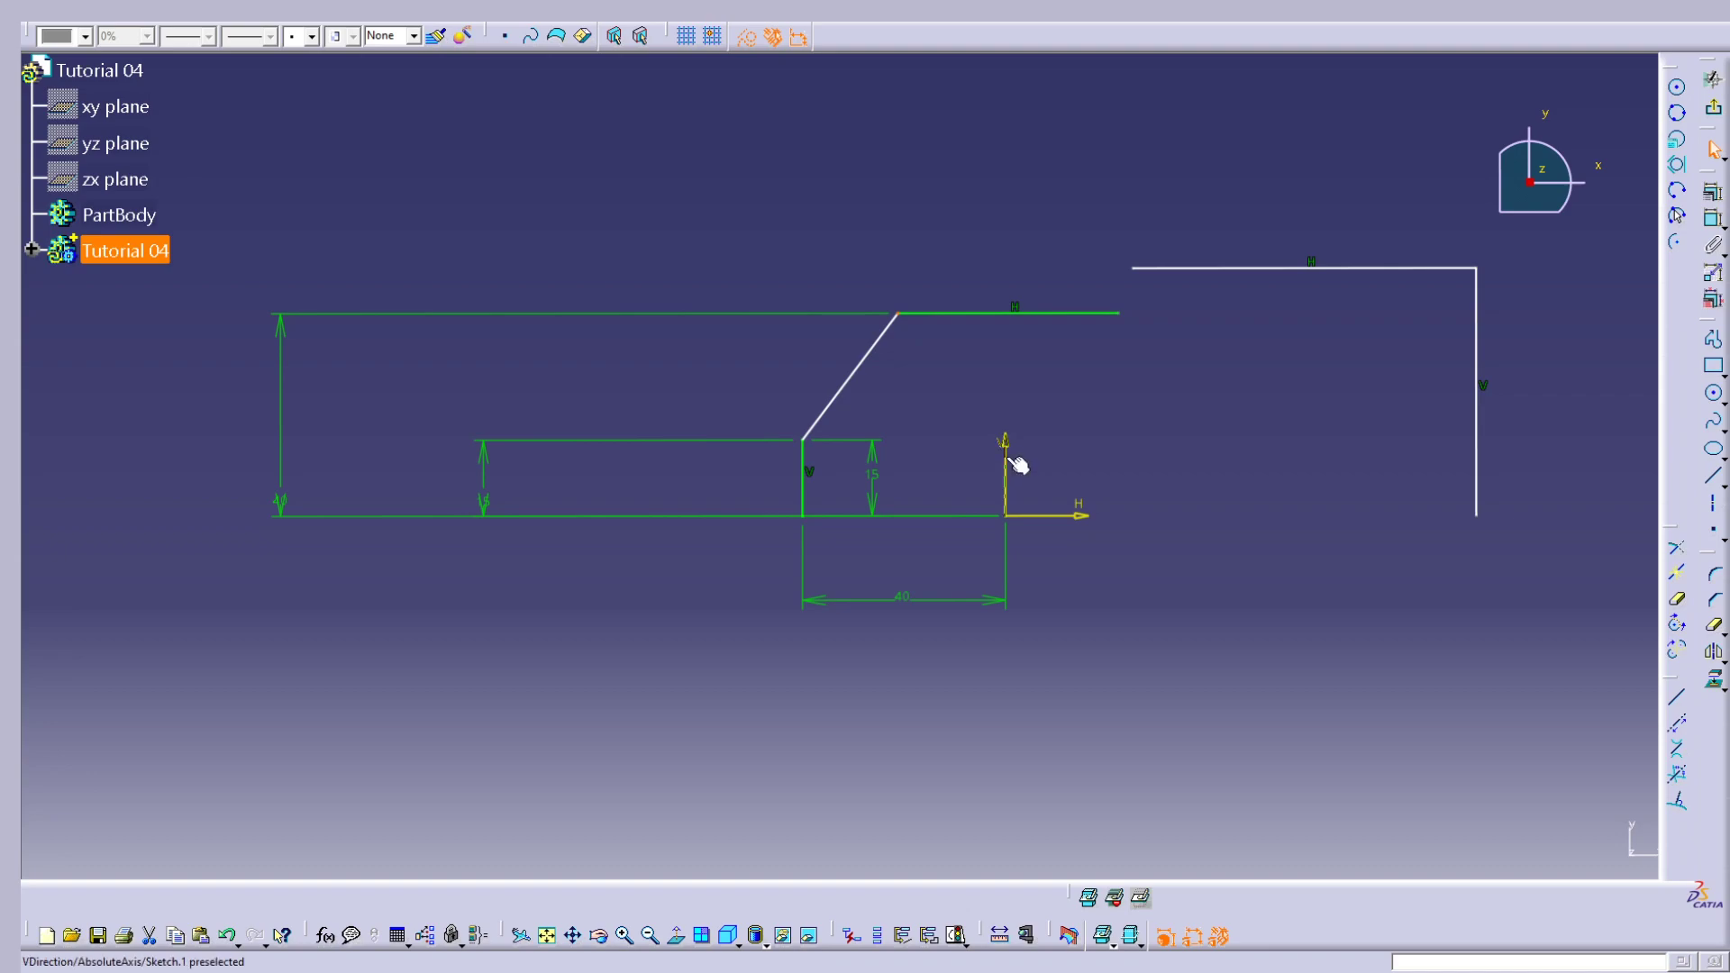
left_click(1301, 355)
Step: Dimension the sloped line's upper endpoint horizontally from the V axis and set the distance to 20/2, giving 10 mm
left_click(1711, 219)
left_click(905, 317)
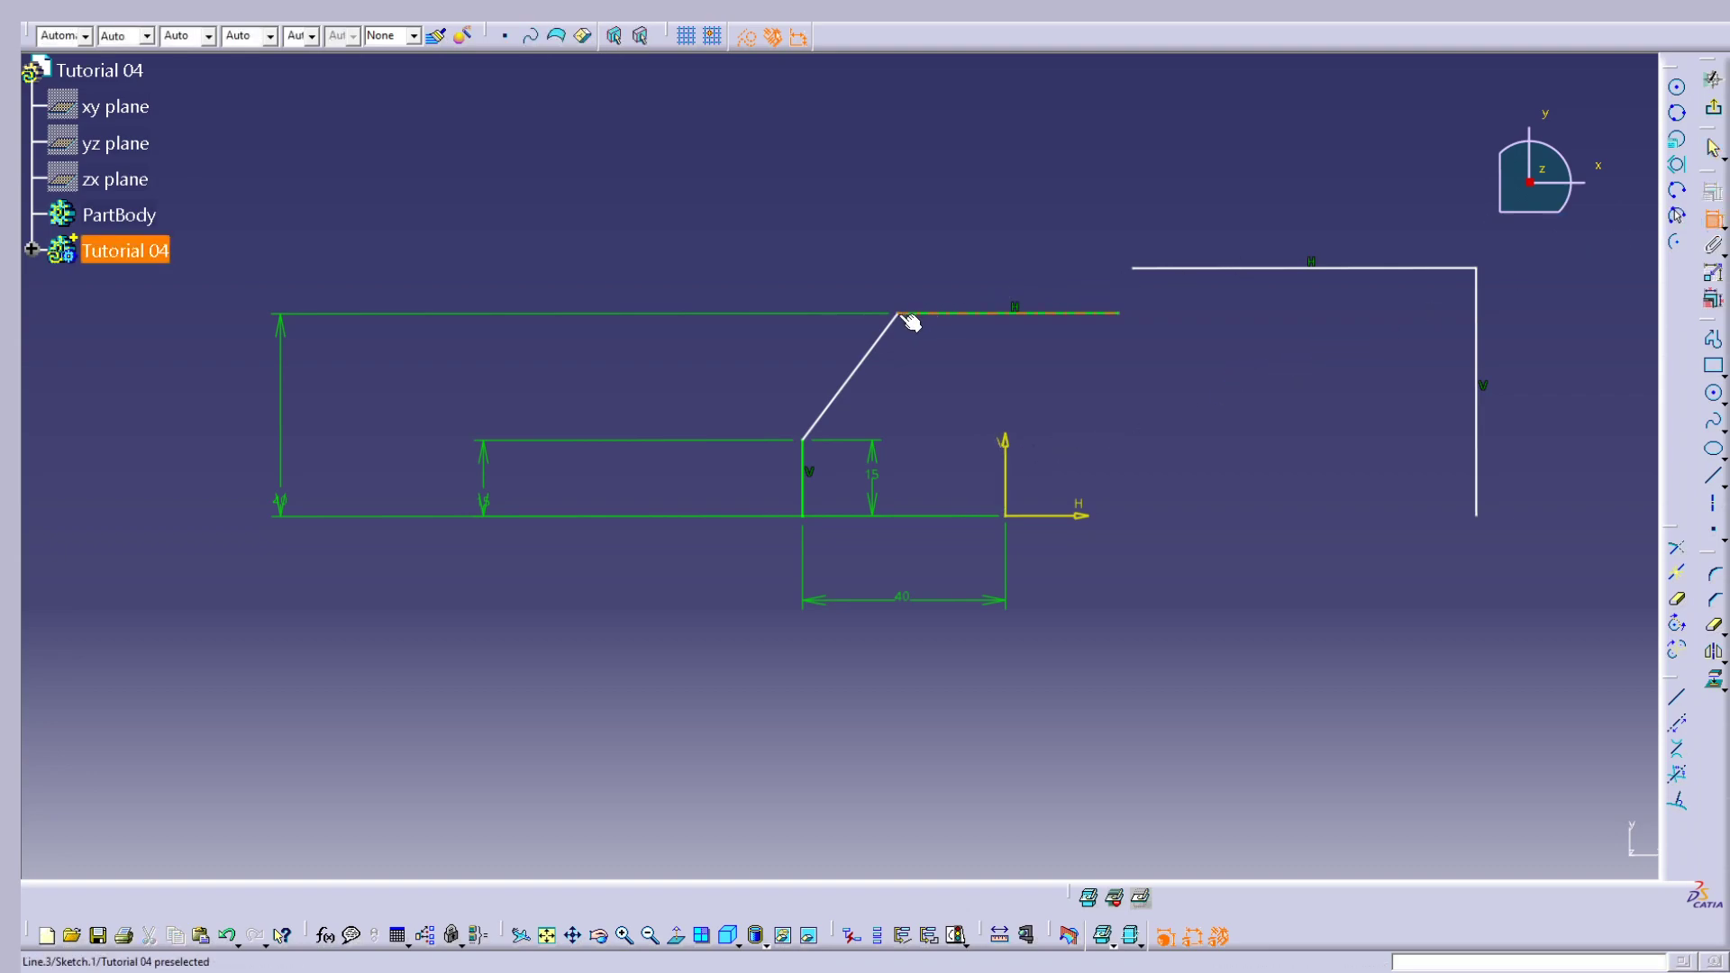
left_click(1004, 455)
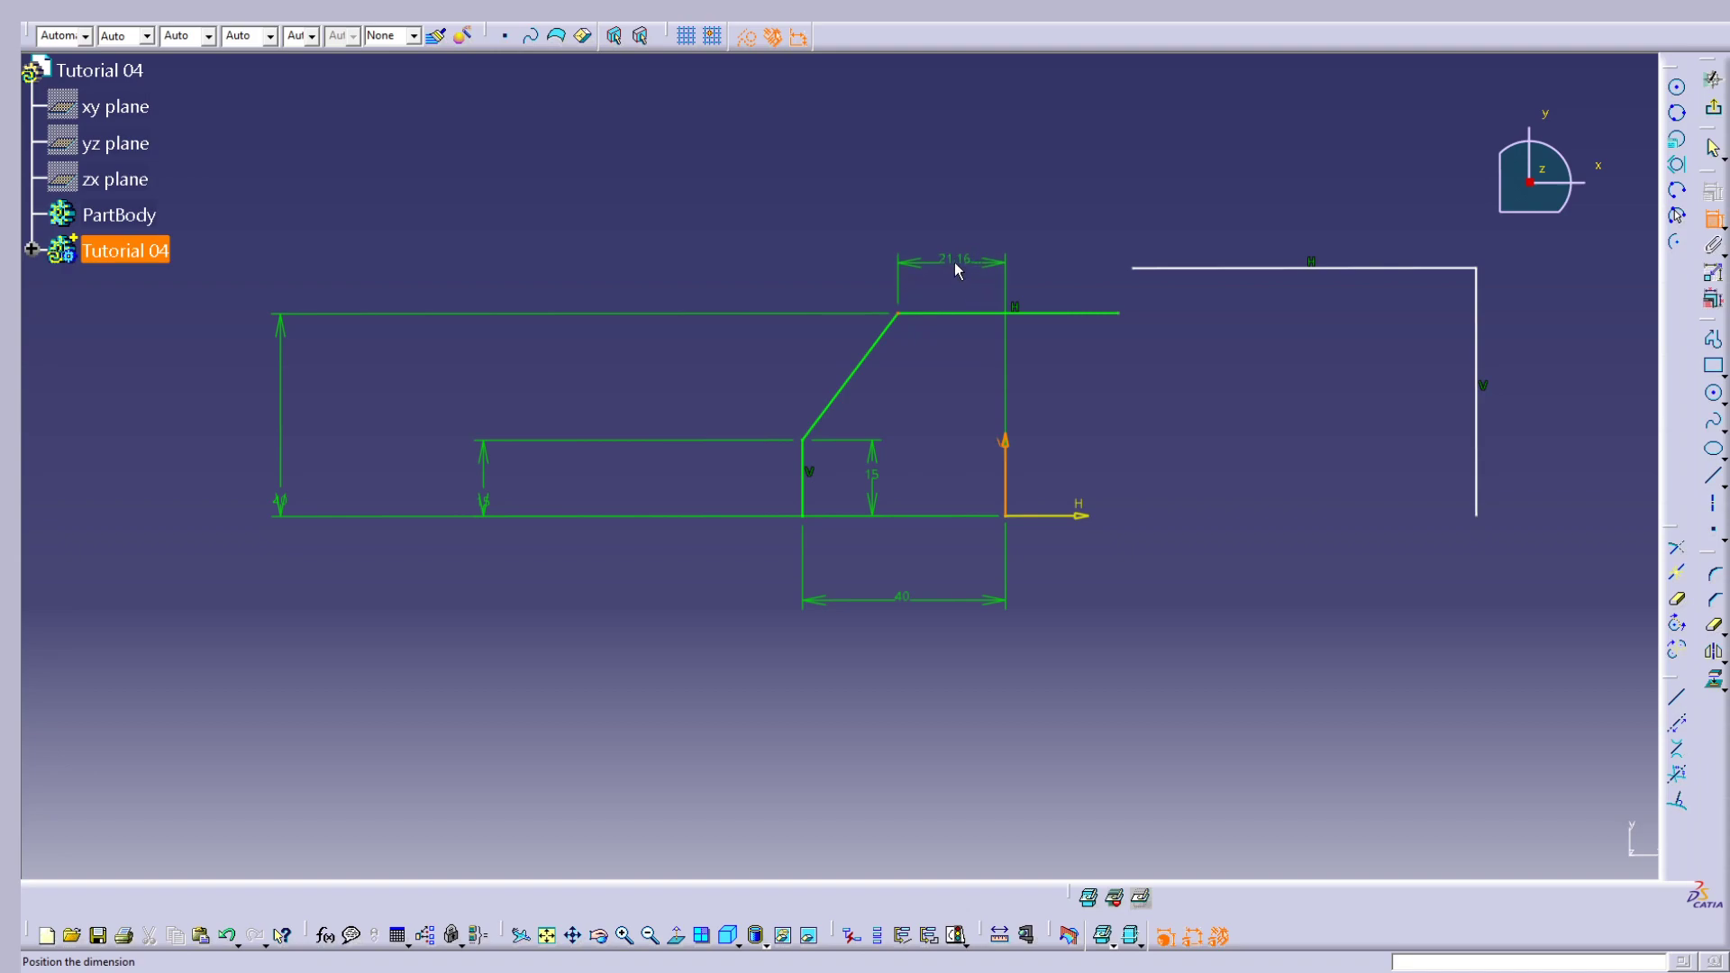
left_click(955, 369)
double_click(955, 369)
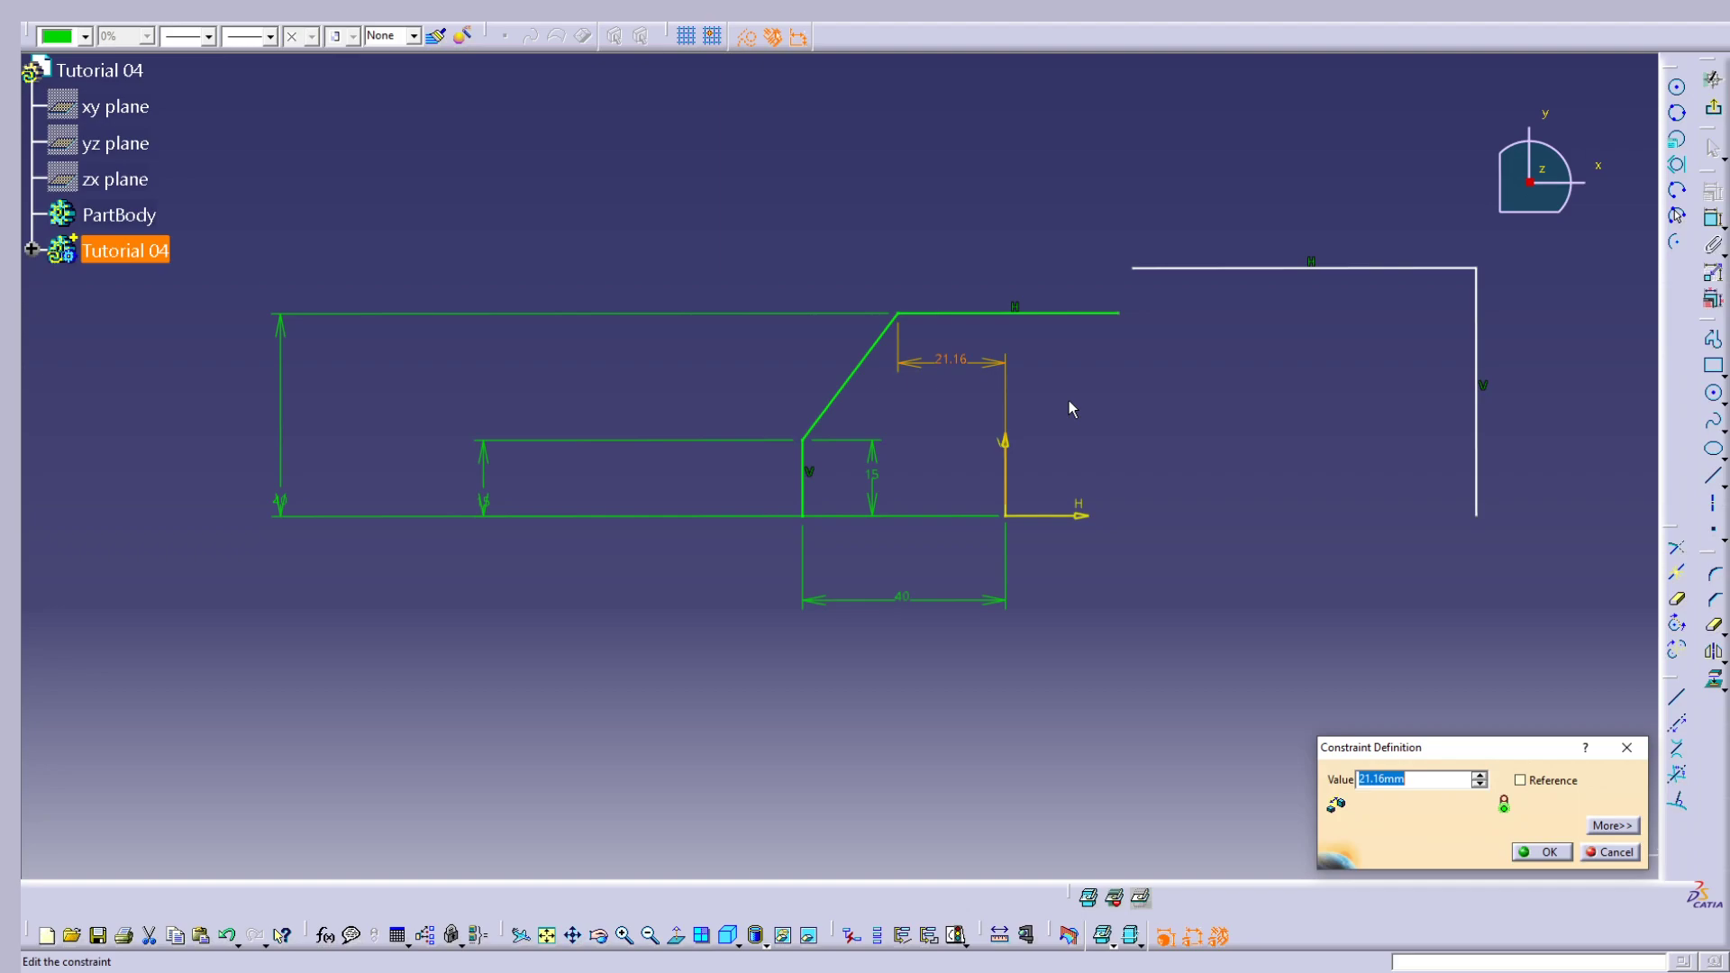
type("20/2")
key("Tab")
key("Return")
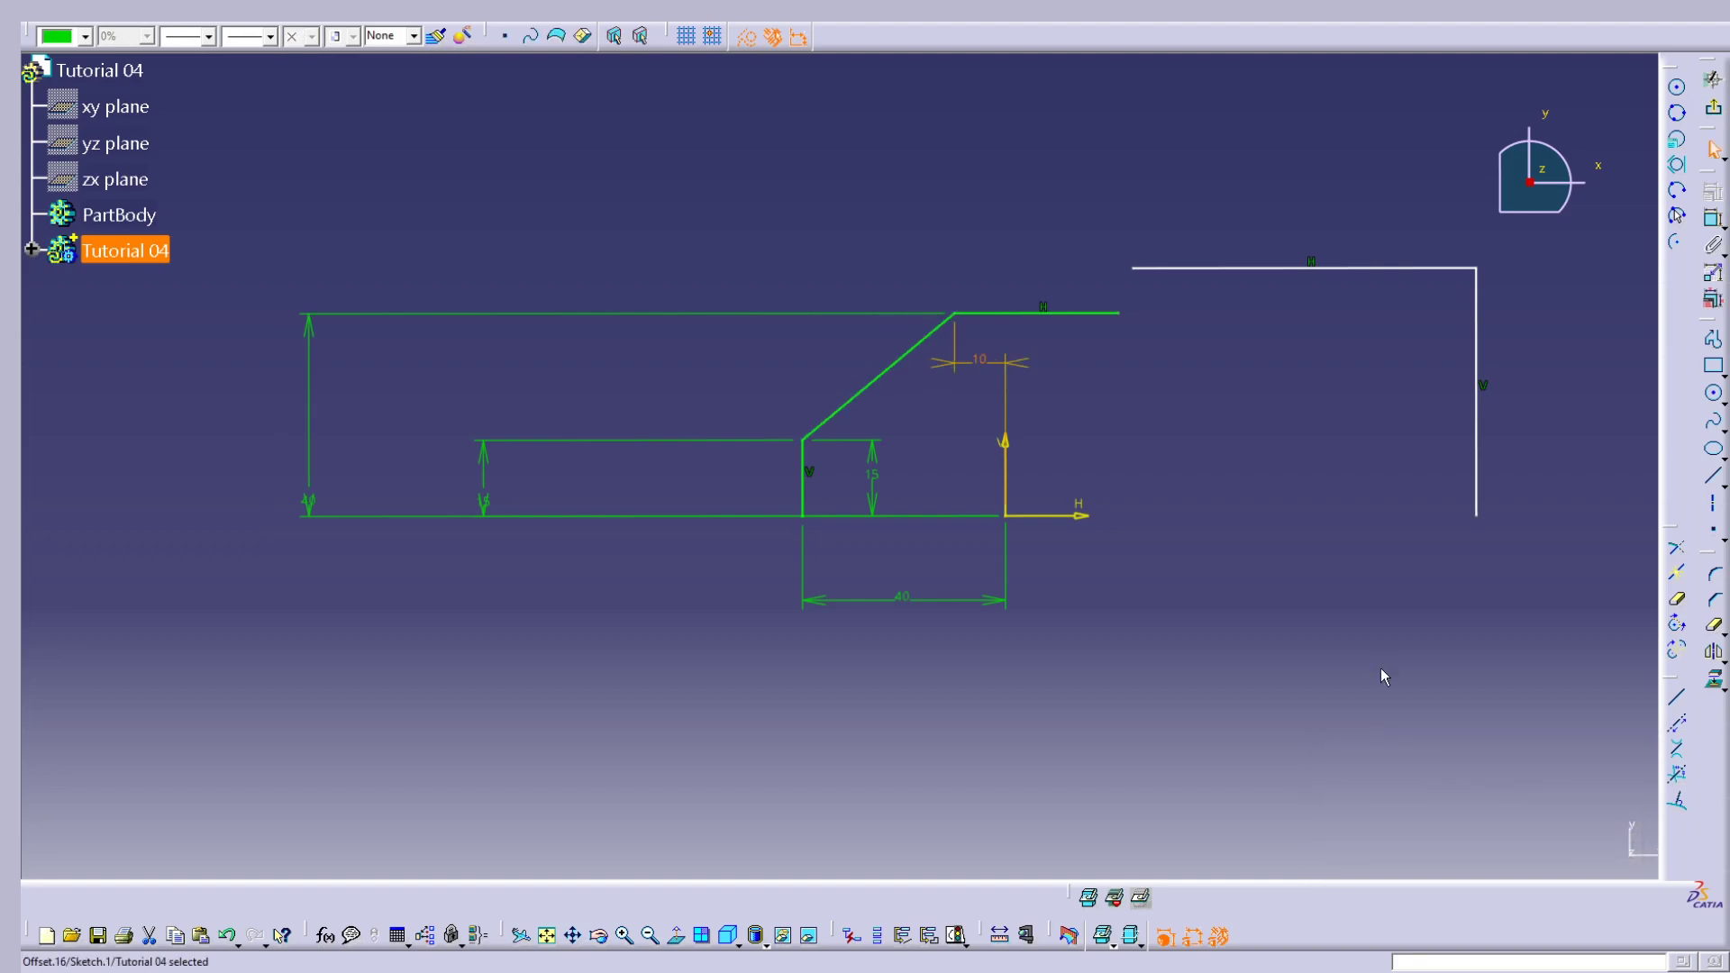
left_click(1196, 424)
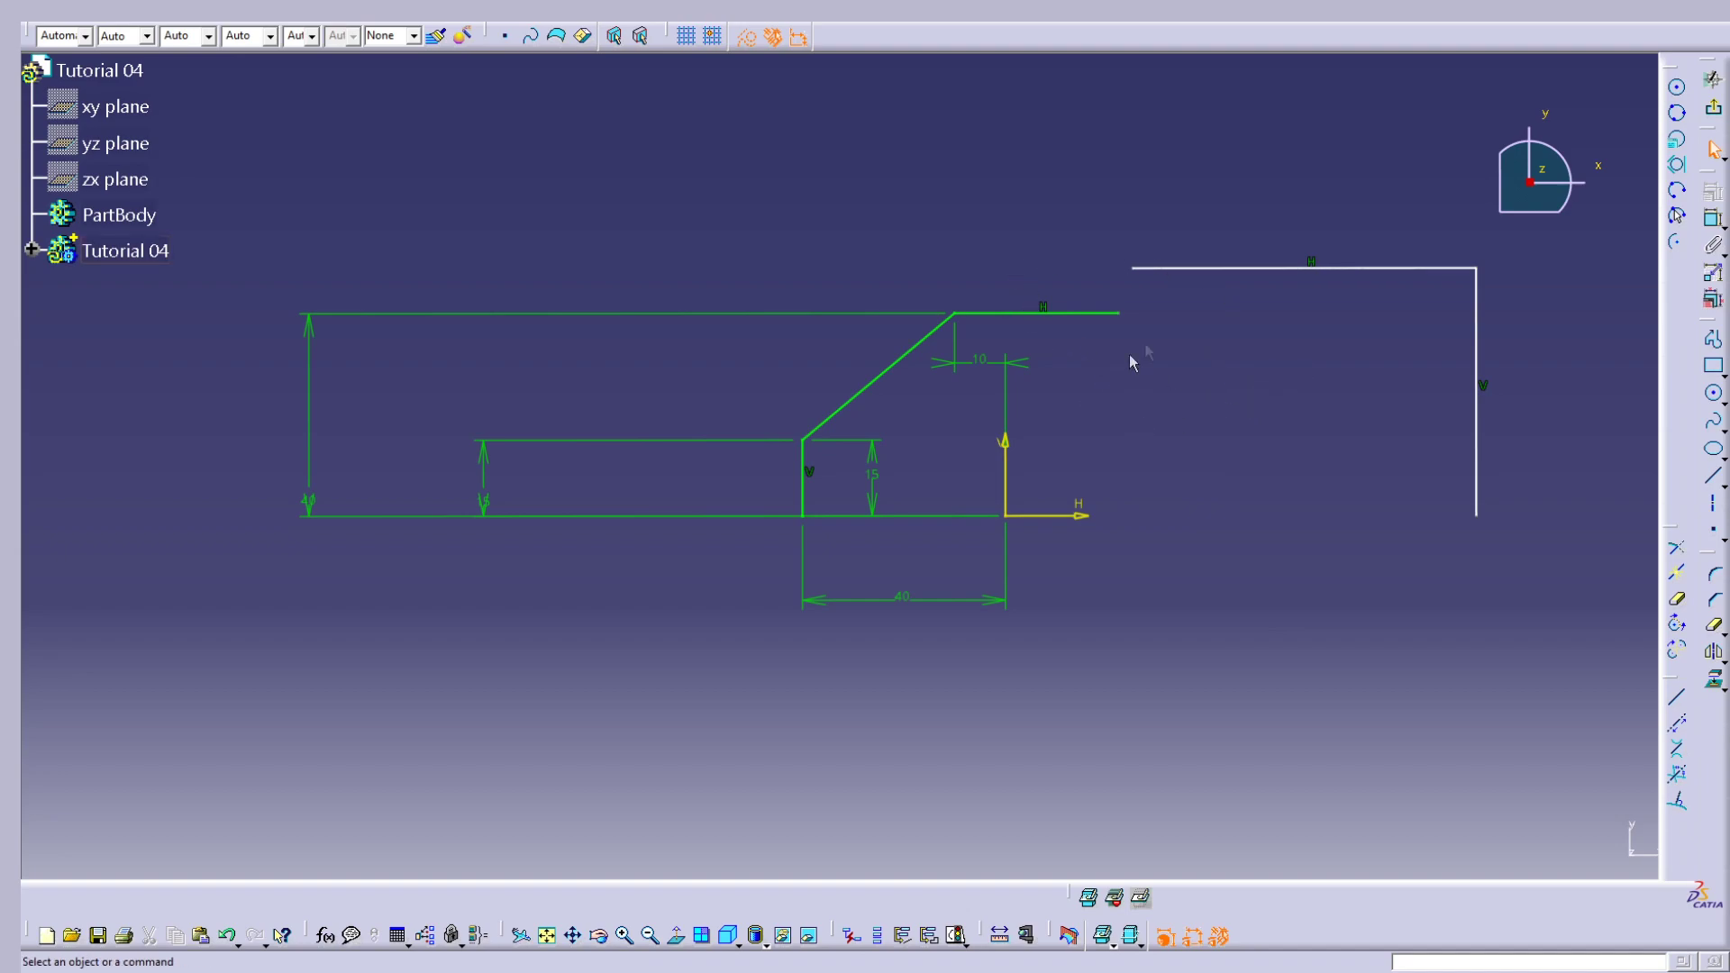
Step: Dimension the length of the left upper horizontal line and set it to 20 mm
left_click(1712, 218)
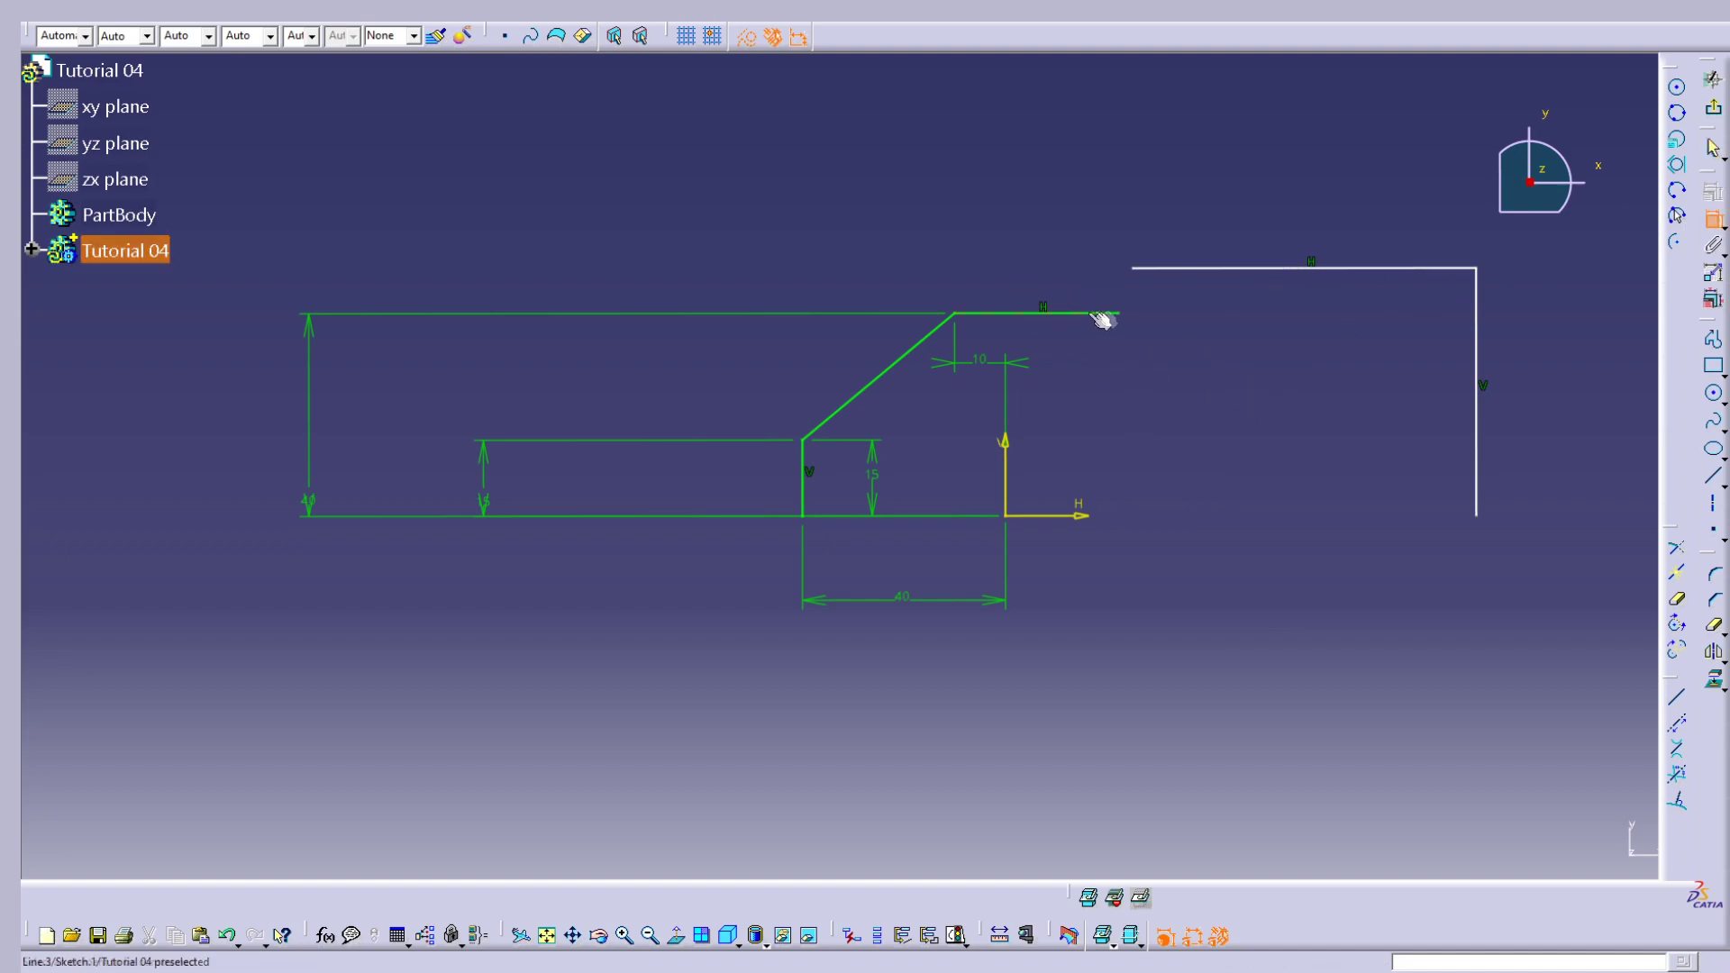
left_click(1061, 314)
left_click(1014, 200)
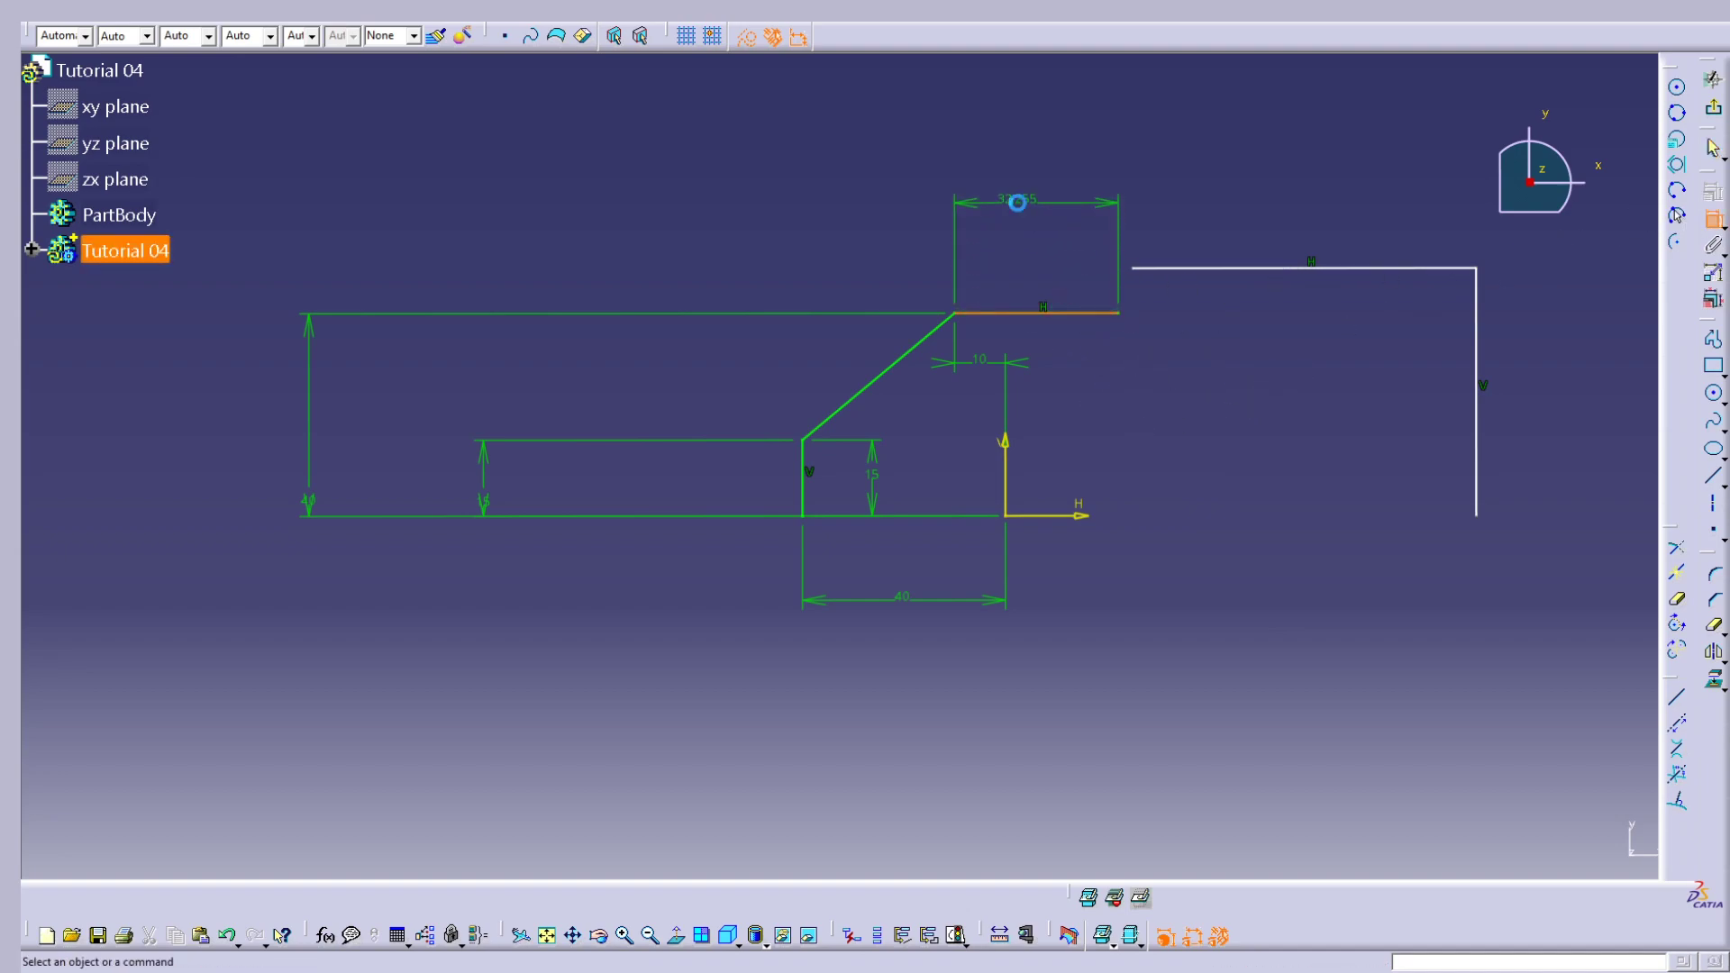
double_click(1017, 200)
type("20")
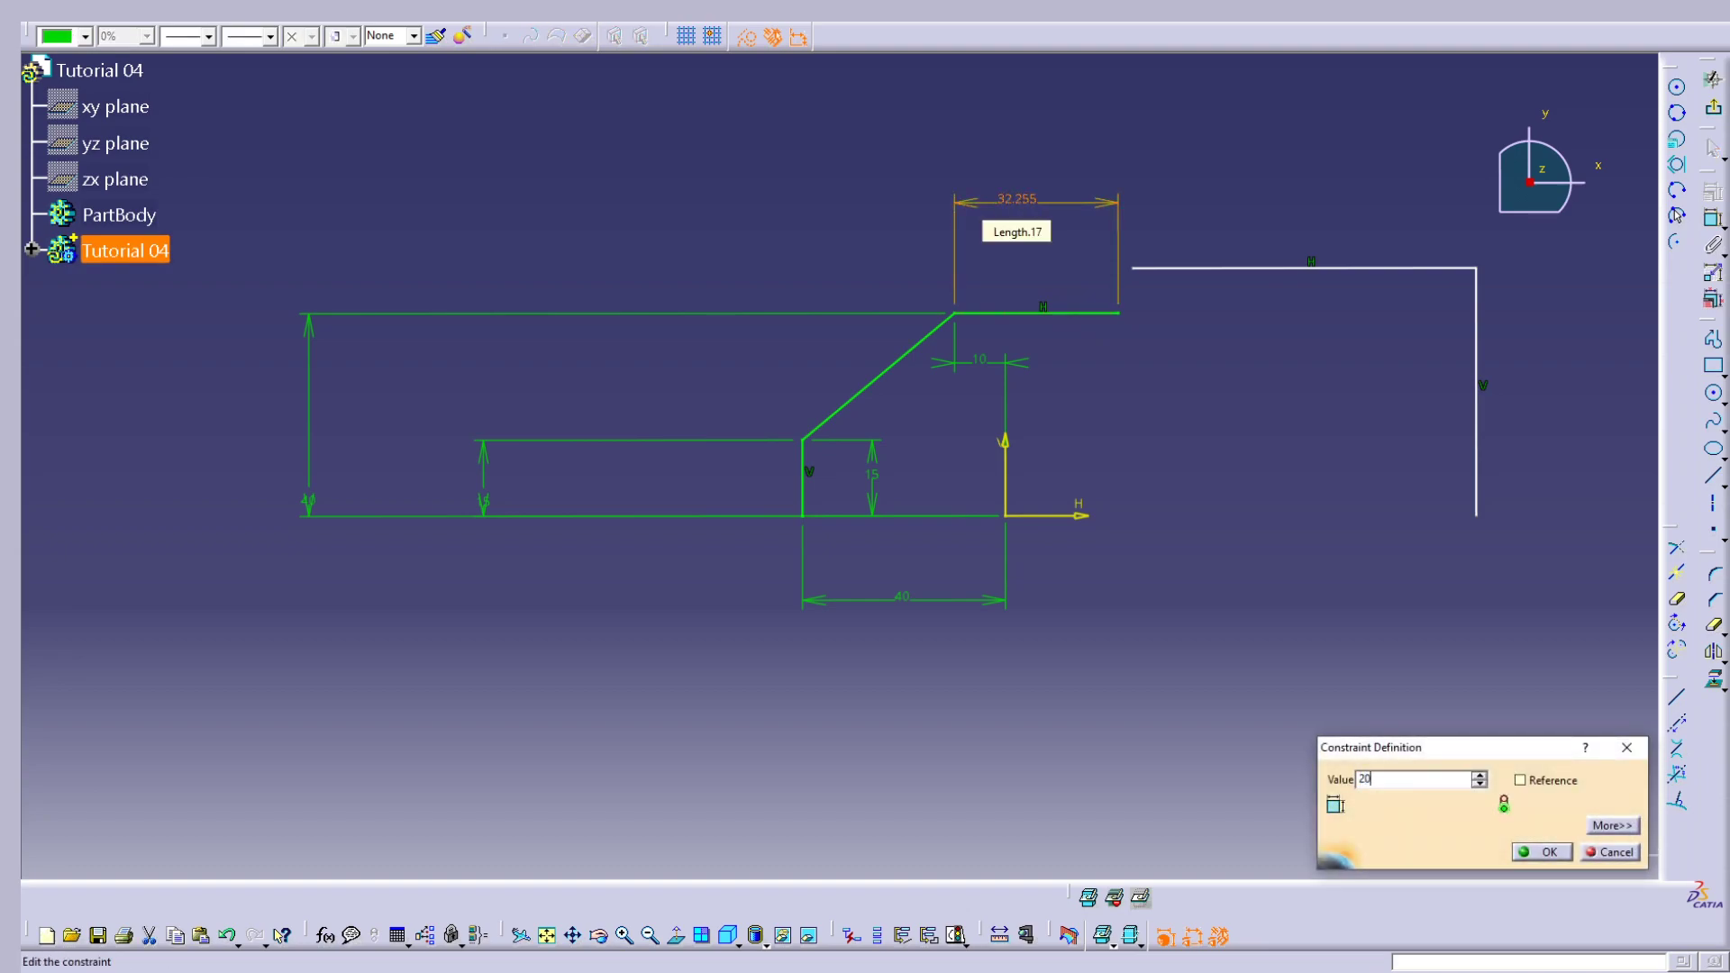
key("Return")
left_click(1156, 454)
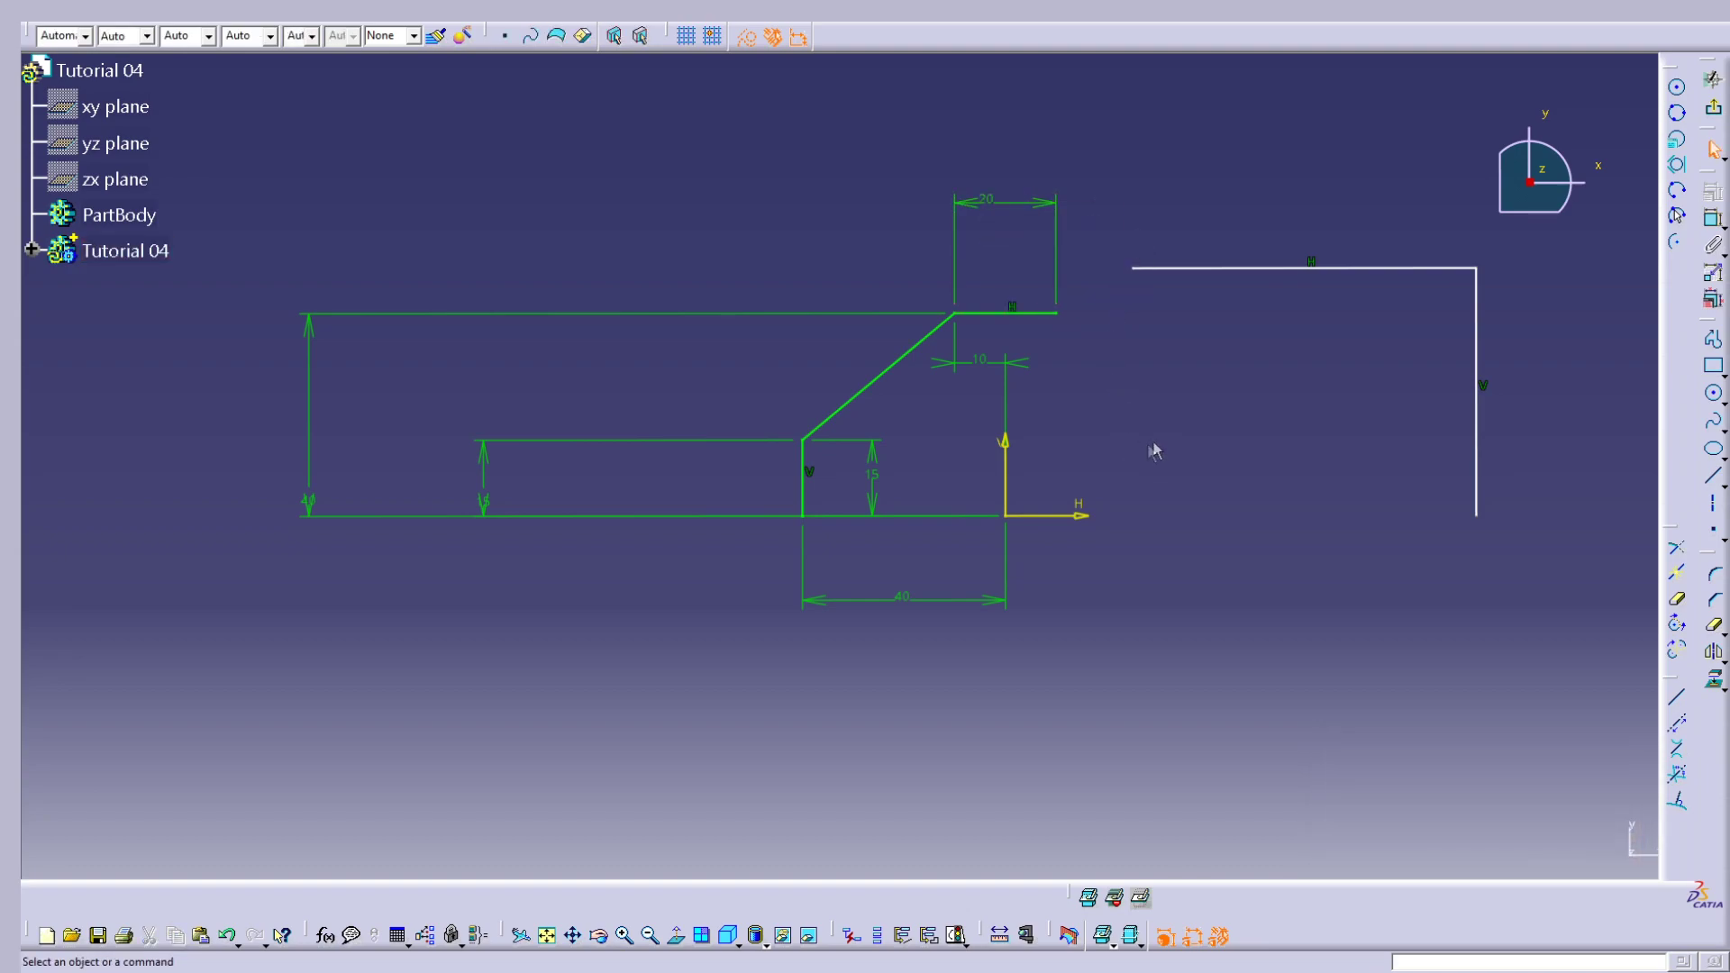
Step: Move the right horizontal line below the level of the left upper horizontal line, shortening the vertical line attached to it
left_click_drag(1352, 270, 1312, 392)
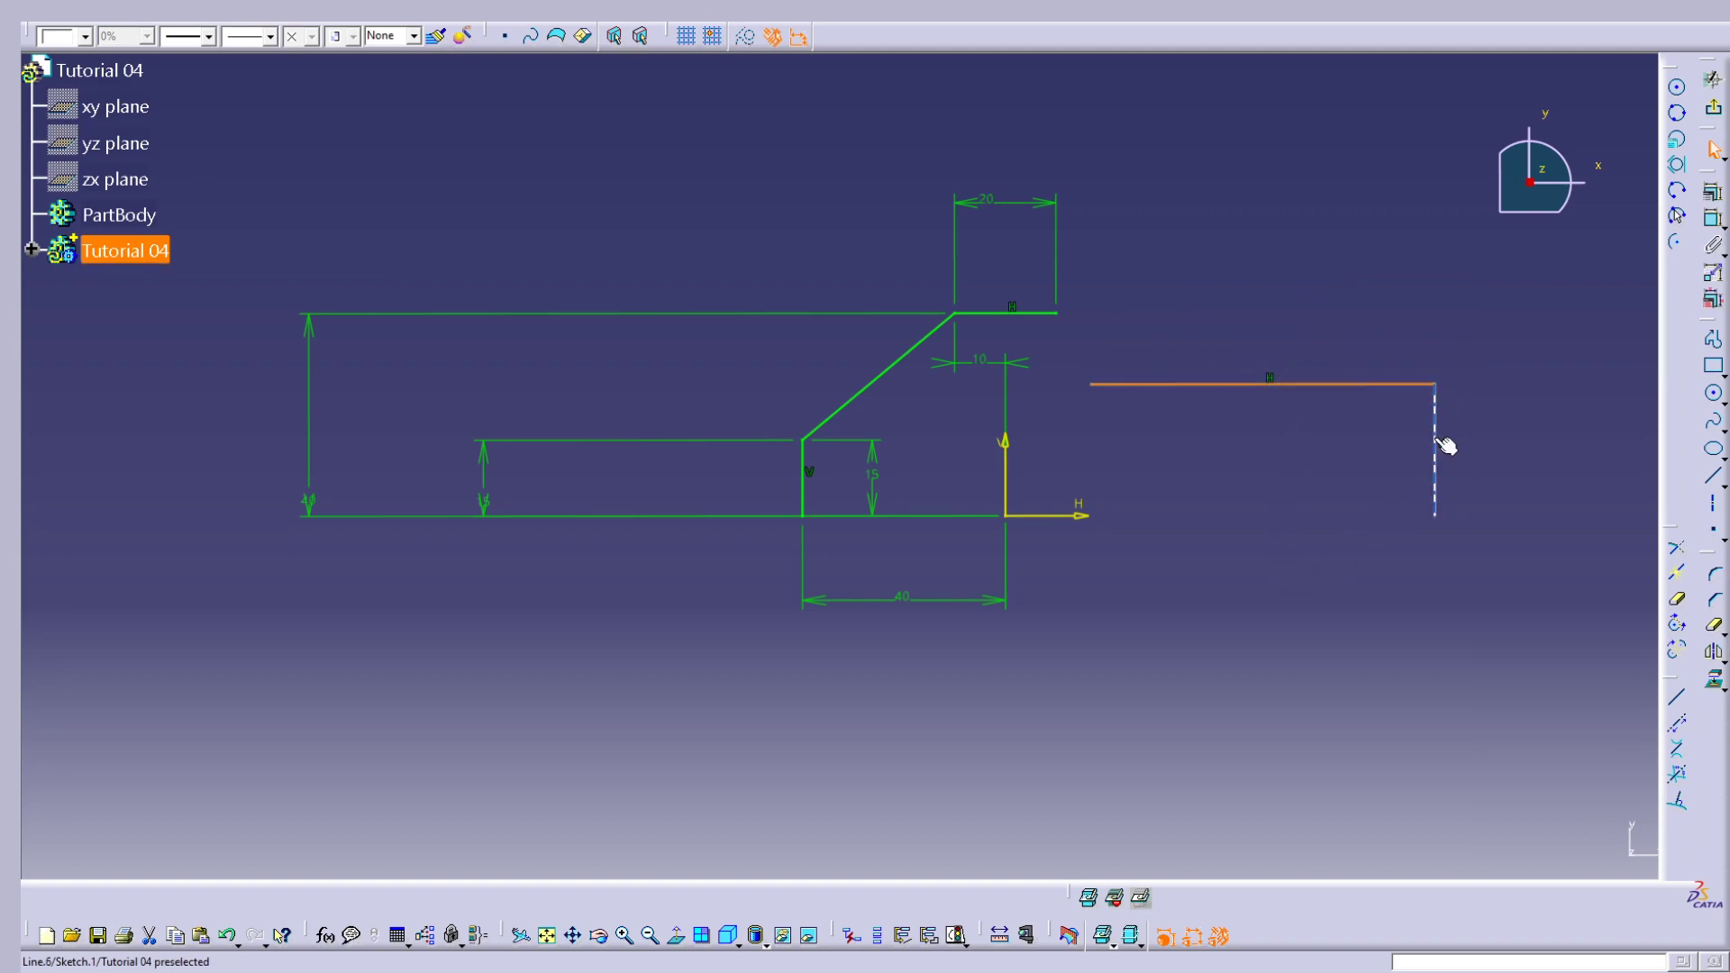
left_click(1448, 415)
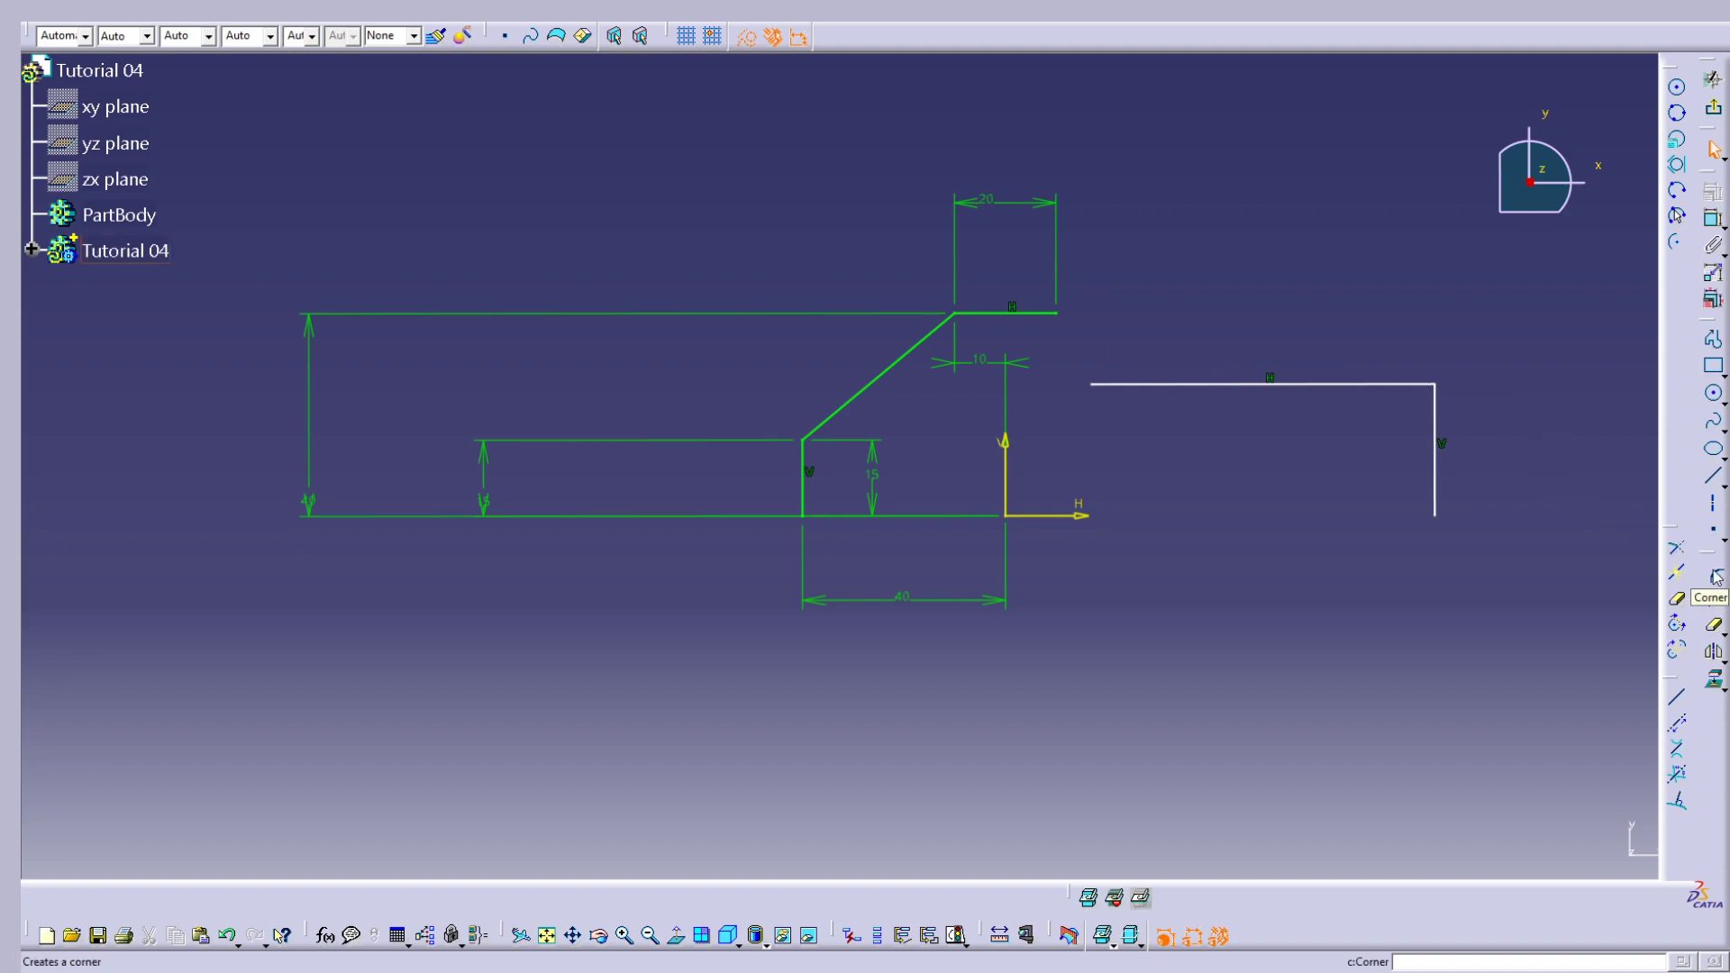
Step: Draw a circle between the left upper horizontal line and the right horizontal line, and convert it from a construction to a standard element
left_click(1714, 396)
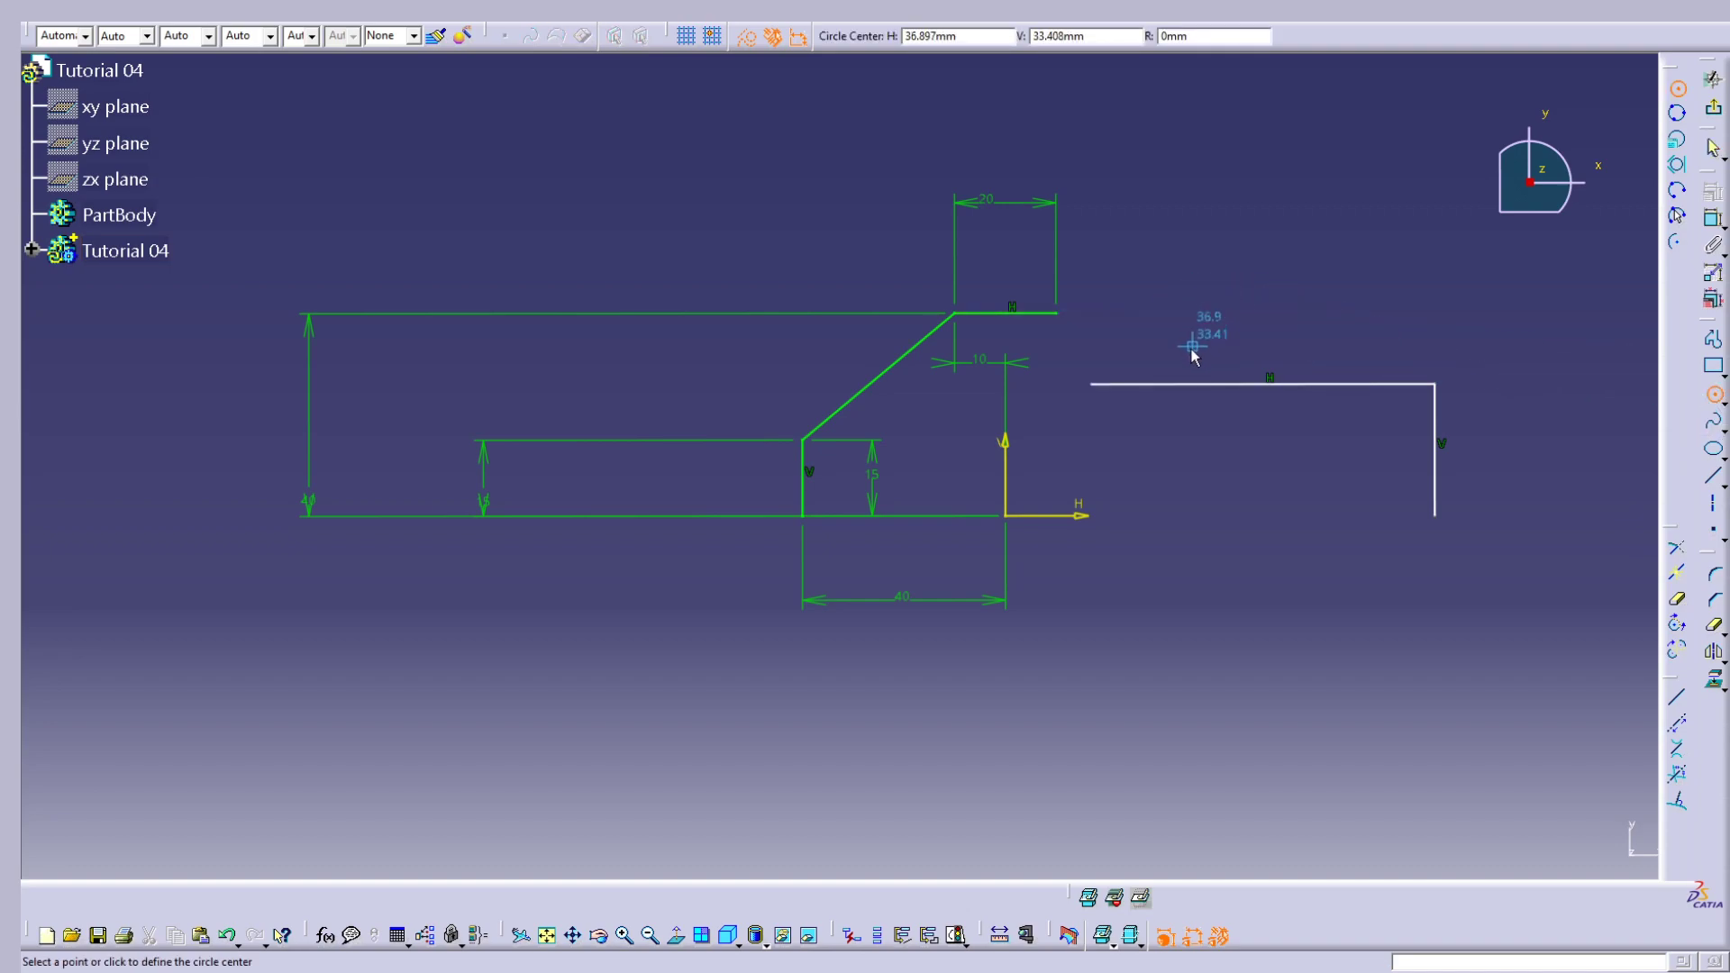
left_click(1162, 350)
left_click(1236, 360)
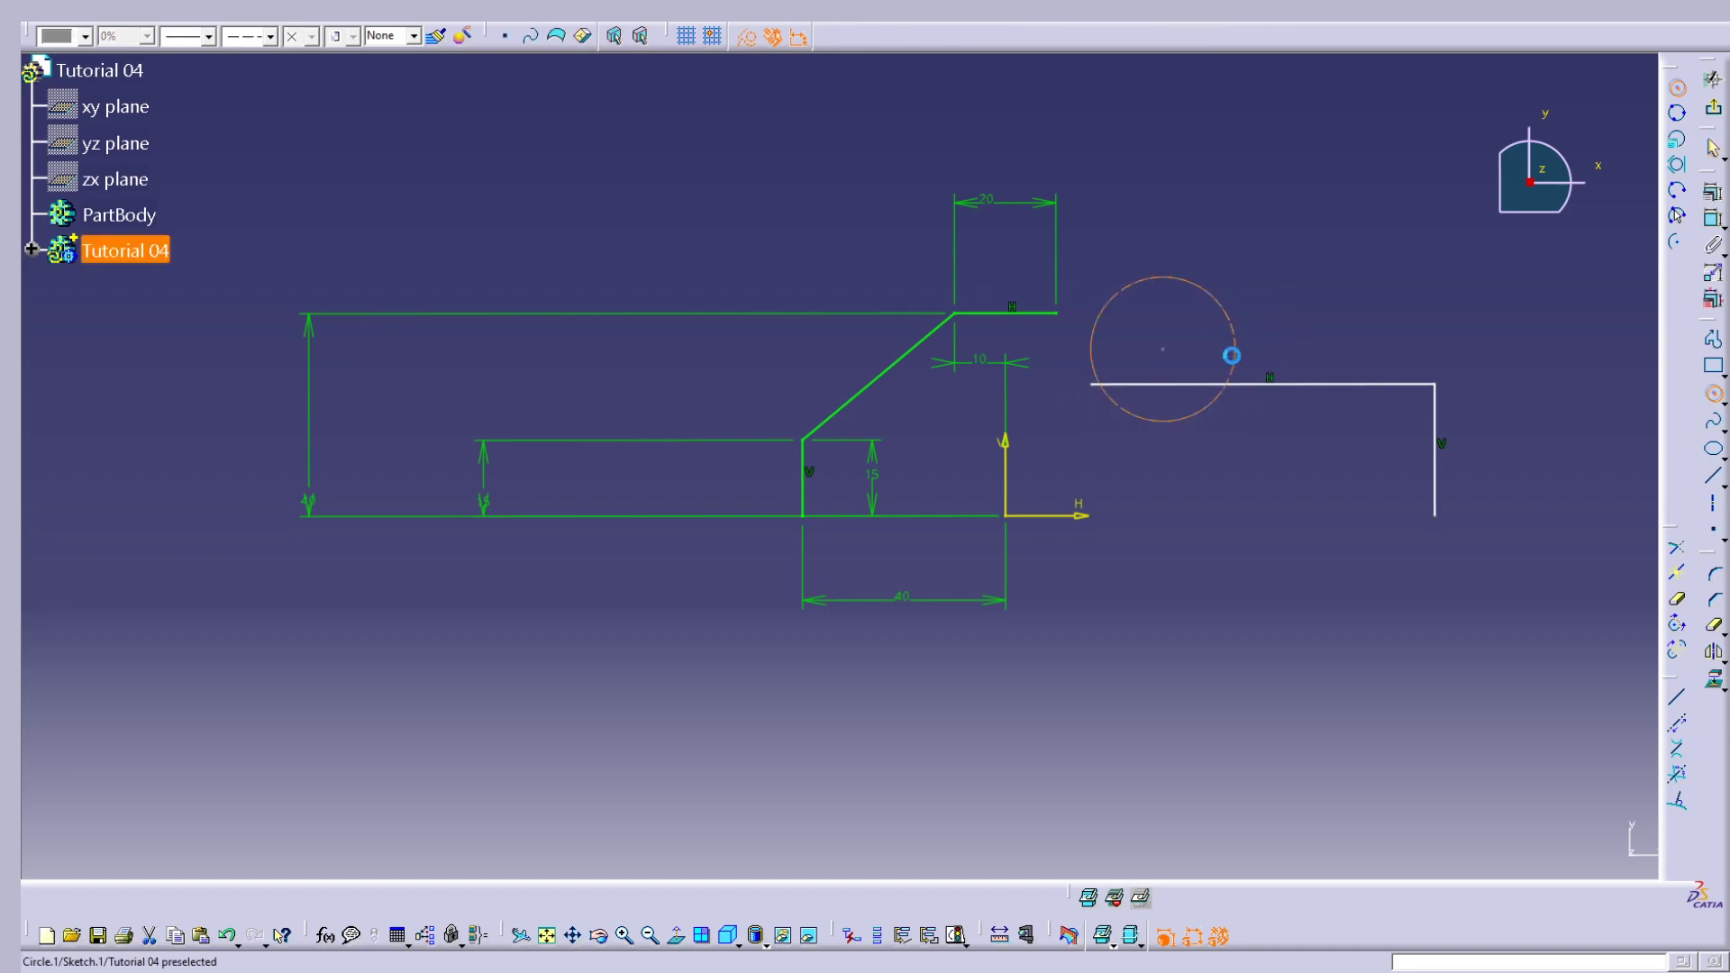
left_click(747, 39)
left_click(1254, 300)
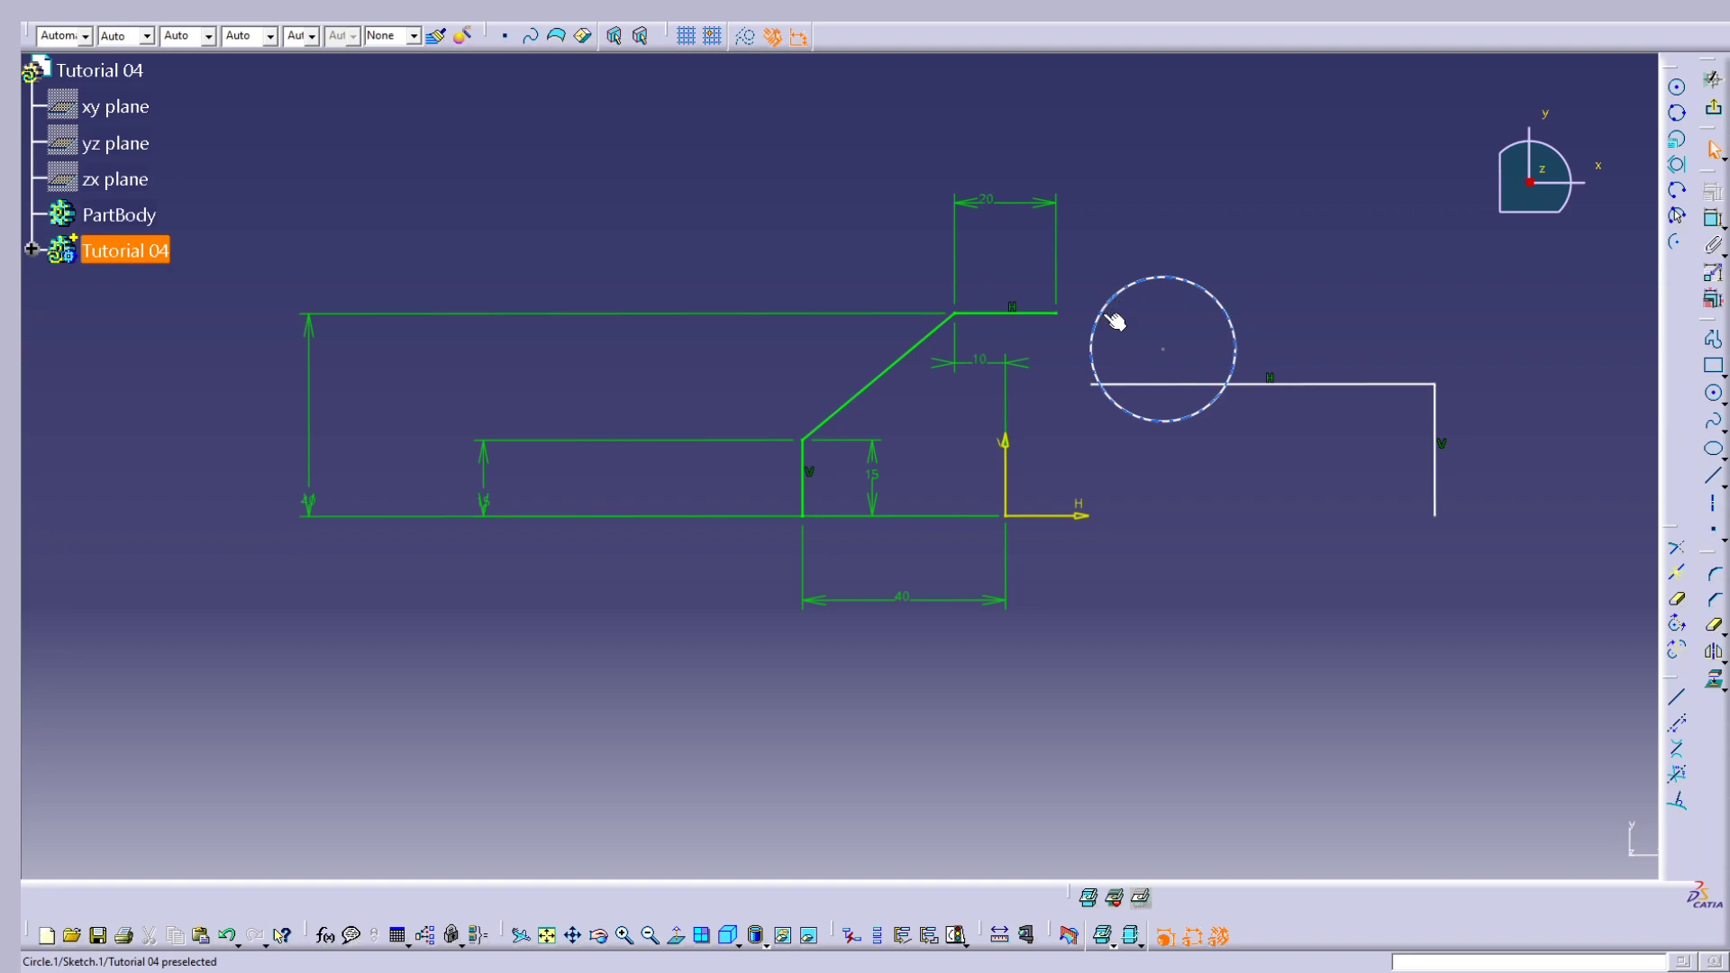
Step: Constrain the right endpoint of the left upper horizontal line to be coincident with the circle
left_click(1061, 314)
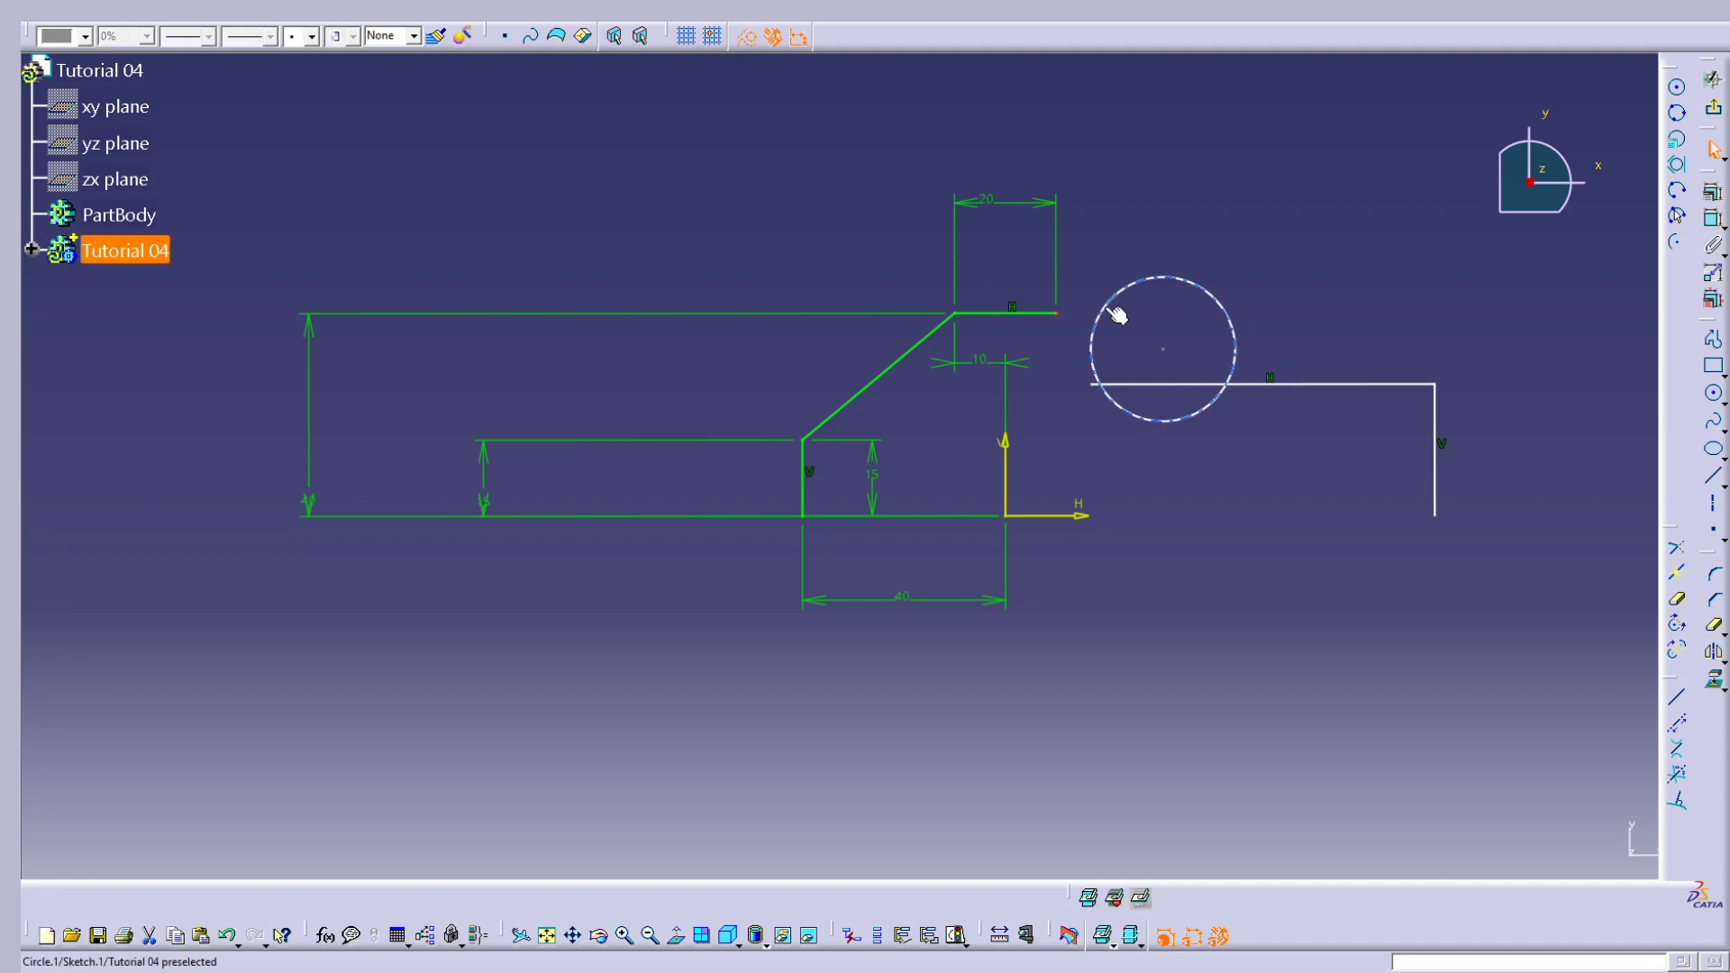
left_click(1117, 315, "ctrl")
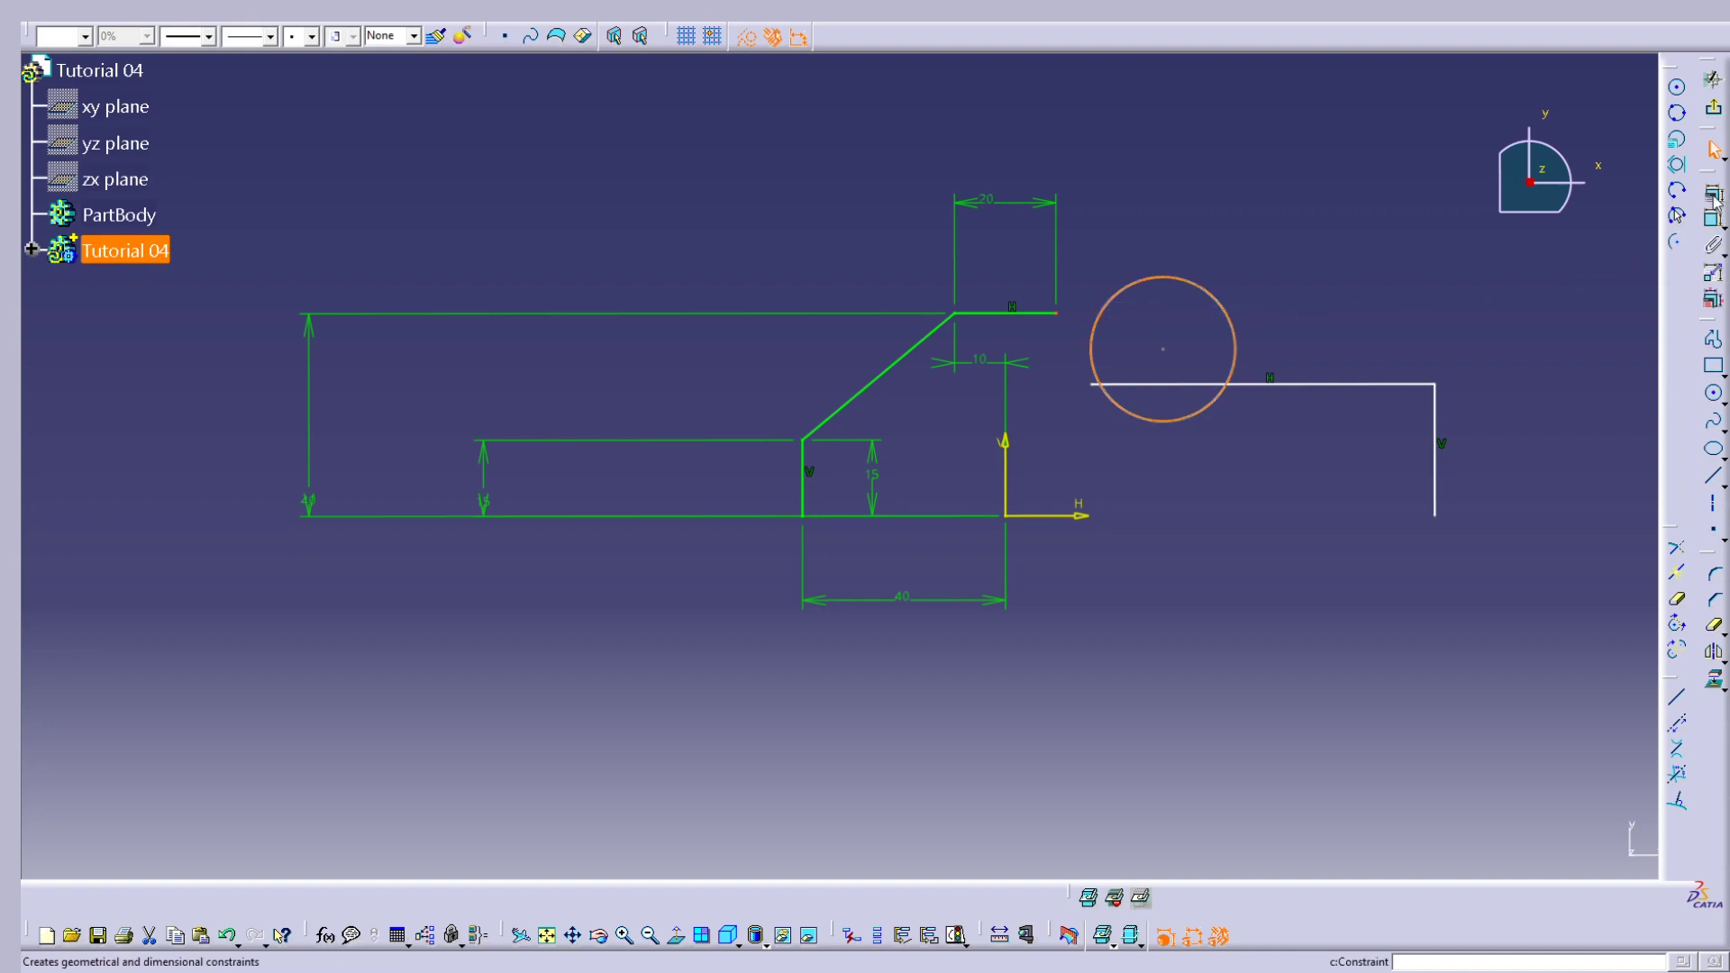
left_click(1713, 196)
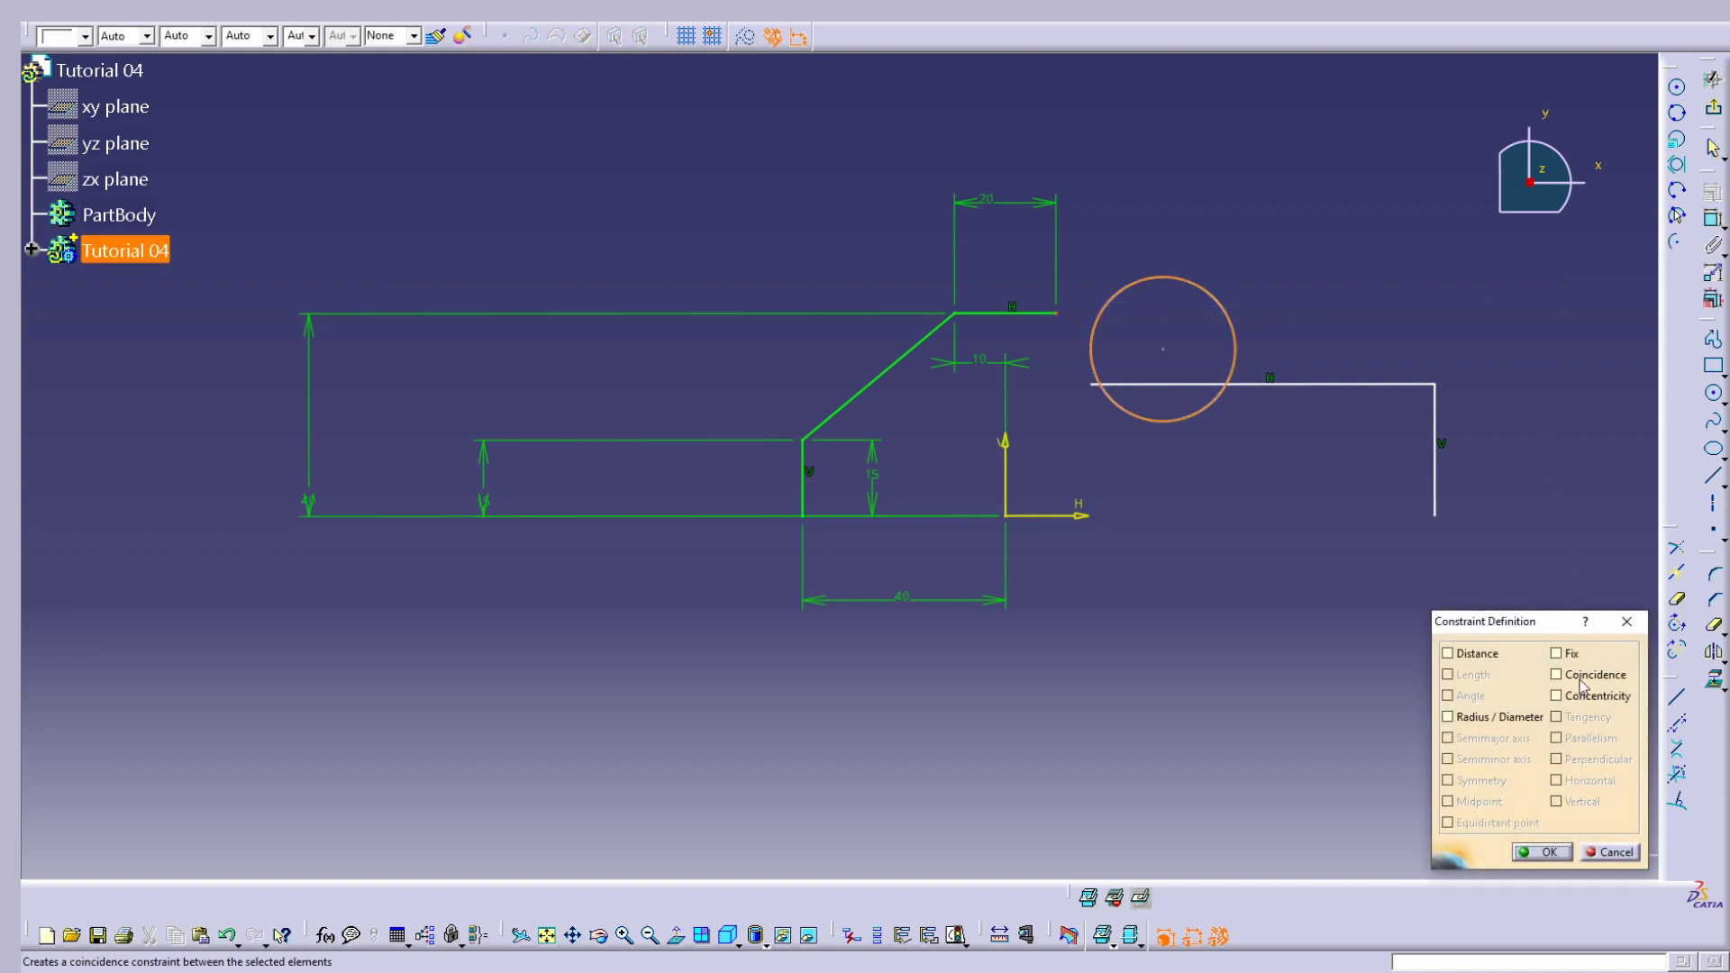
left_click(1579, 683)
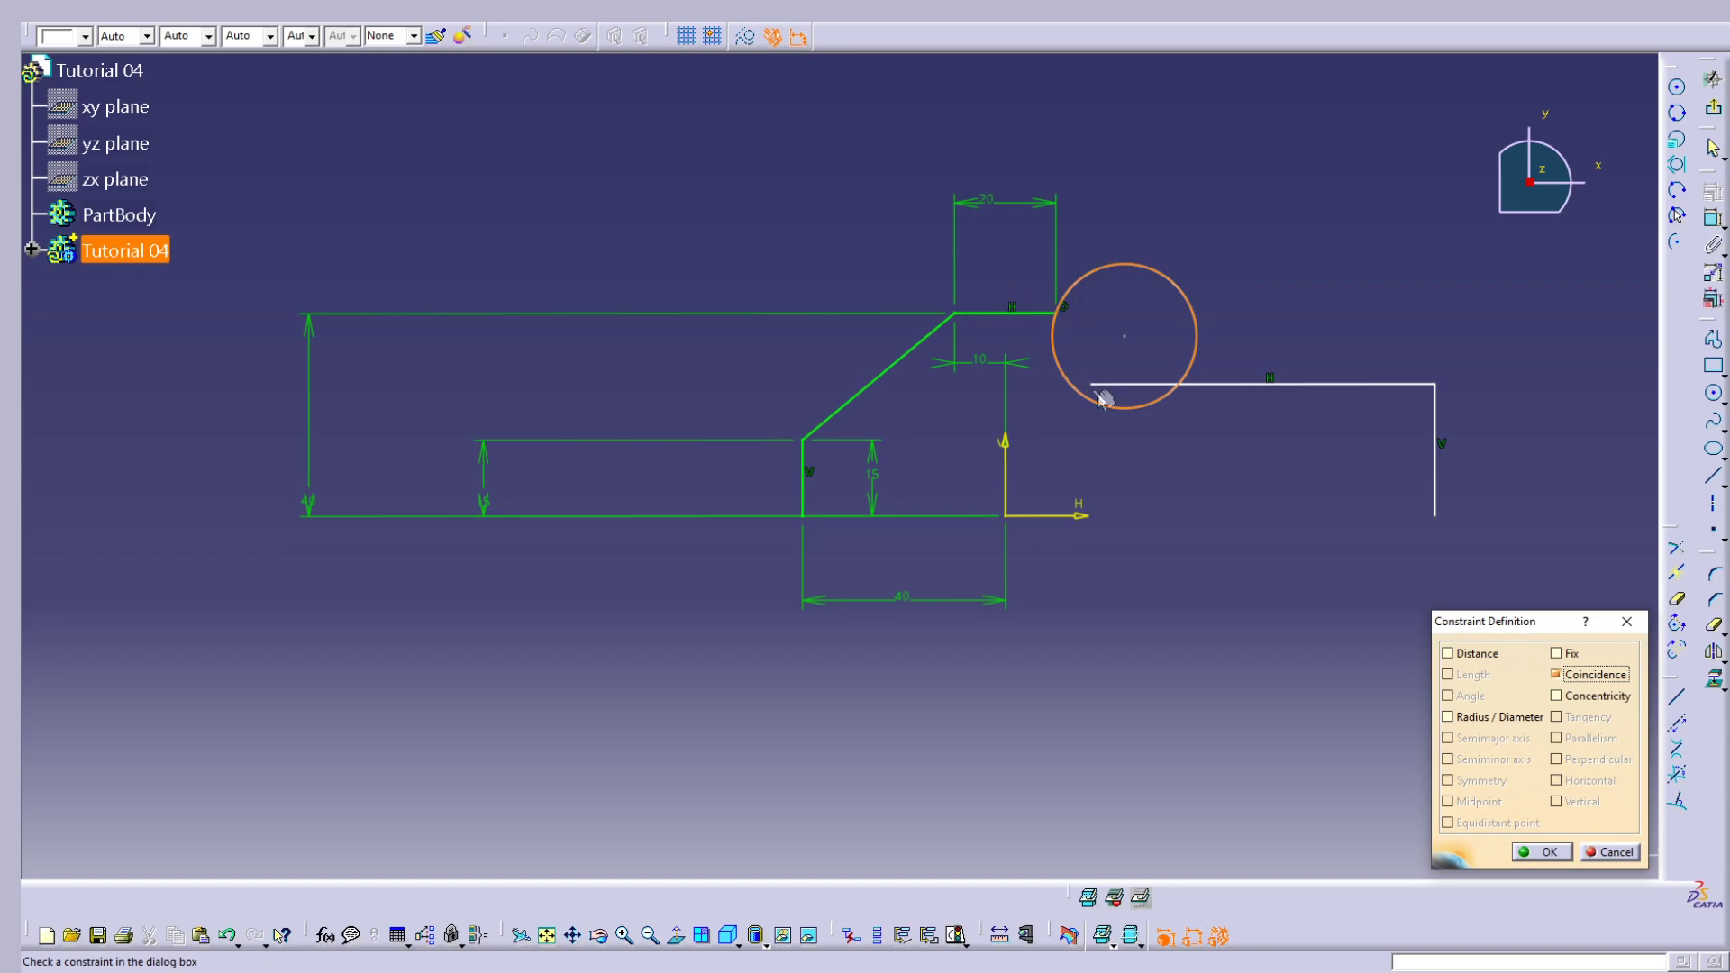
left_click(1529, 853)
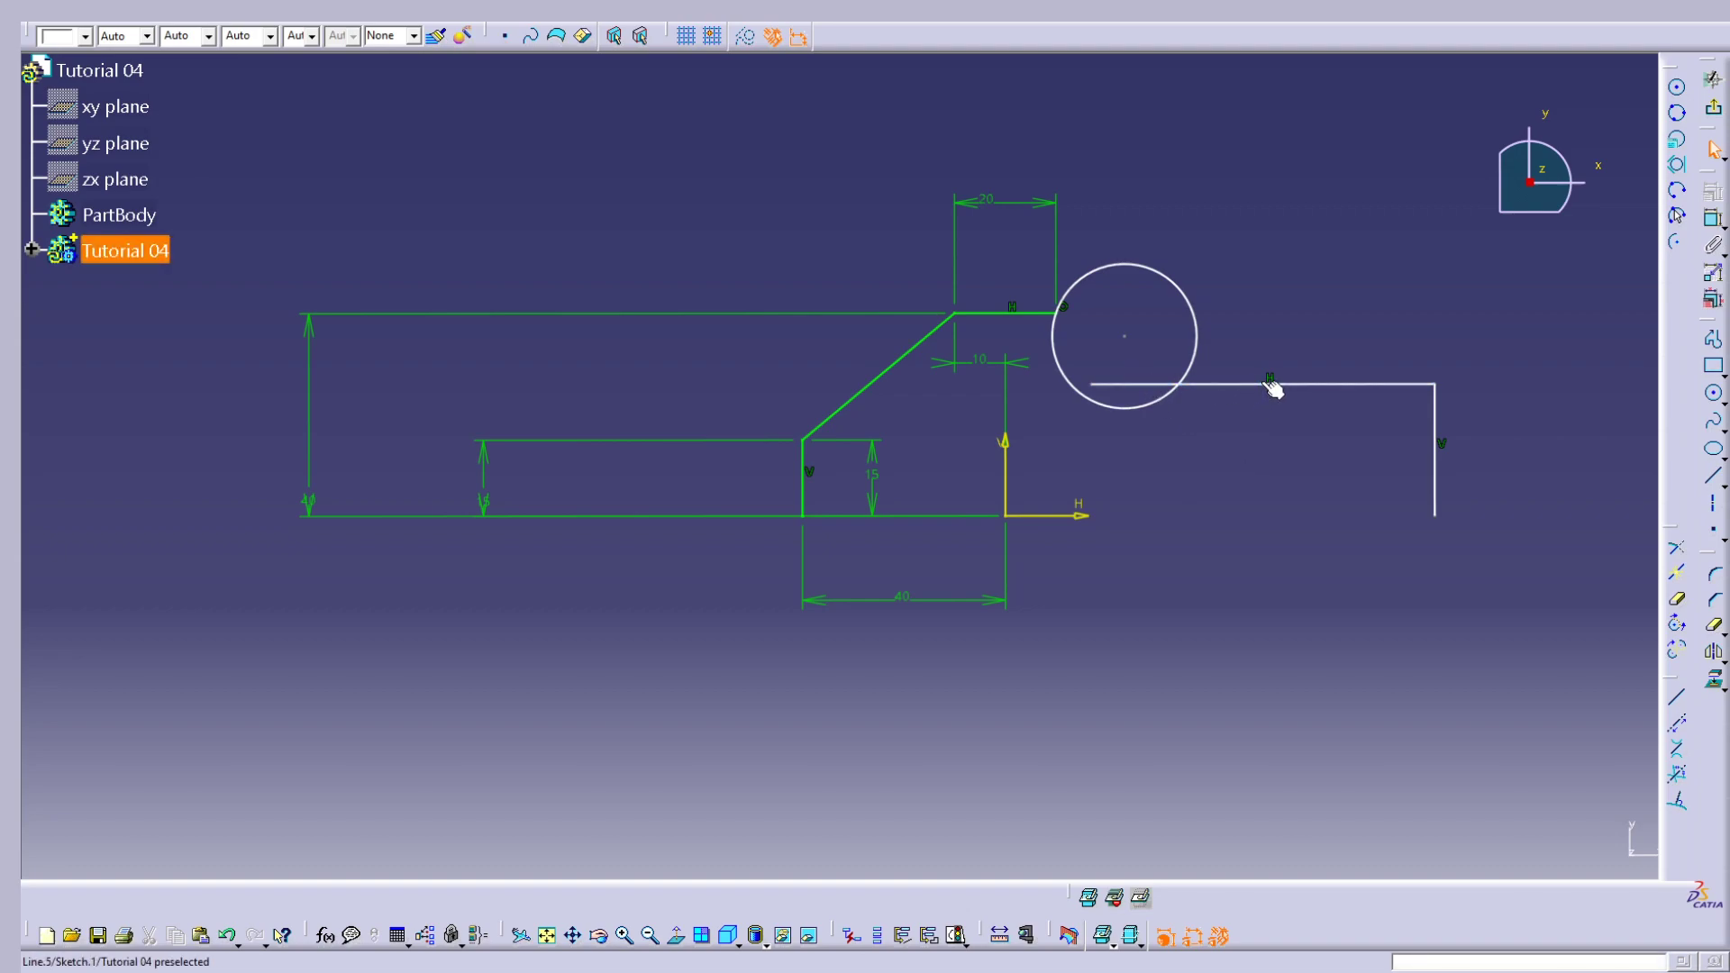
Step: Move the right horizontal line down just below the circle and constrain the line and circle to be tangent
left_click_drag(1272, 387, 1265, 420)
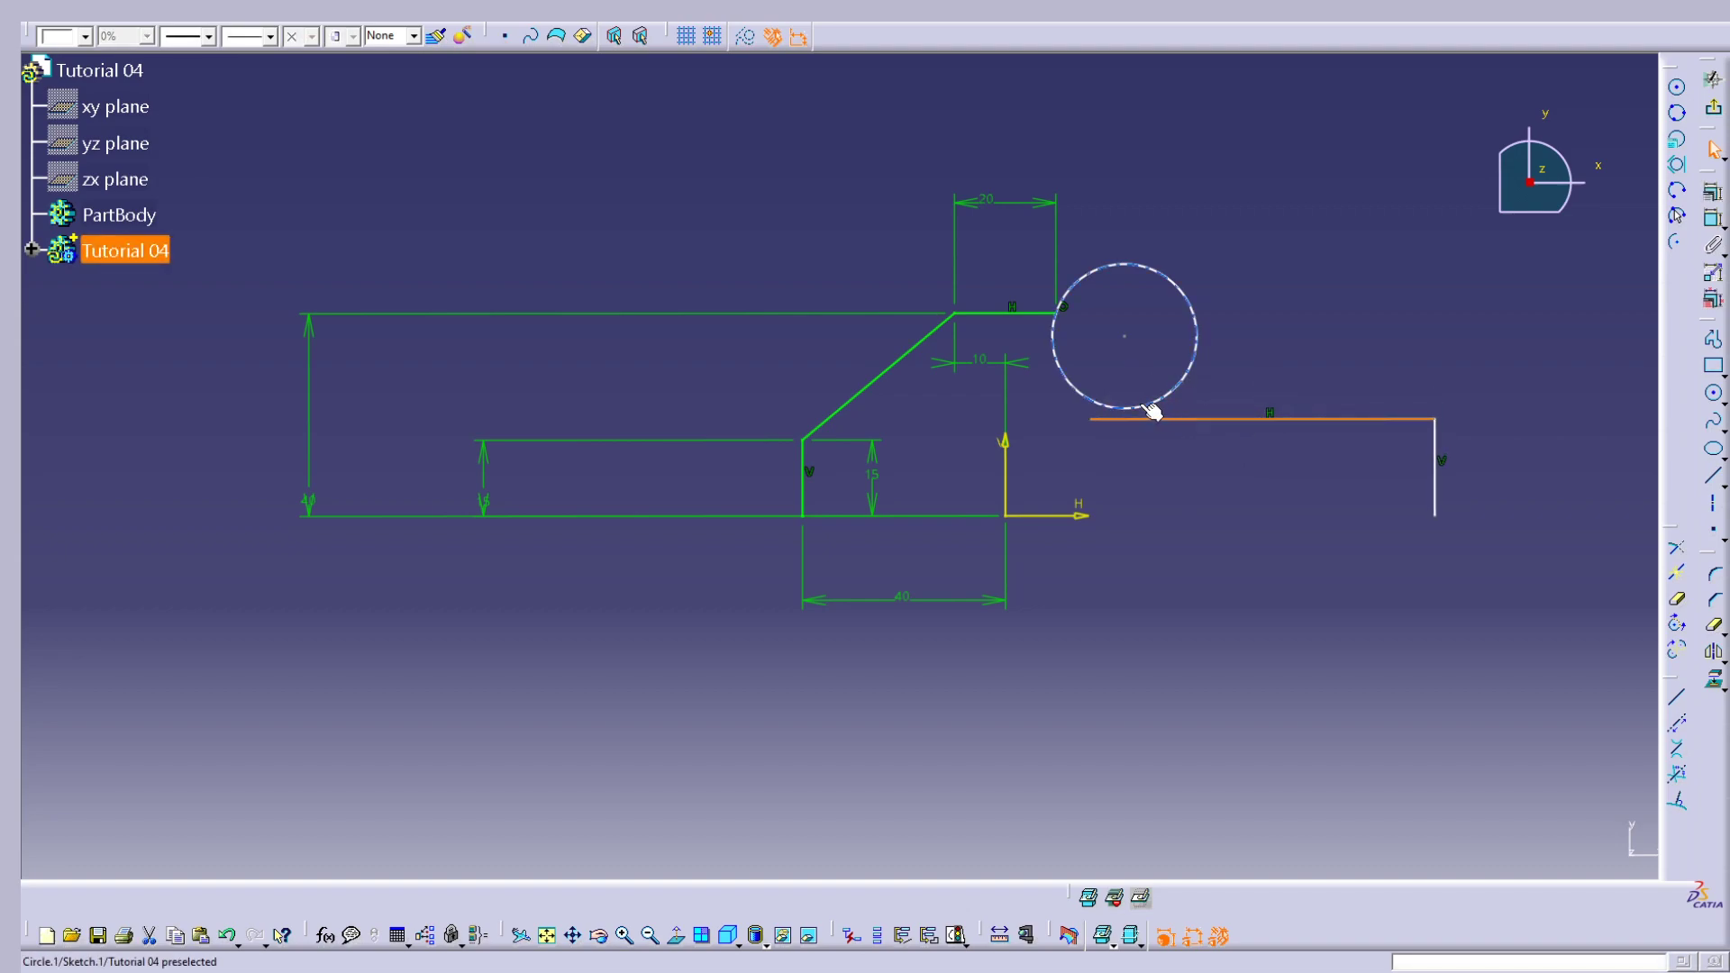
left_click(1247, 398)
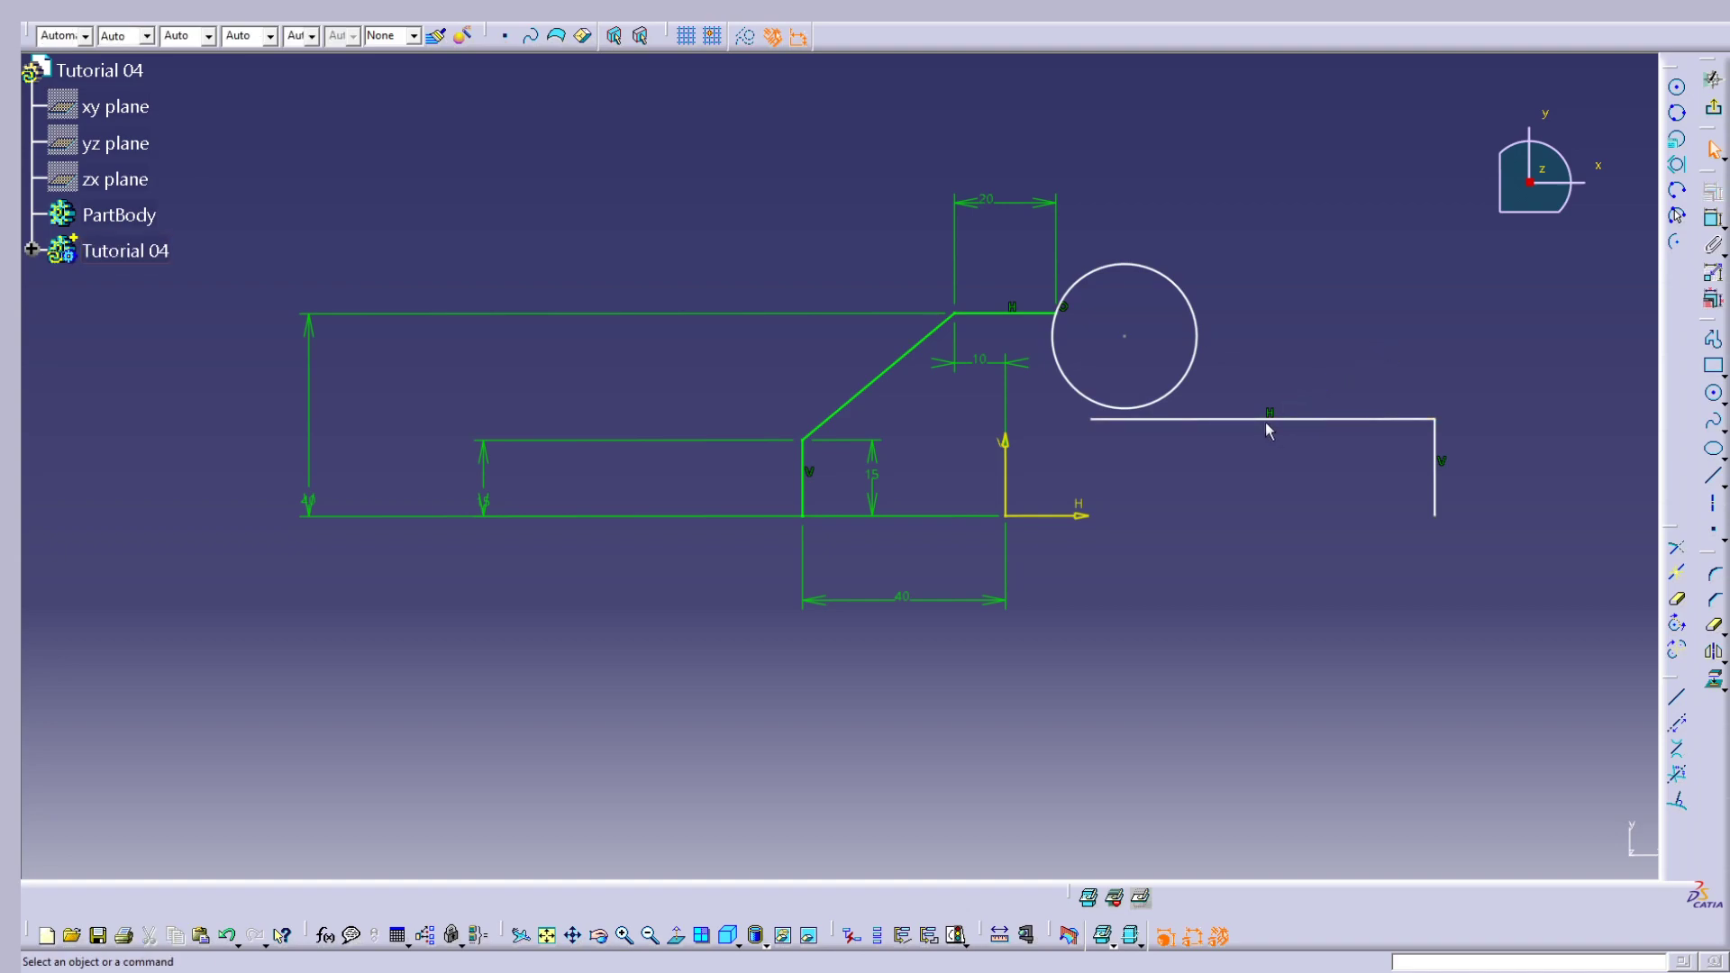
left_click(1262, 422)
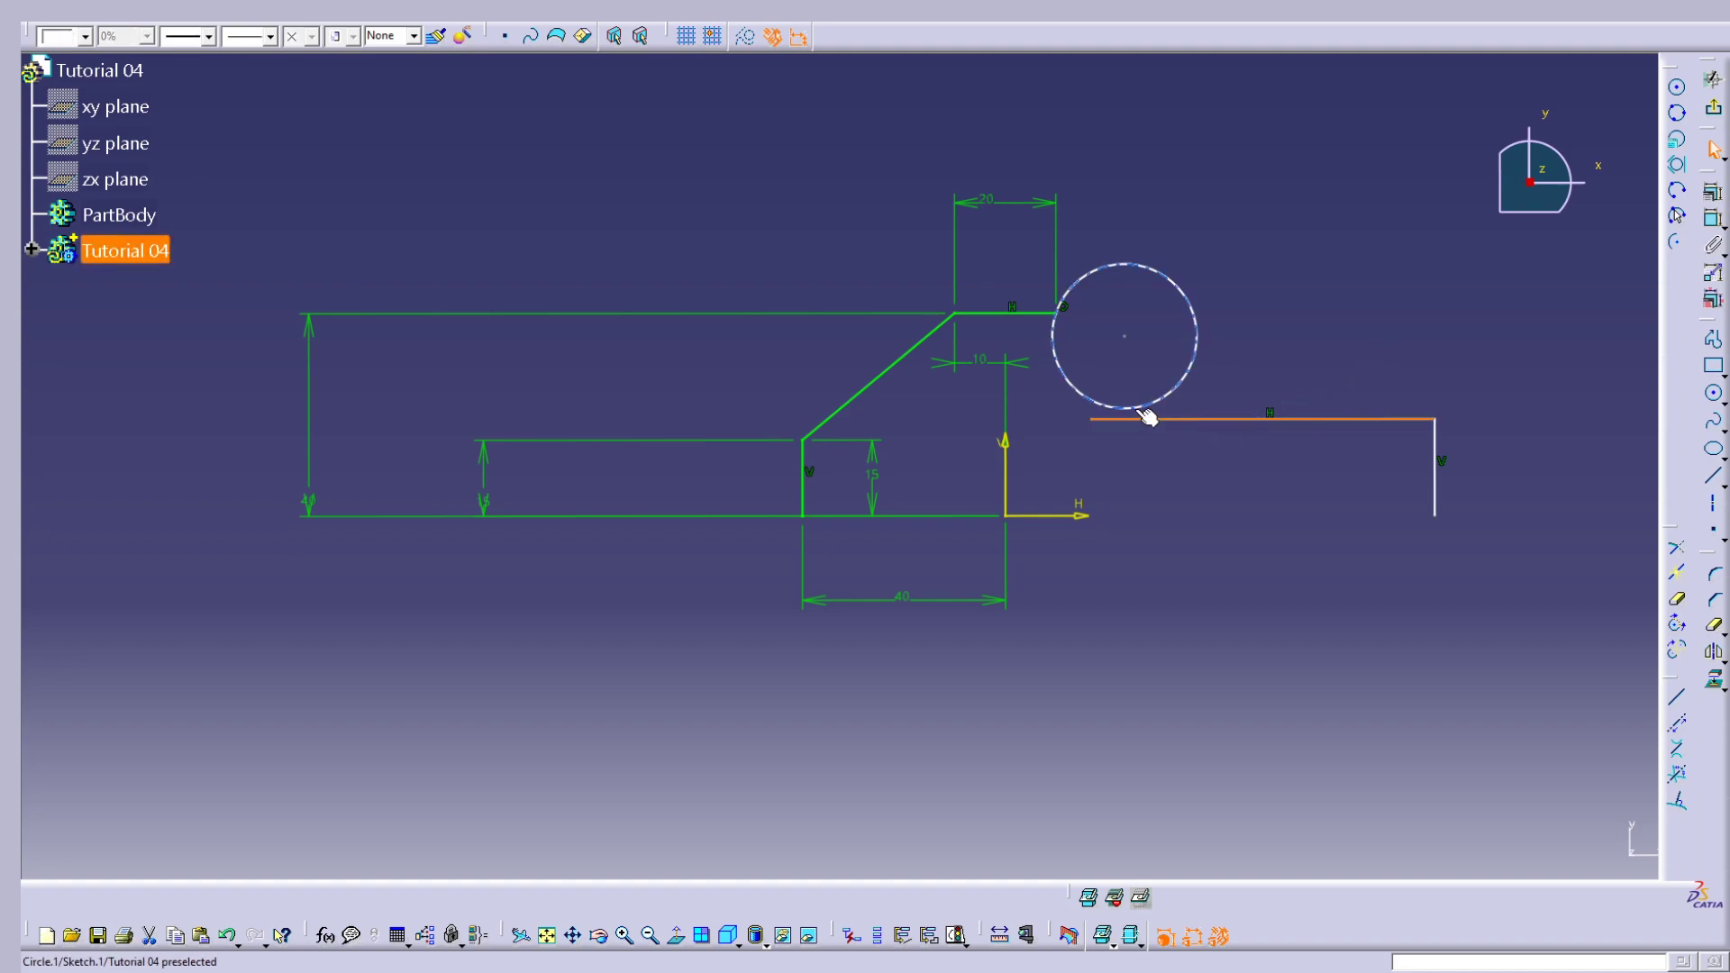
left_click(1146, 416, "ctrl")
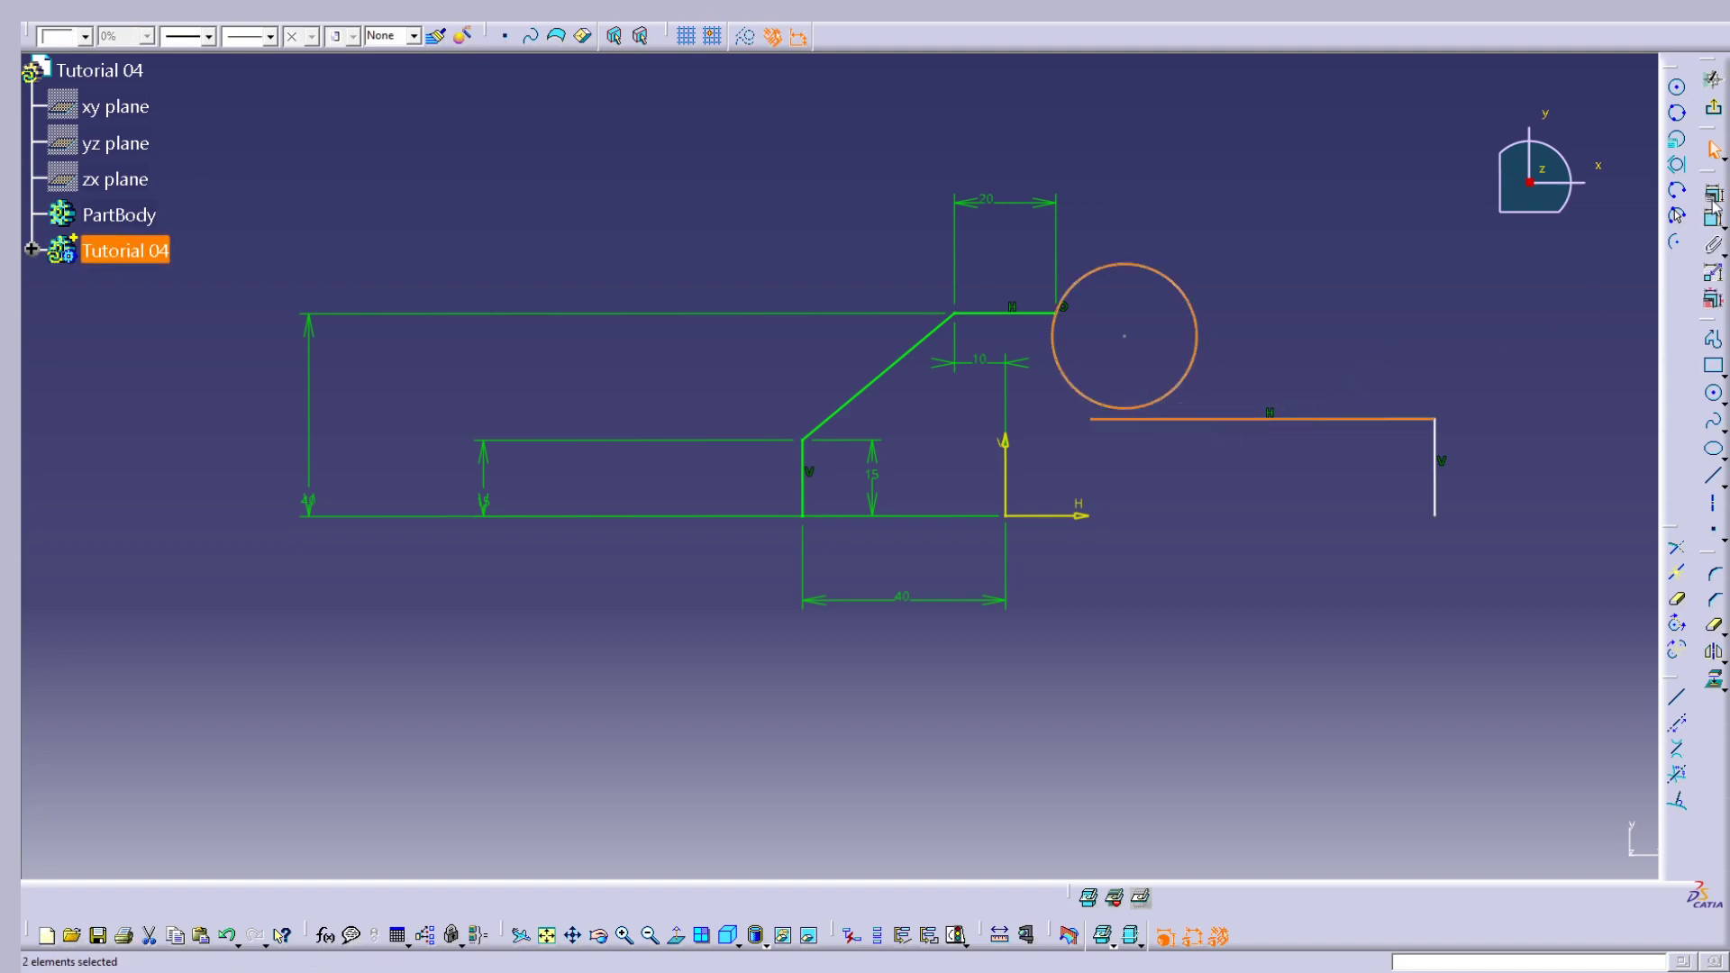
left_click(1711, 245)
left_click(1584, 718)
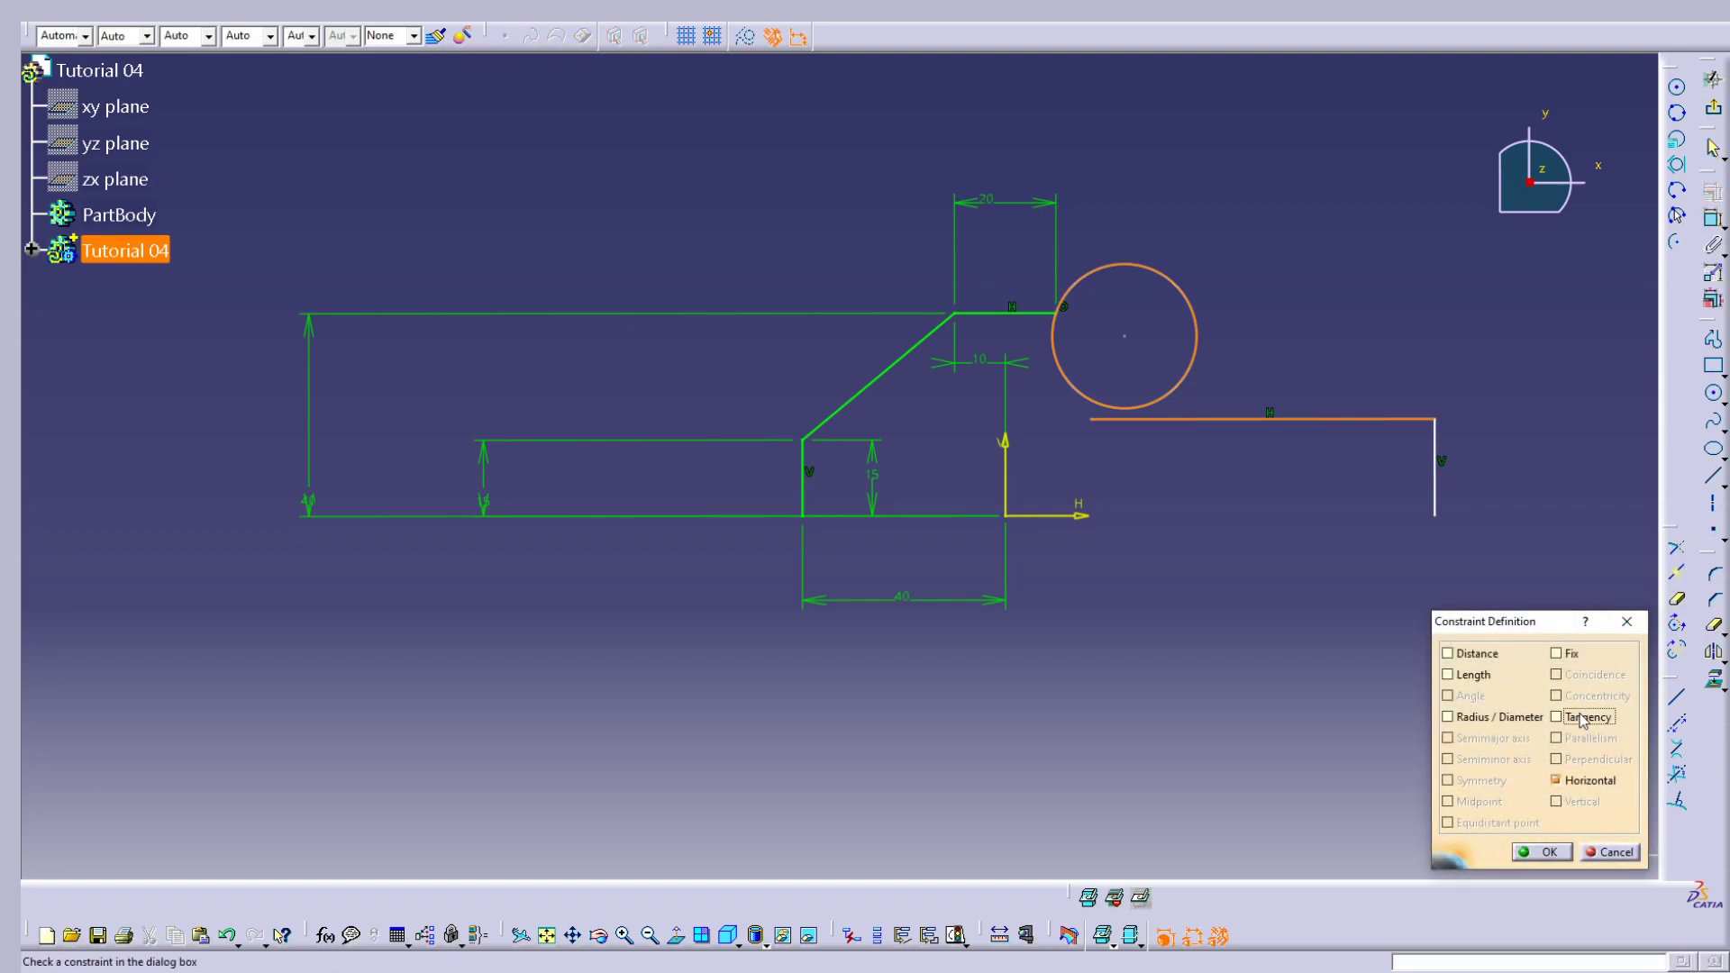
left_click(1542, 851)
Step: Constrain the left endpoint of the right horizontal line to be coincident with the circle at its tangent point
mouse_move(1257, 355)
middle_mouse_down()
mouse_move(1127, 374)
mouse_move(1284, 449)
mouse_move(794, 584)
mouse_move(798, 483)
middle_mouse_up()
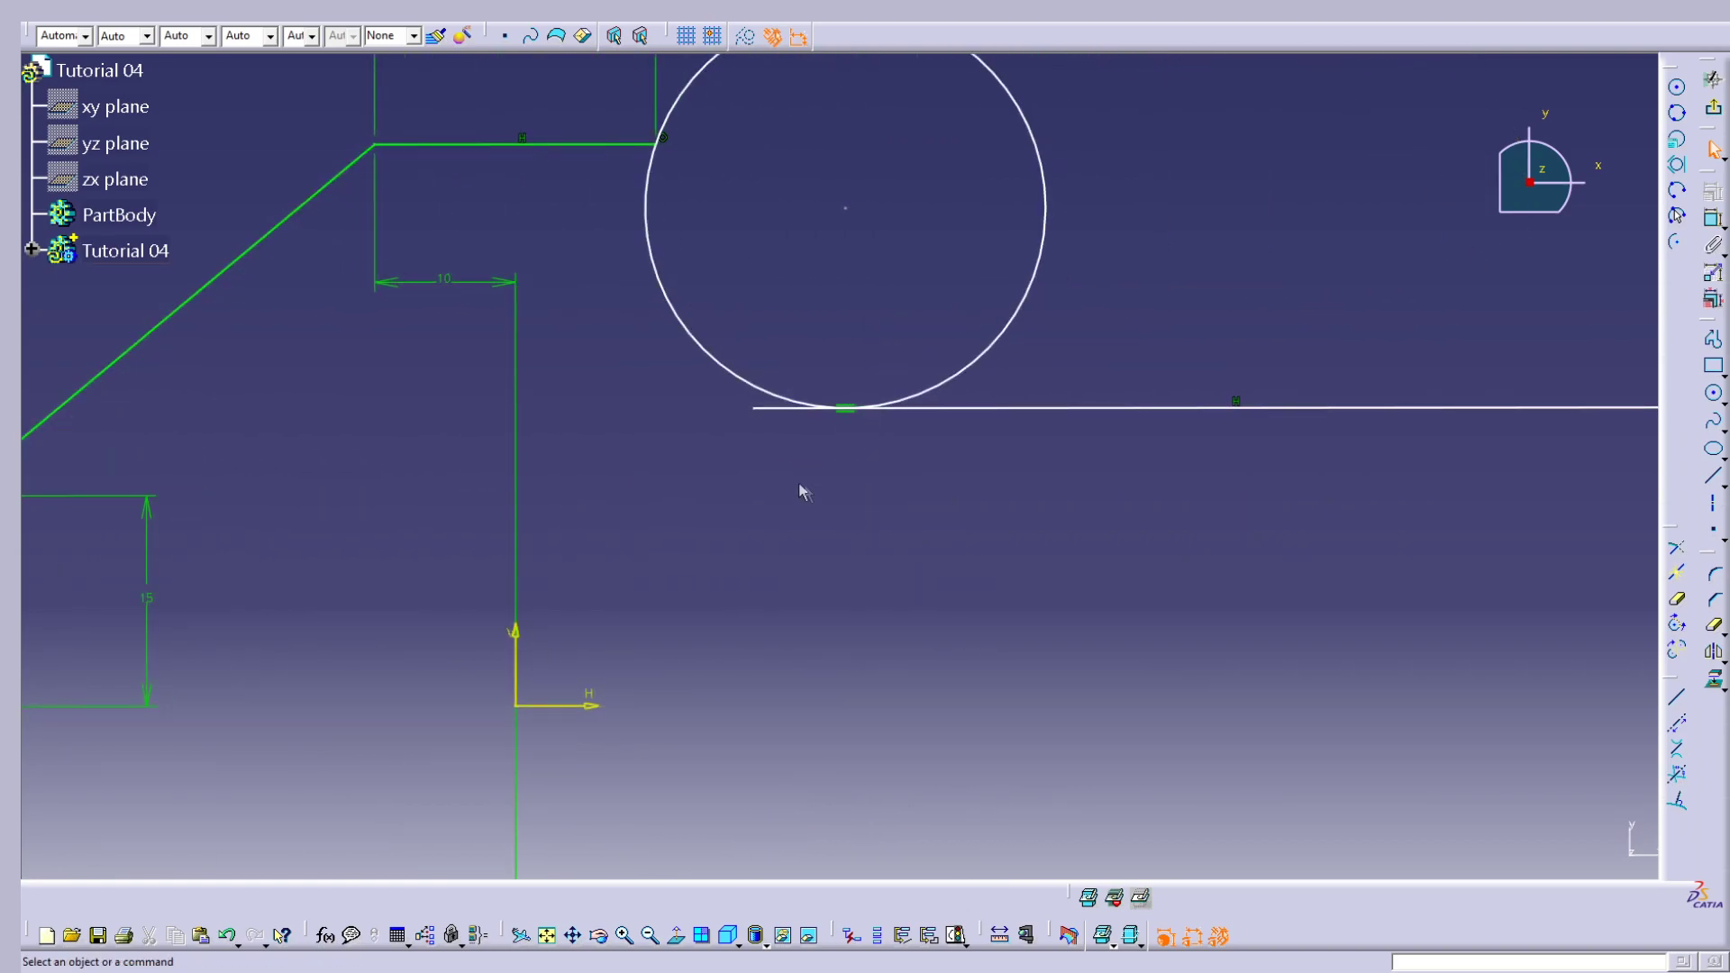
left_click(753, 410)
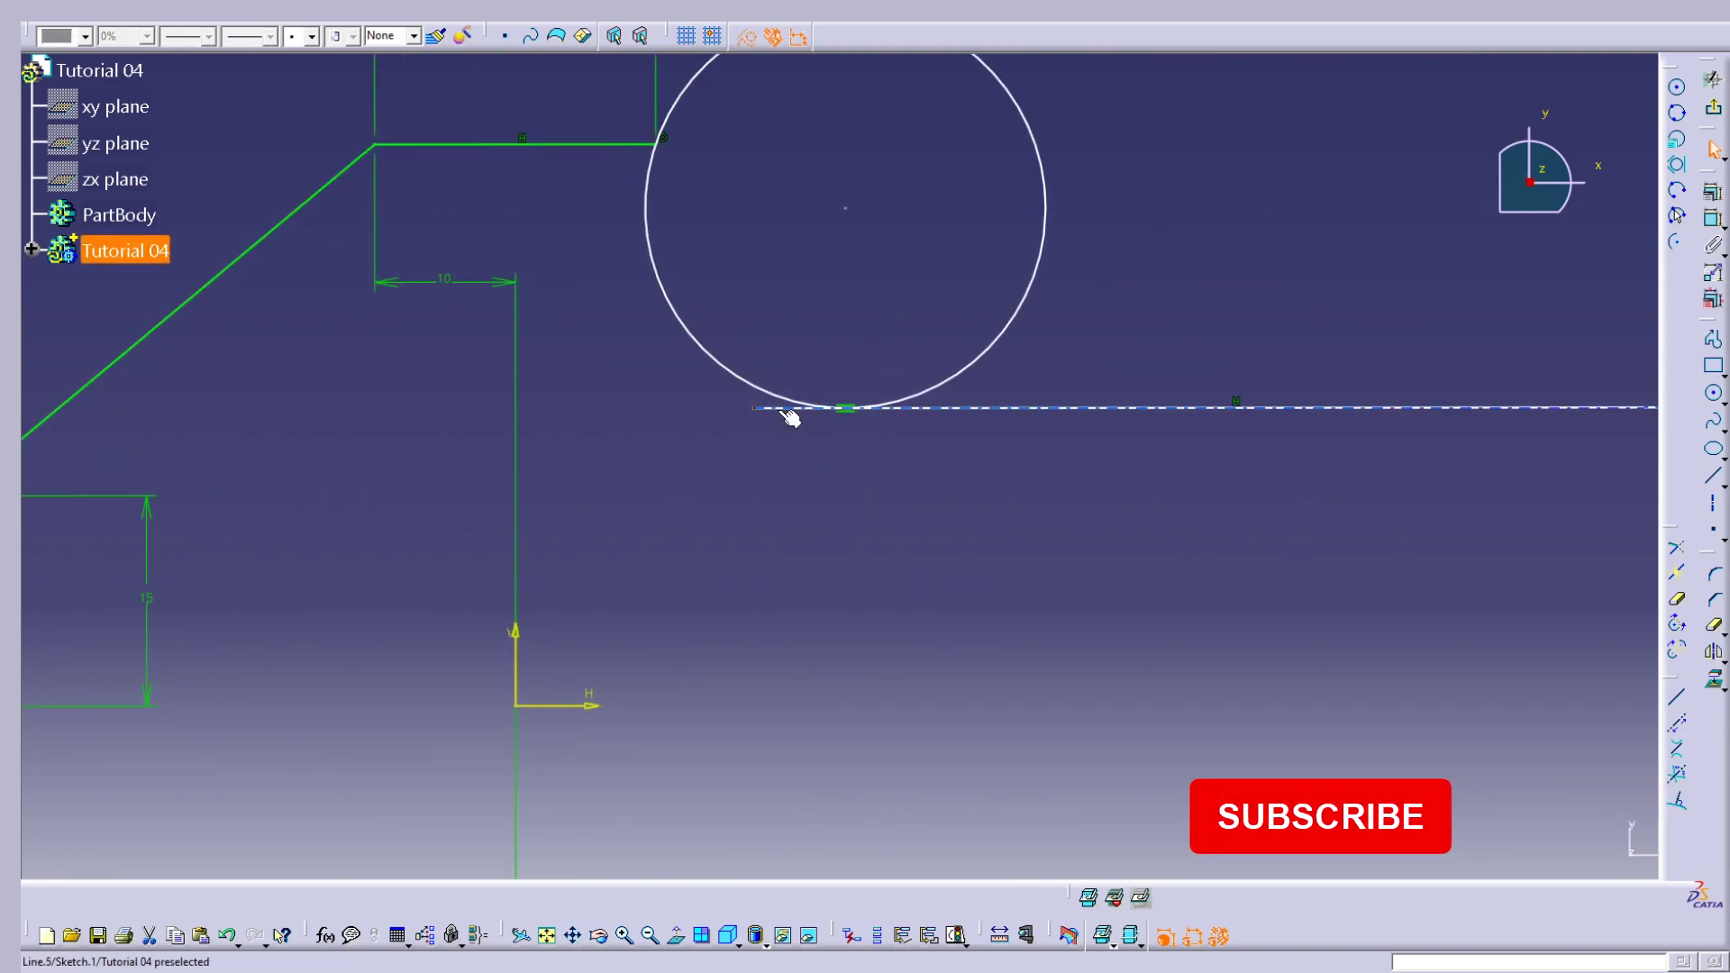
left_click(770, 395, "ctrl")
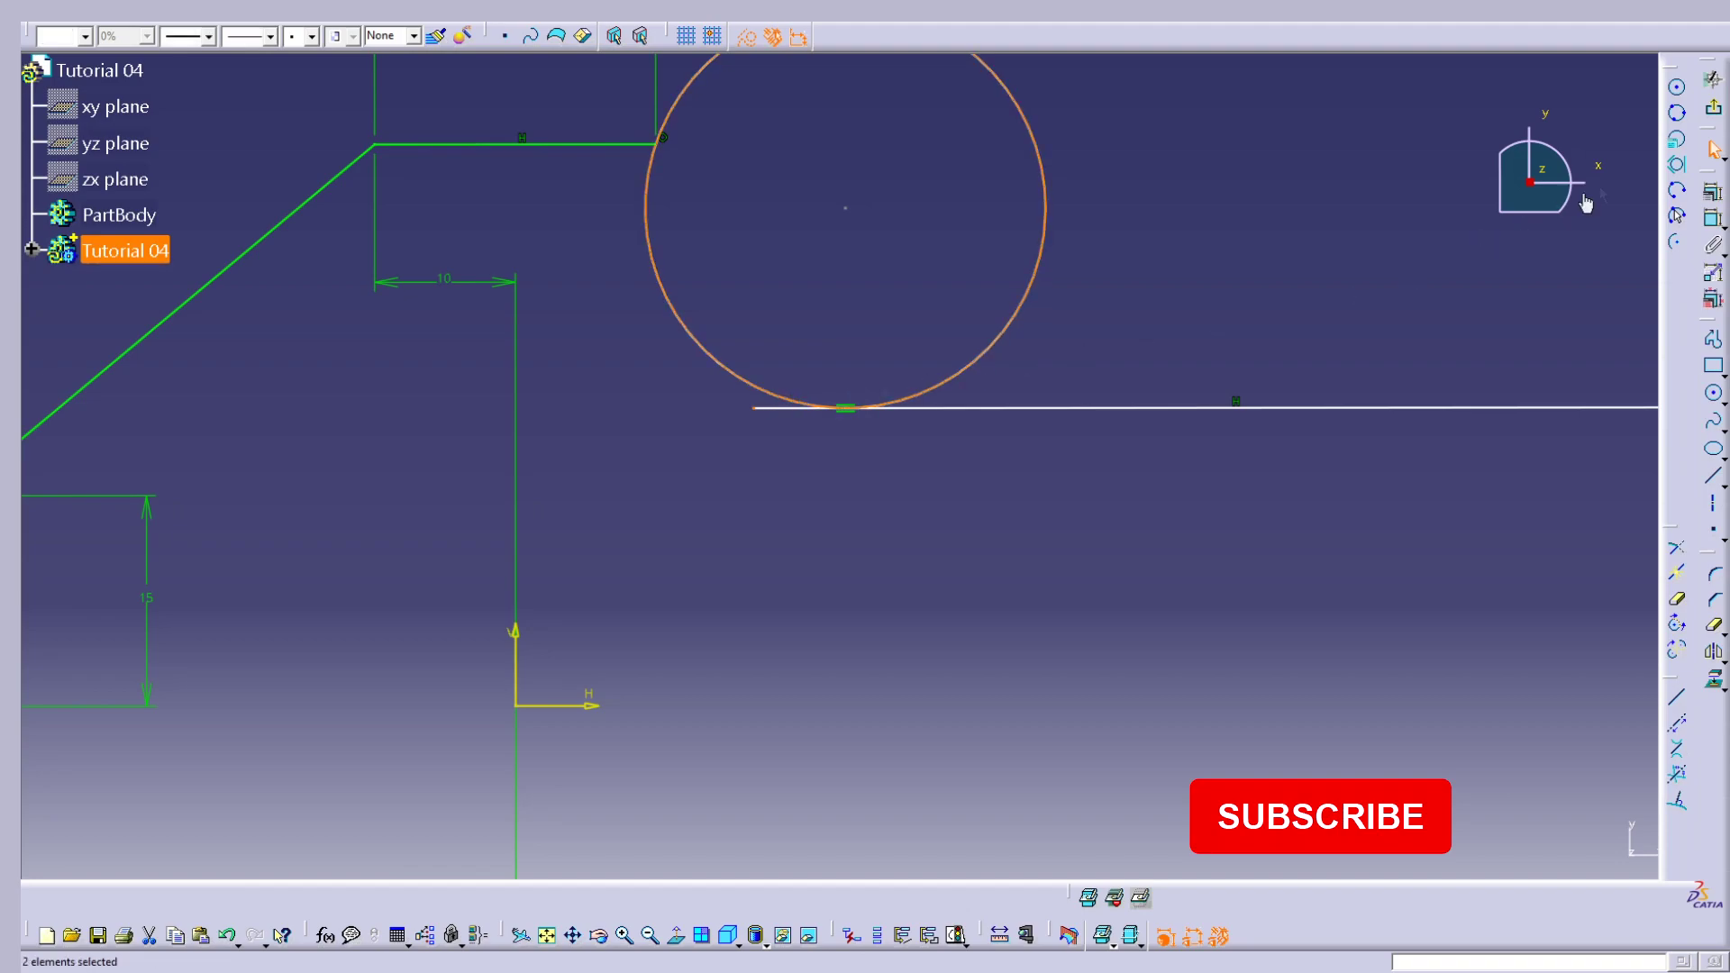
left_click(1712, 193)
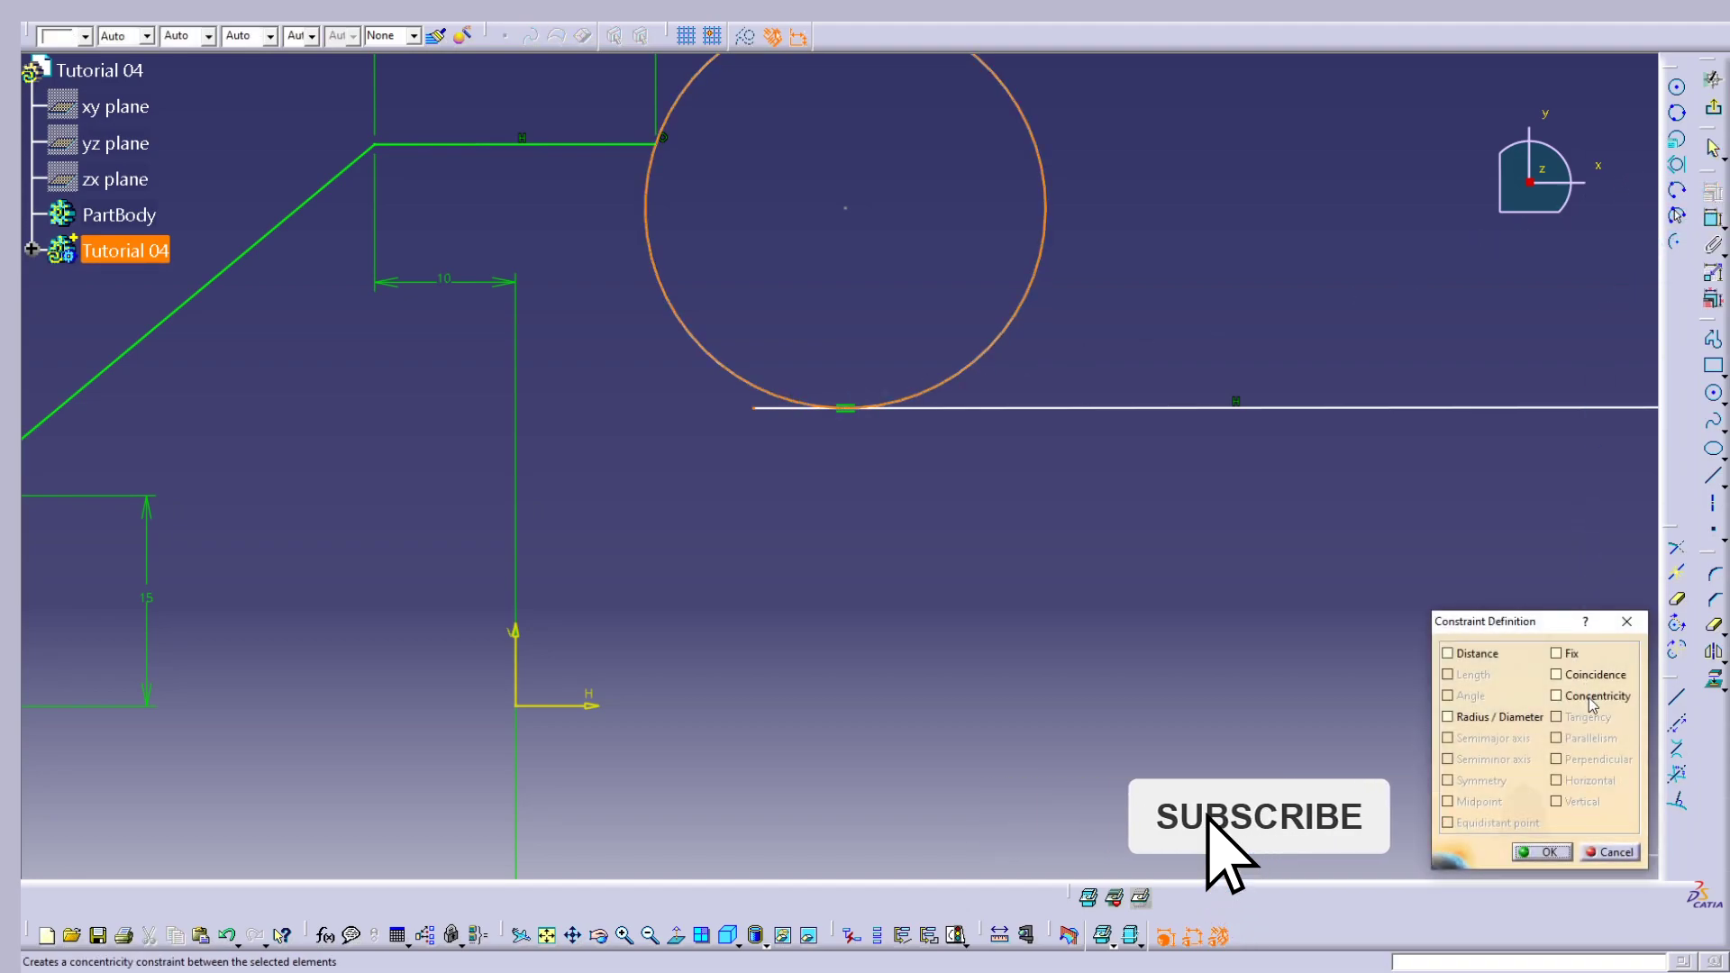
left_click(1592, 677)
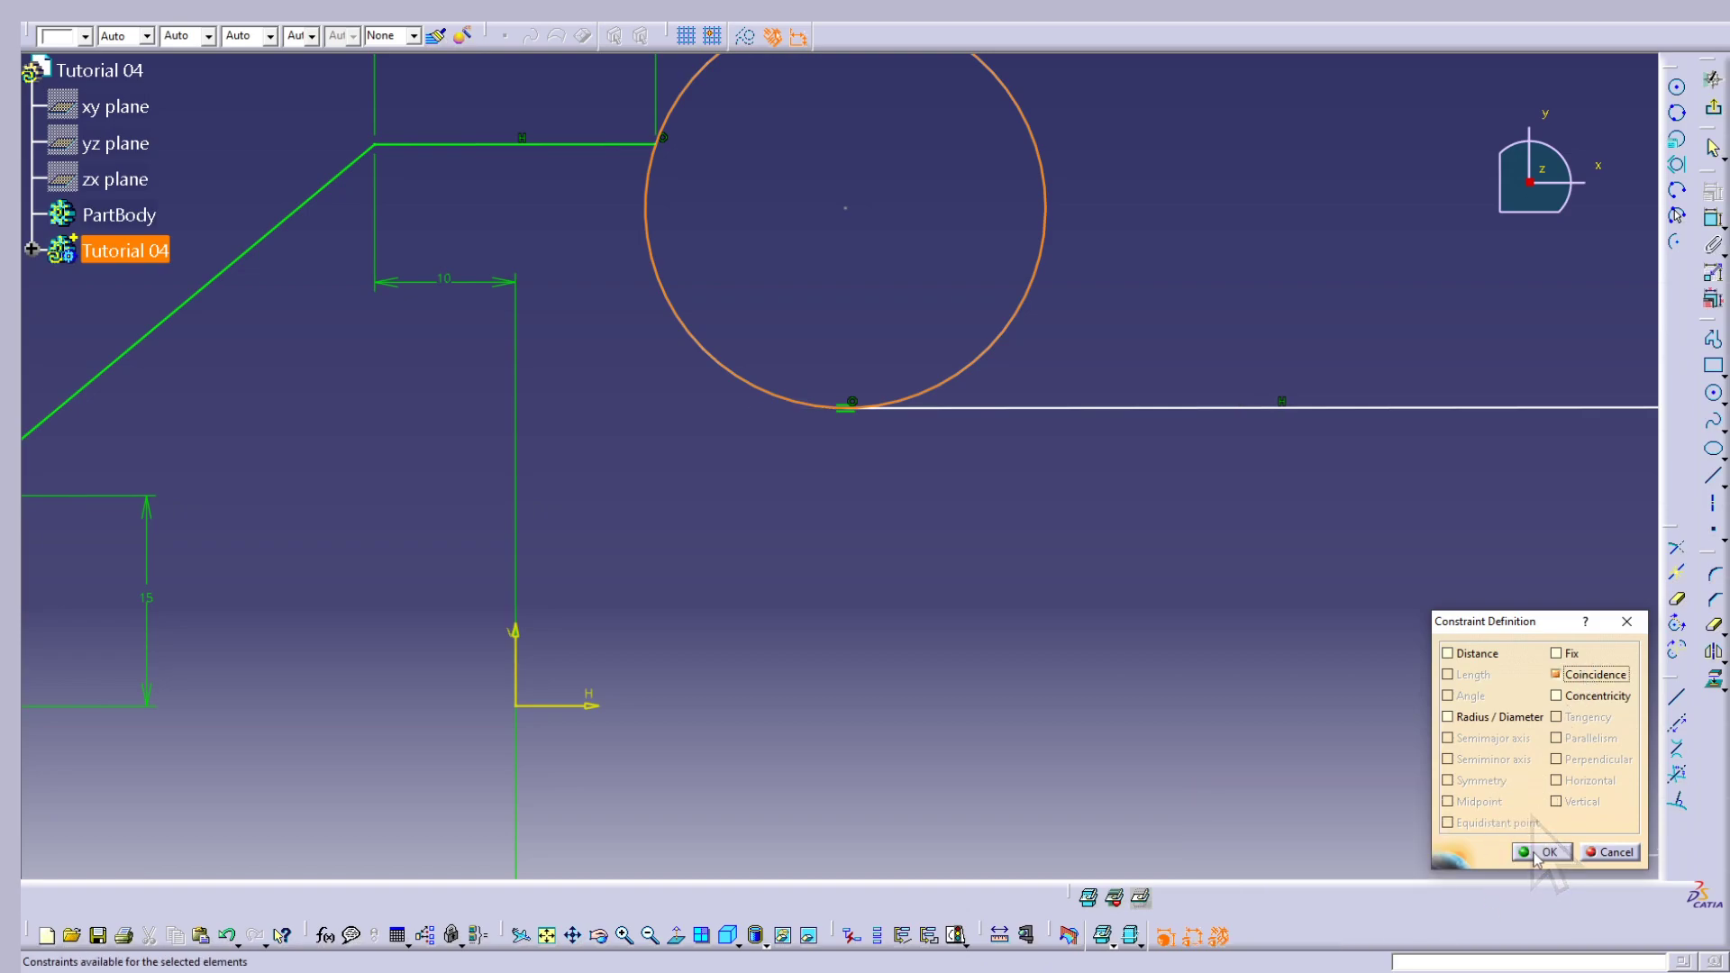
left_click(1542, 851)
Step: Trim away the outer part of the circle with Quick Trim, leaving only the concave arc joining the two horizontal lines
scroll(1074, 479, "down", 3)
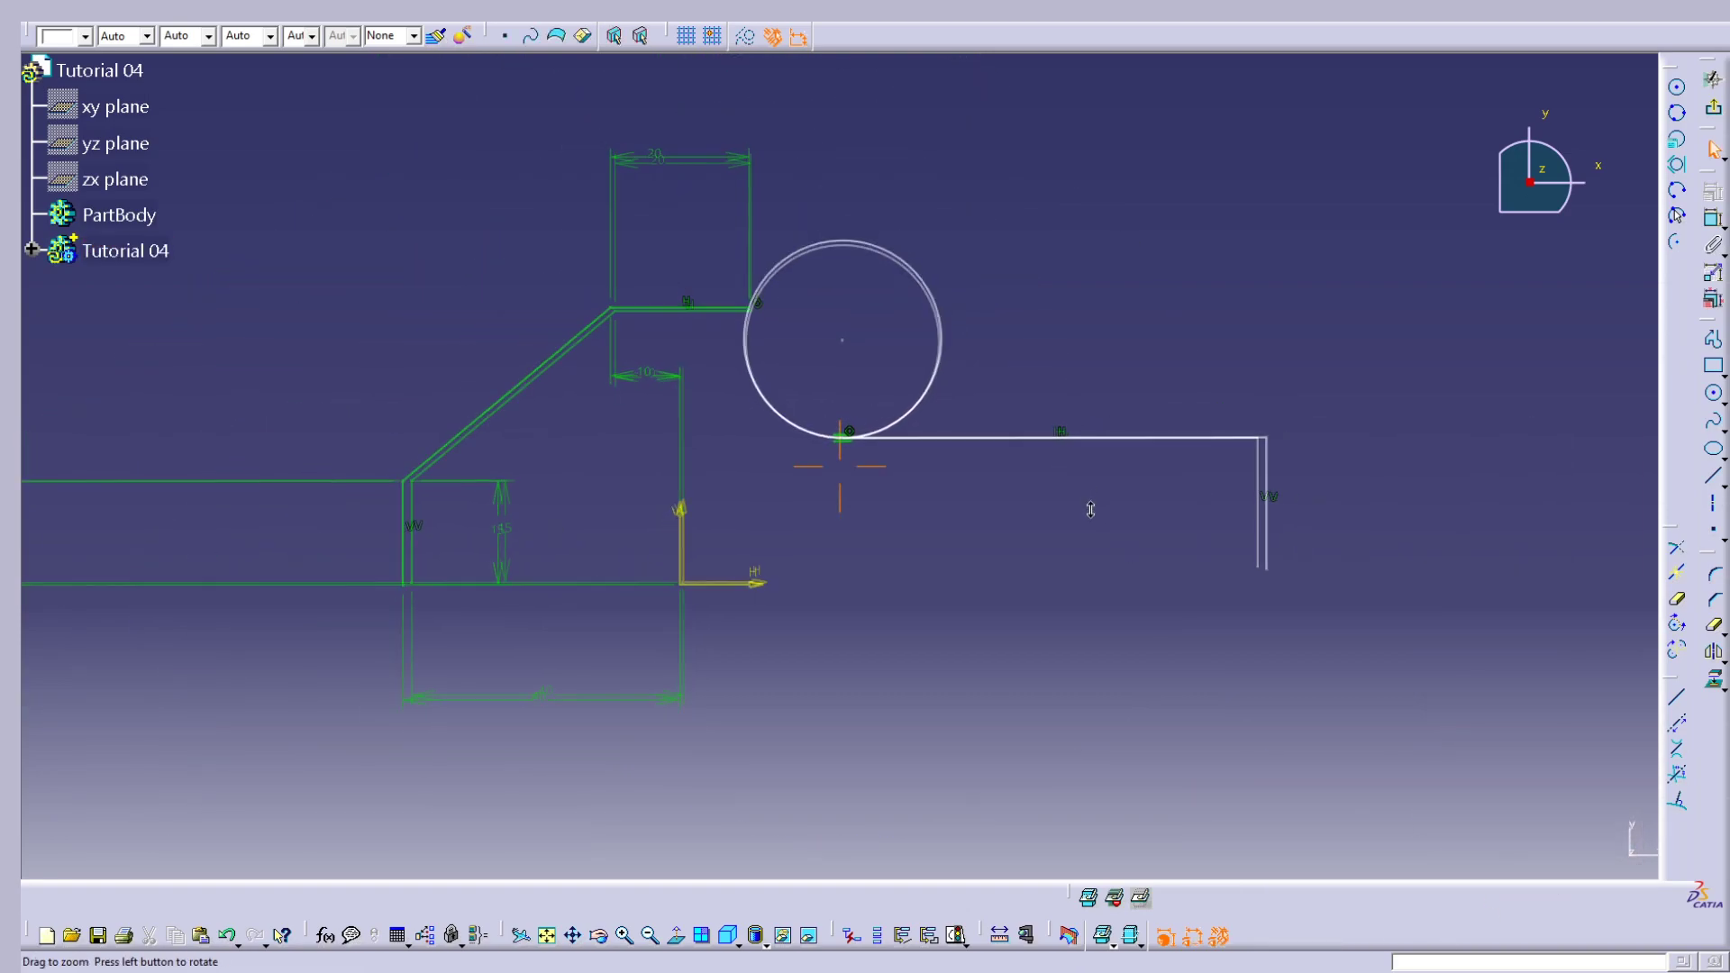
left_click(1677, 599)
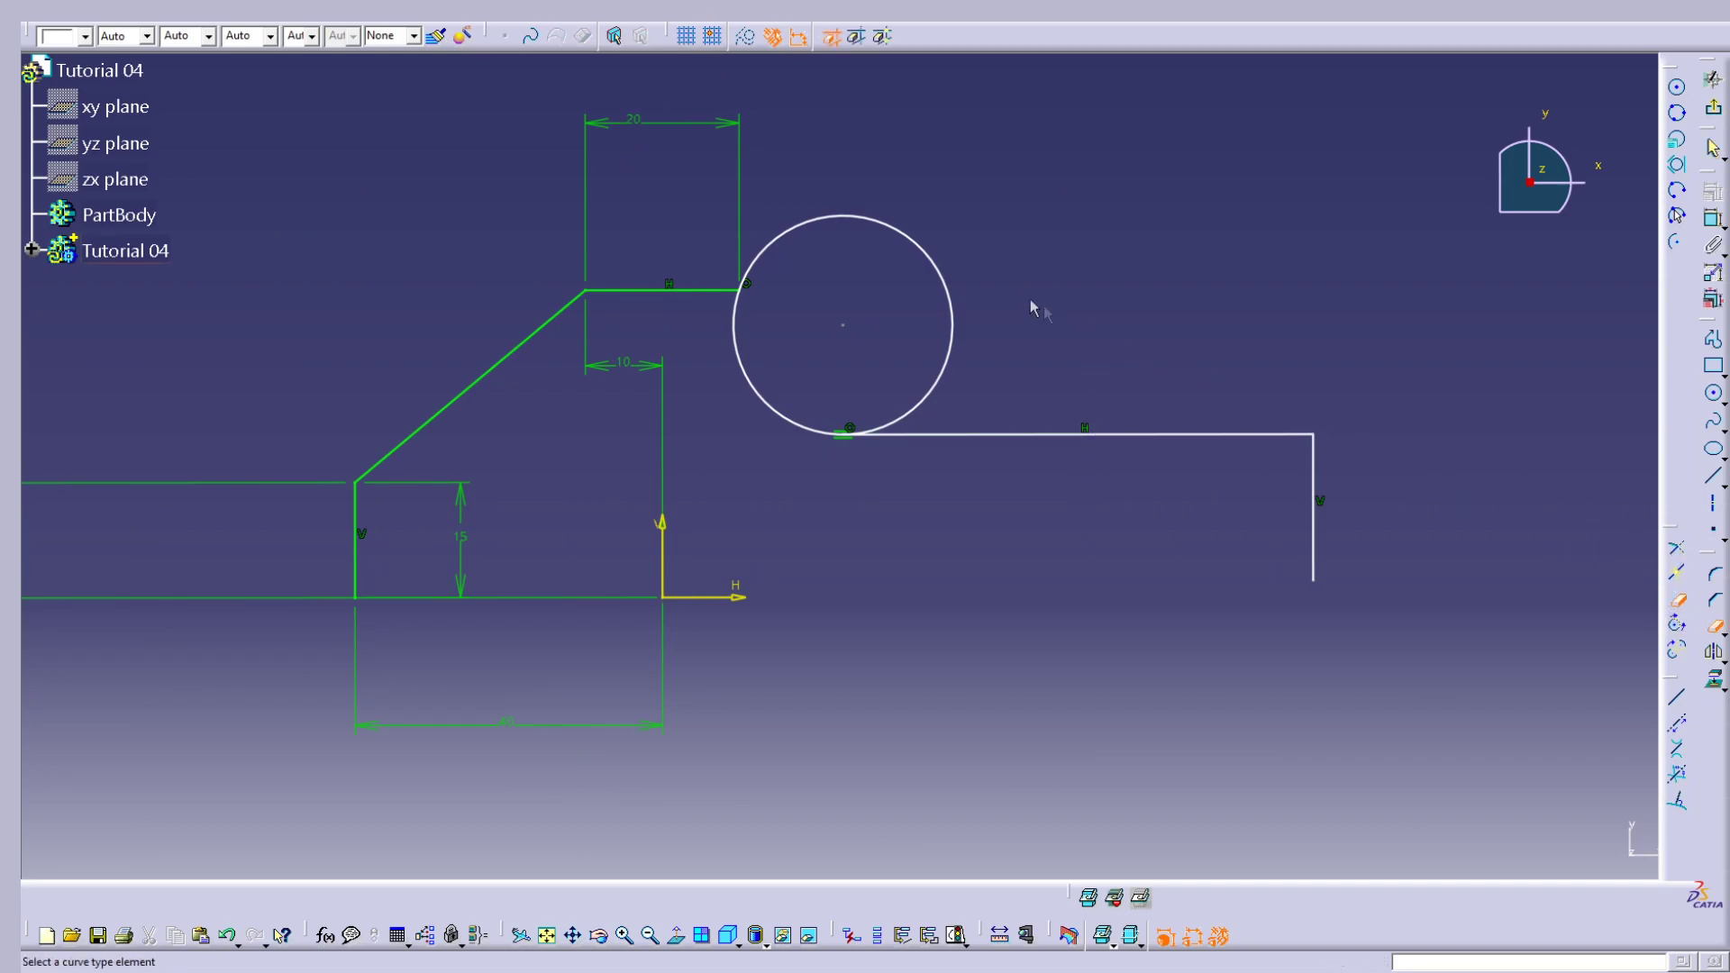
left_click(947, 278)
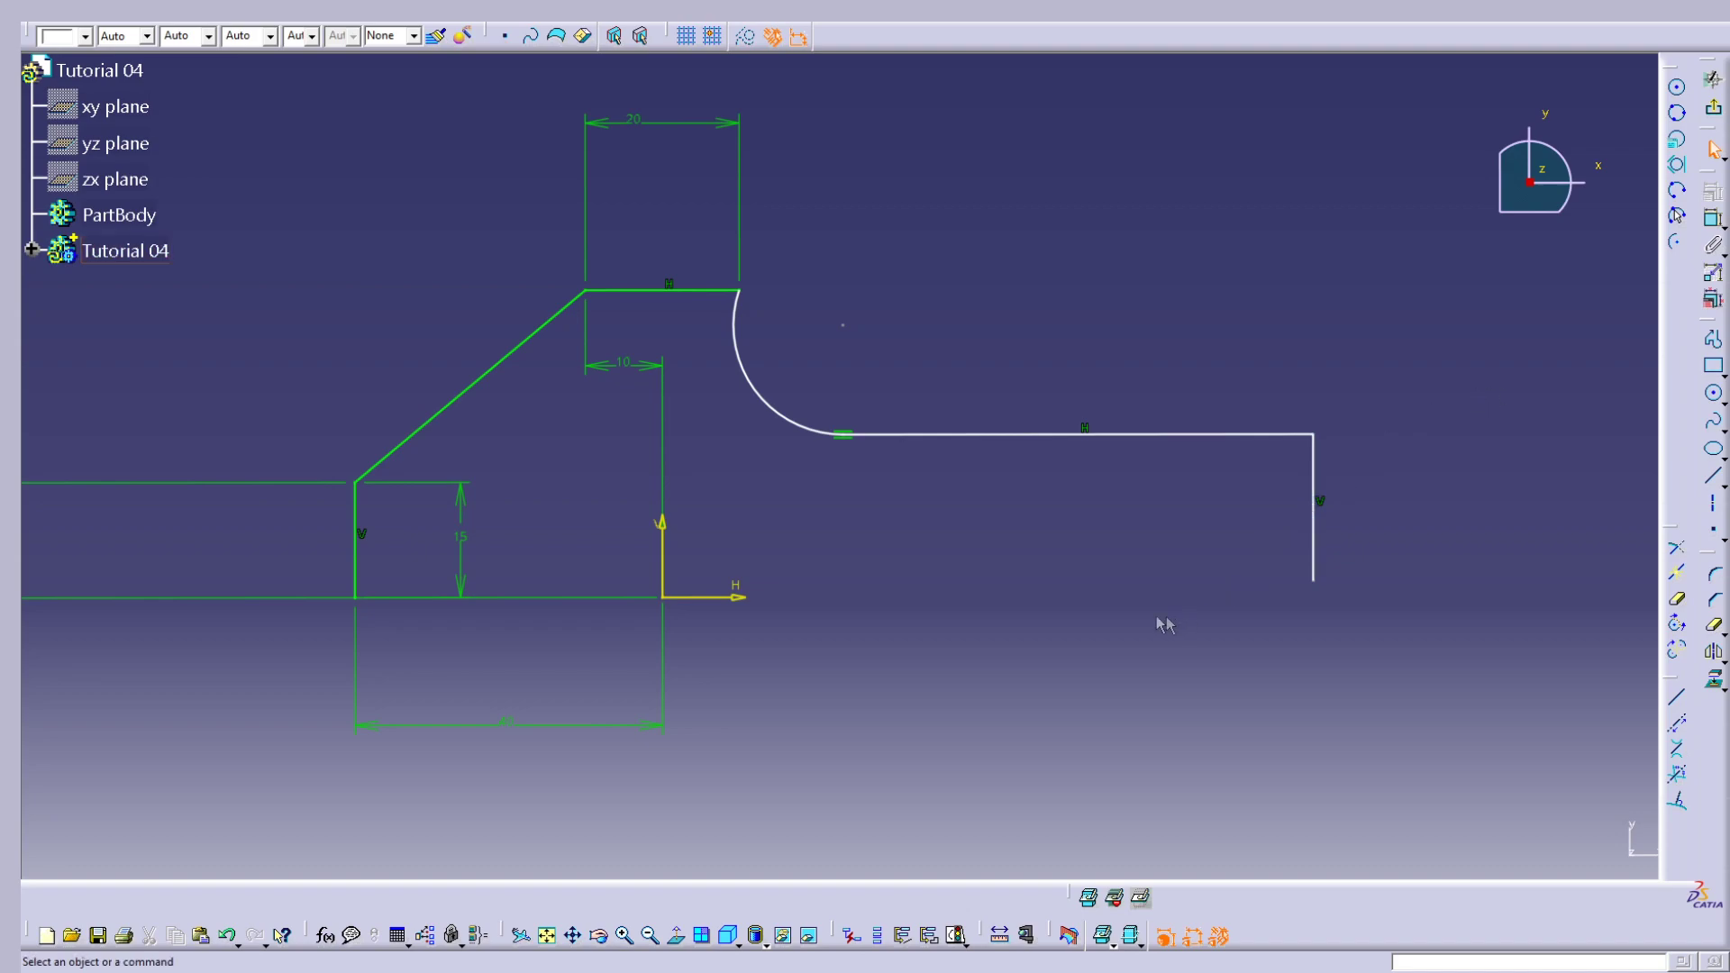
Step: Dimension the right horizontal line's height above the H axis and set the distance to 25 mm
middle_click_drag(1312, 440, 1394, 429)
left_click(1278, 423)
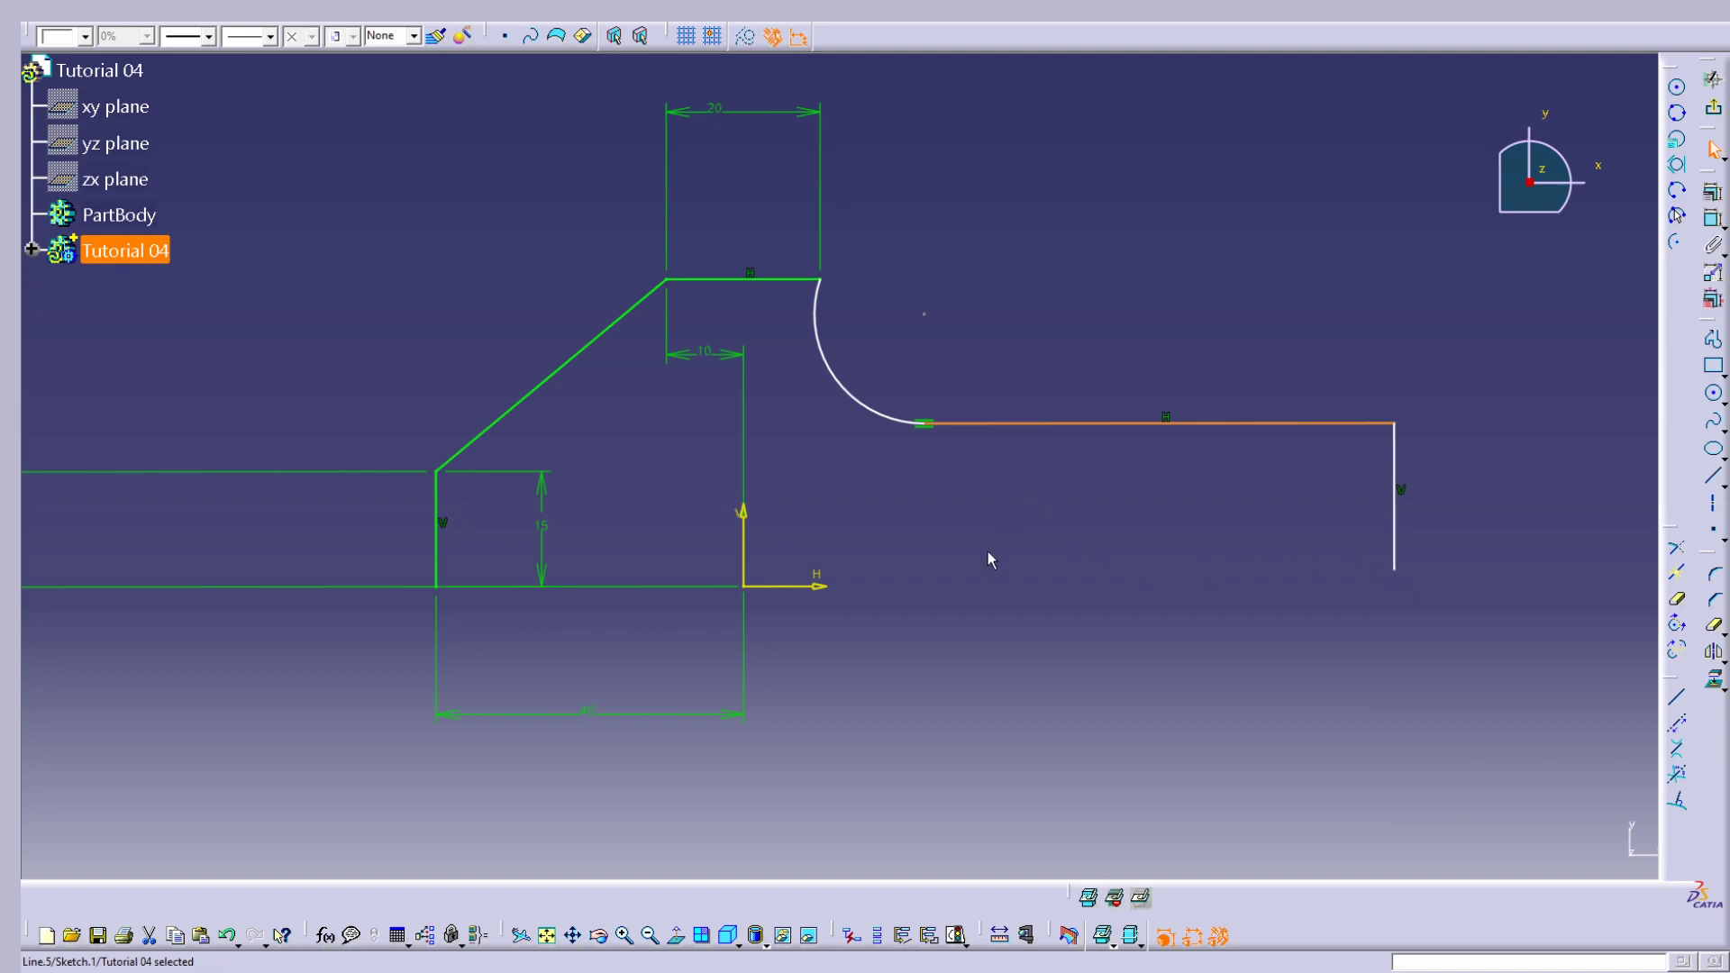
left_click(824, 584)
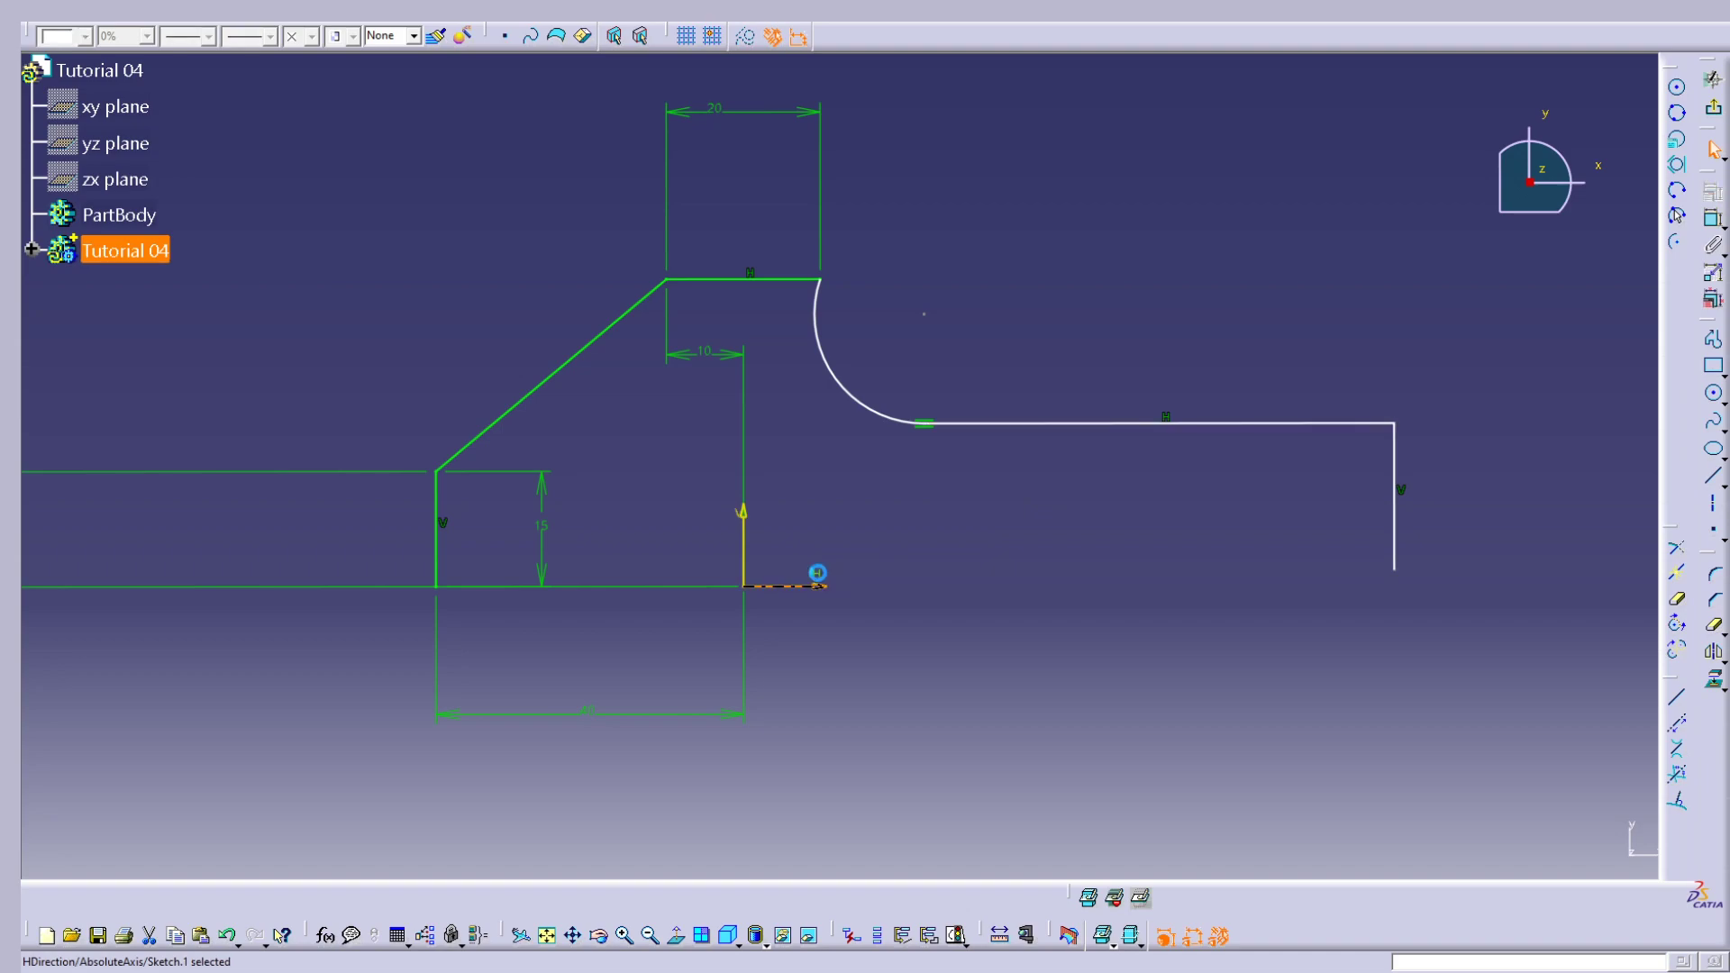
left_click(1023, 424, "ctrl")
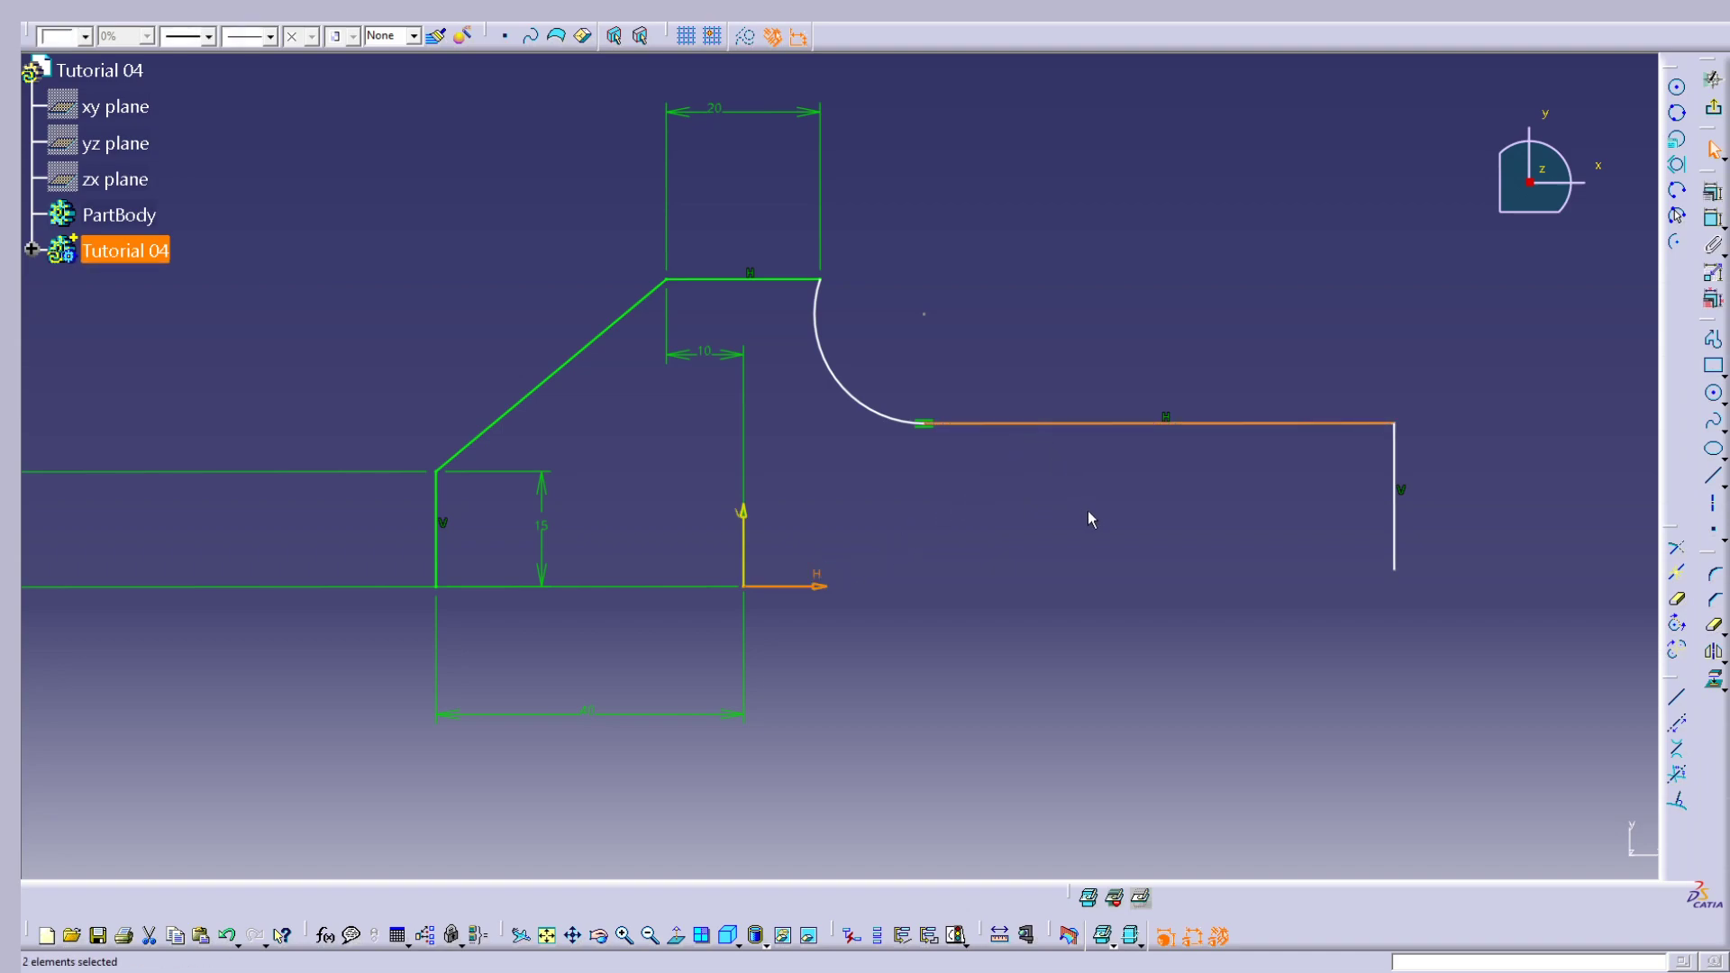
left_click(1713, 217)
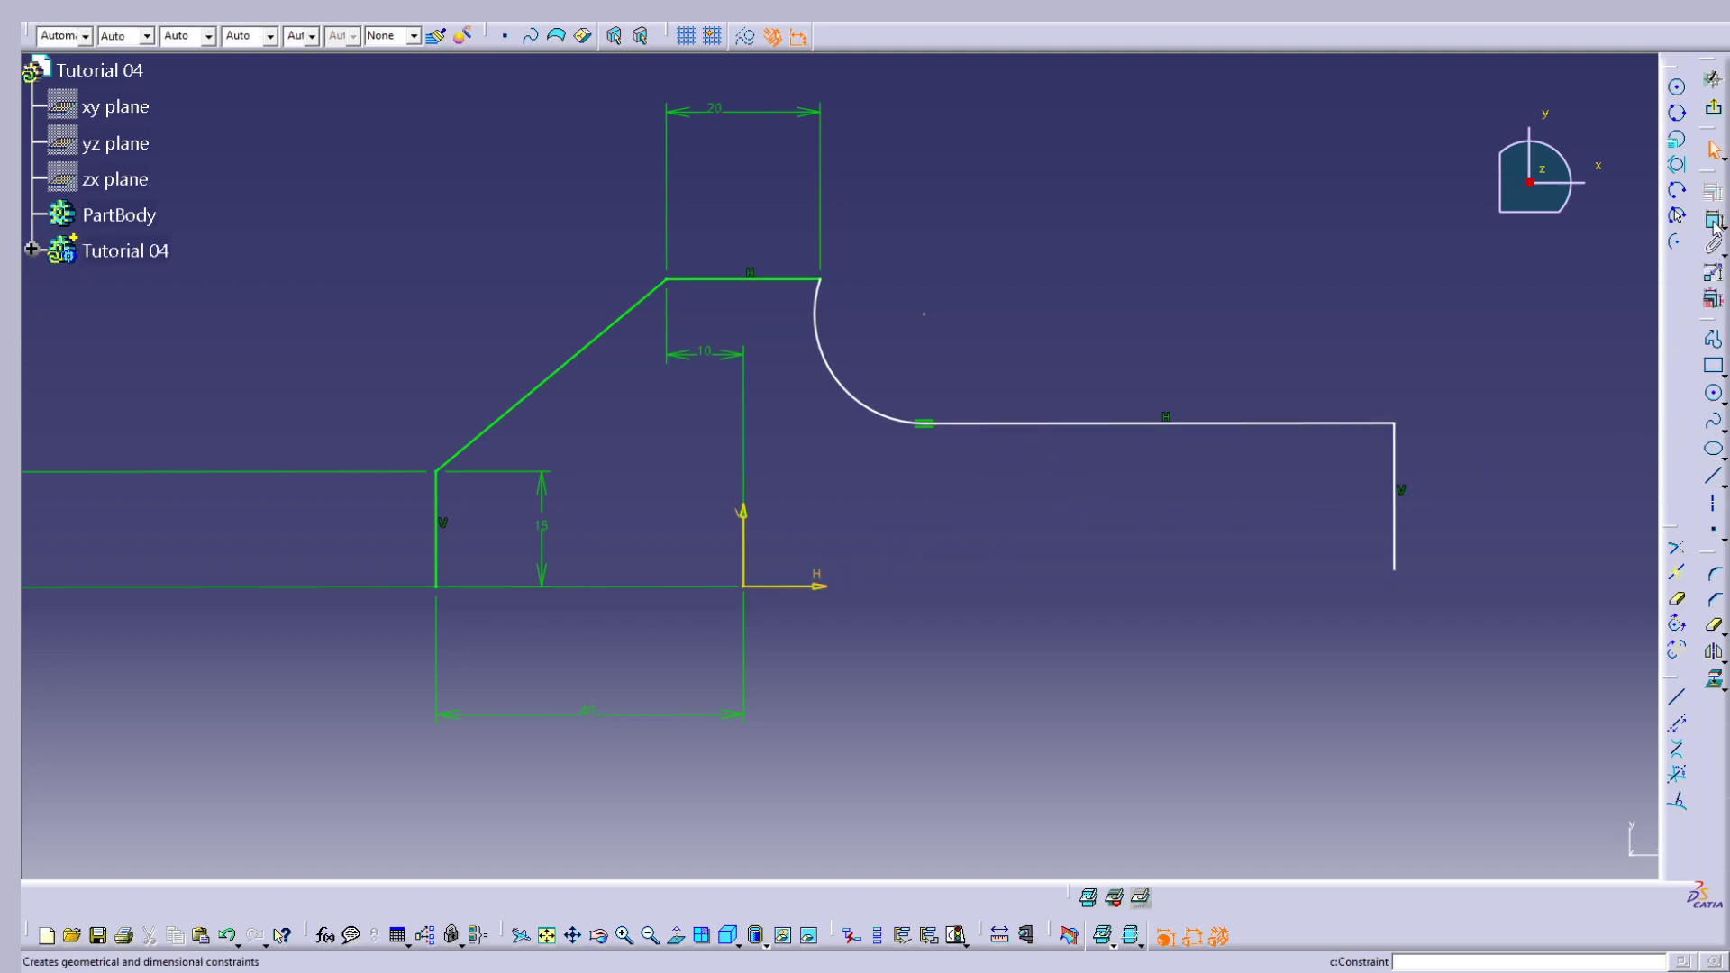
left_click(1176, 424)
left_click(825, 584)
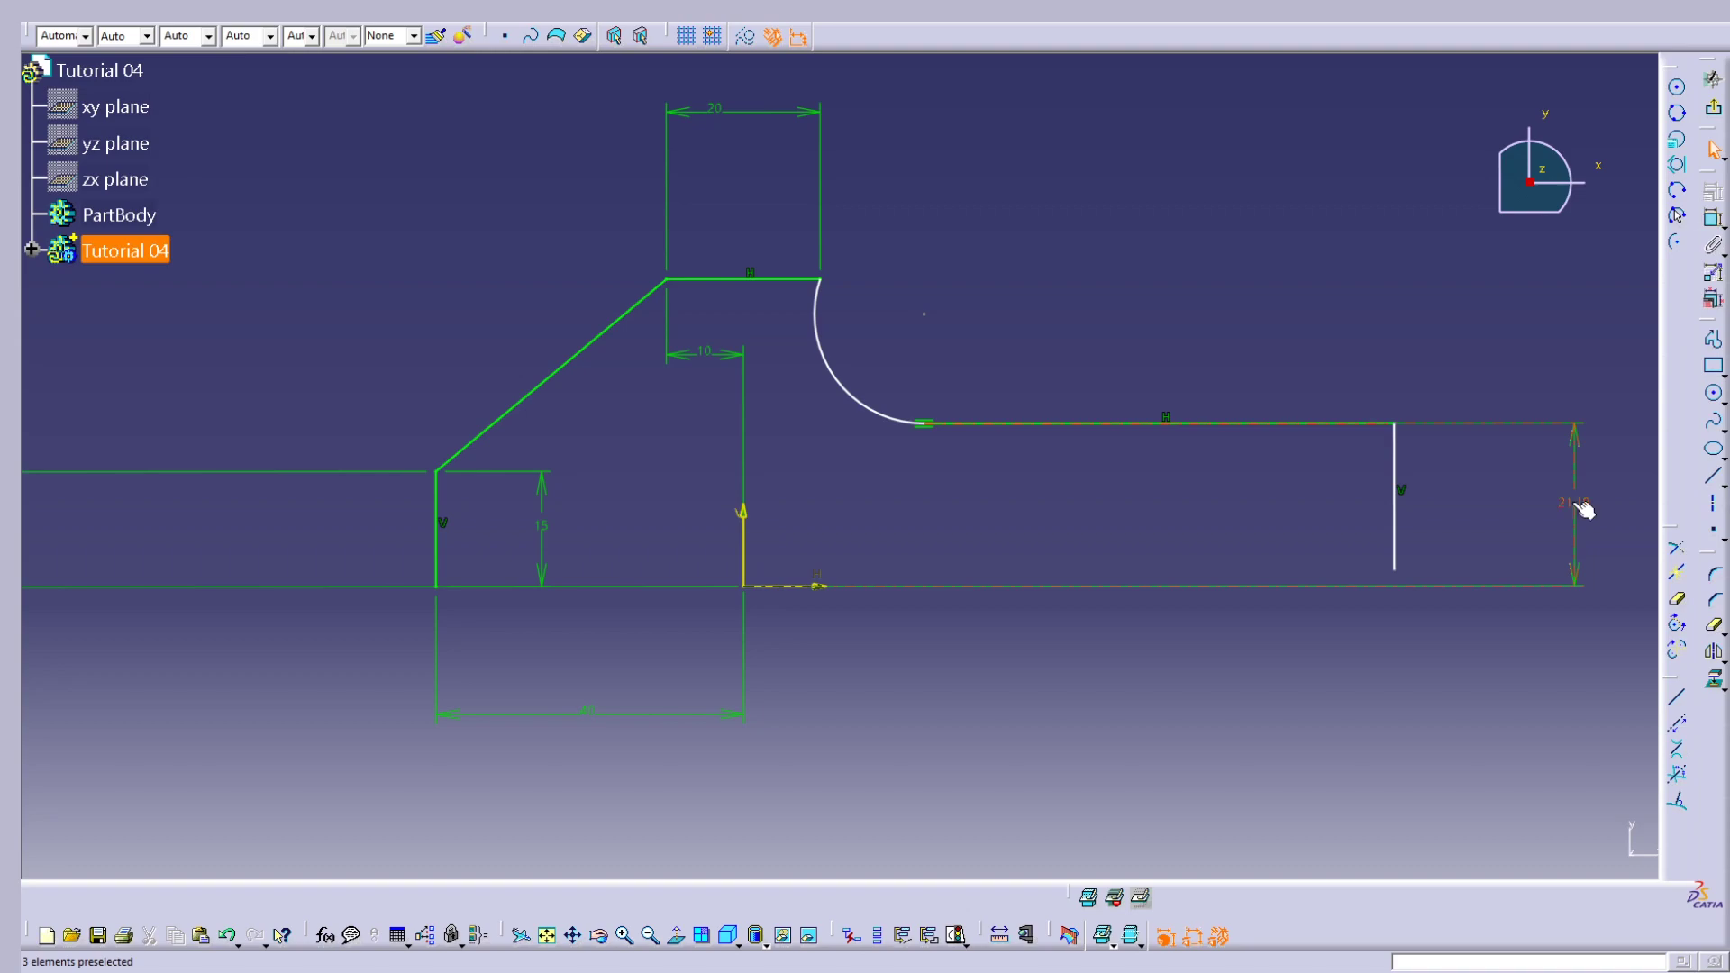
double_click(1584, 510)
type("25")
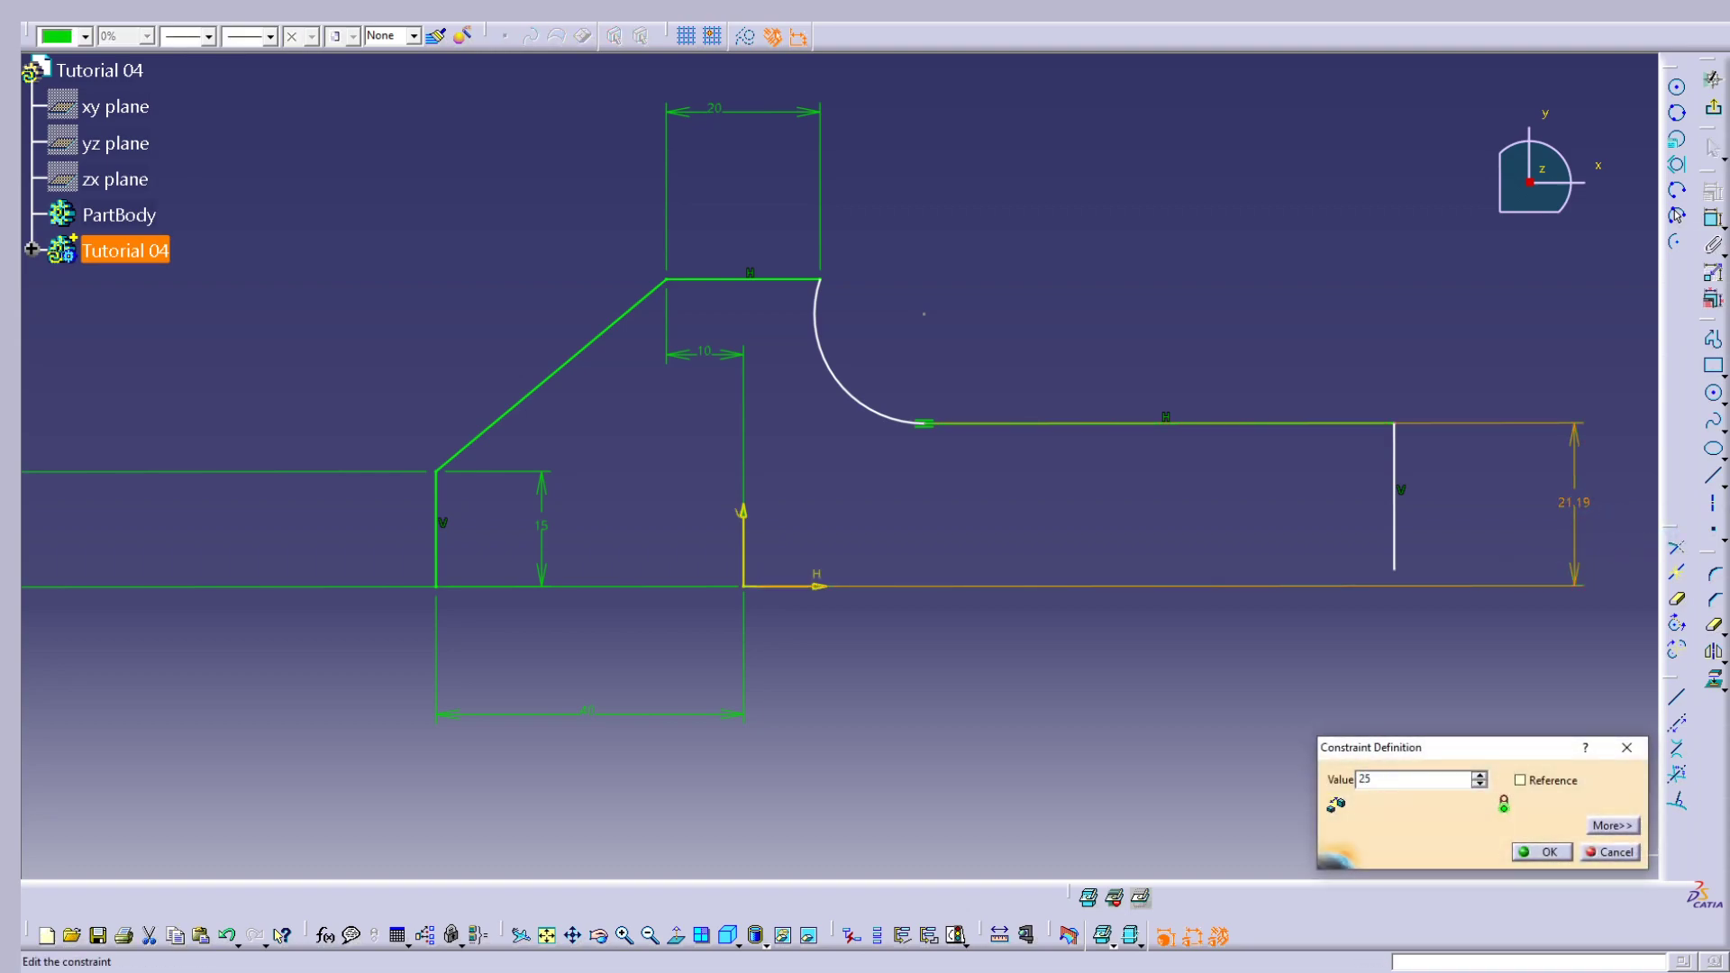
key("Return")
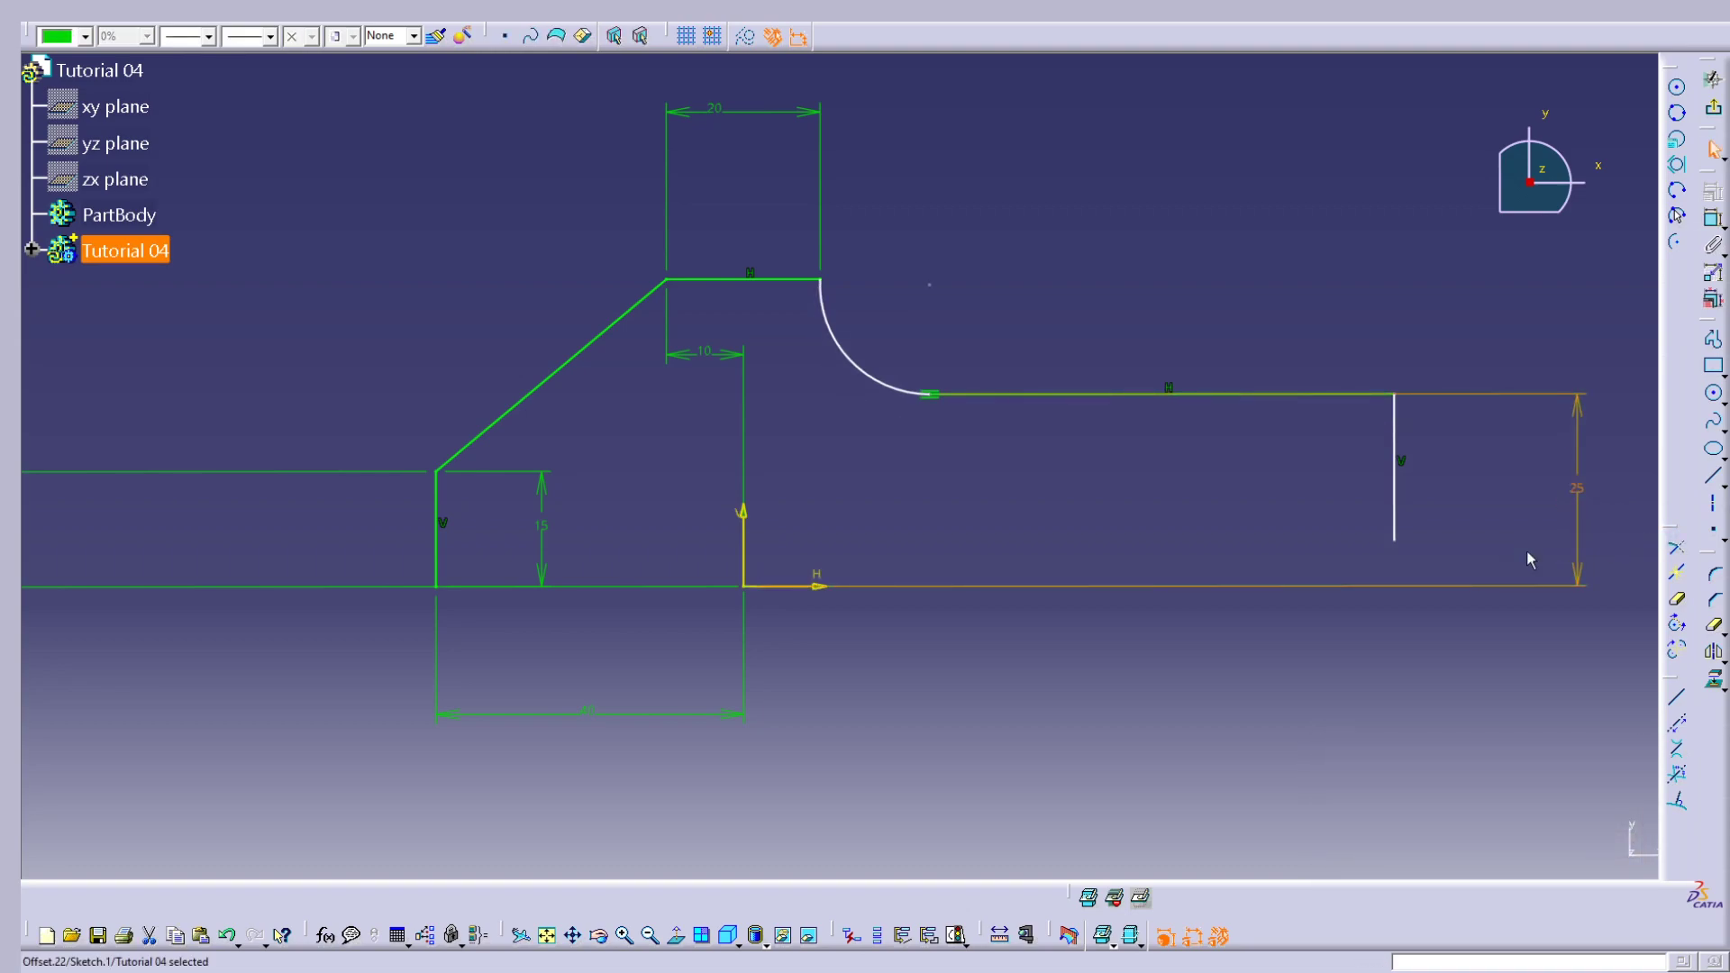
left_click(1128, 247)
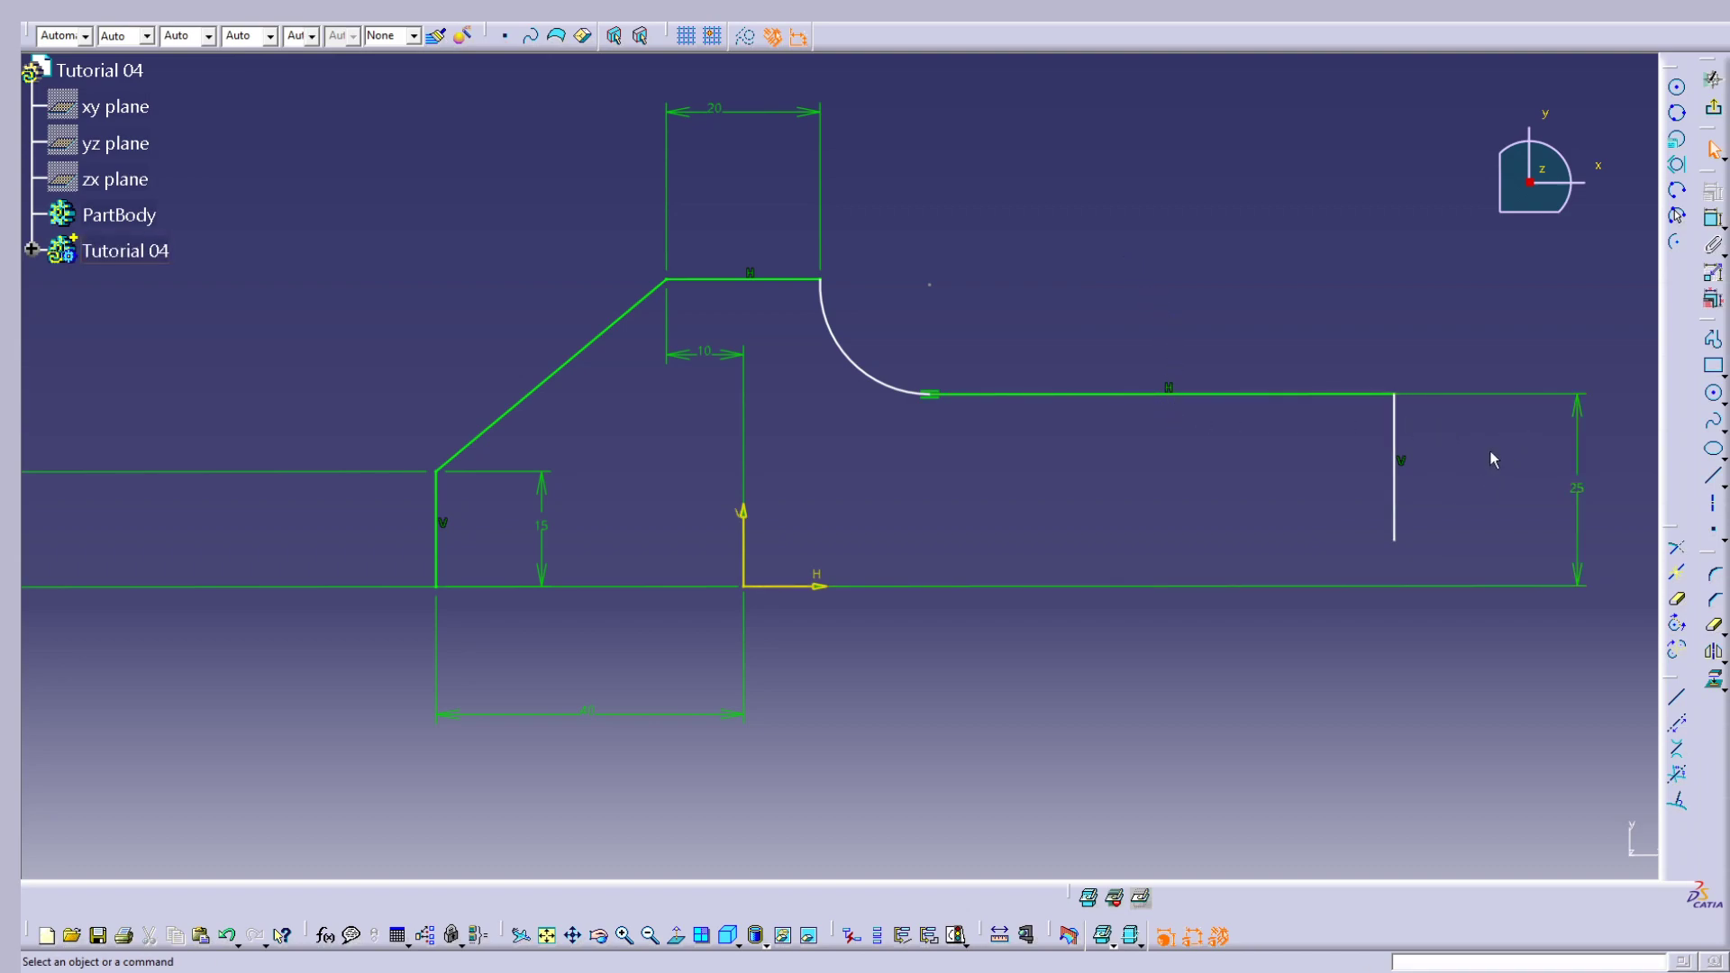
Step: Dimension the right vertical line's horizontal distance from the V axis and set it to 40 mm
left_click_drag(1396, 425, 1343, 459)
left_click(1713, 218)
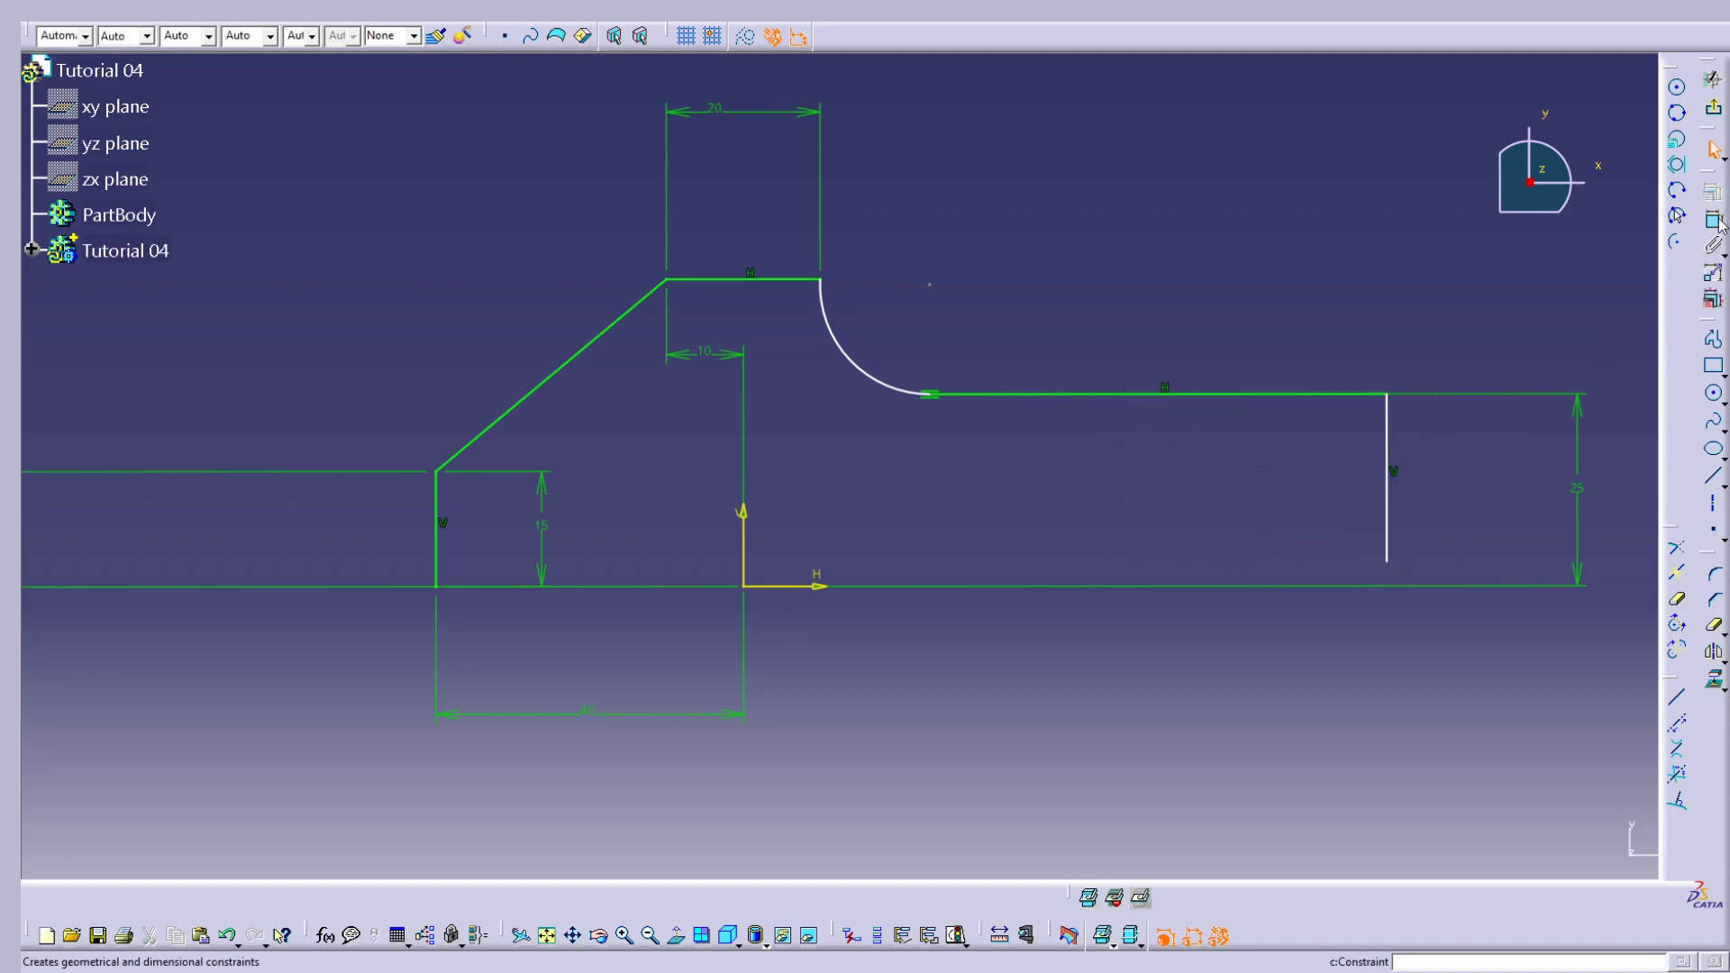
left_click(1388, 431)
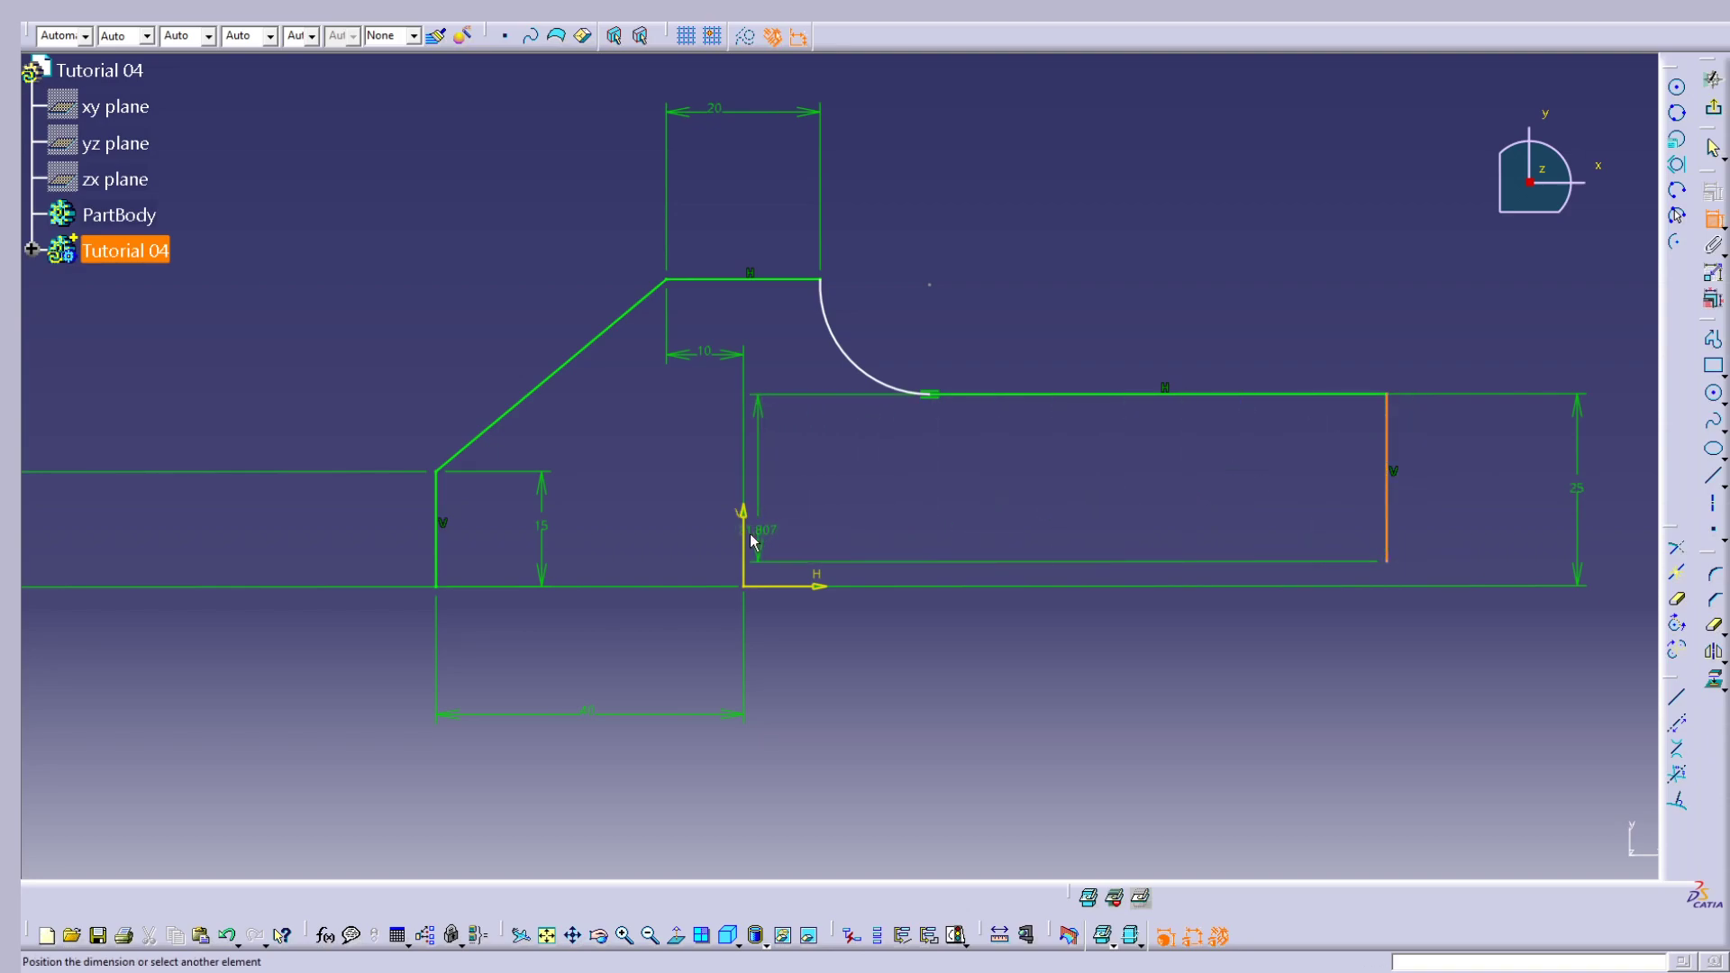
left_click(745, 536)
left_click(977, 525)
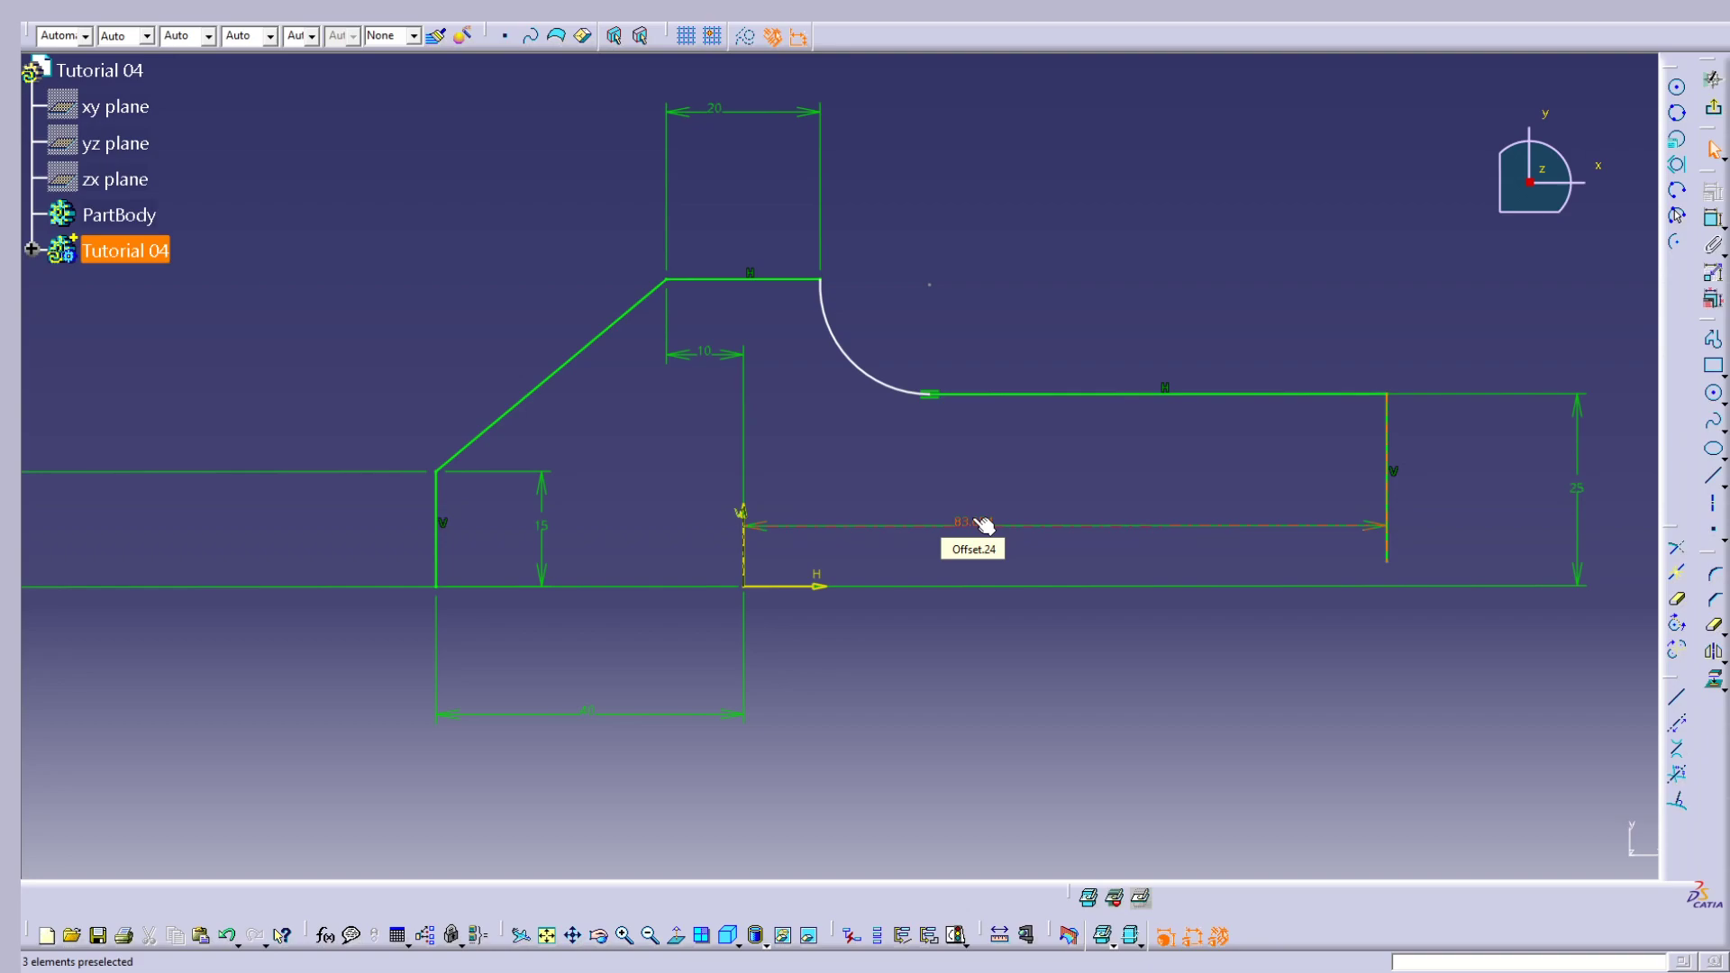
double_click(986, 525)
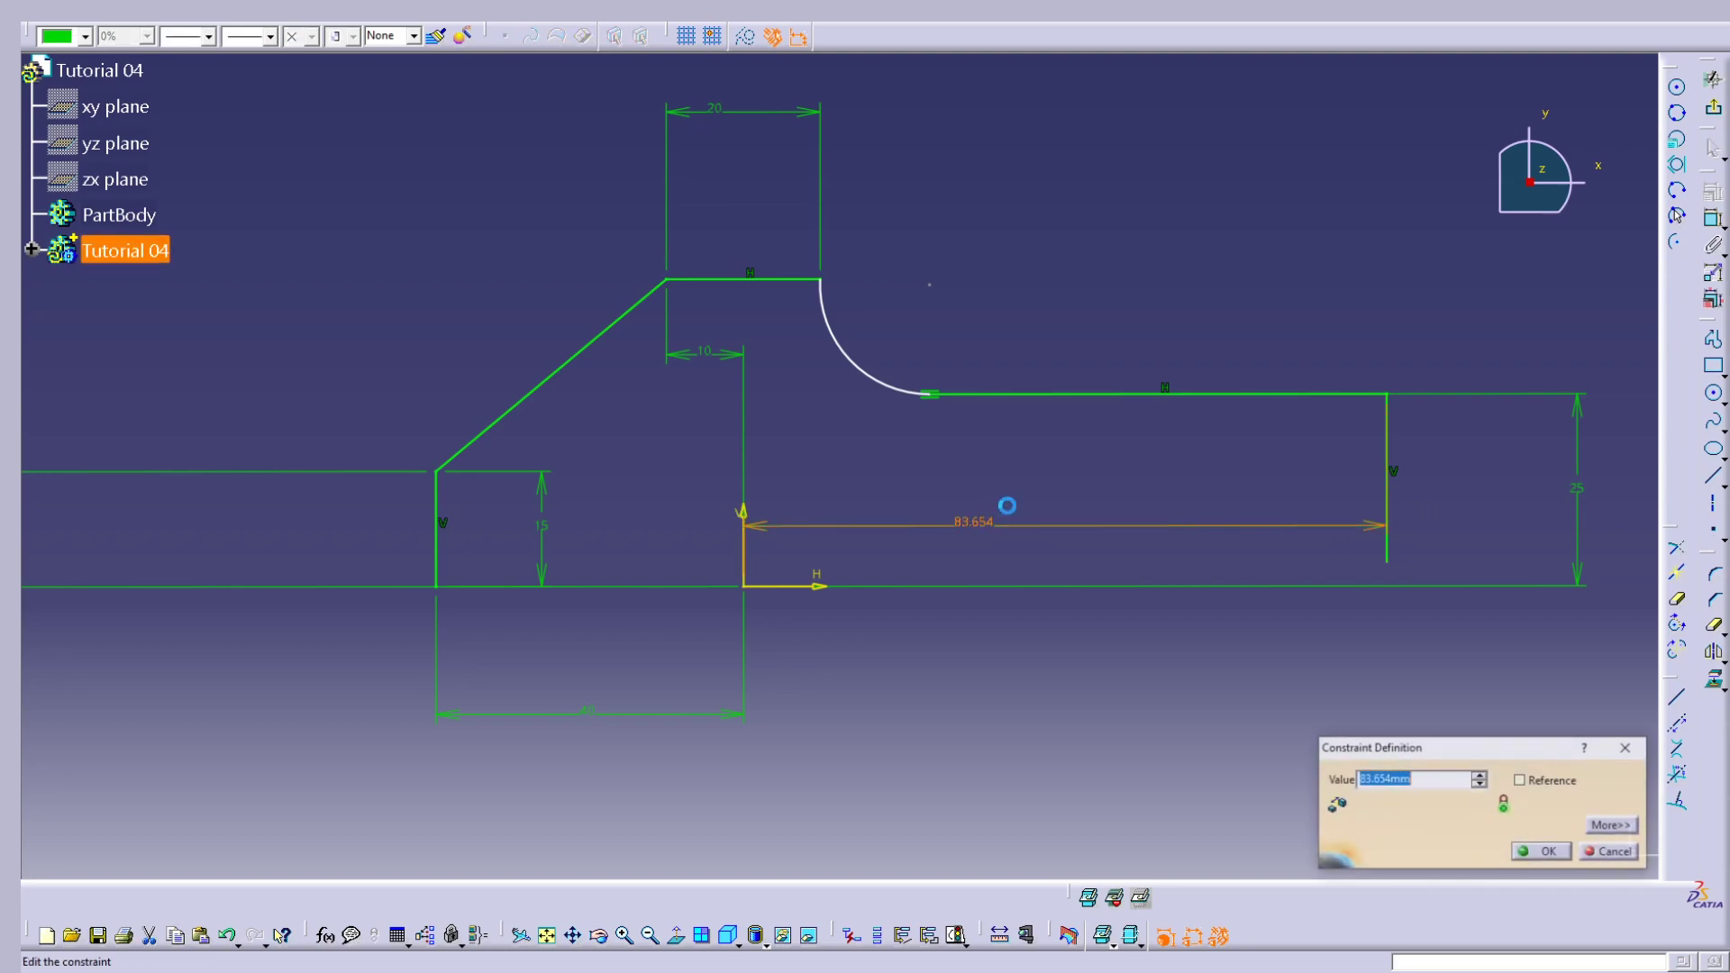
type("40")
key("Return")
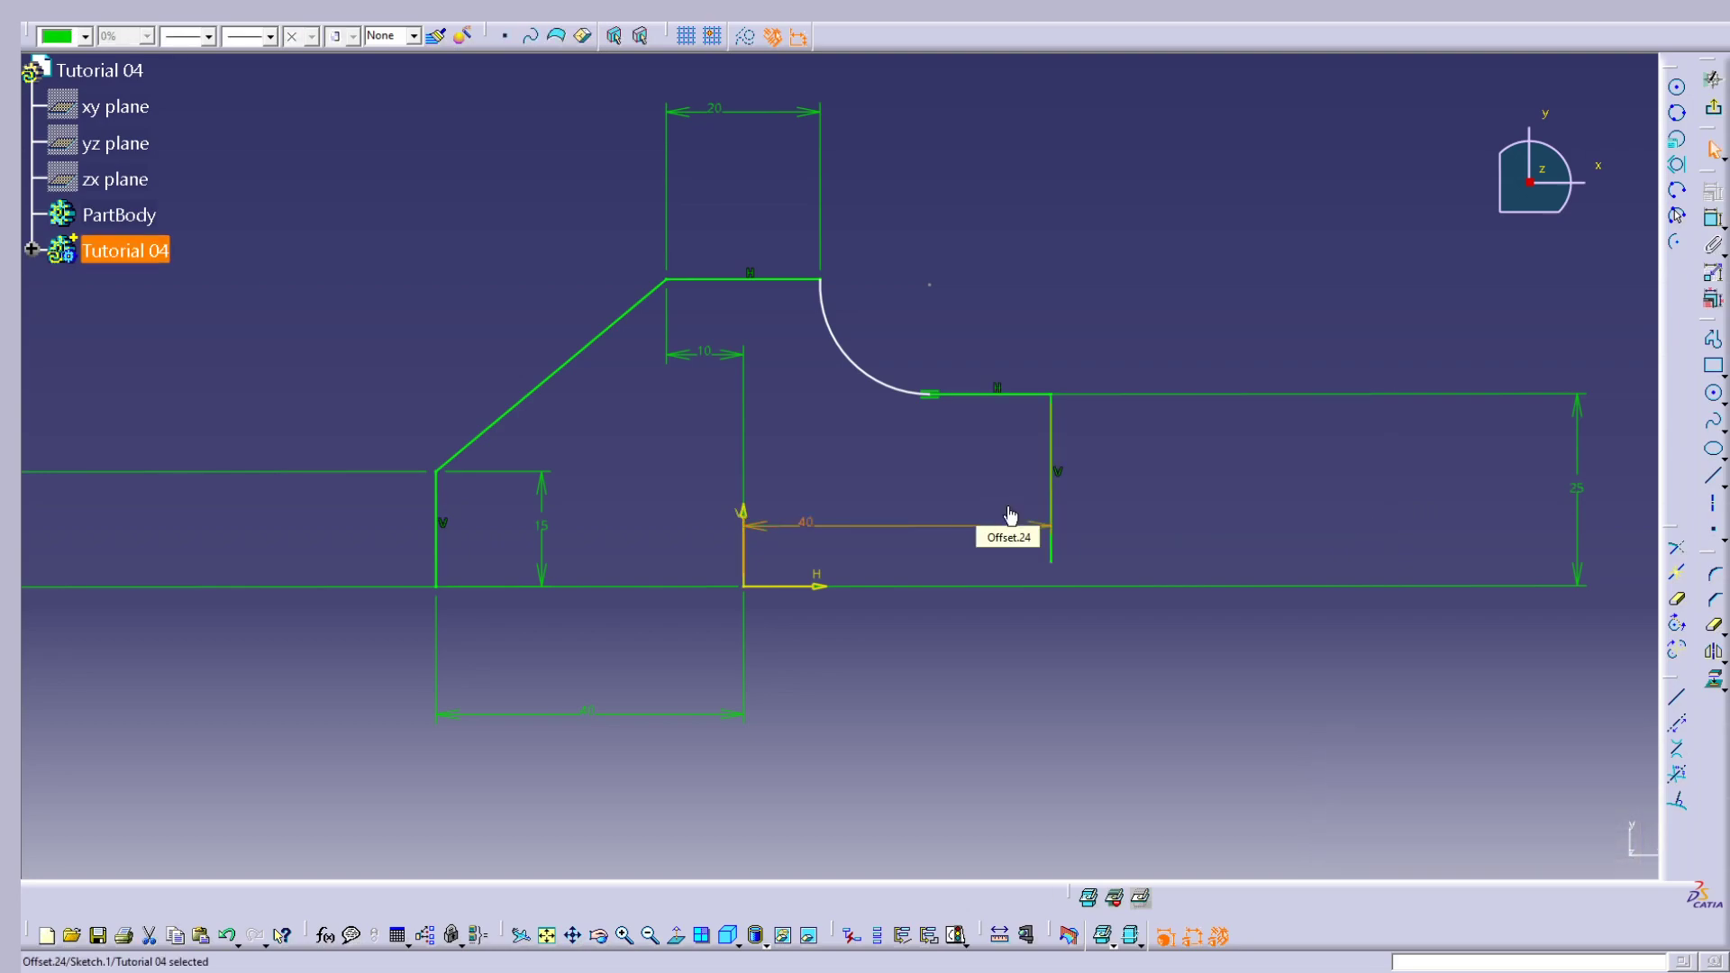
left_click(1006, 377)
left_click(1713, 219)
left_click(1051, 416)
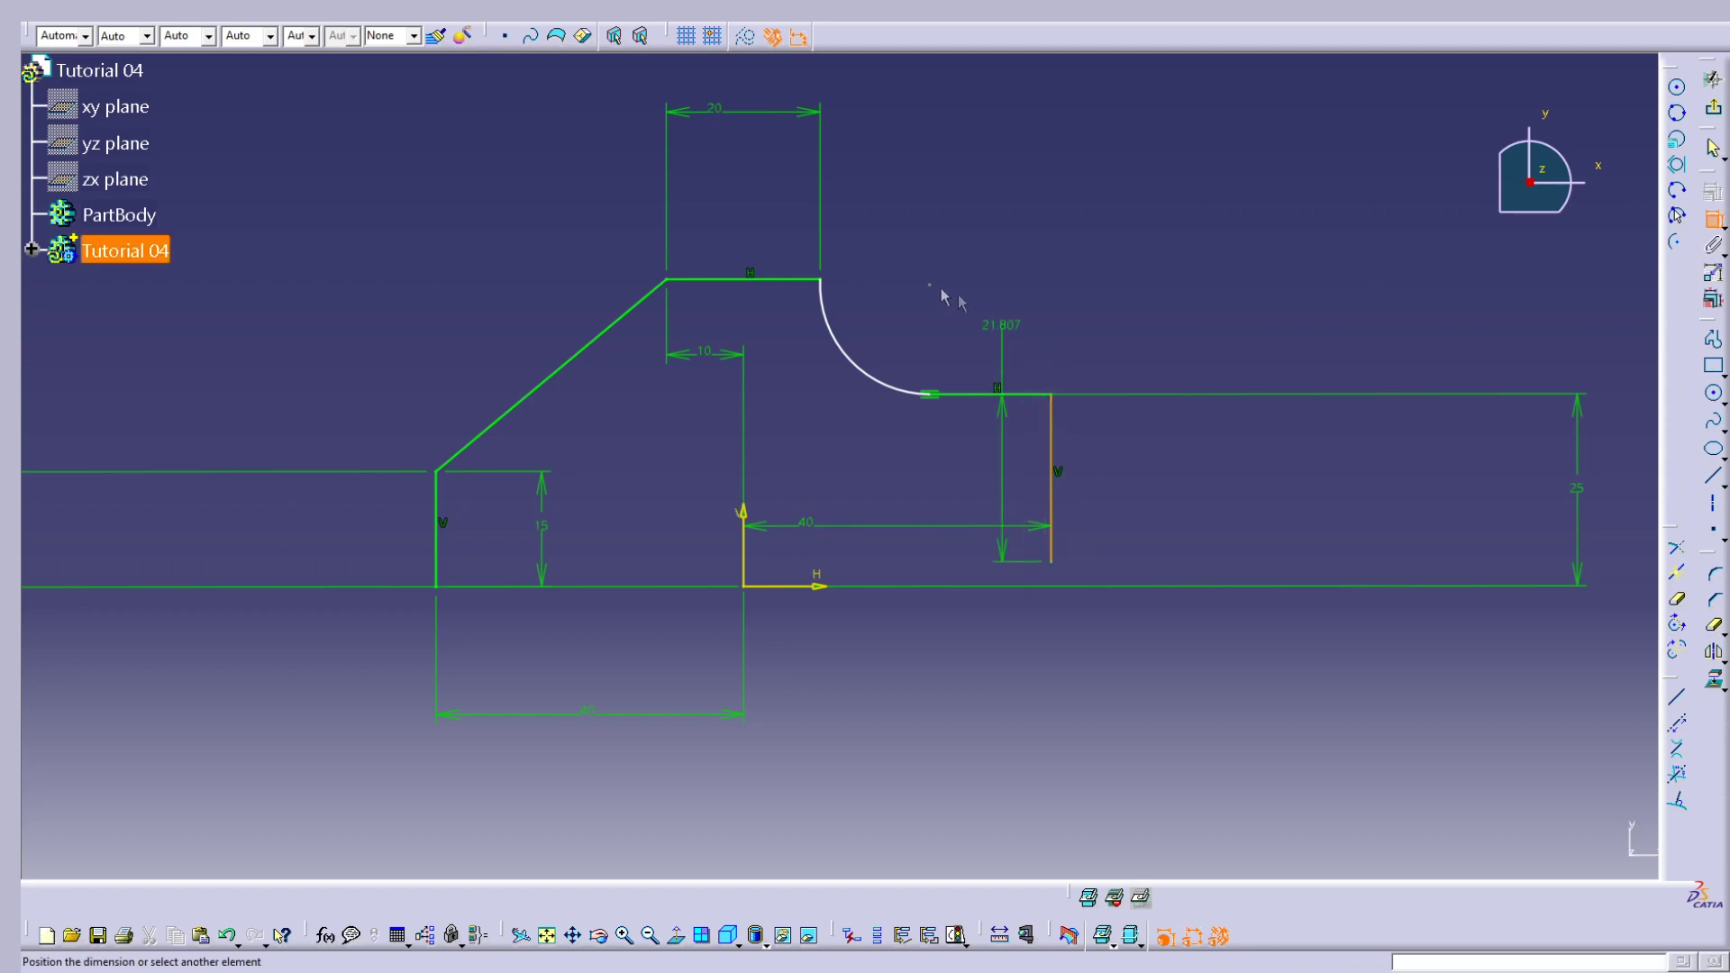
left_click(827, 280)
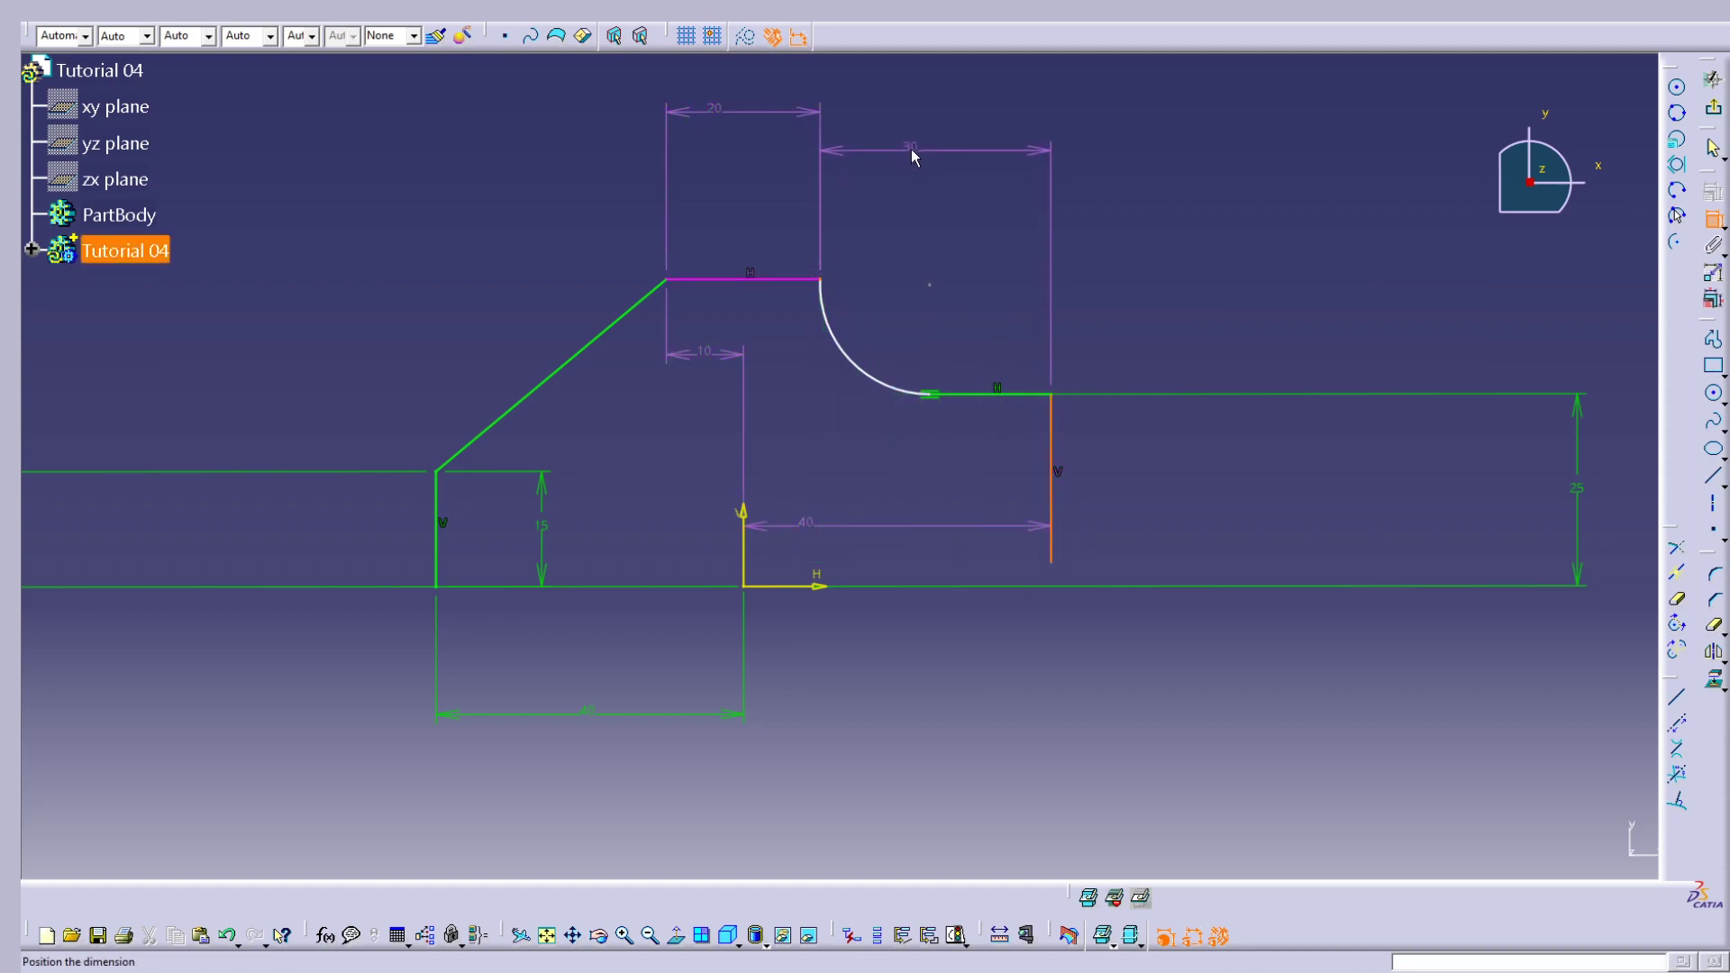
left_click(989, 299)
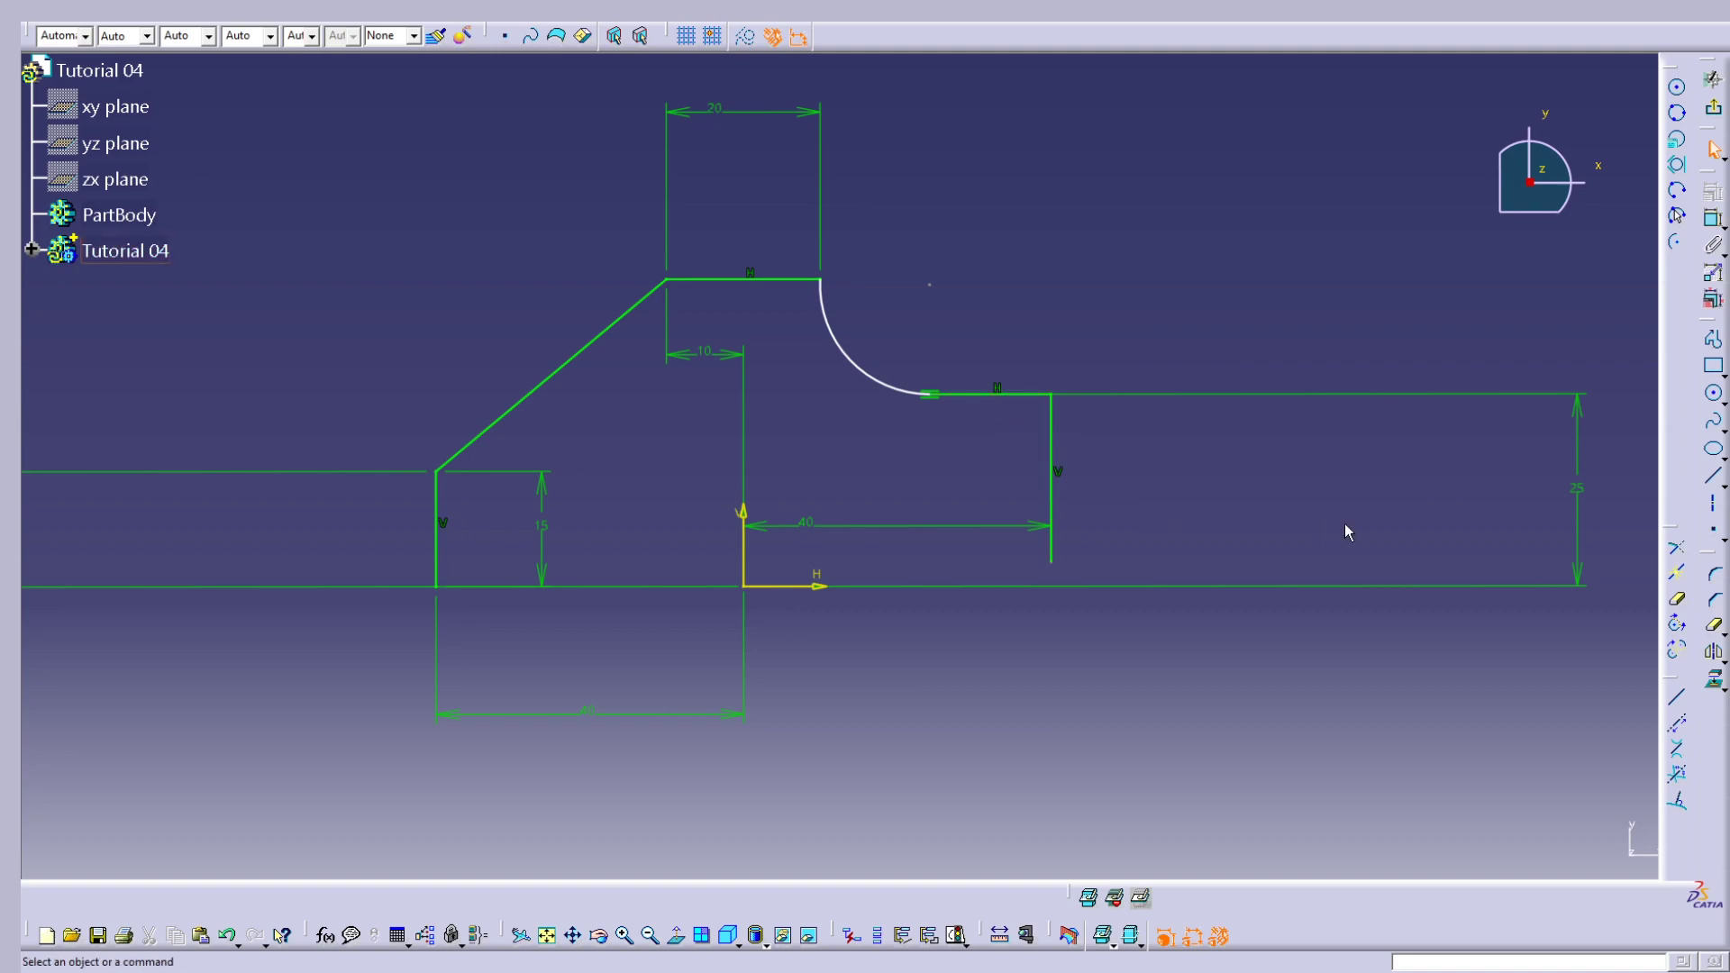
Step: Round the corner between the right horizontal and right vertical lines with Corner and set its radius to 10 mm
left_click(1719, 578)
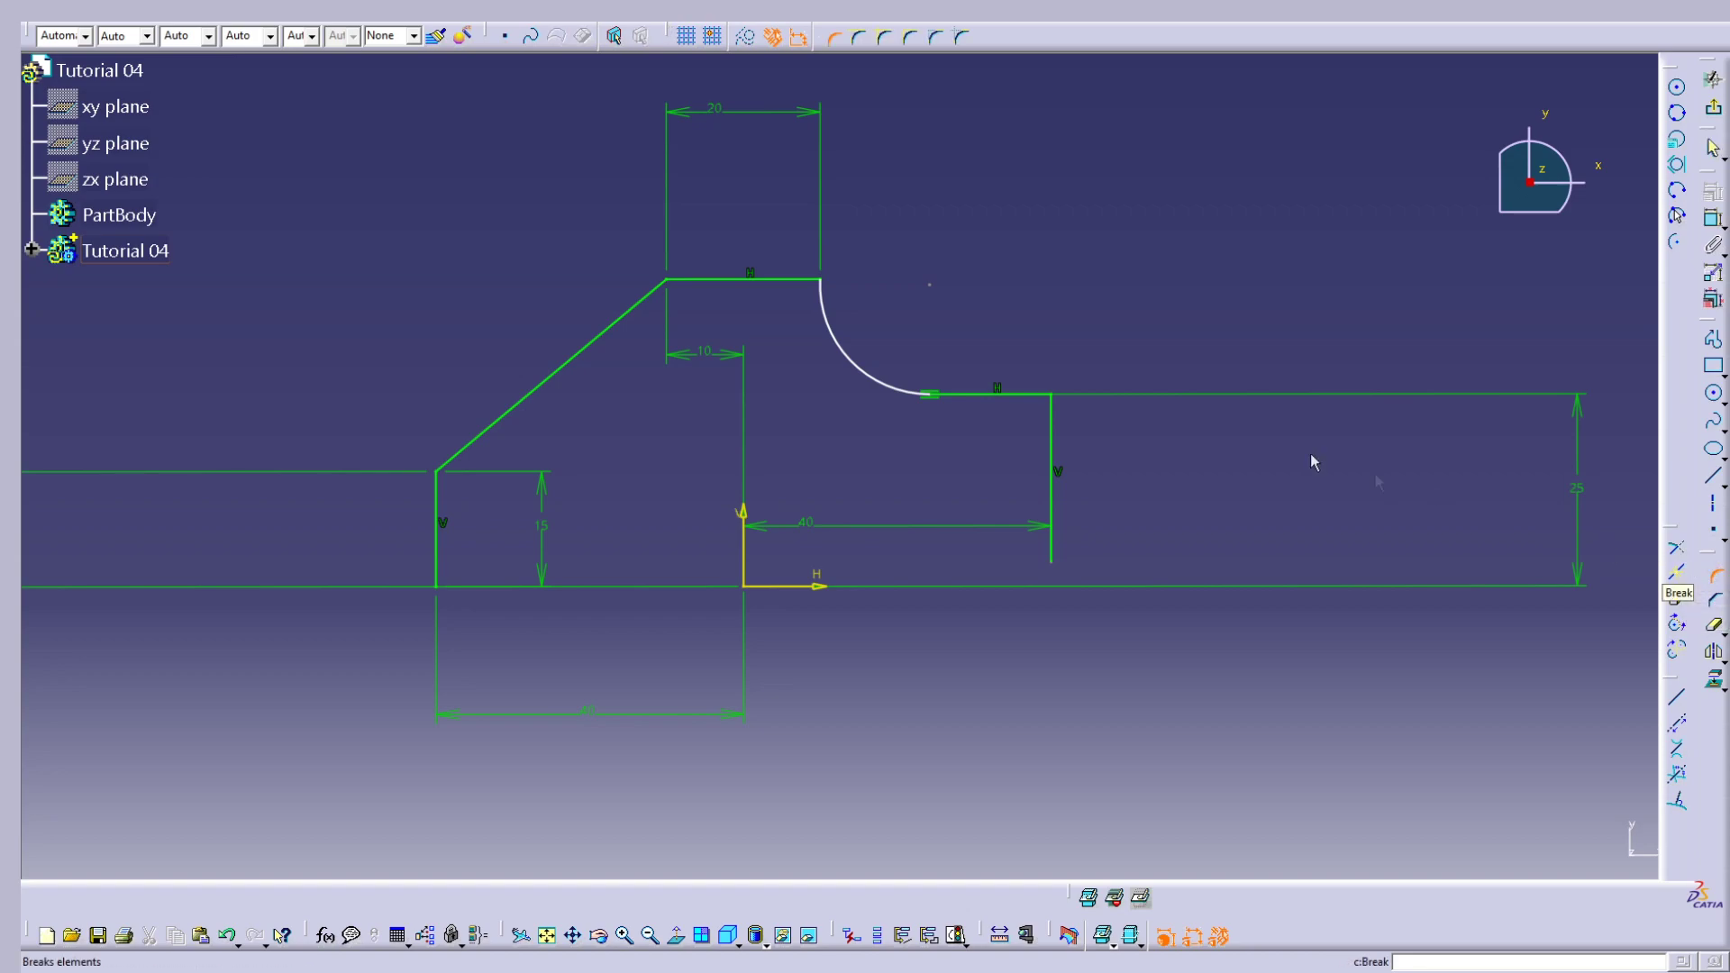
left_click(1051, 440)
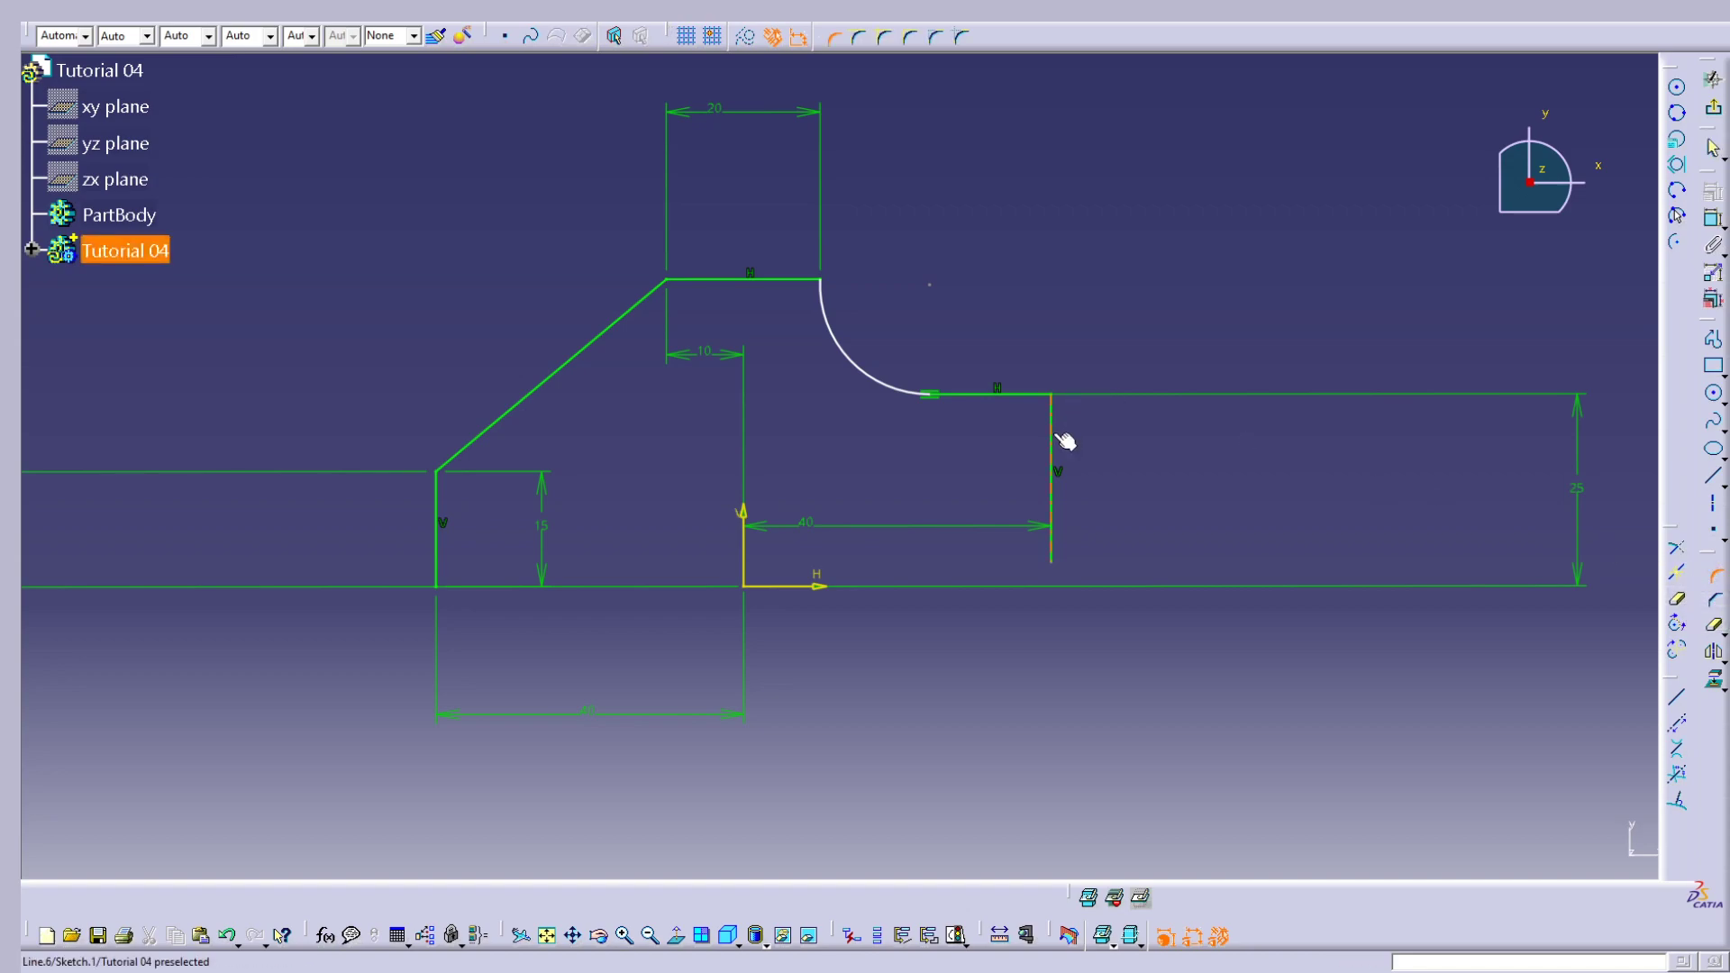
left_click(1018, 395)
left_click(1041, 424)
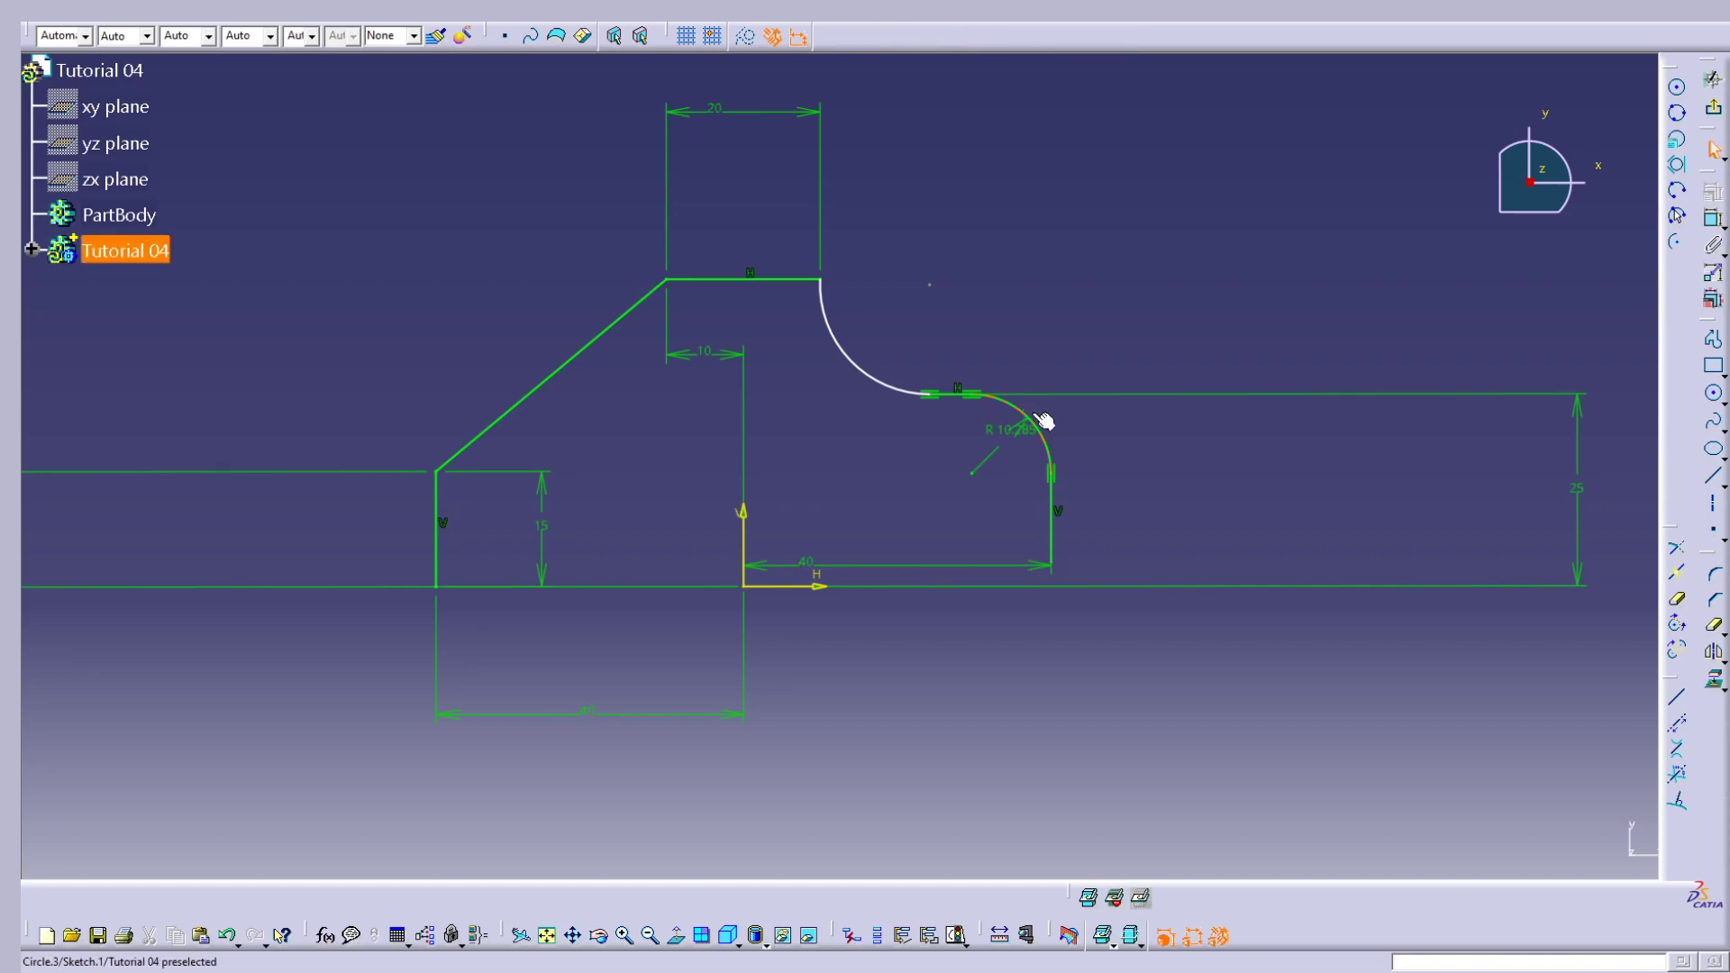
double_click(1012, 432)
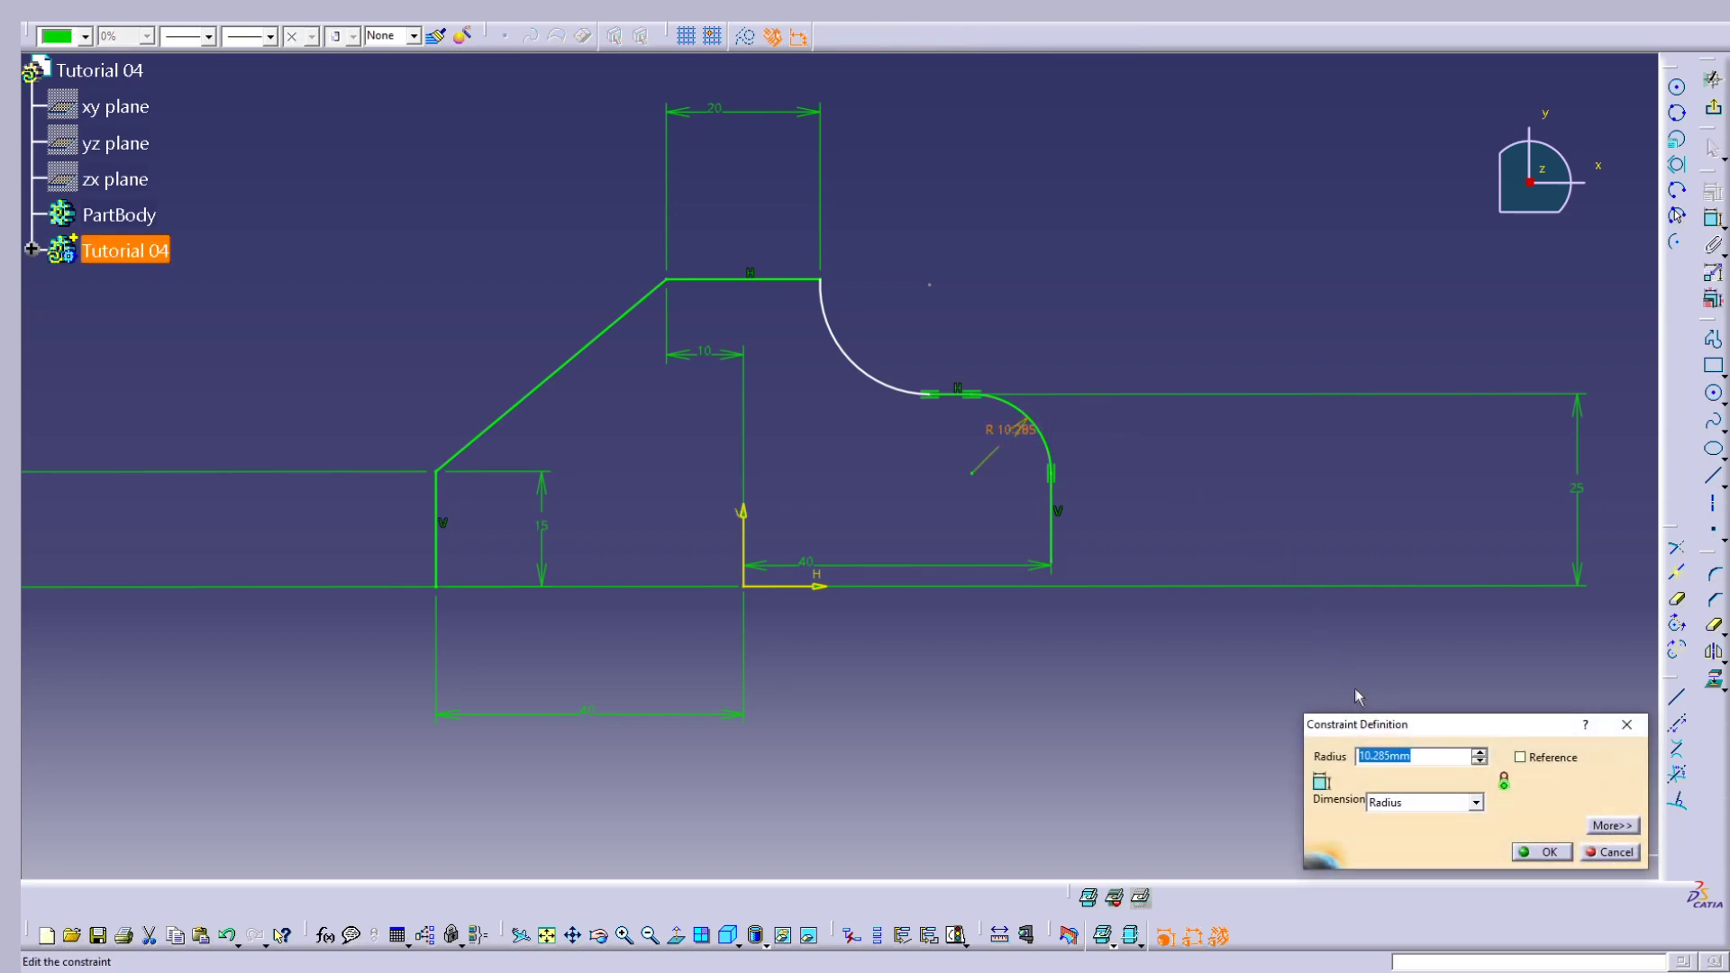
type("10")
key("Return")
left_click(1120, 287)
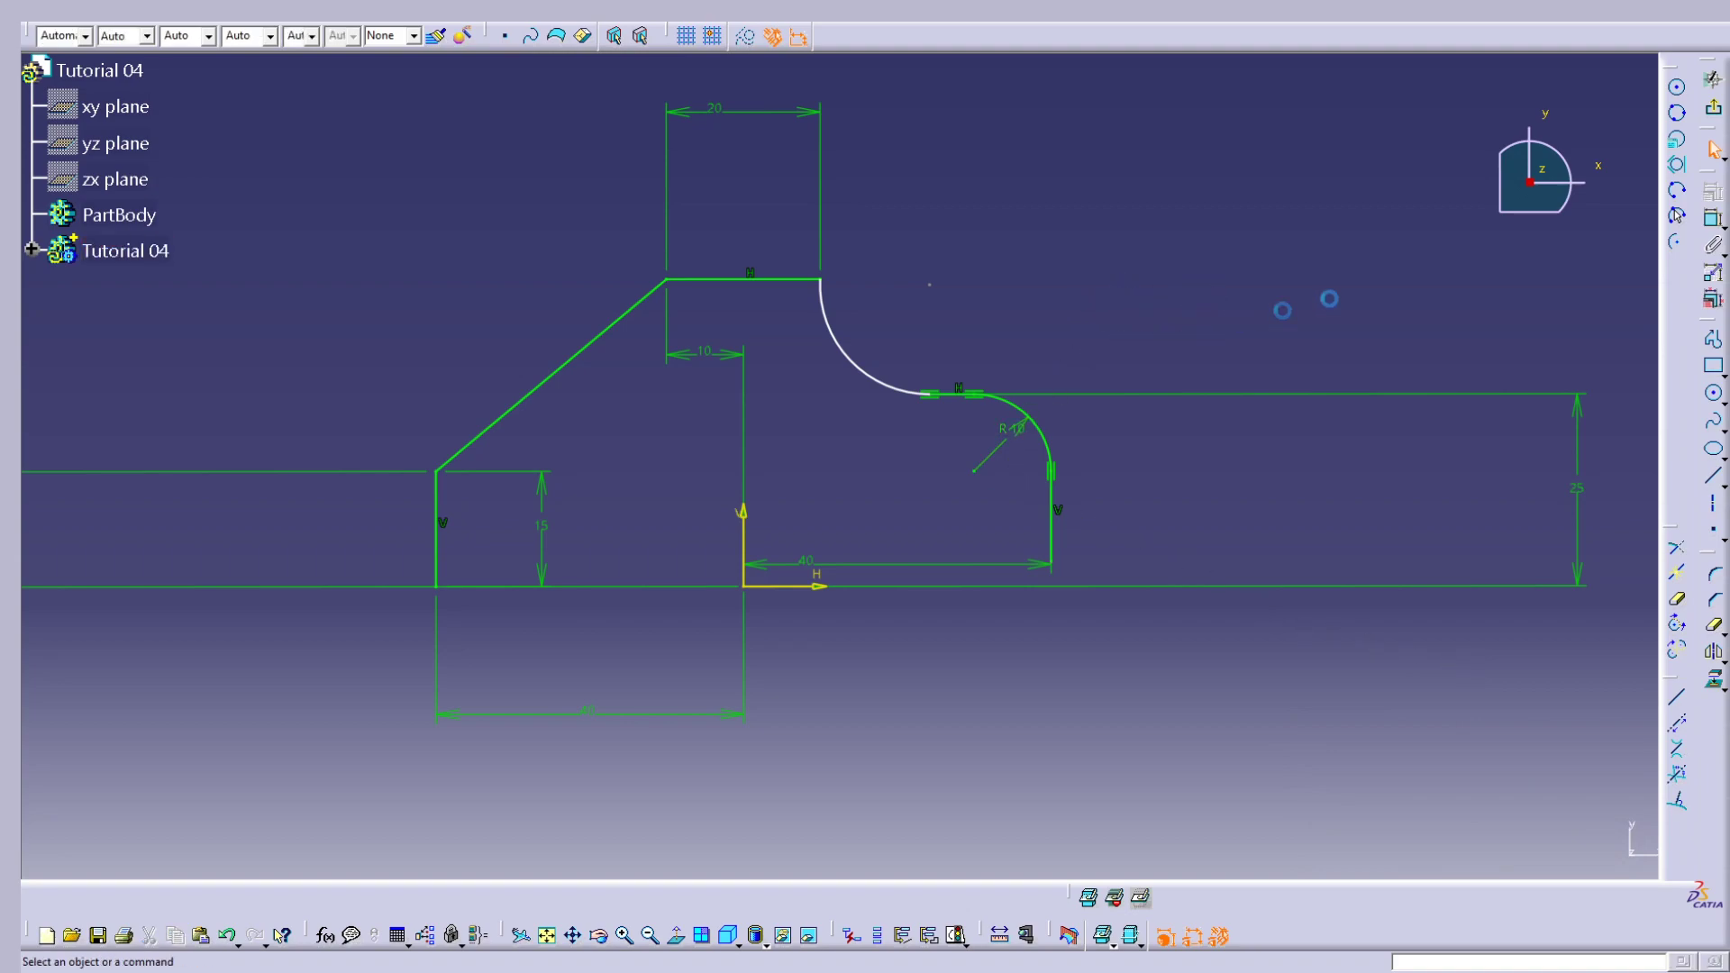
Step: Dimension the concave arc's radius and set it to 15 mm
left_click(1713, 219)
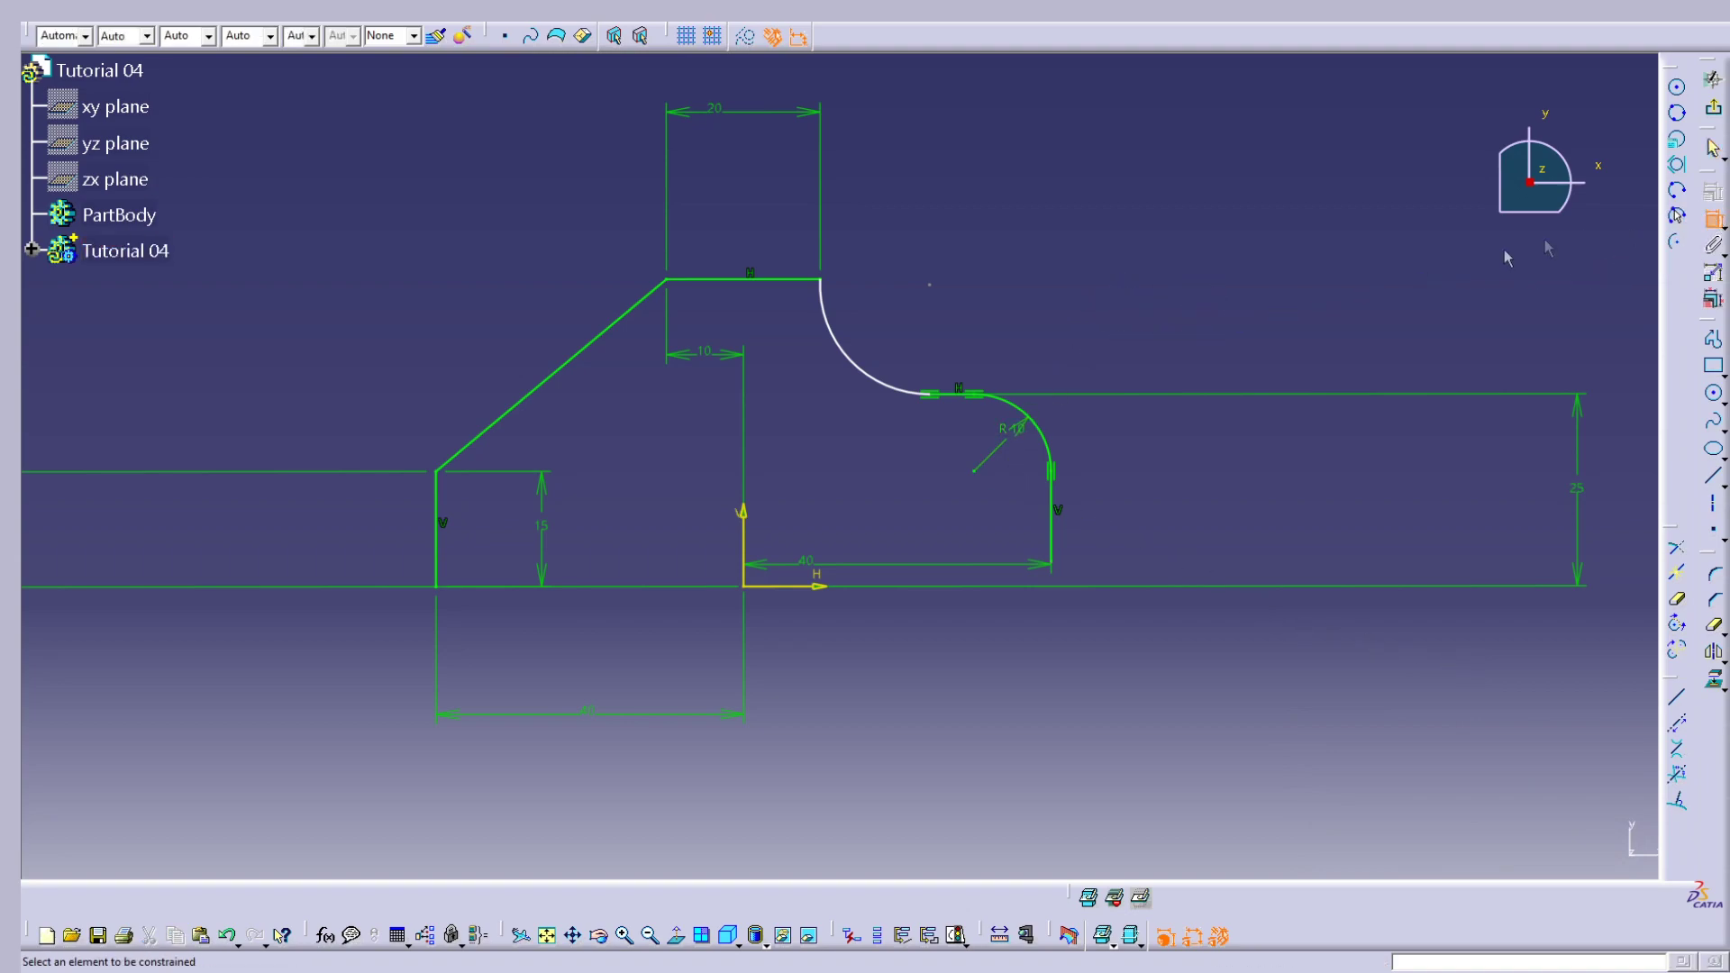
left_click(845, 354)
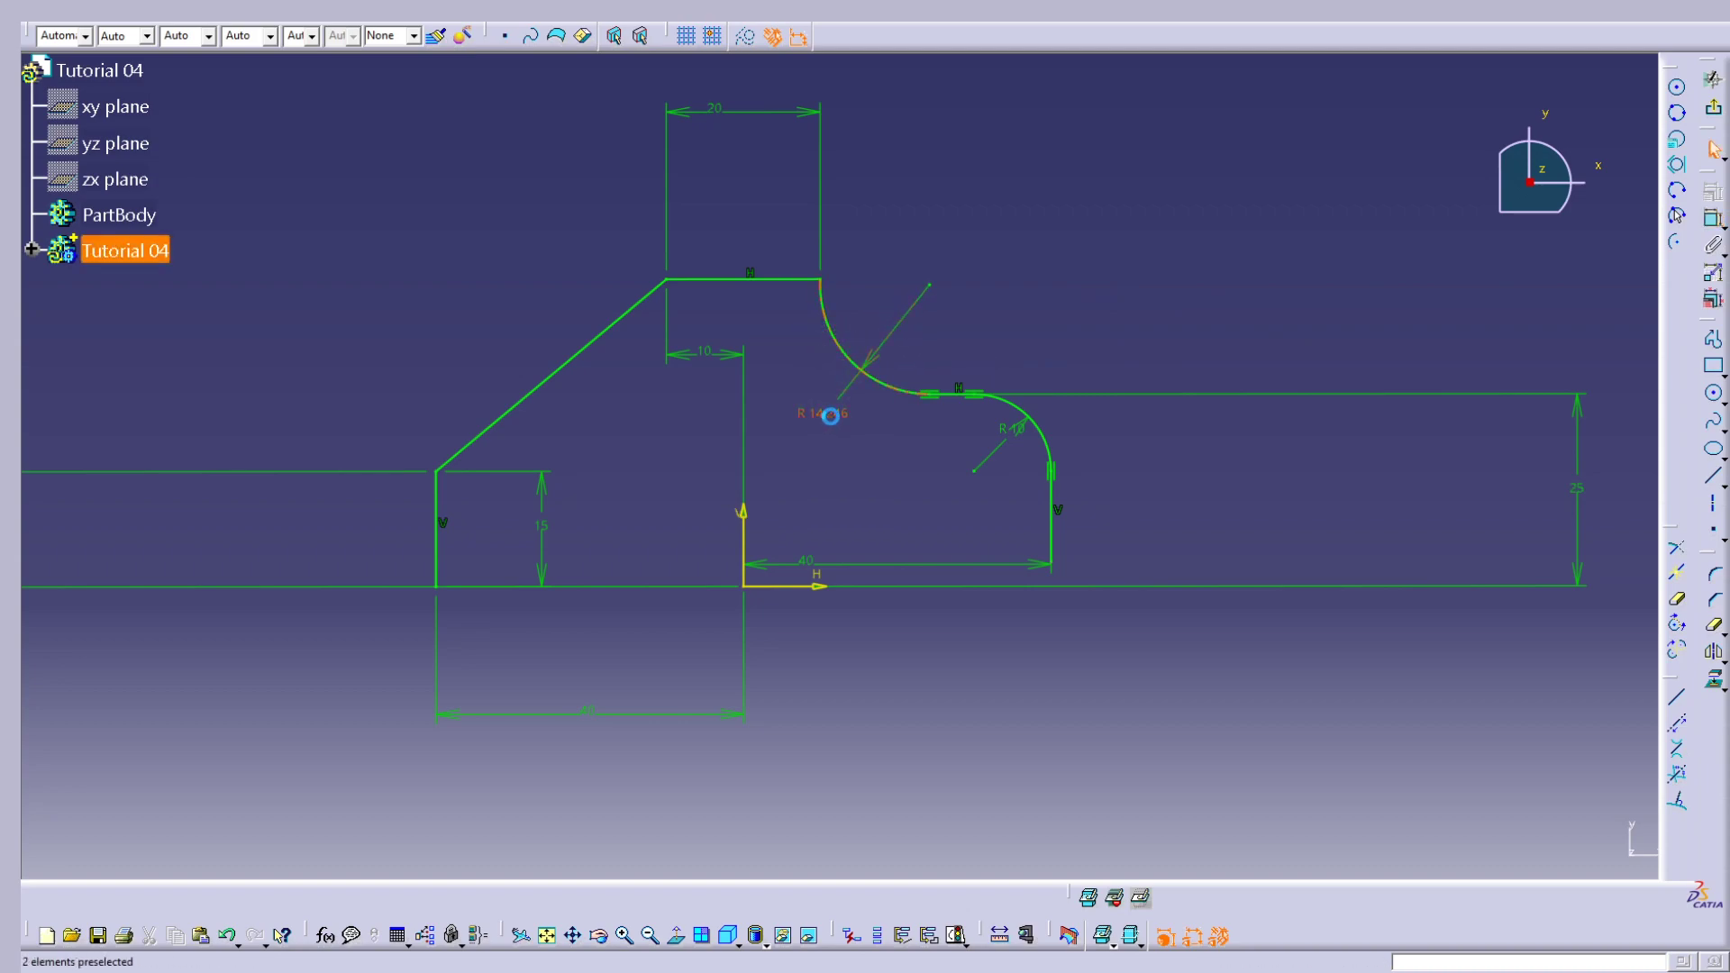
left_click(830, 416)
double_click(830, 415)
type("15mm")
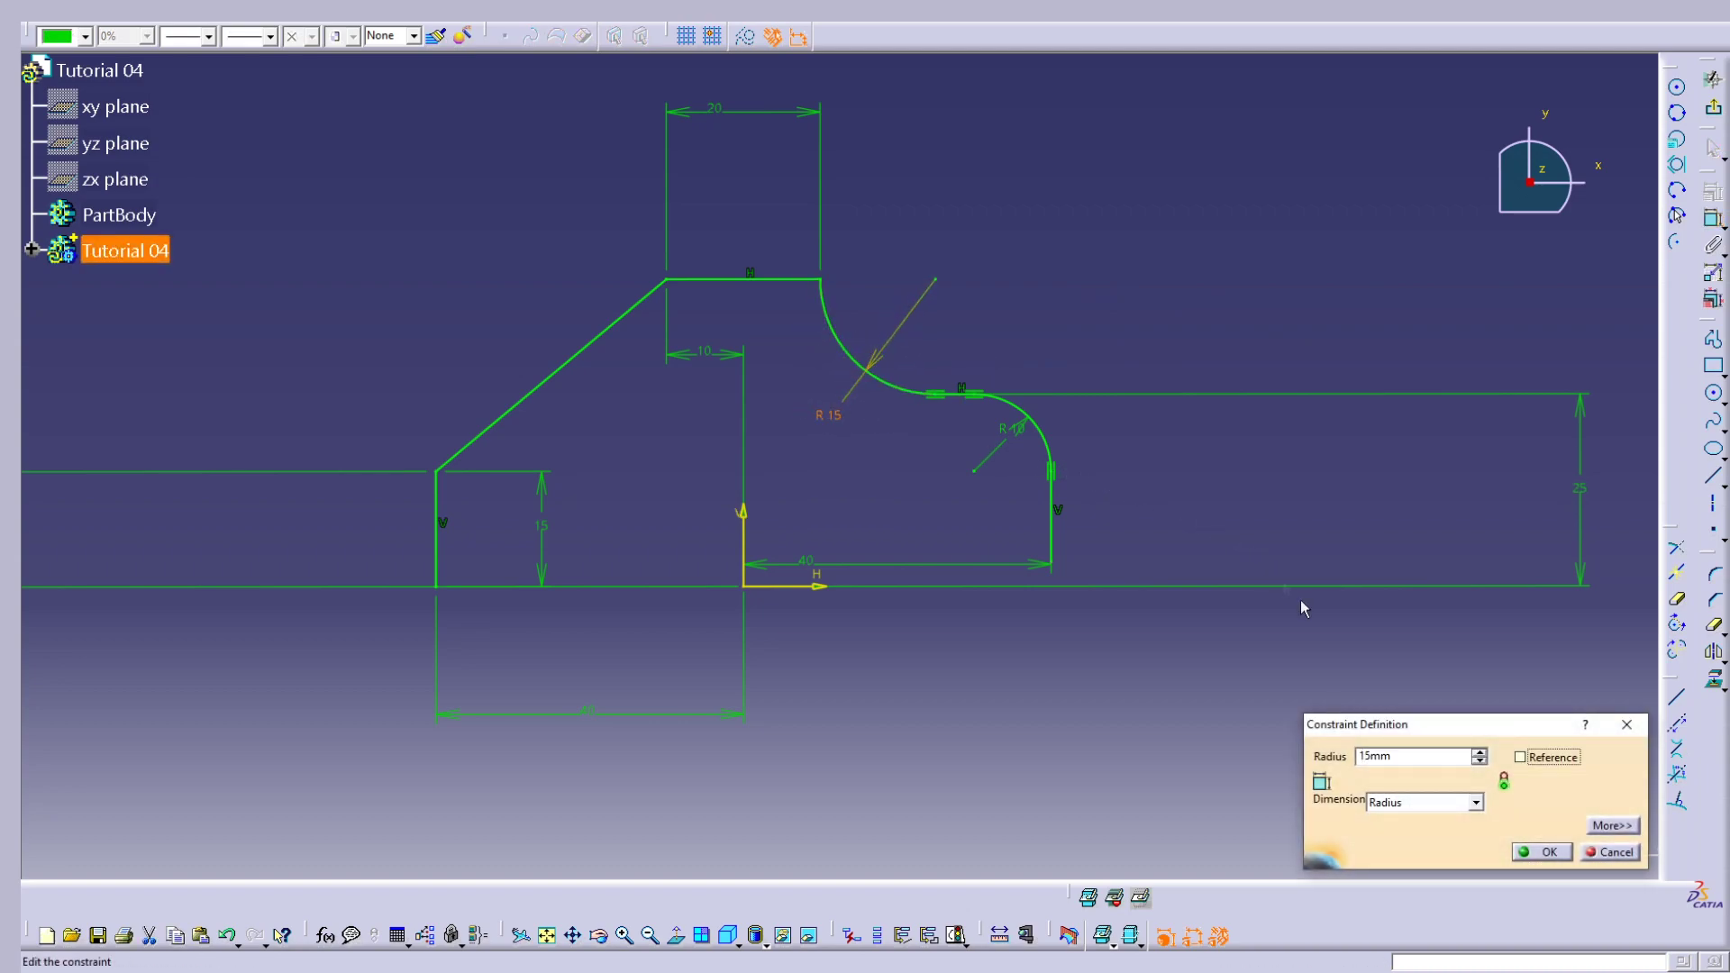
key("Return")
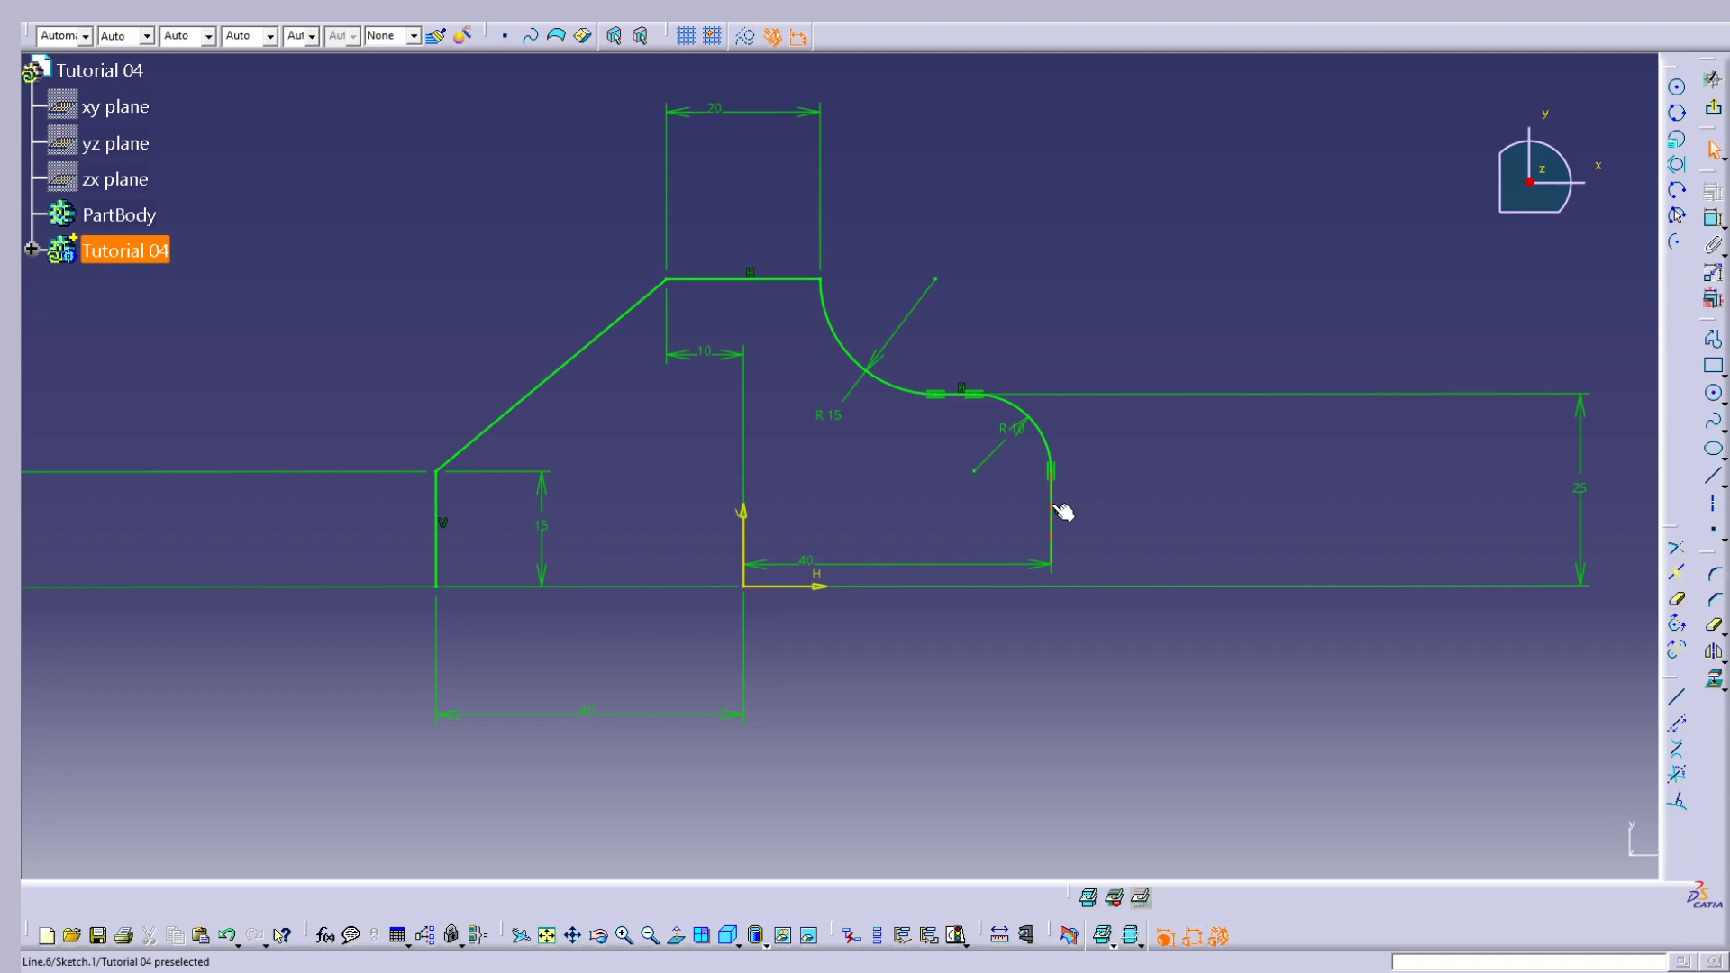
Step: Constrain the lower endpoint of the right vertical line to be coincident with the H axis
left_click(1054, 566)
left_click(836, 586, "ctrl")
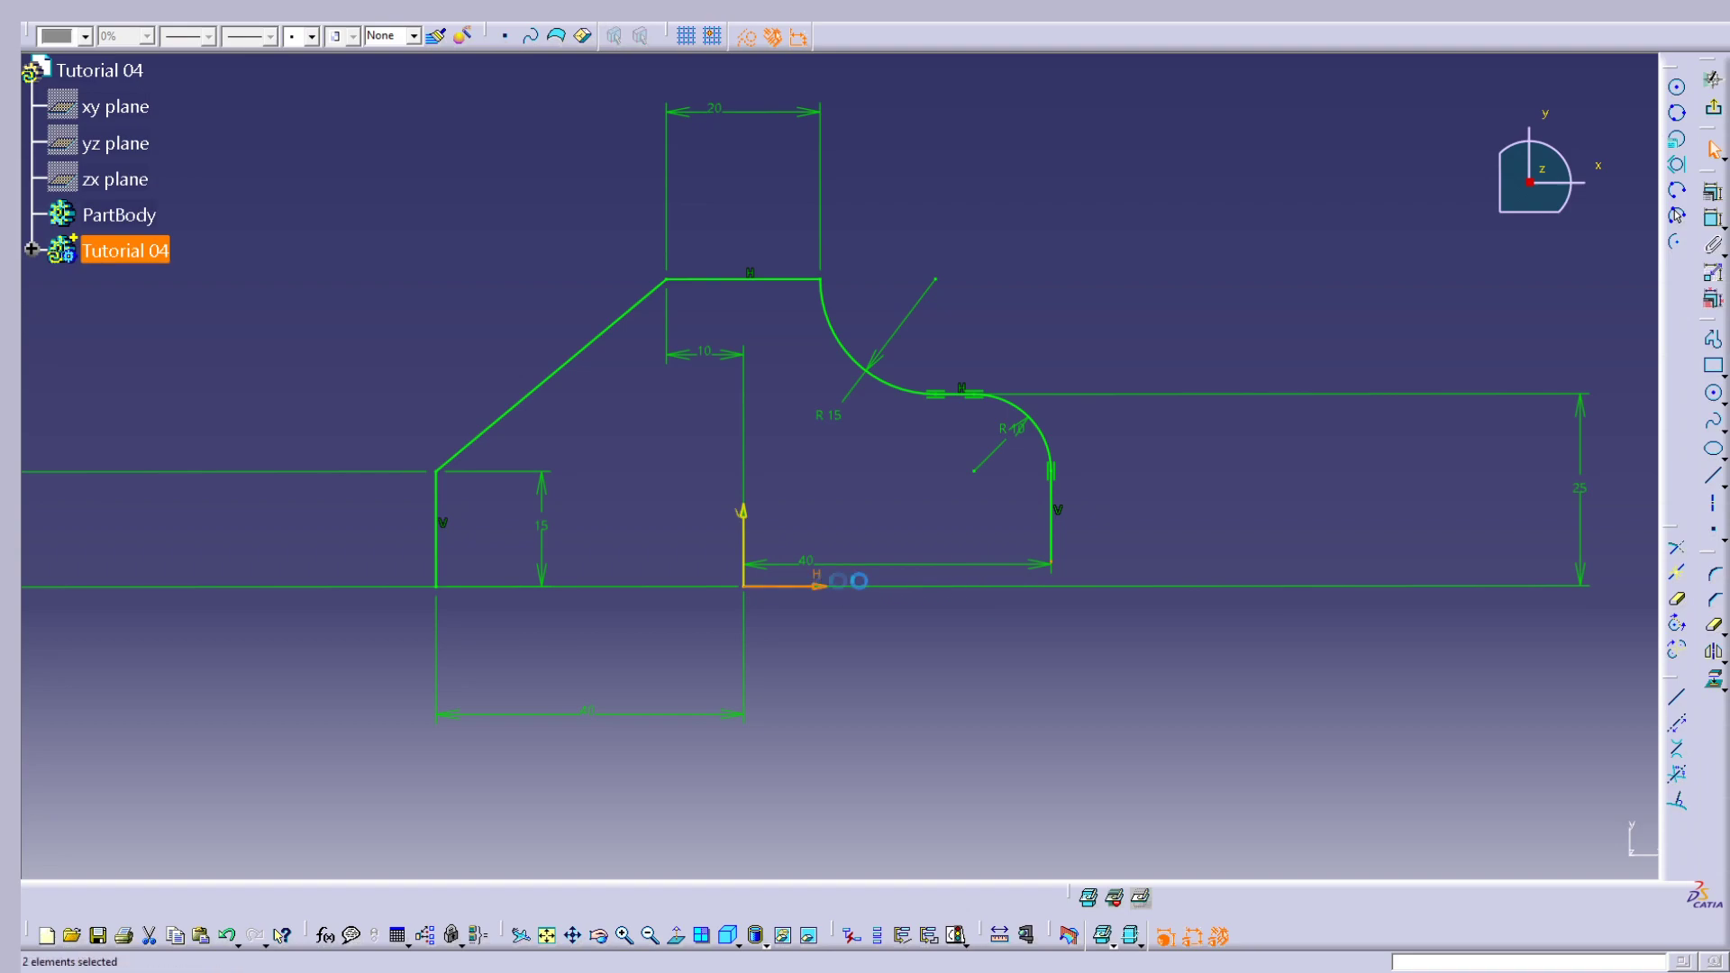
left_click(1713, 272)
left_click(1593, 674)
key("Return")
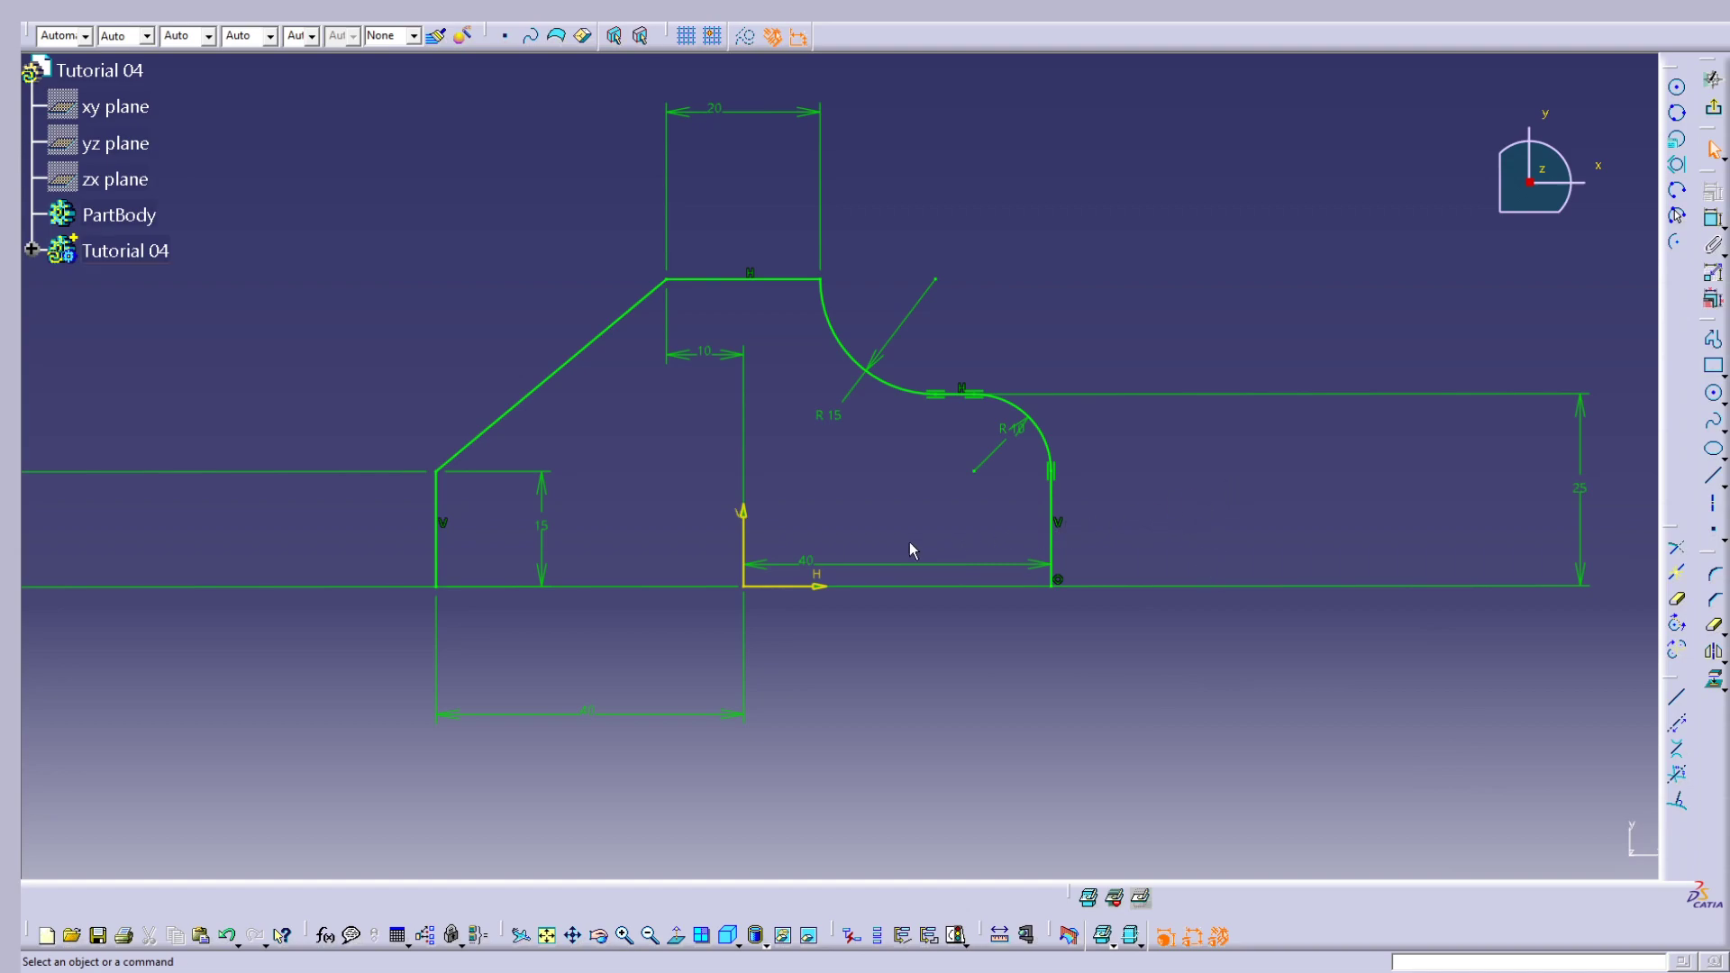
Step: Tidy the sketch by moving the right 40 mm width dimension below the profile and the left height dimensions closer to it
left_click_drag(852, 574, 879, 717)
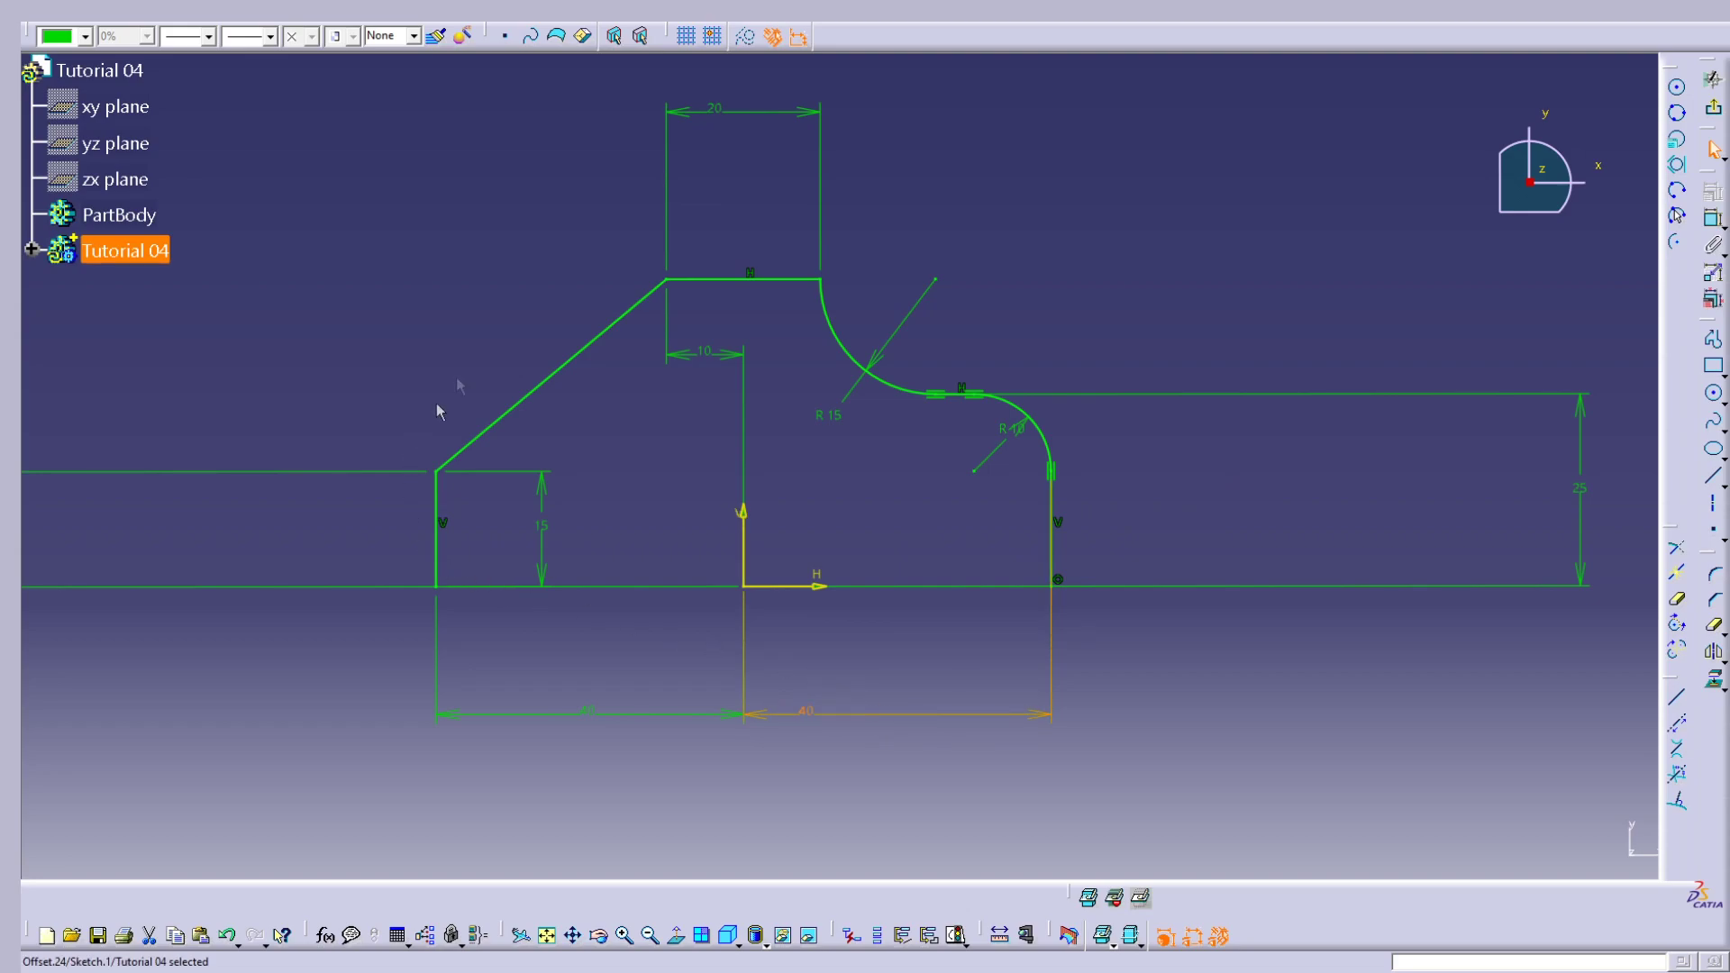
left_click(546, 935)
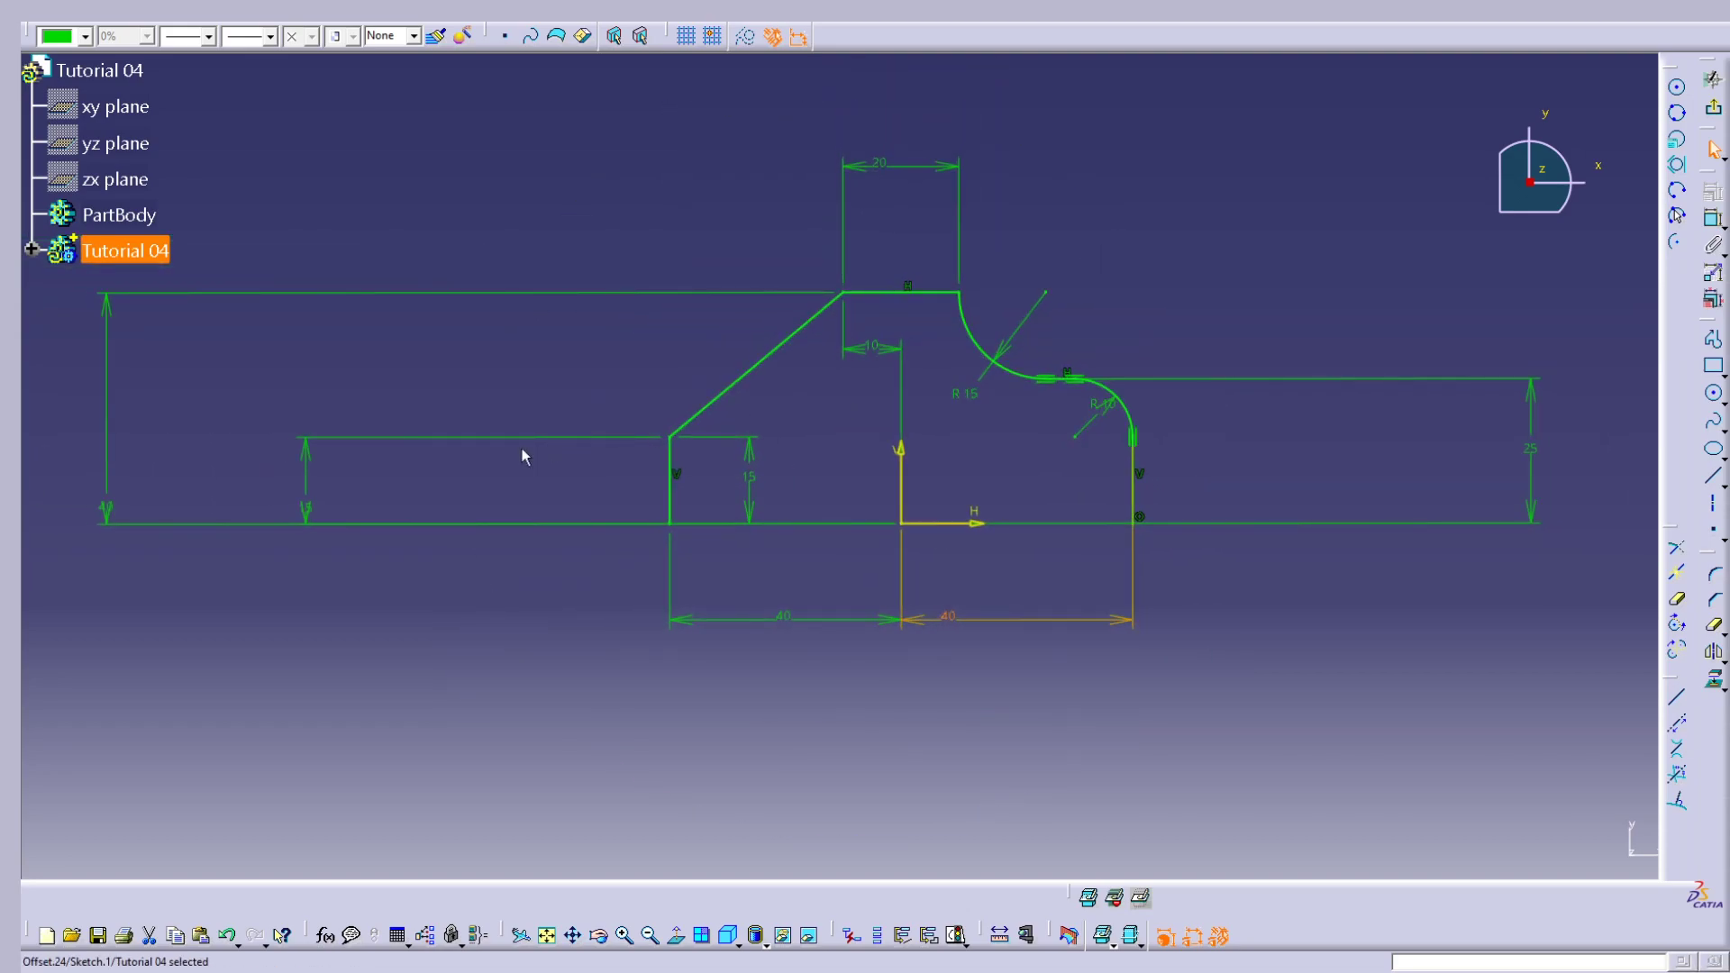
left_click_drag(308, 479, 630, 473)
left_click_drag(109, 362, 587, 397)
mouse_move(997, 410)
middle_mouse_down()
mouse_move(992, 346)
mouse_move(1013, 378)
middle_mouse_up()
left_click(1041, 458)
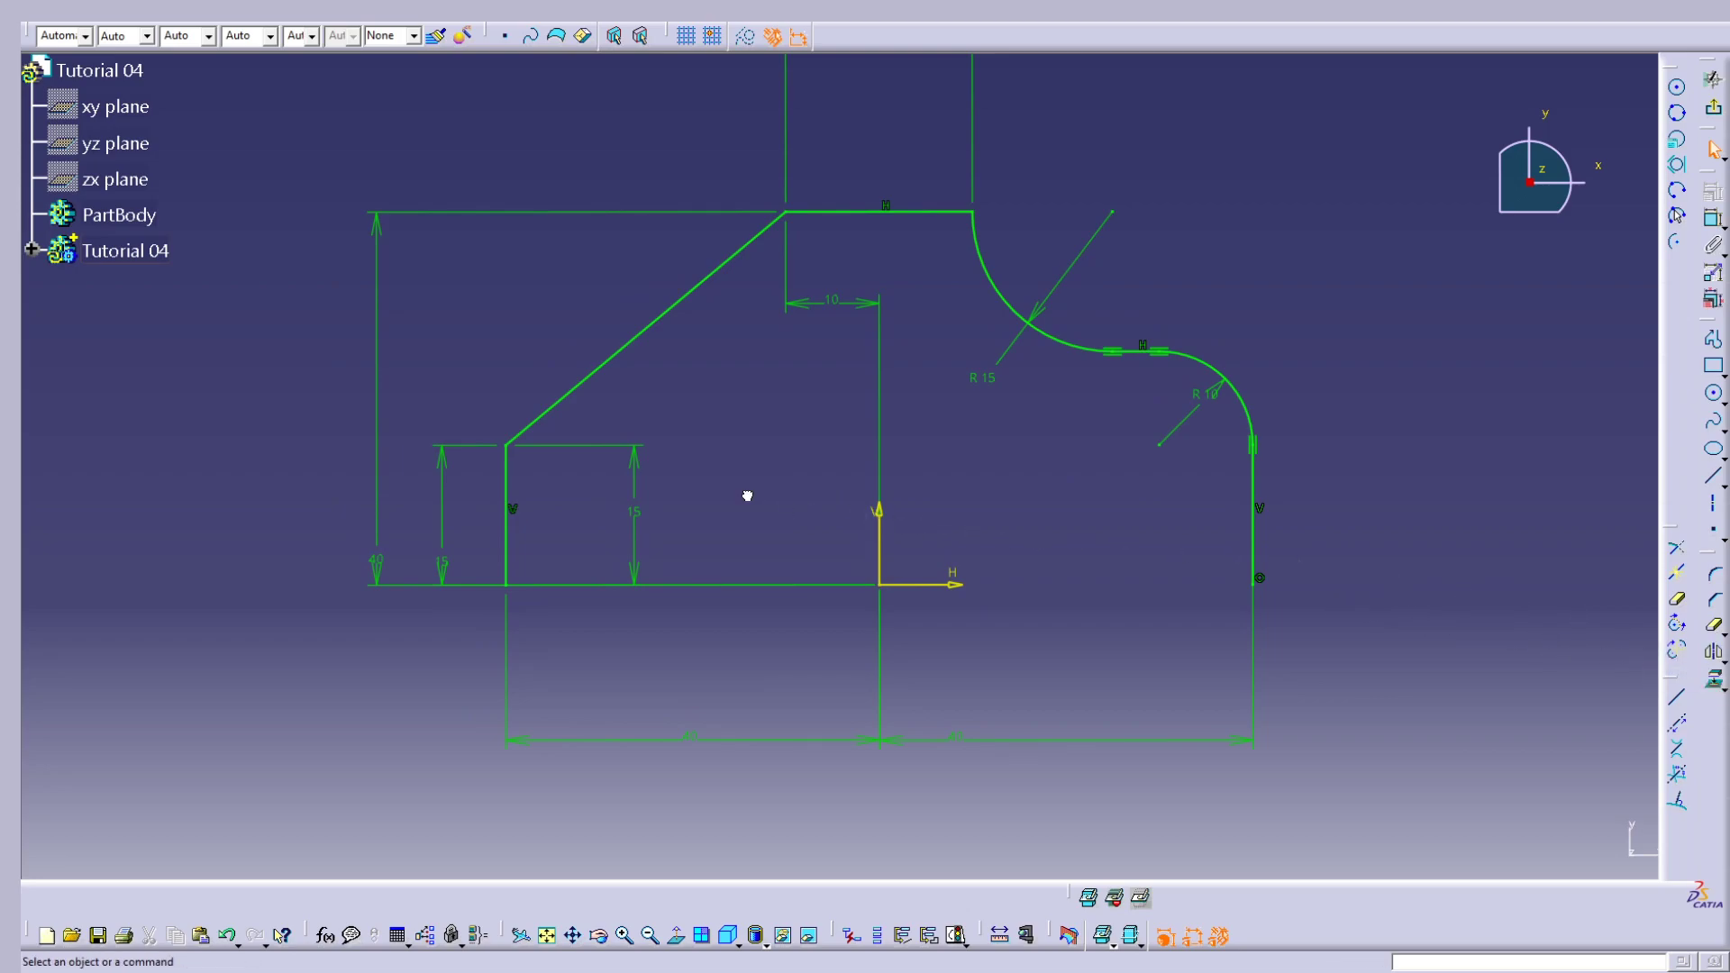
Step: Mirror all lines and arcs of the open profile about the H axis to close the outline
left_click(510, 476)
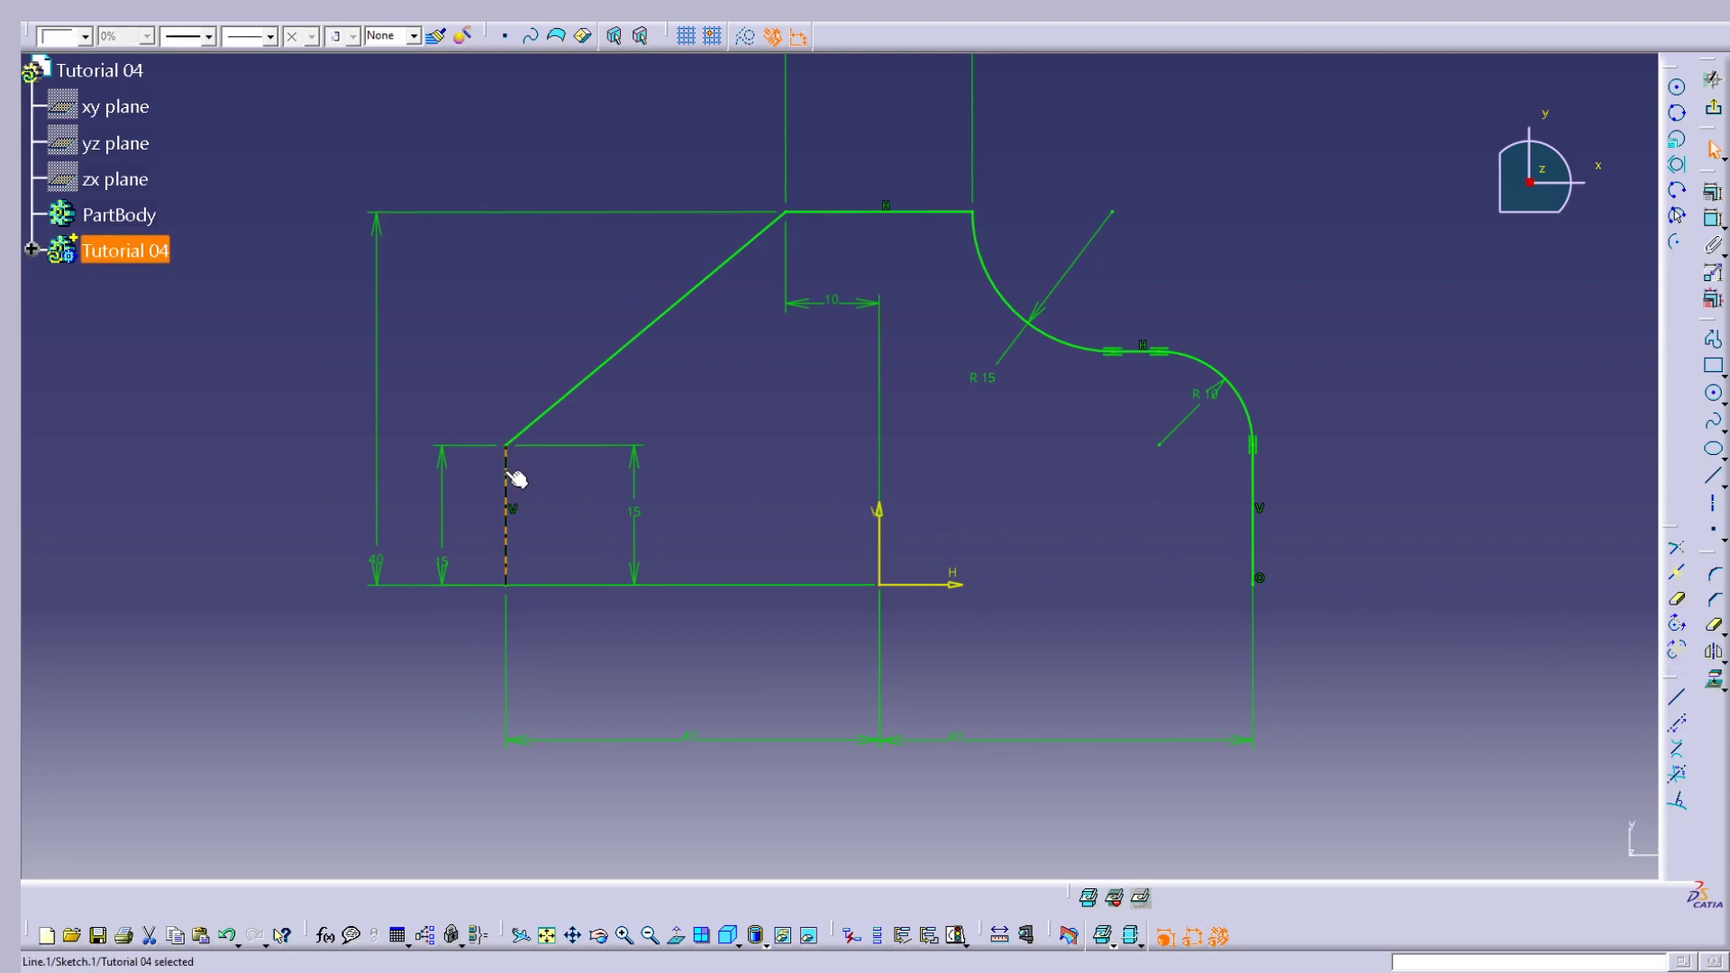
left_click(622, 350, "ctrl")
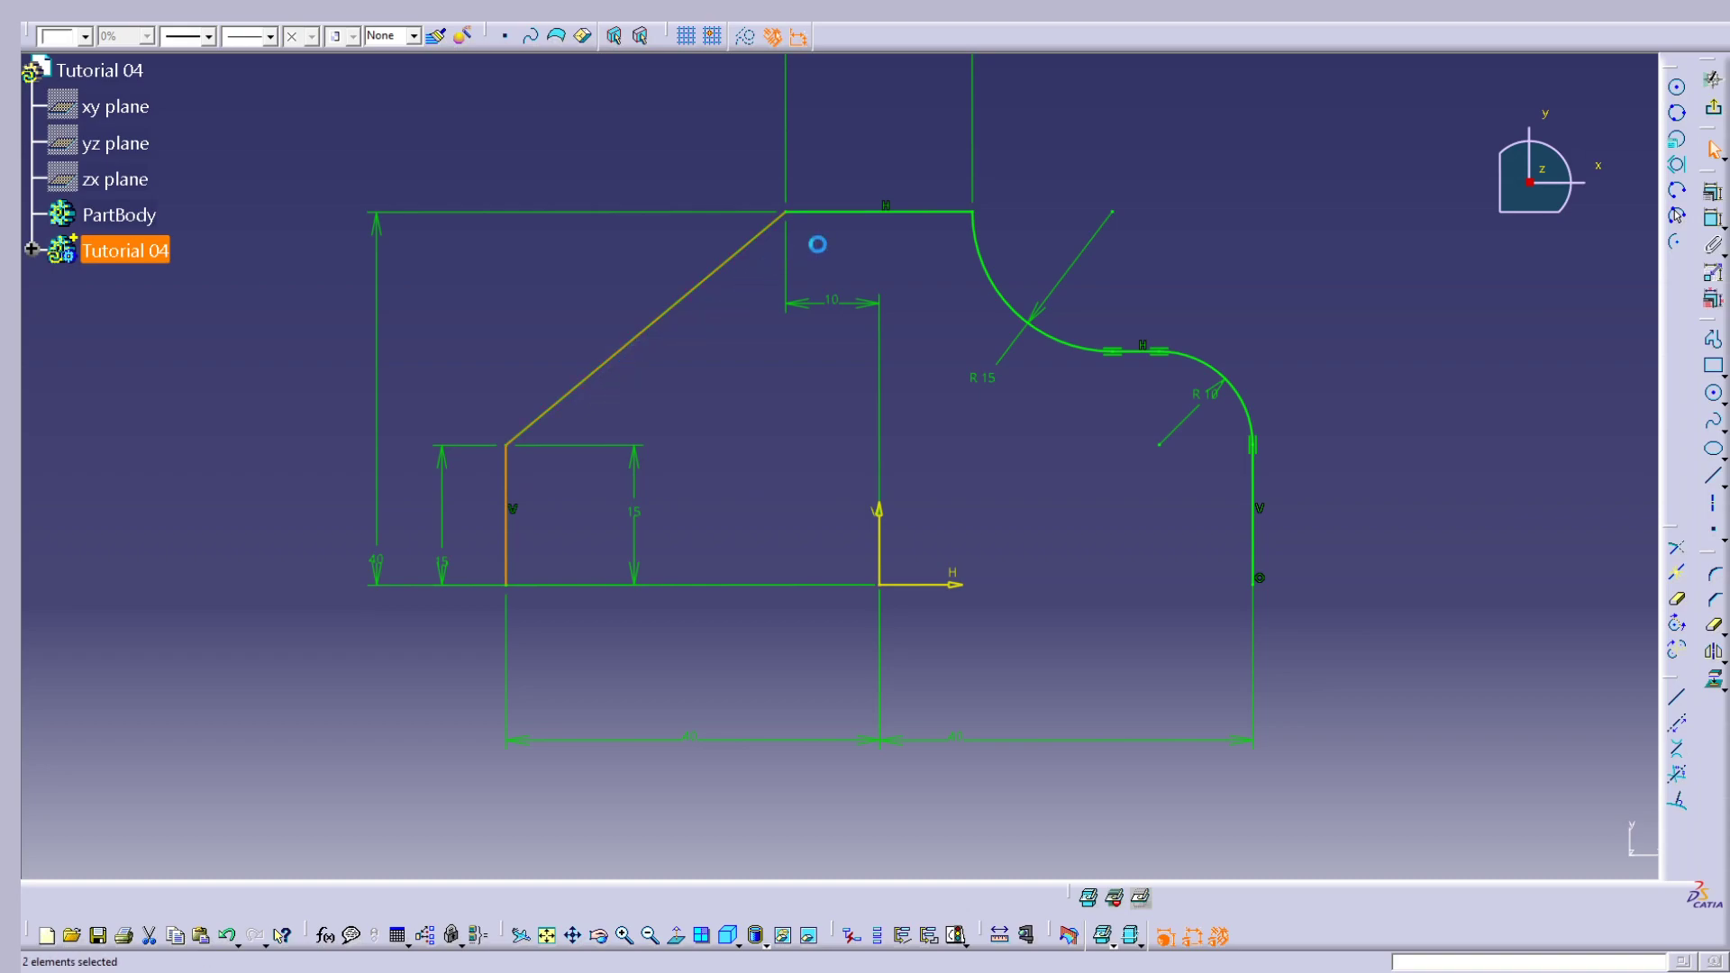
left_click(848, 214, "ctrl")
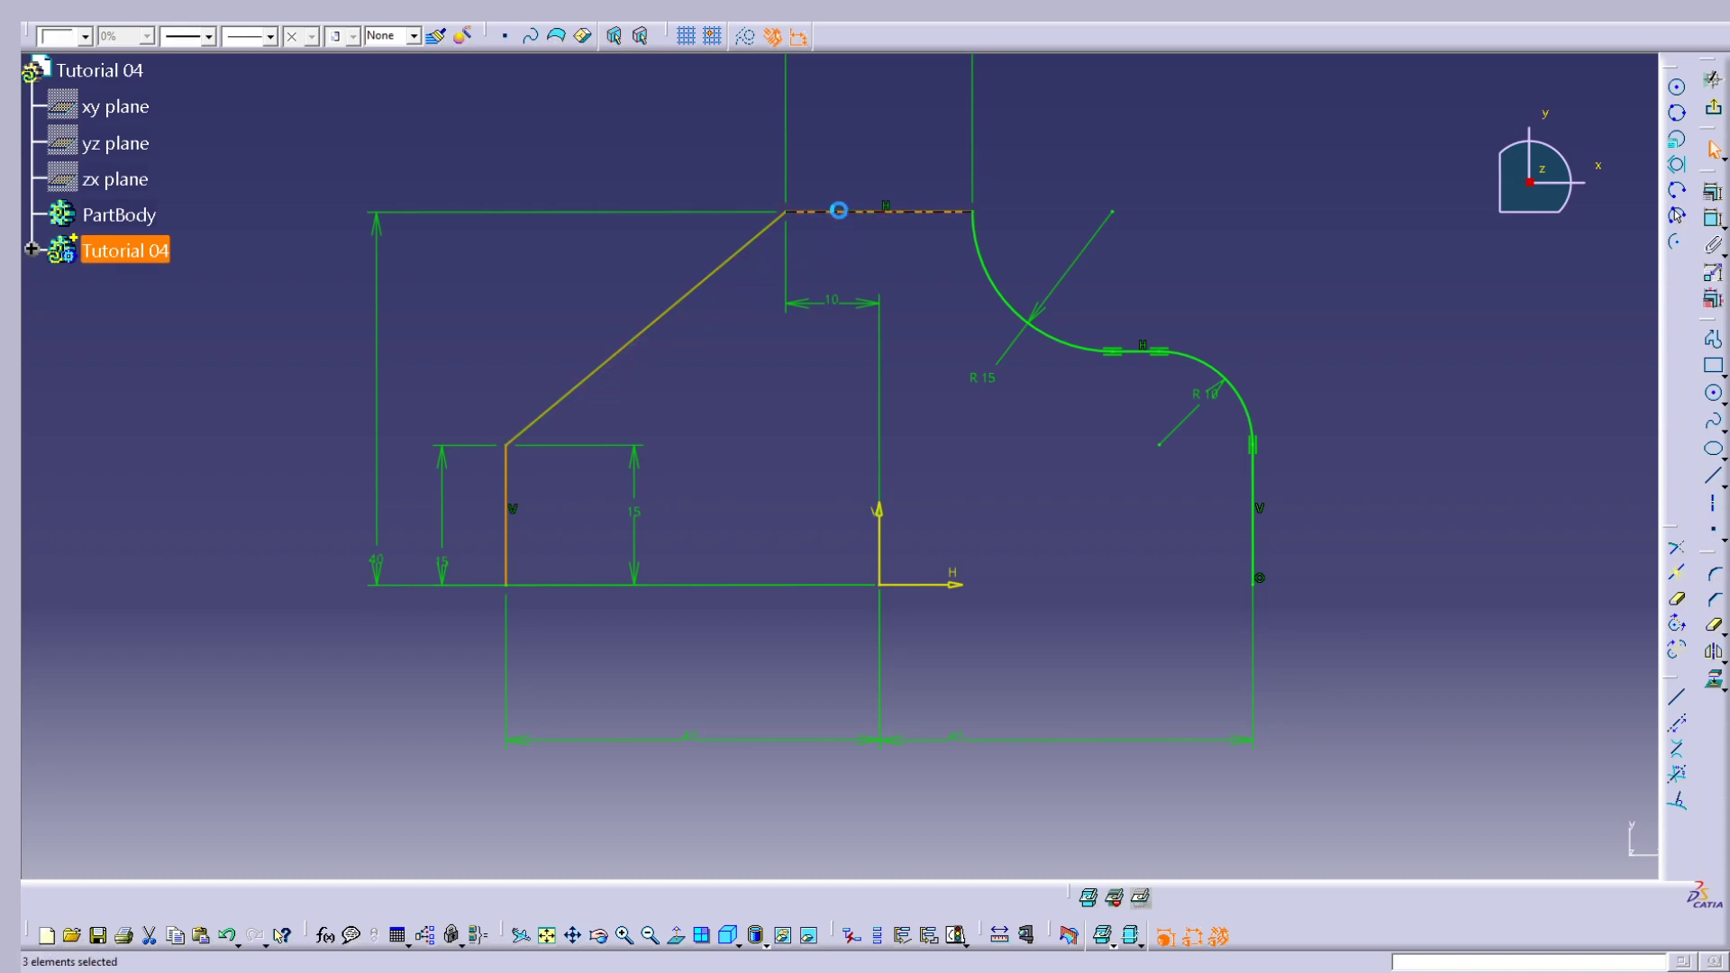
left_click(984, 254, "ctrl")
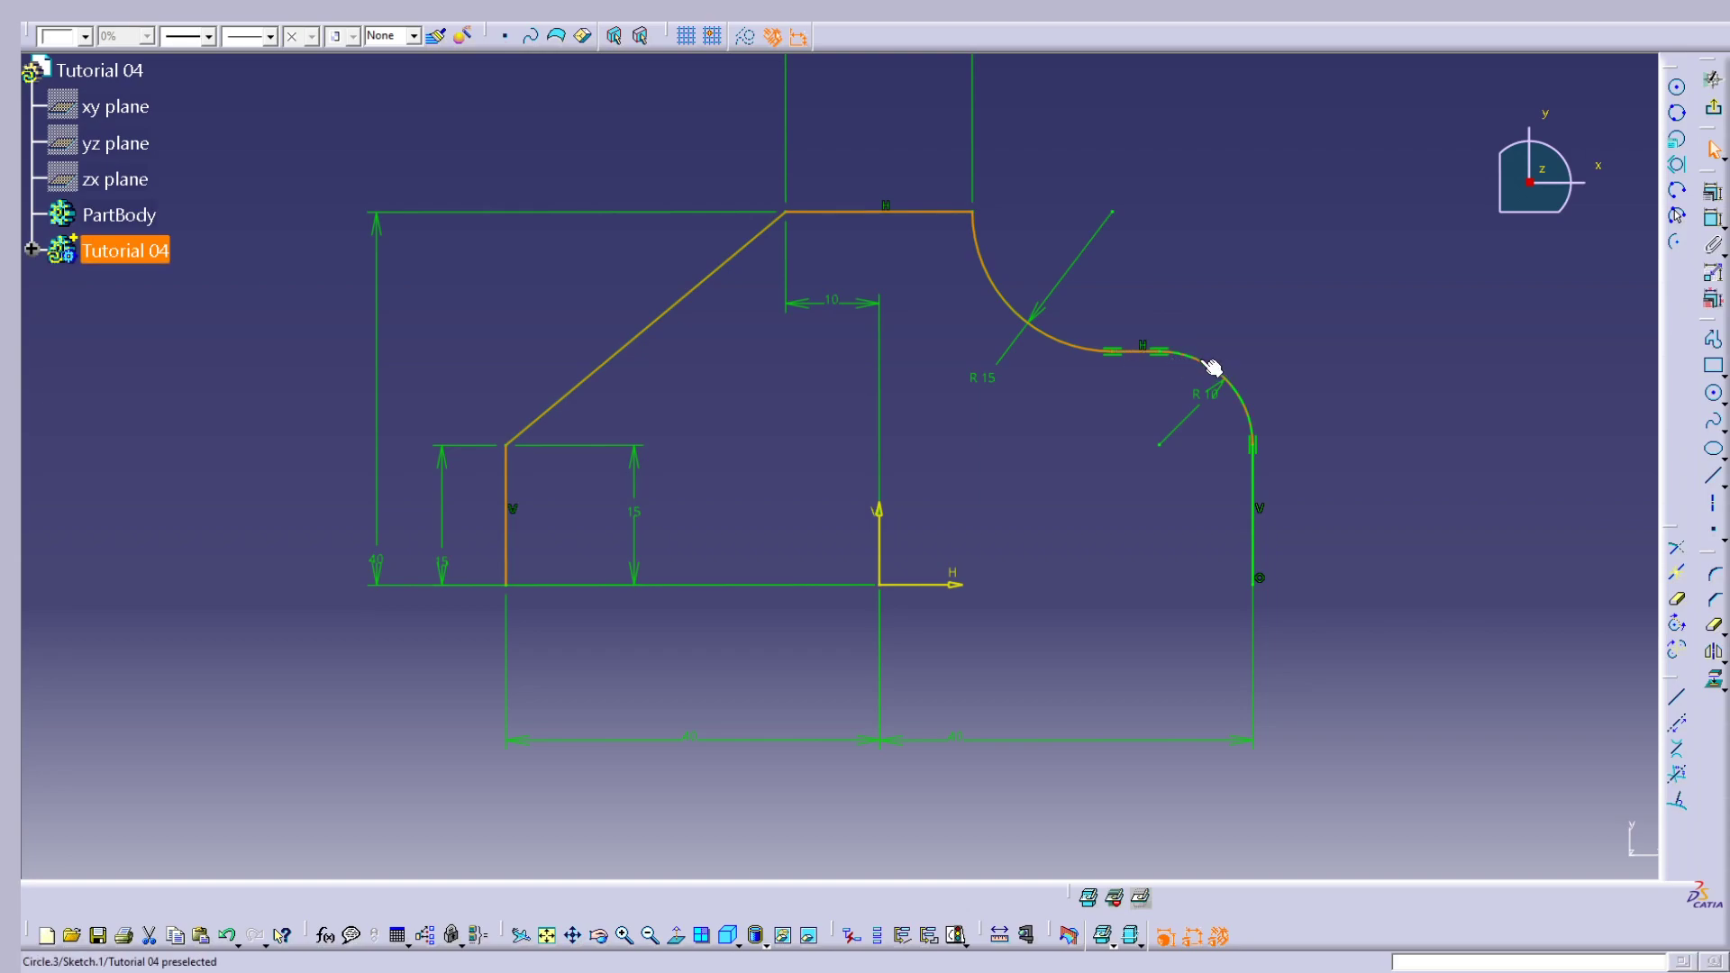
left_click(1264, 444, "ctrl")
left_click(1260, 483, "ctrl")
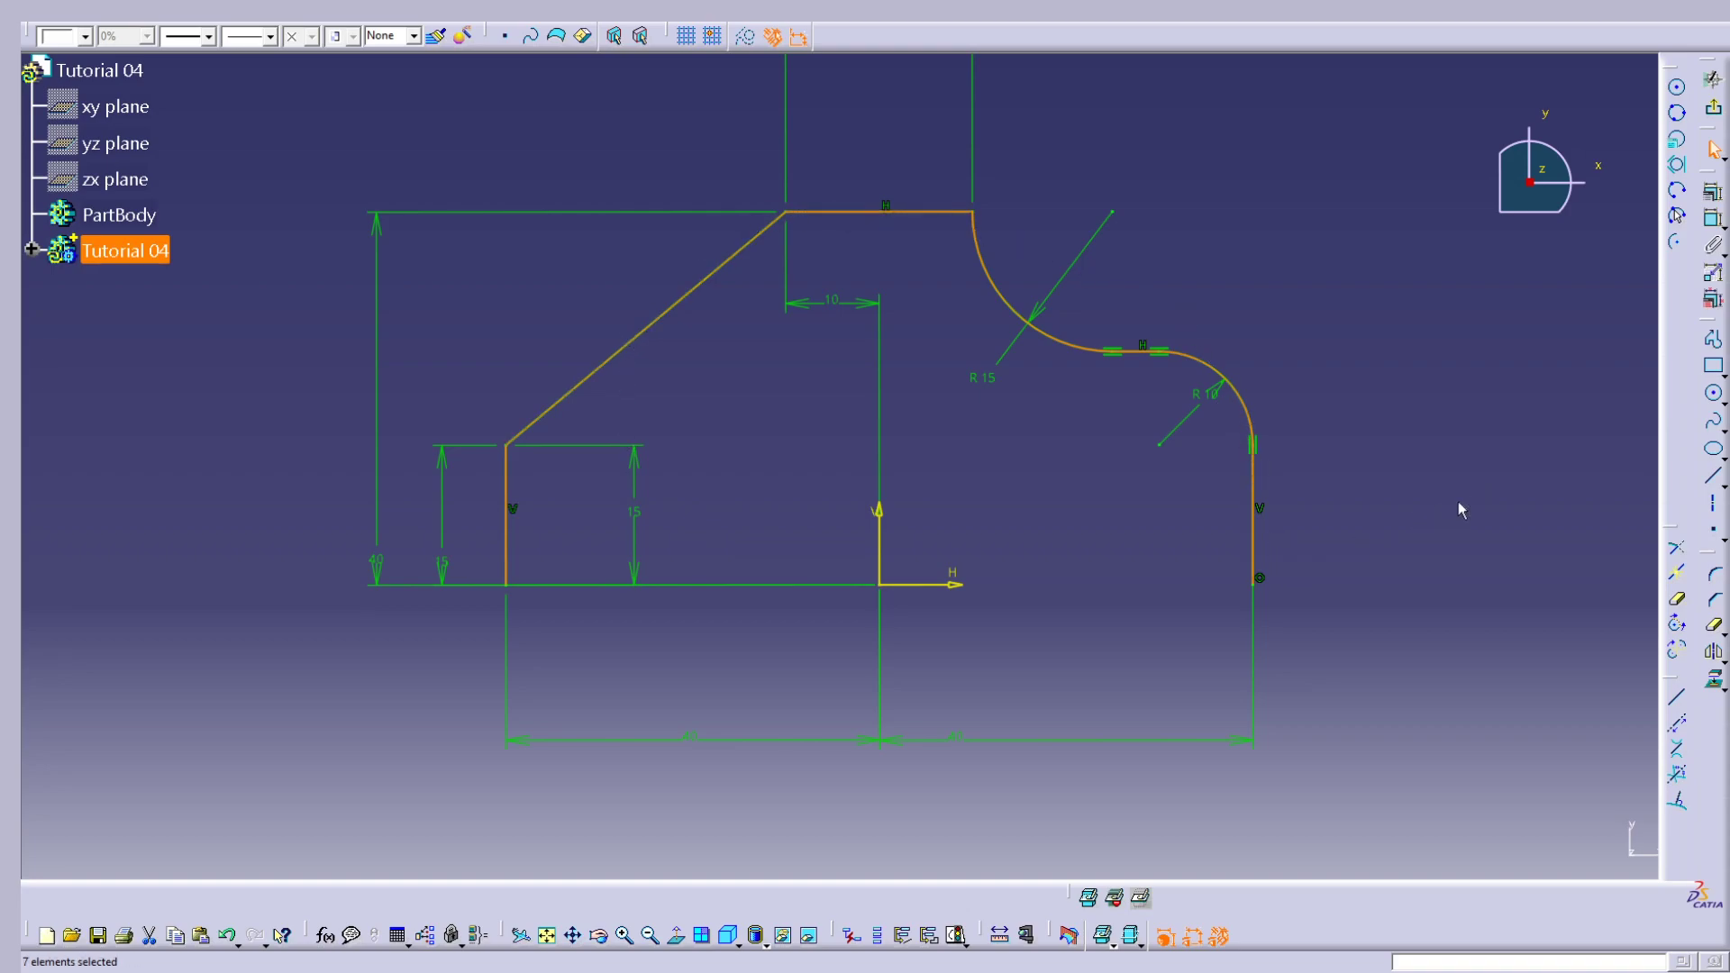
left_click(1714, 654)
left_click(952, 570)
middle_click_drag(1110, 490, 1174, 418)
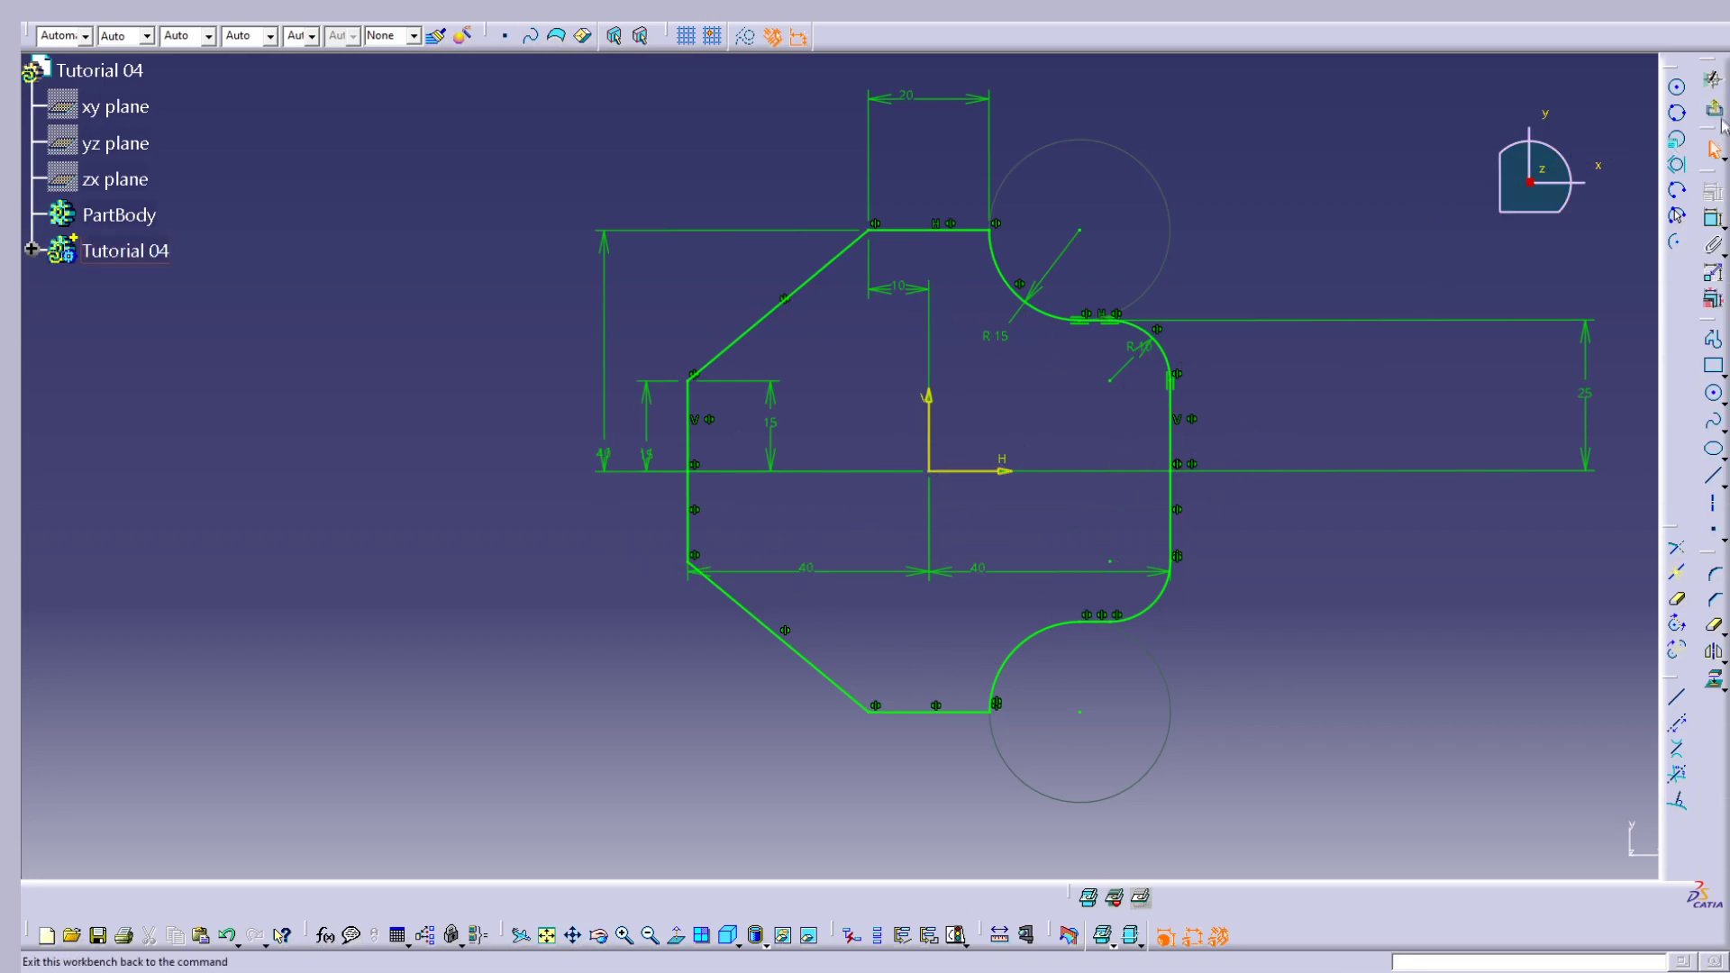
Step: Move the 20 mm dimension closer to the profile's upper edge and exit the sketch
left_click_drag(949, 107, 948, 192)
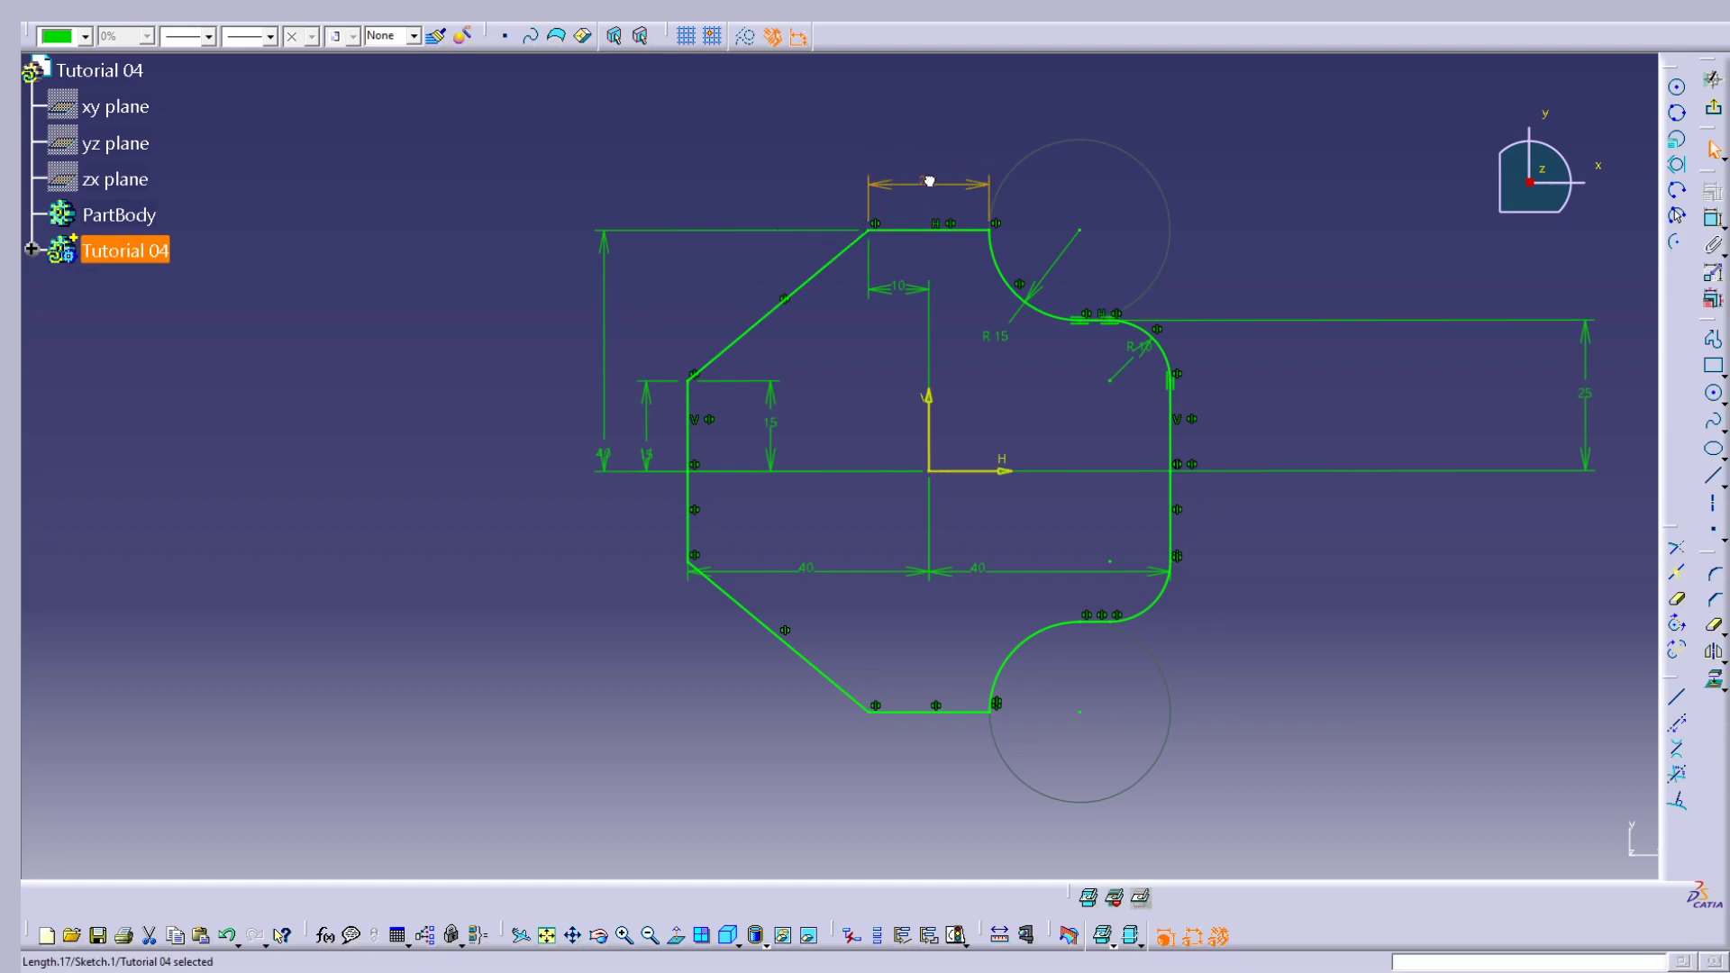
left_click(1382, 234)
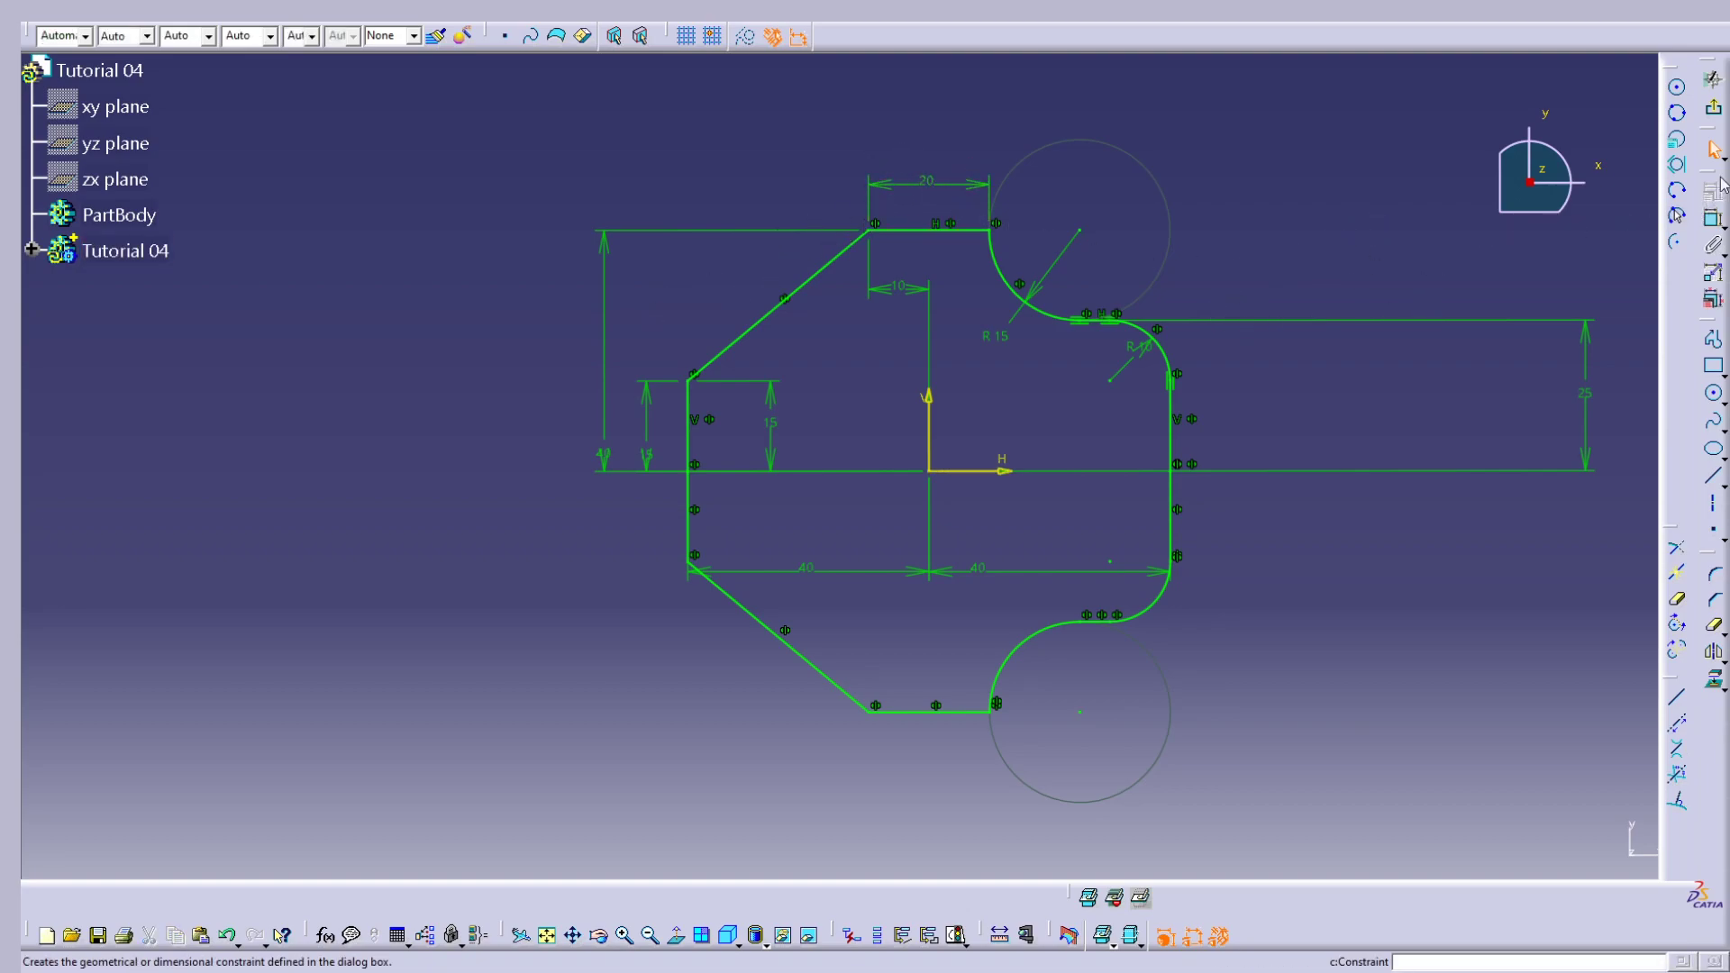
left_click(1711, 105)
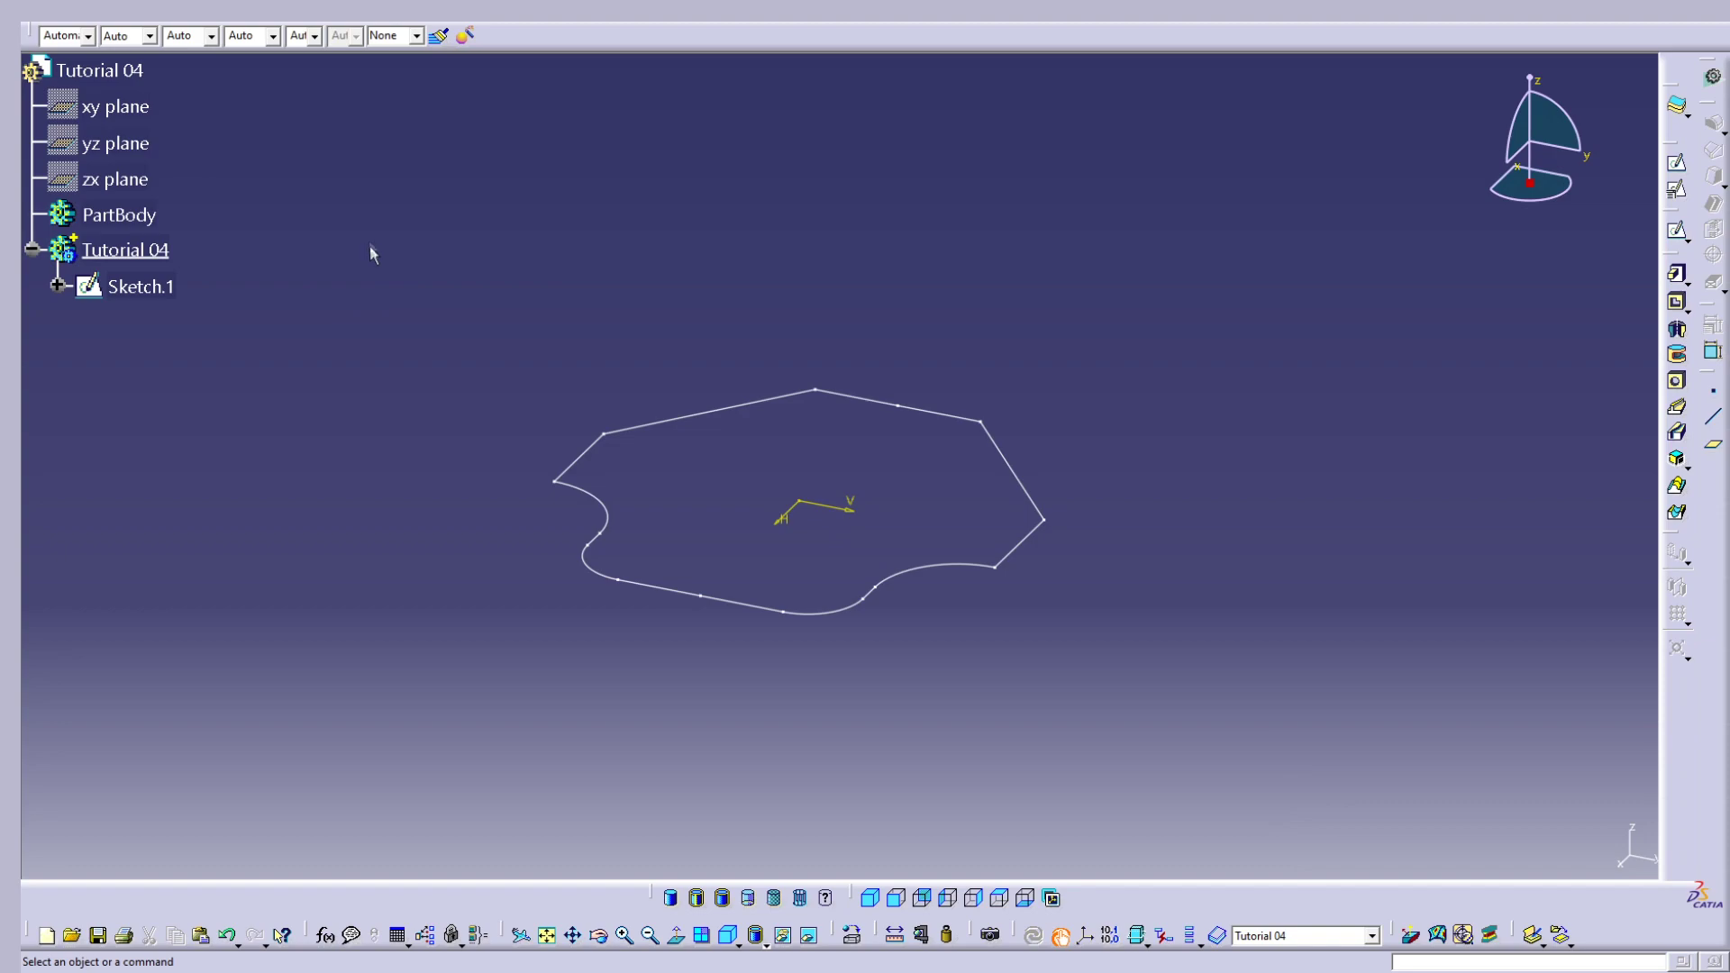
Step: Insert a new body after the Tutorial 04 body and move Sketch.1 into it
left_click(315, 11)
left_click(337, 55)
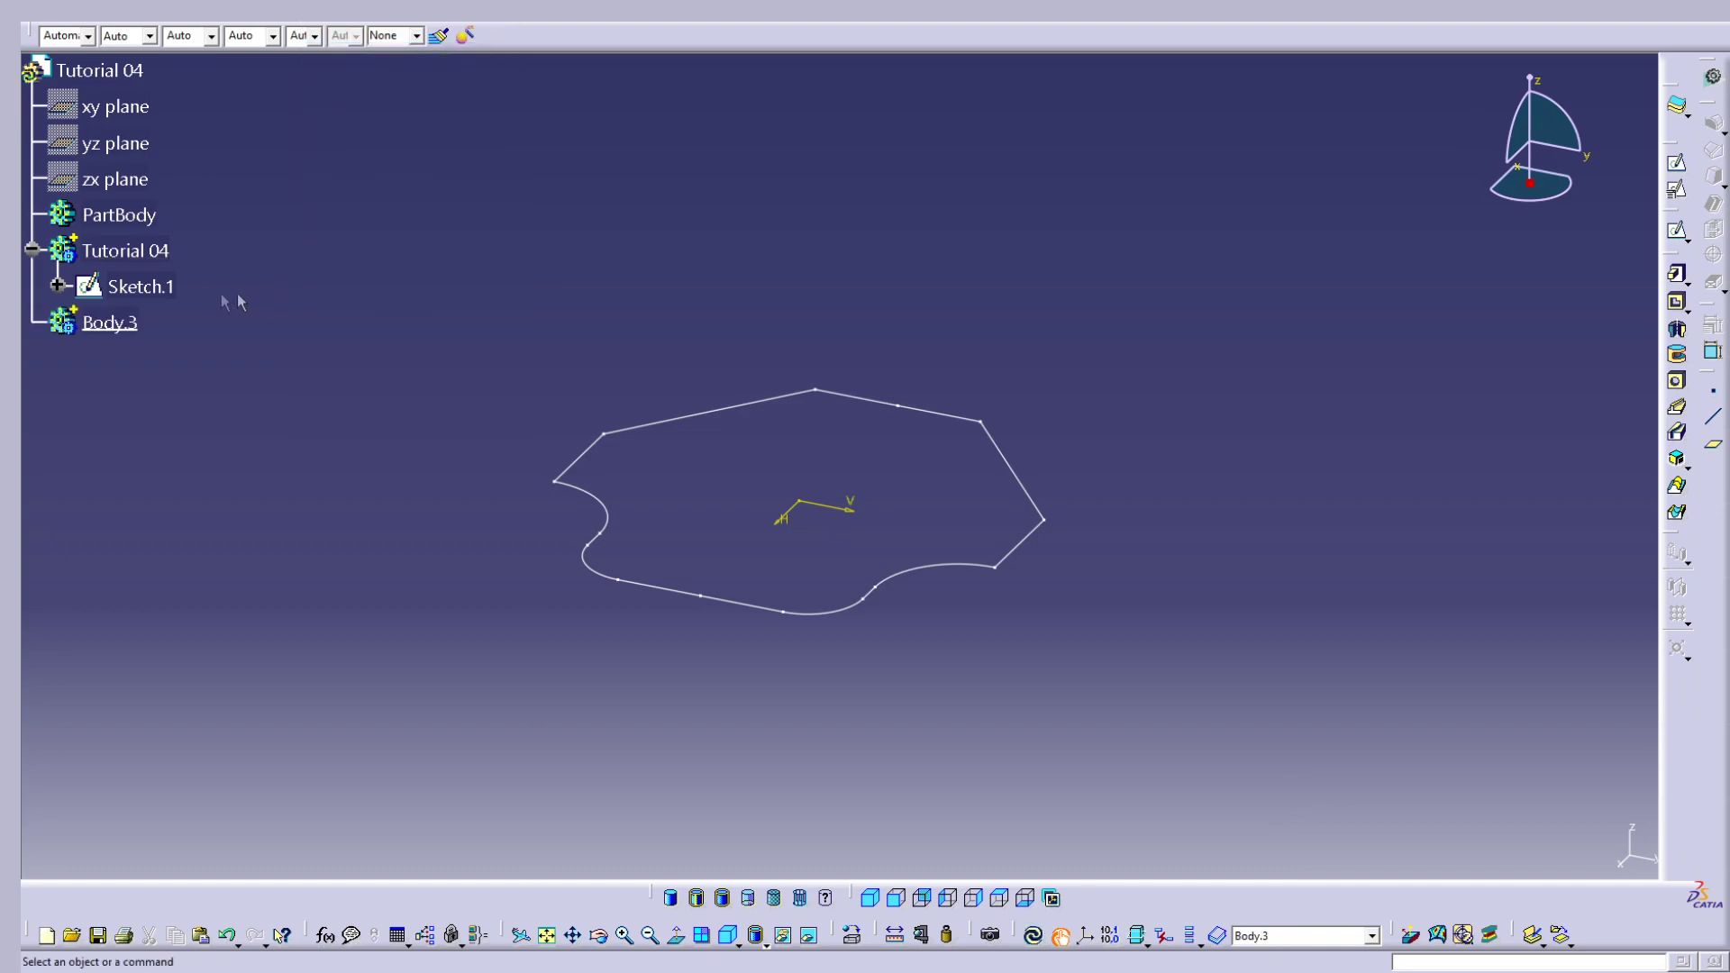
left_click_drag(145, 290, 117, 323)
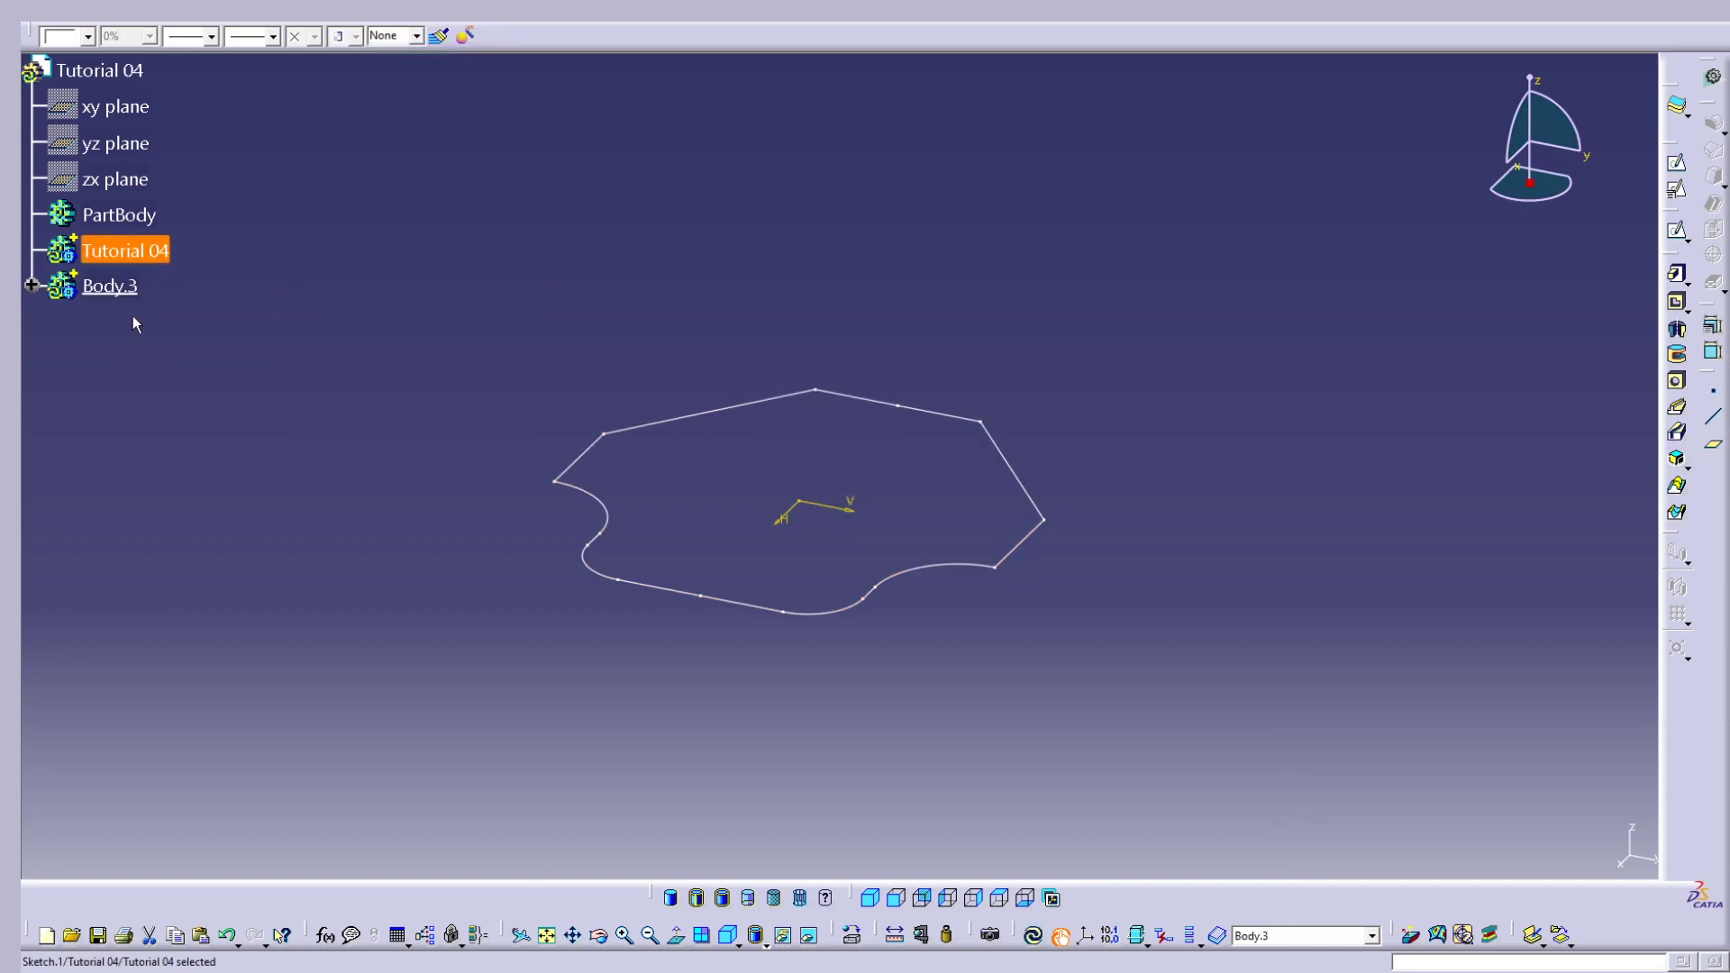
left_click(117, 286)
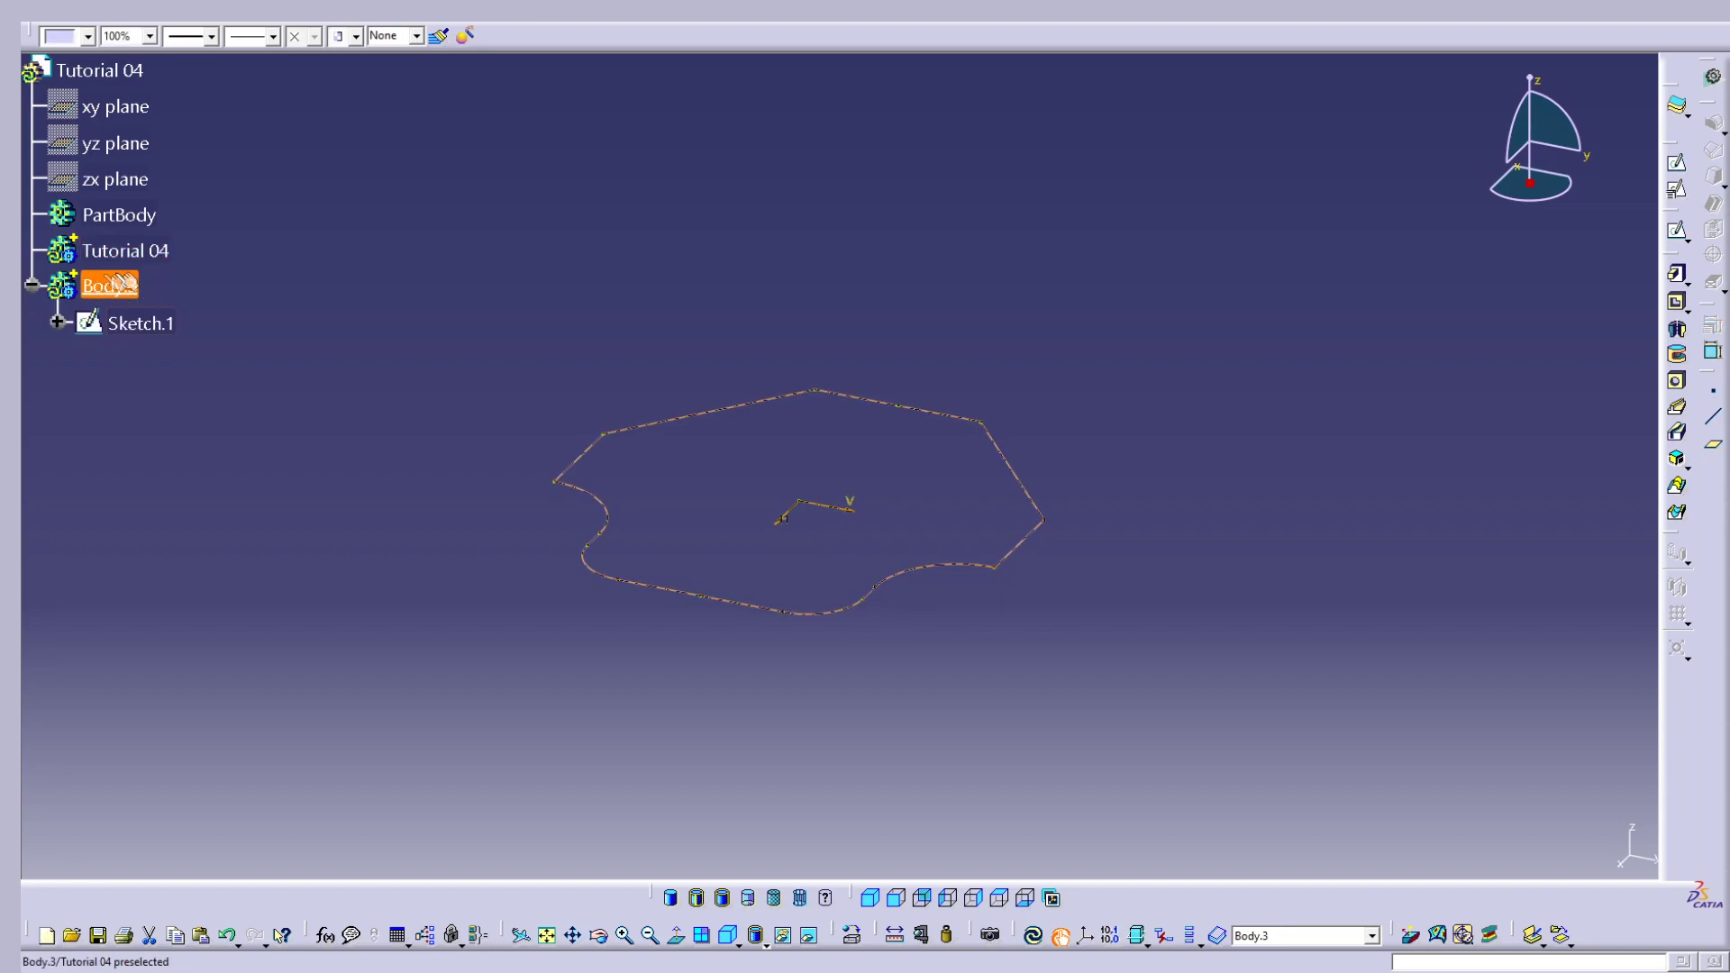
left_click(275, 310)
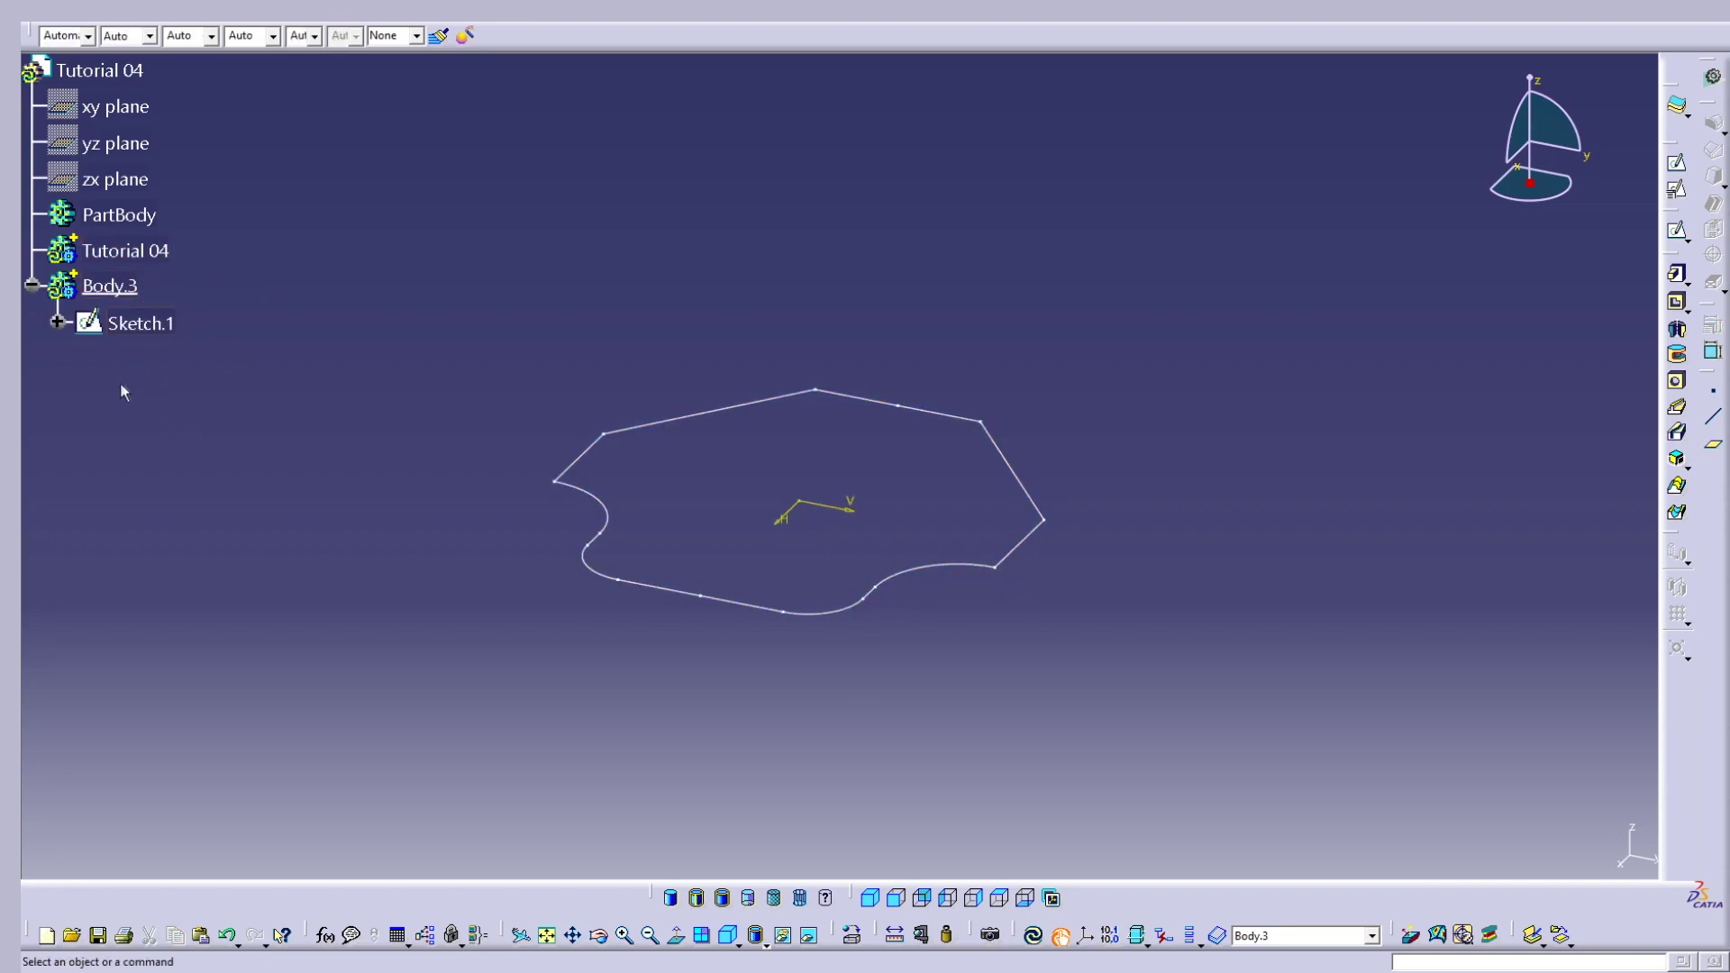
left_click(144, 253)
left_click(320, 278)
Step: Pad Sketch.1 to a length of 10 mm in the new body
mouse_move(587, 402)
middle_mouse_down()
mouse_move(609, 532)
mouse_move(1258, 568)
mouse_move(378, 394)
mouse_move(1313, 544)
mouse_move(709, 513)
mouse_move(715, 436)
mouse_move(414, 439)
middle_mouse_up()
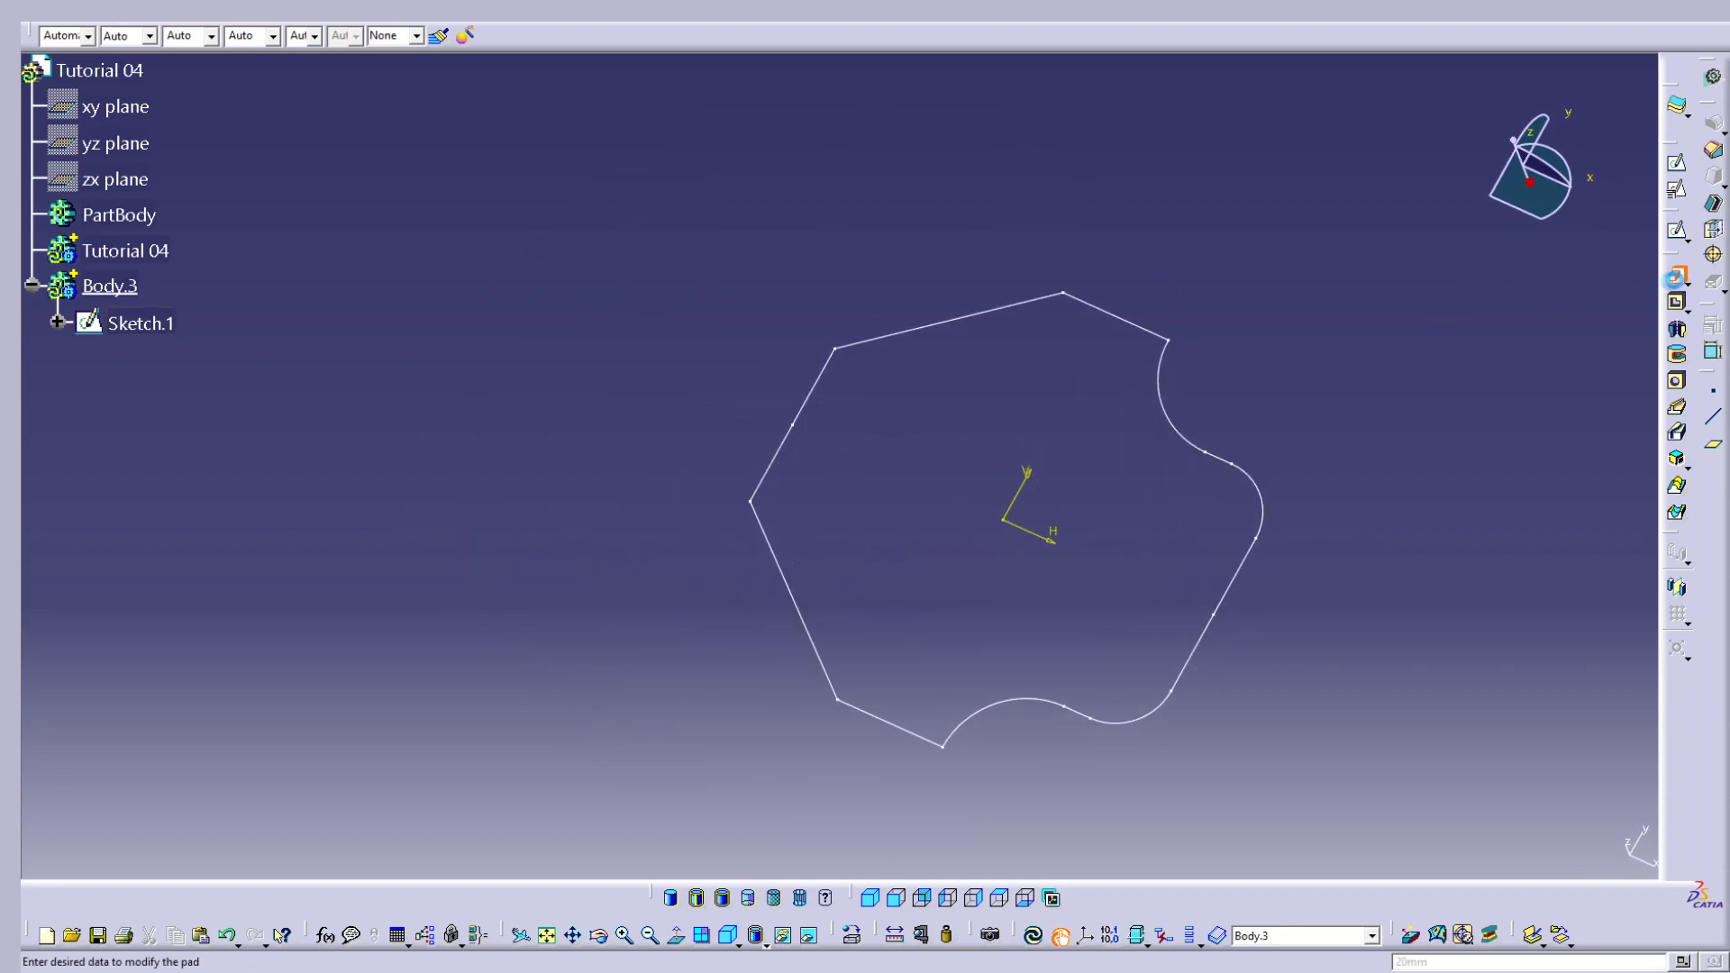
left_click(1676, 273)
left_click(146, 324)
mouse_move(895, 587)
middle_mouse_down()
mouse_move(772, 263)
mouse_move(1200, 376)
middle_mouse_up()
double_click(1567, 631)
type("10")
key("Return")
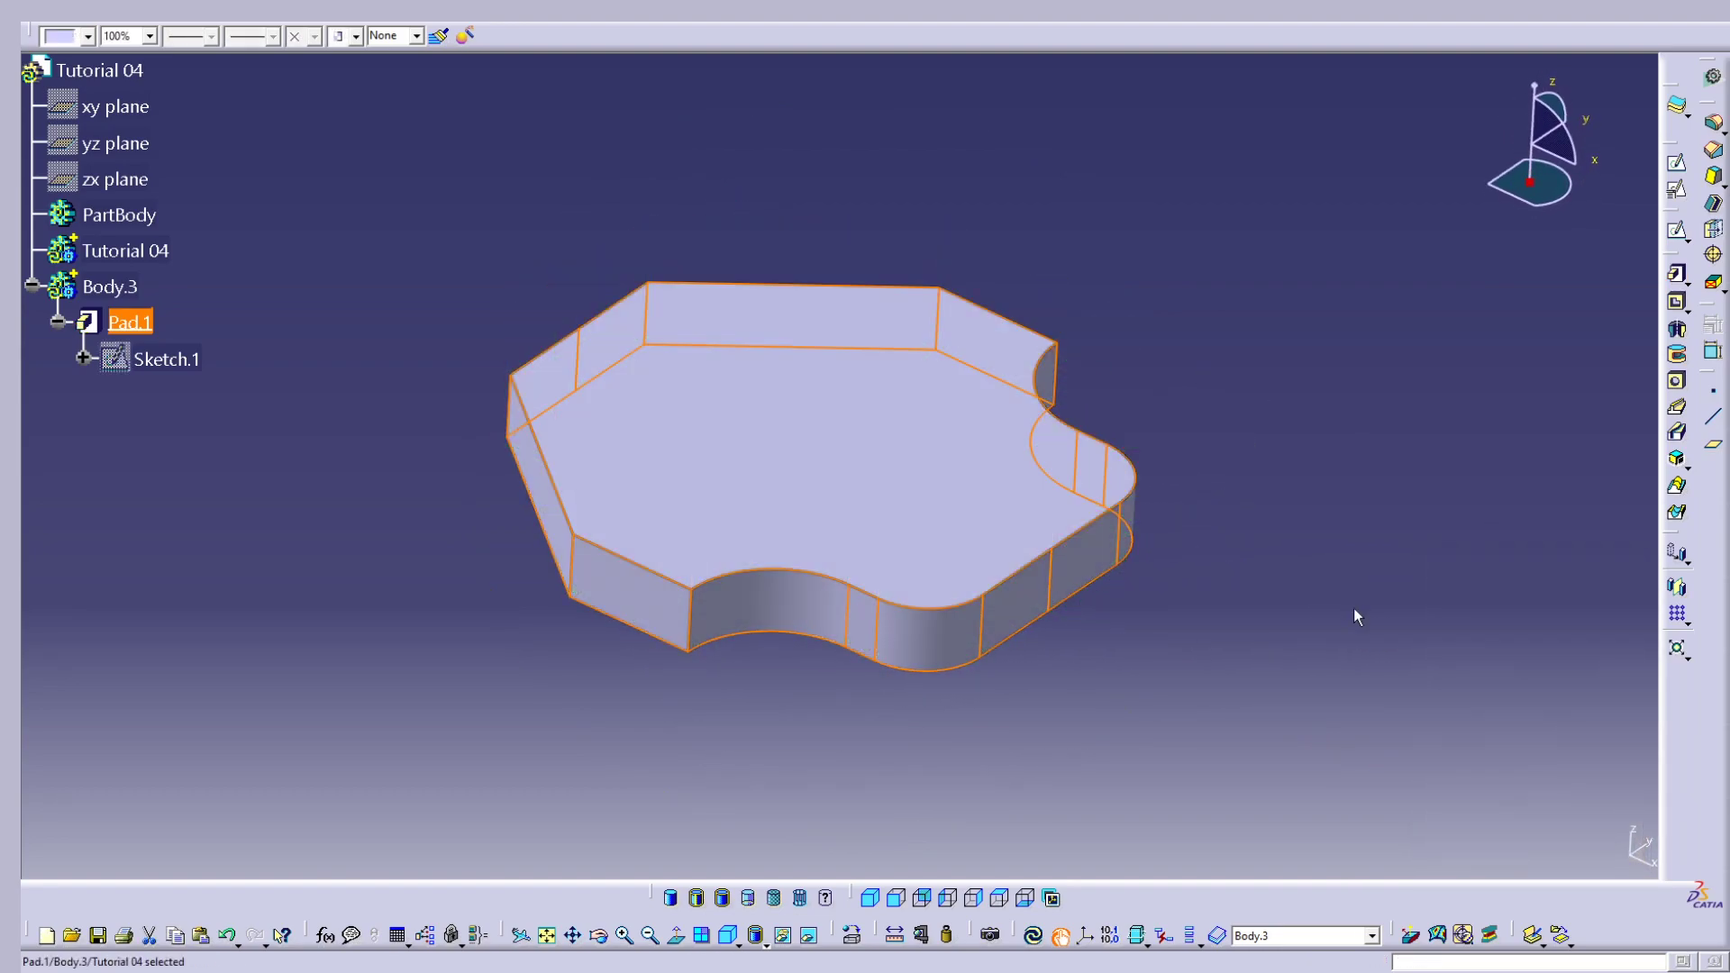
left_click(1306, 623)
middle_click_drag(727, 660, 766, 594)
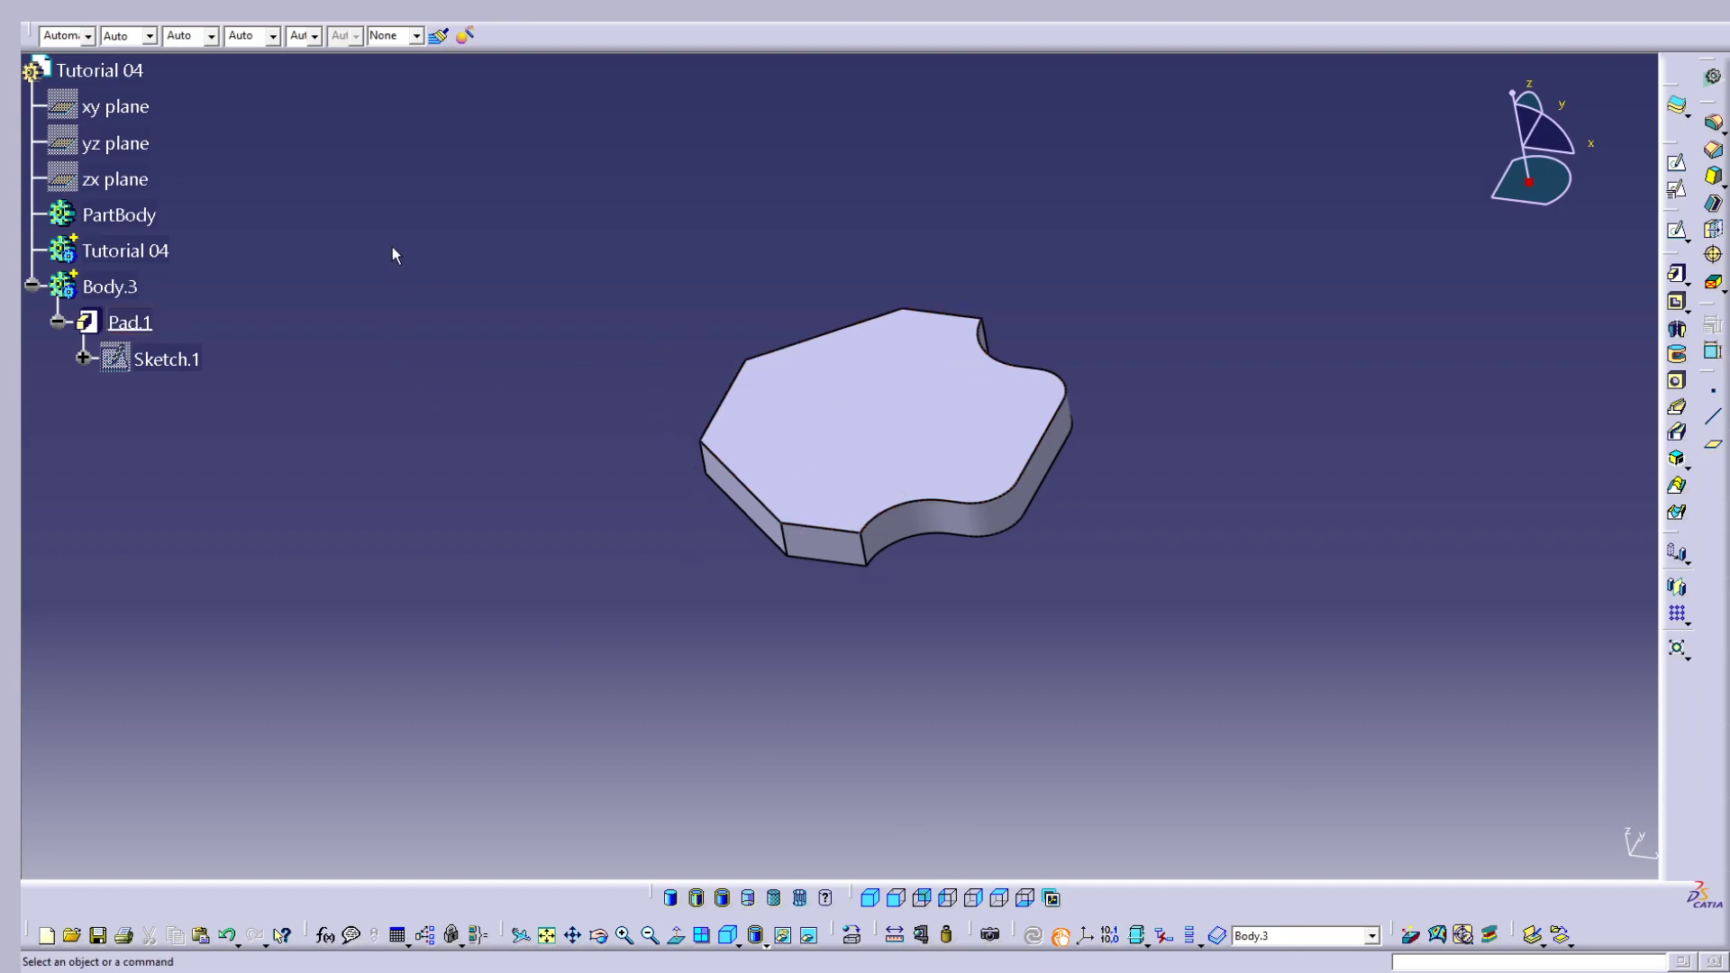
Step: Insert a new body after the padded body and paste a copy of Sketch.1 into it
left_click(310, 19)
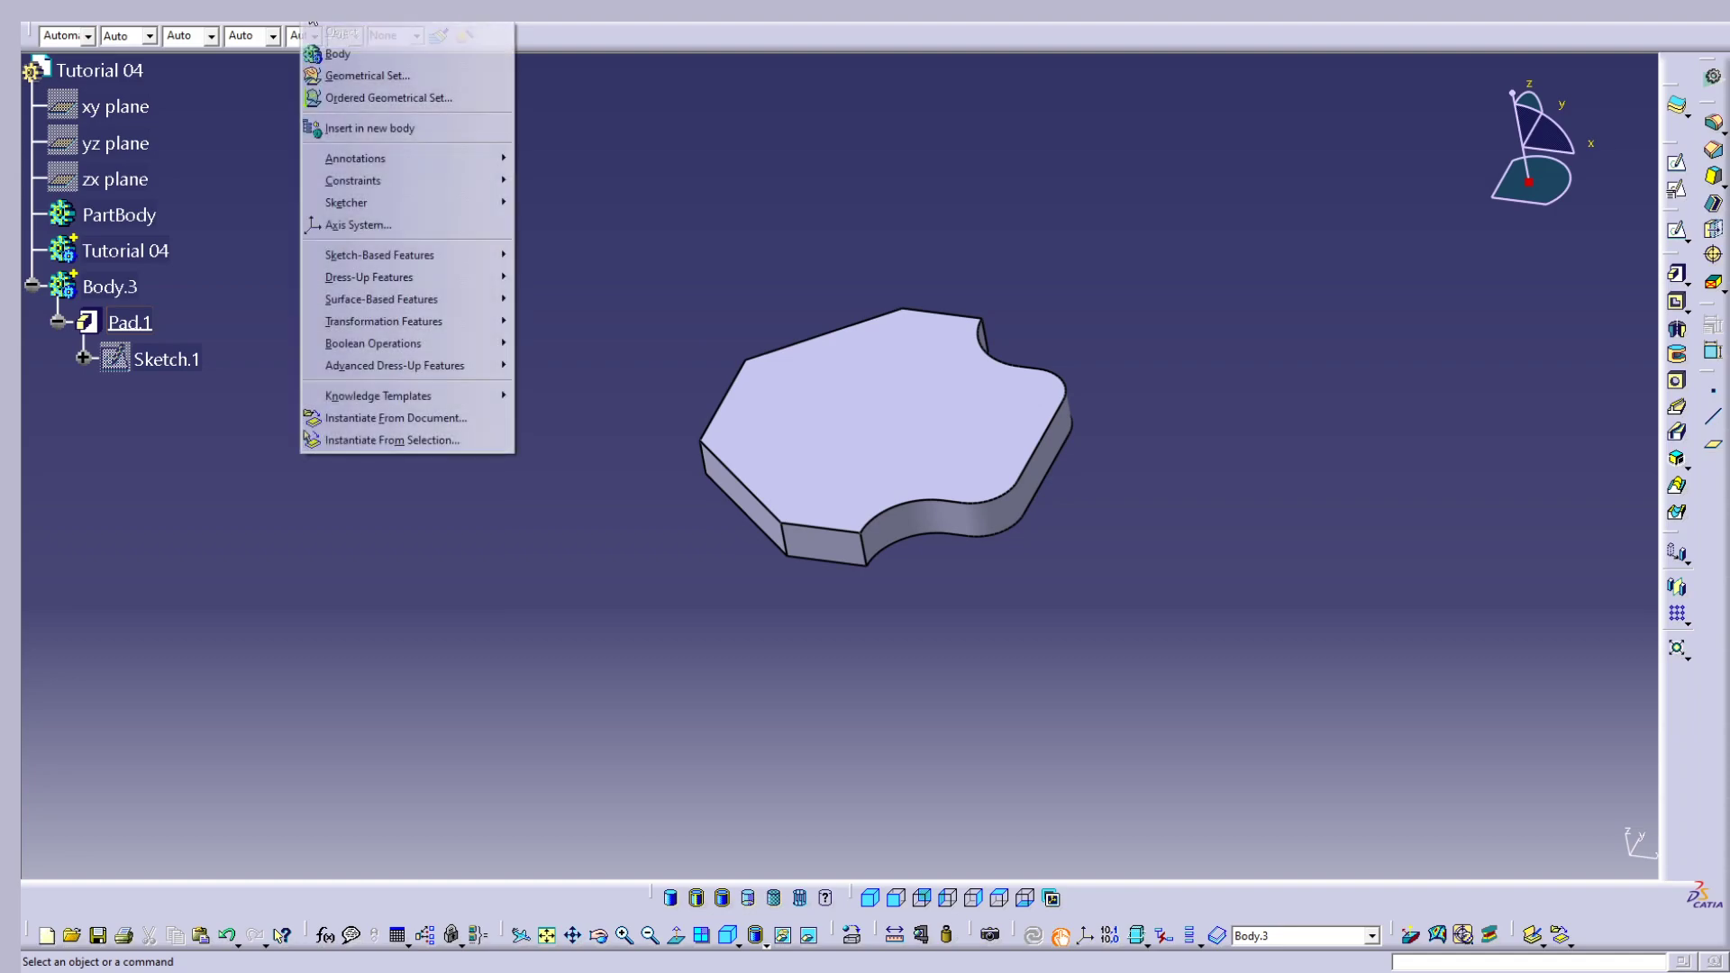
left_click(341, 56)
right_click(189, 368)
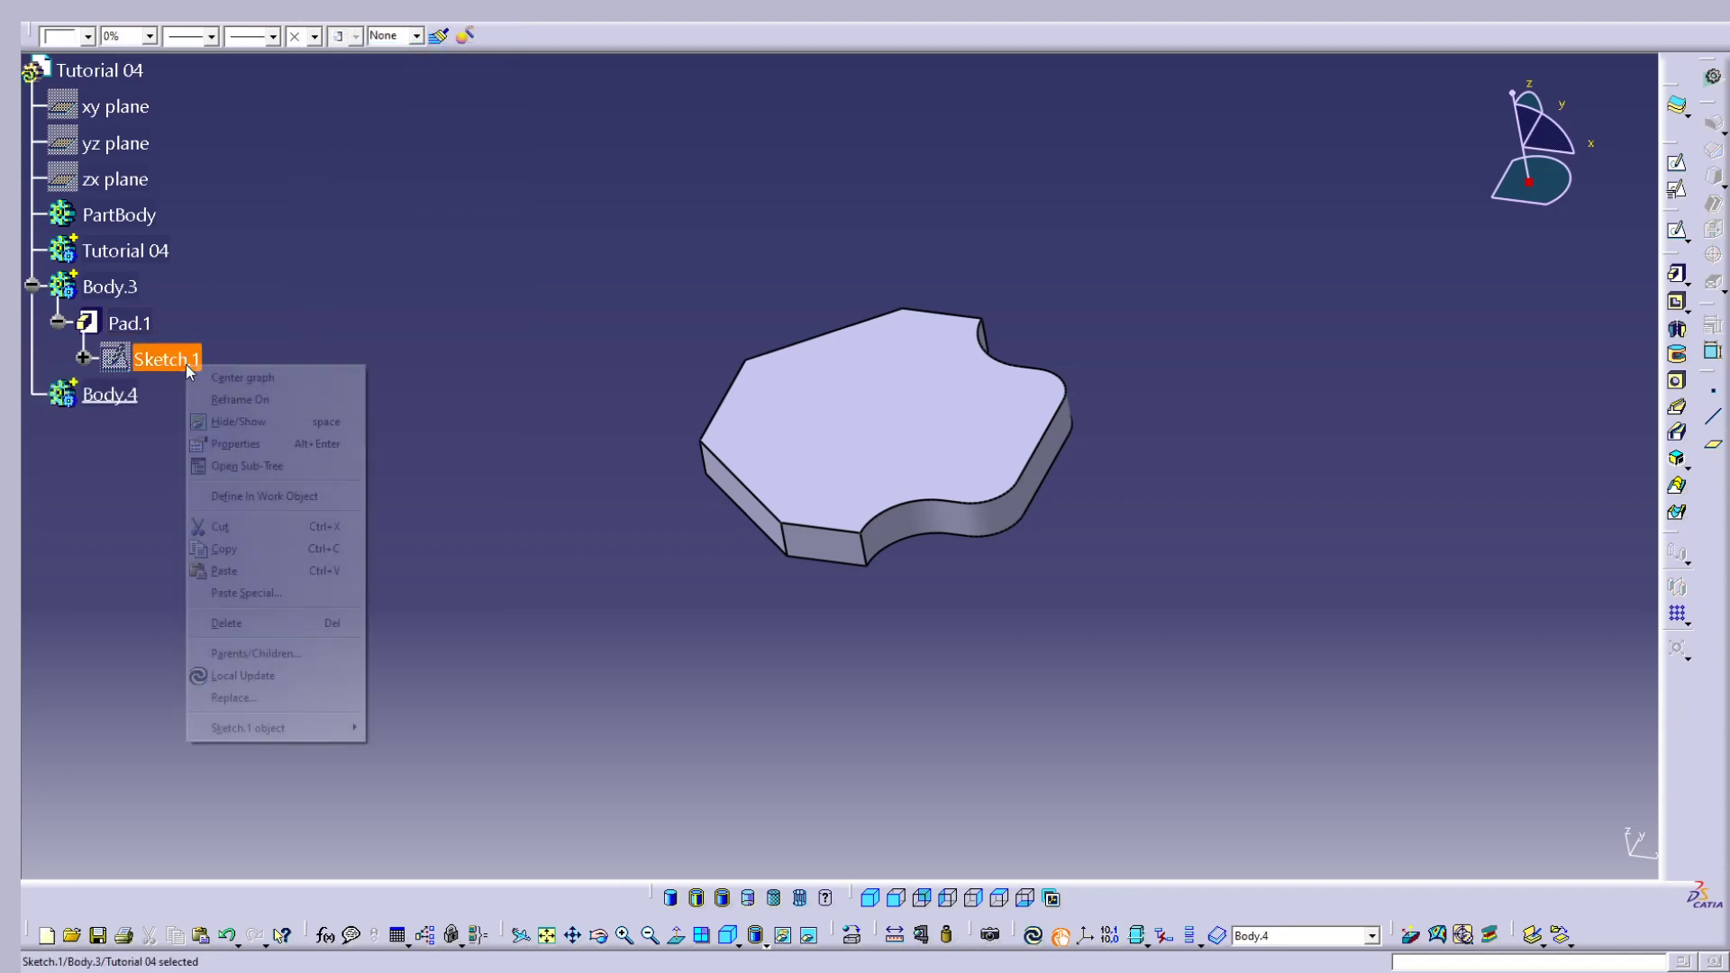
left_click(224, 548)
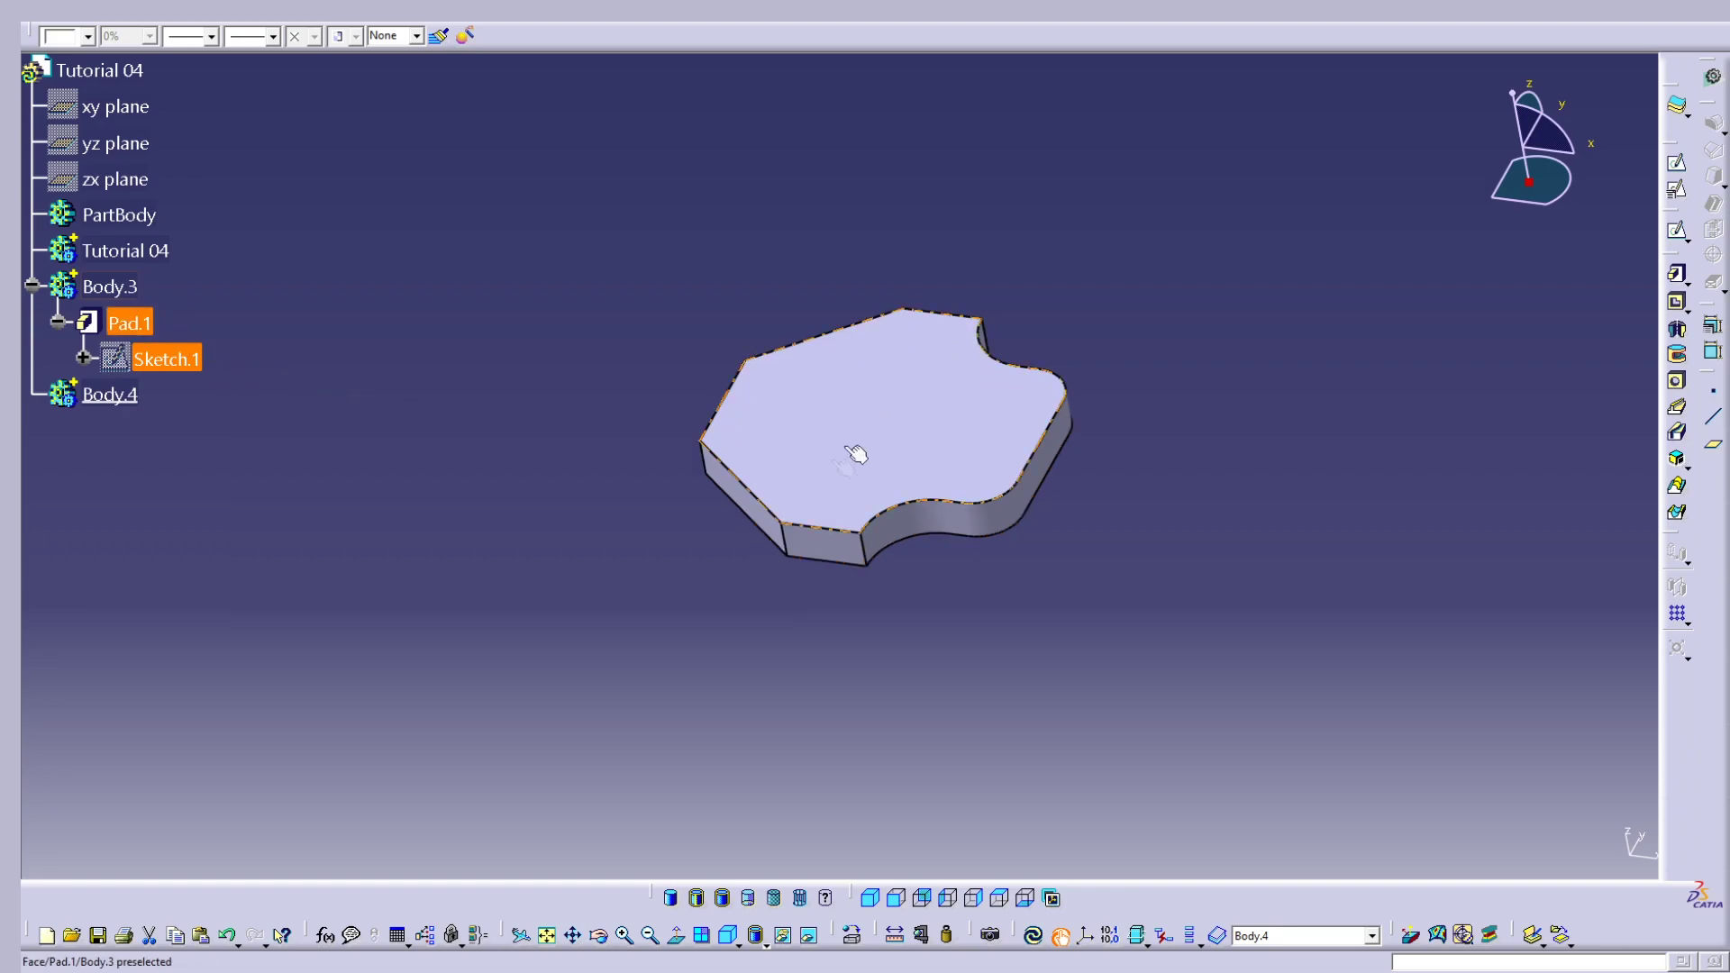
left_click(241, 435)
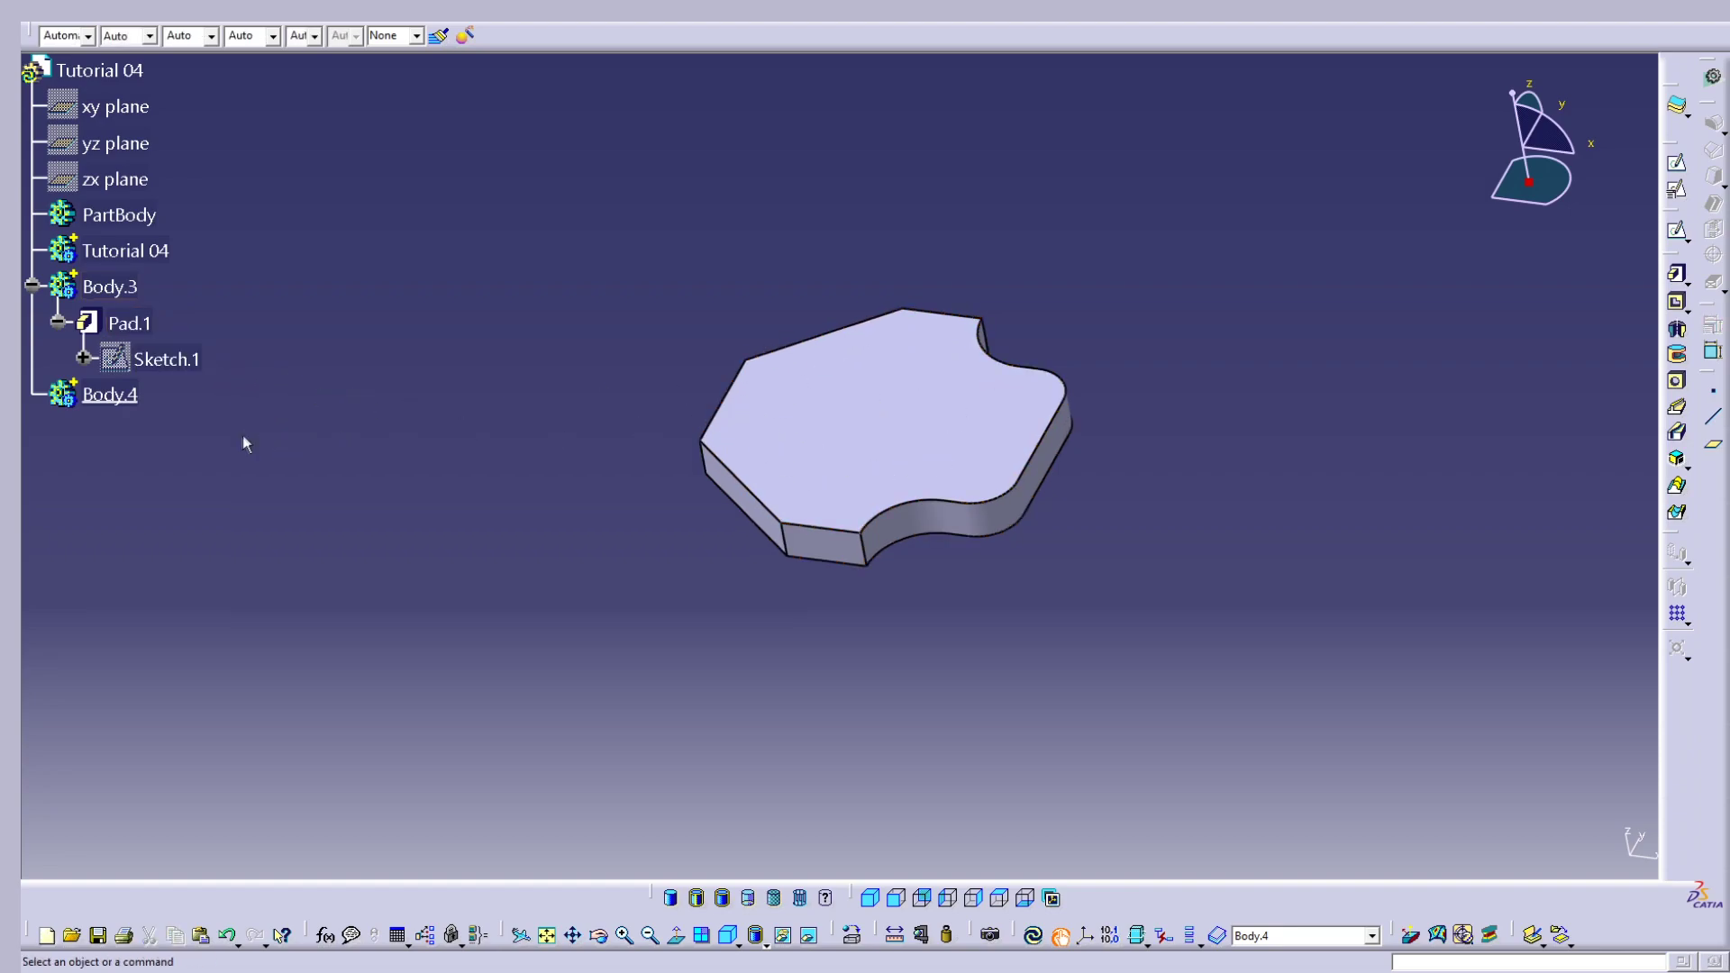
right_click(127, 397)
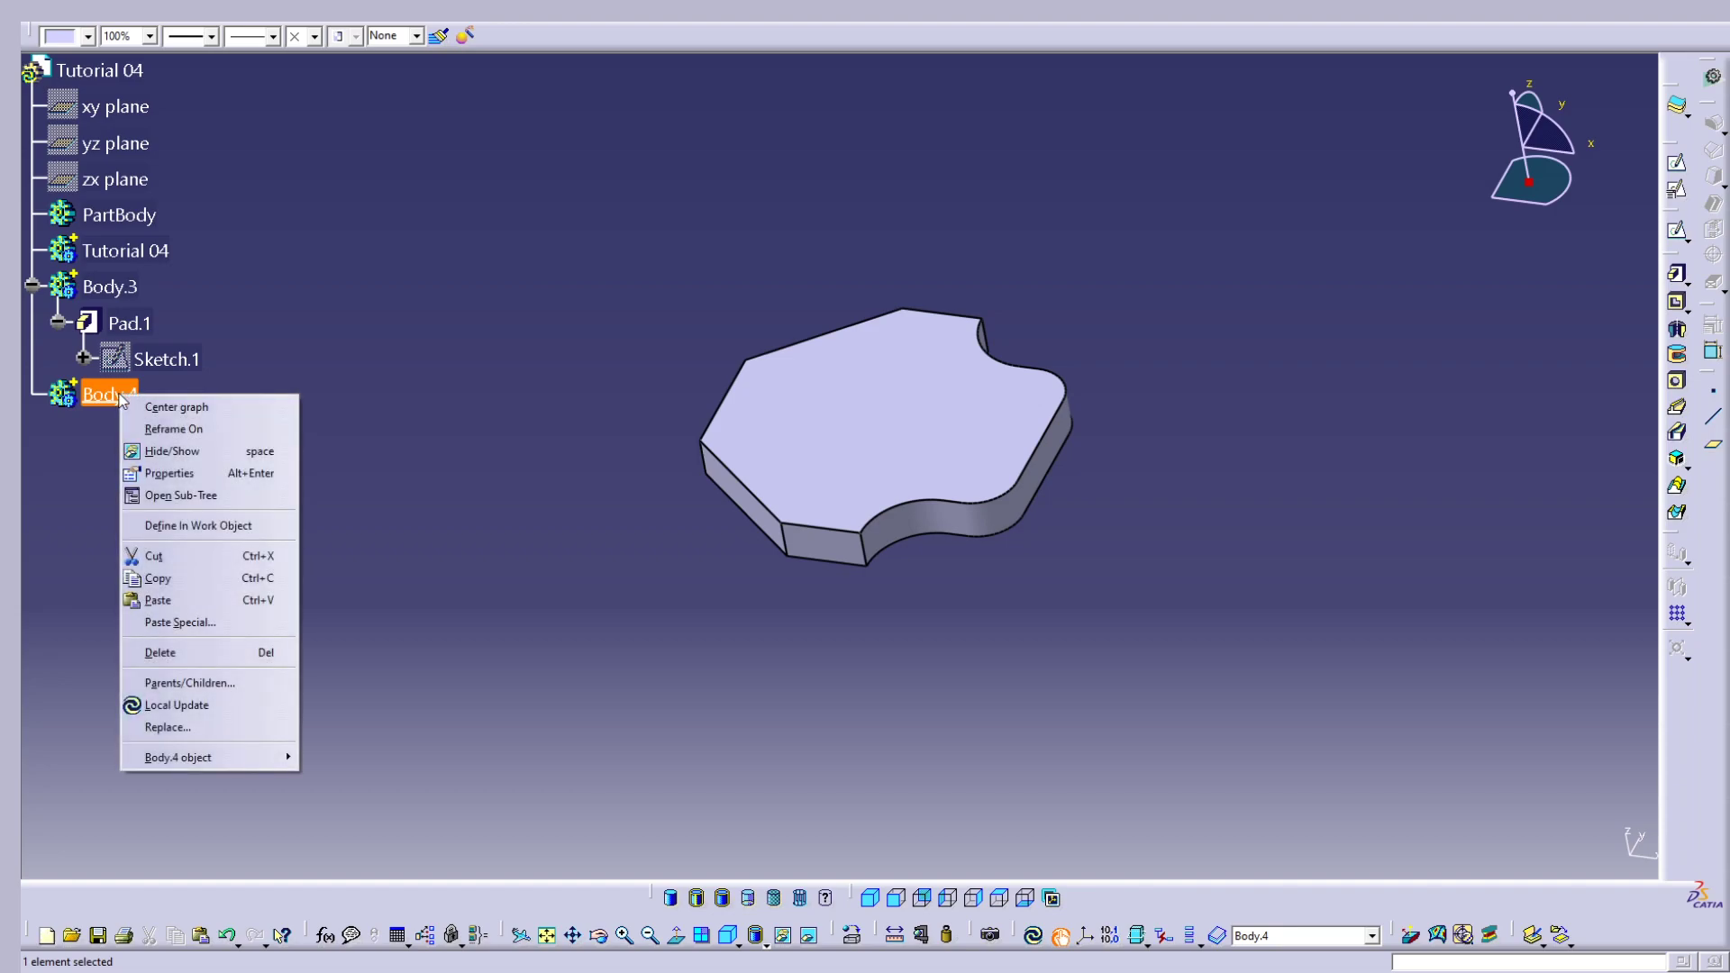
left_click(187, 602)
left_click(355, 413)
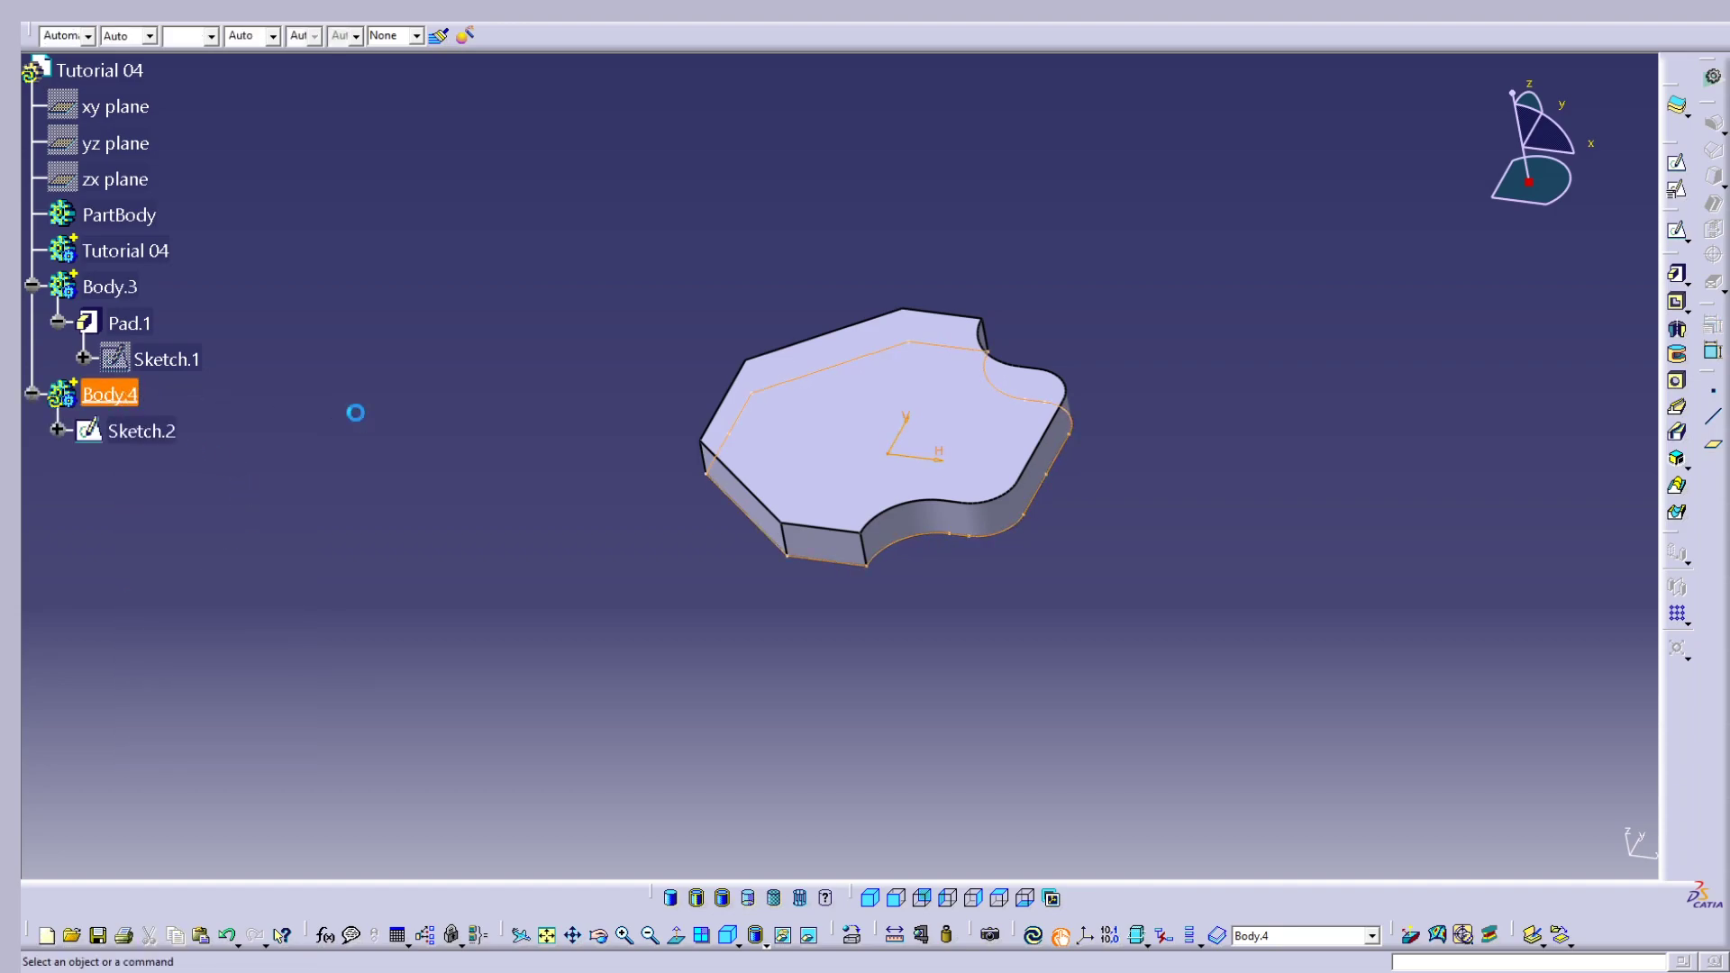
Step: Open the copied Sketch.2 for editing and dim the solid shown in its background
double_click(161, 433)
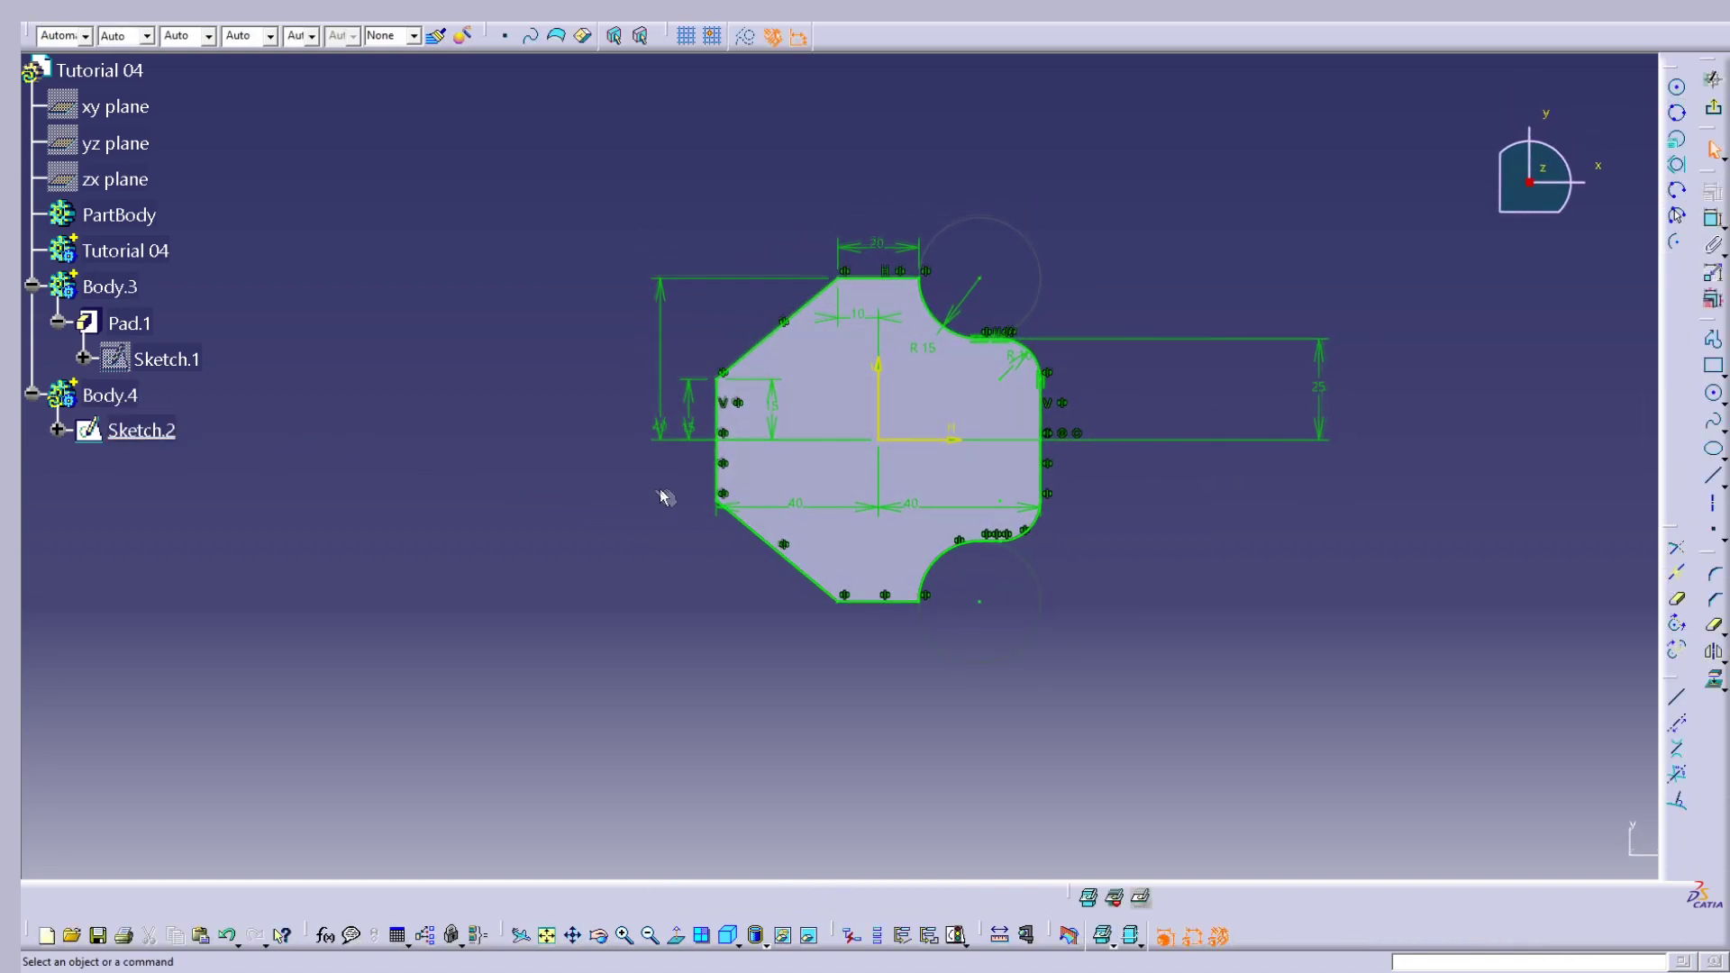
left_click(1118, 898)
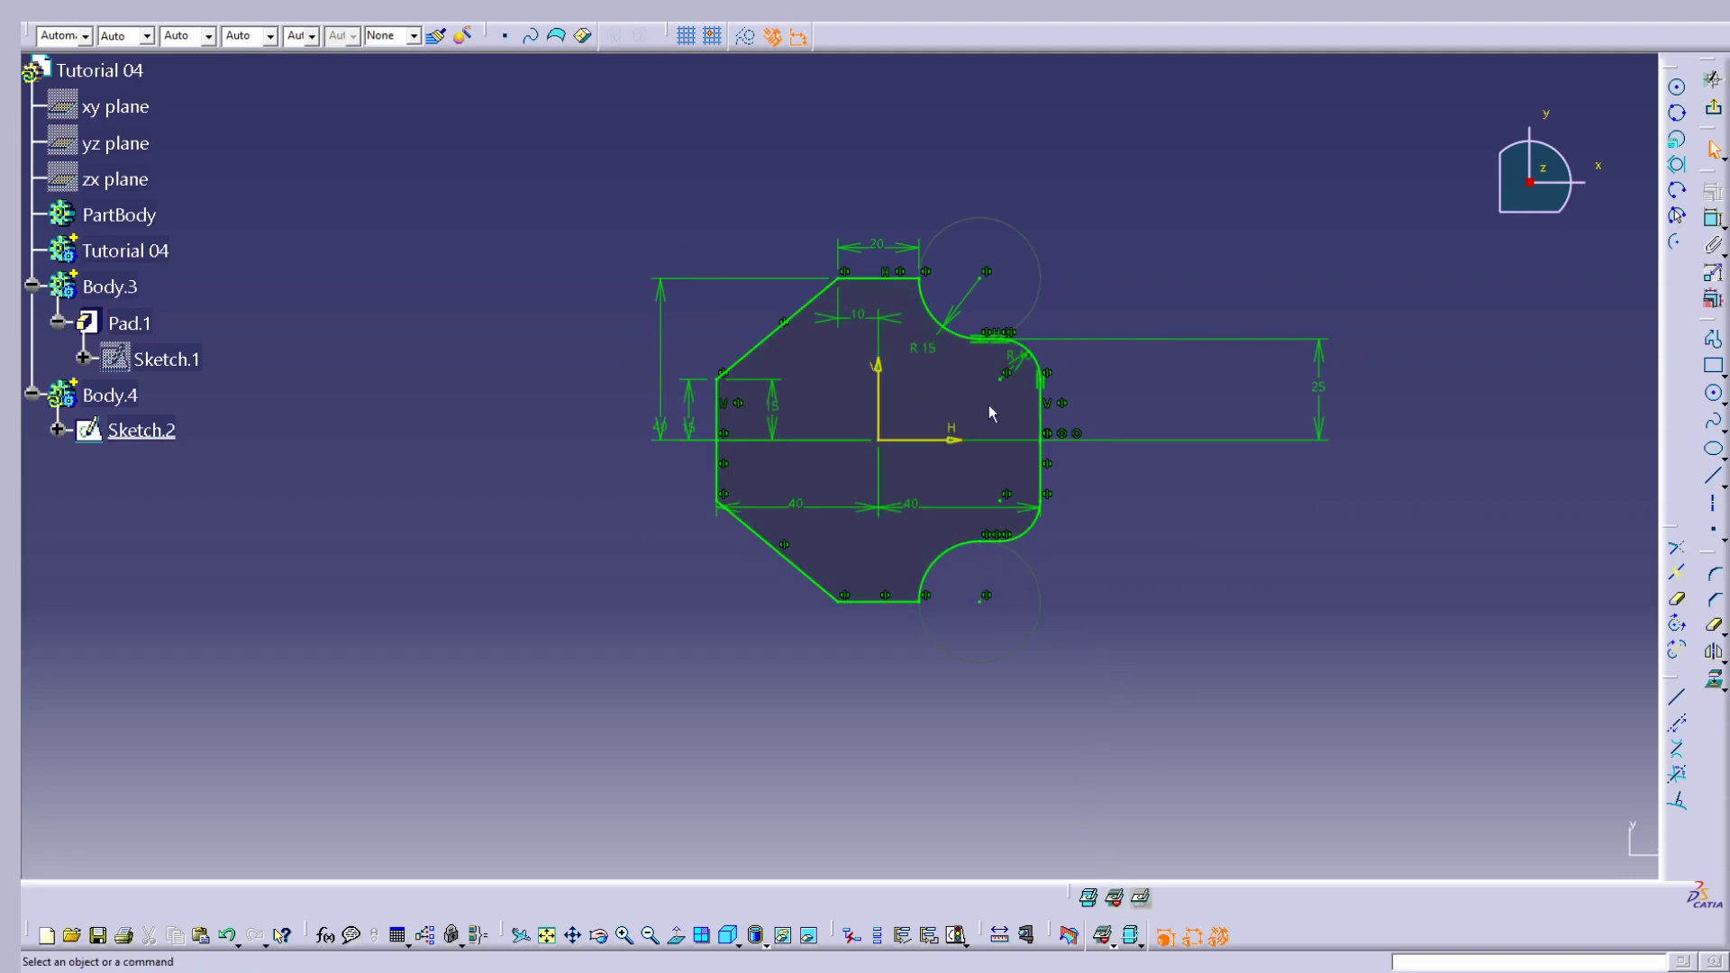
middle_click_drag(1002, 389, 1035, 278, "ctrl")
middle_click_drag(1061, 340, 974, 374)
middle_click_drag(974, 374, 986, 391, "ctrl")
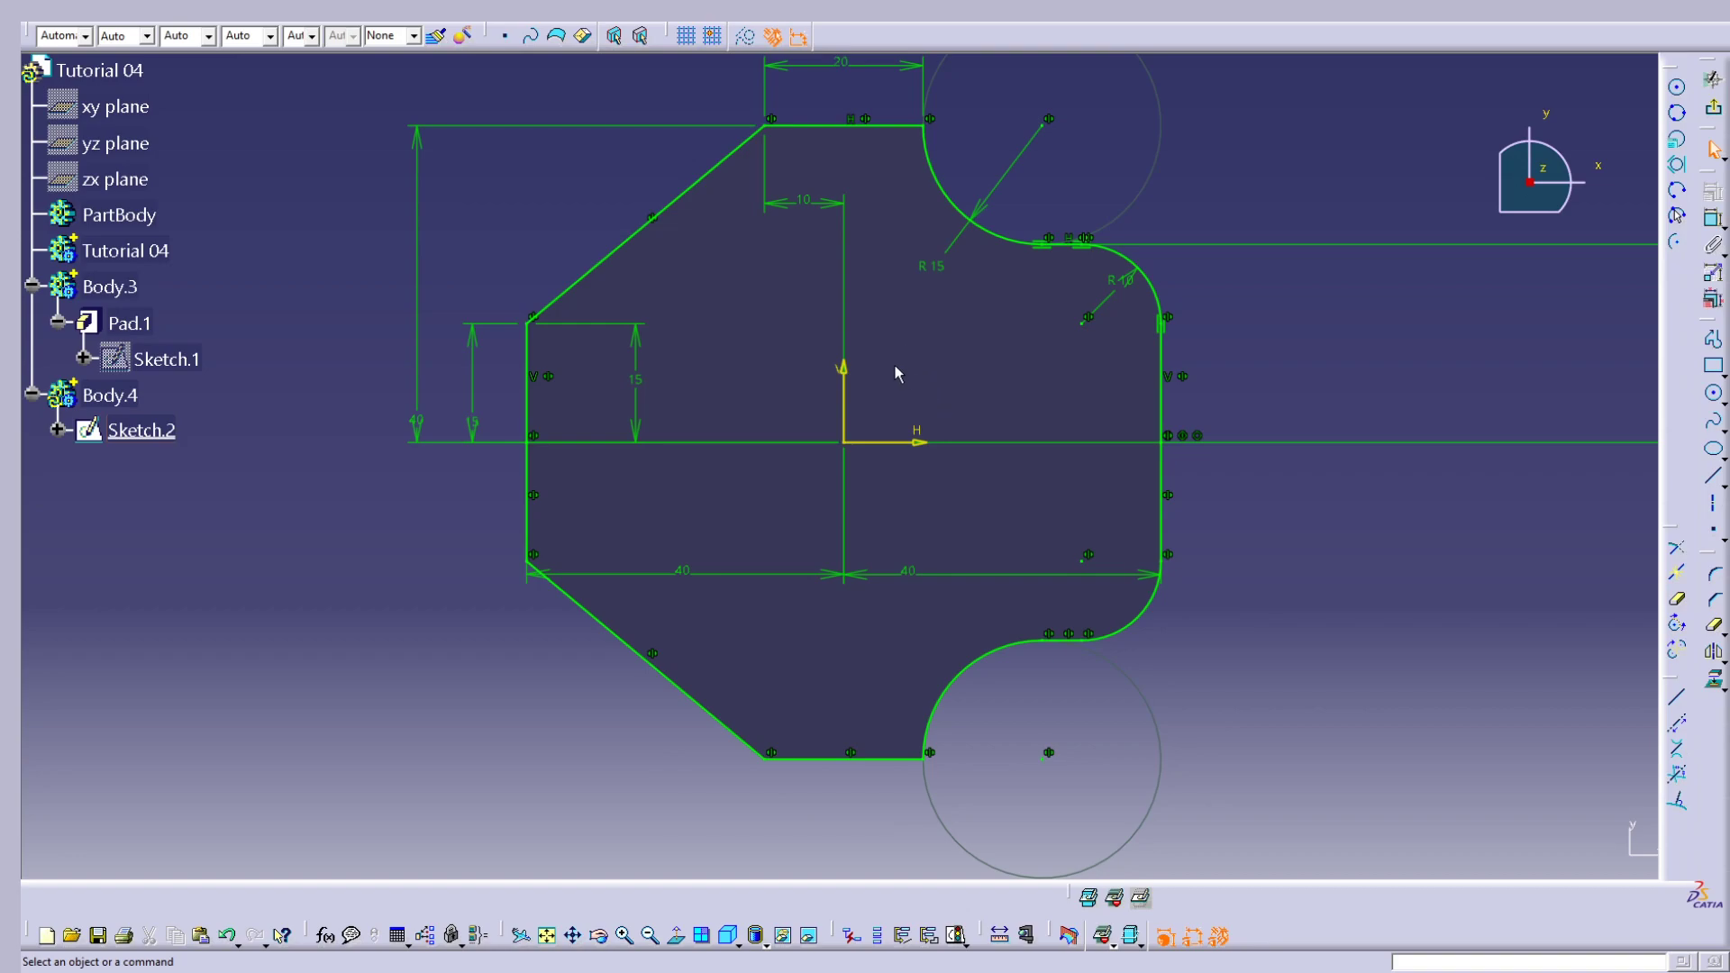
Step: Delete the whole copied profile with all its dimensions and constraints from Sketch.2
middle_click_drag(783, 221, 780, 272)
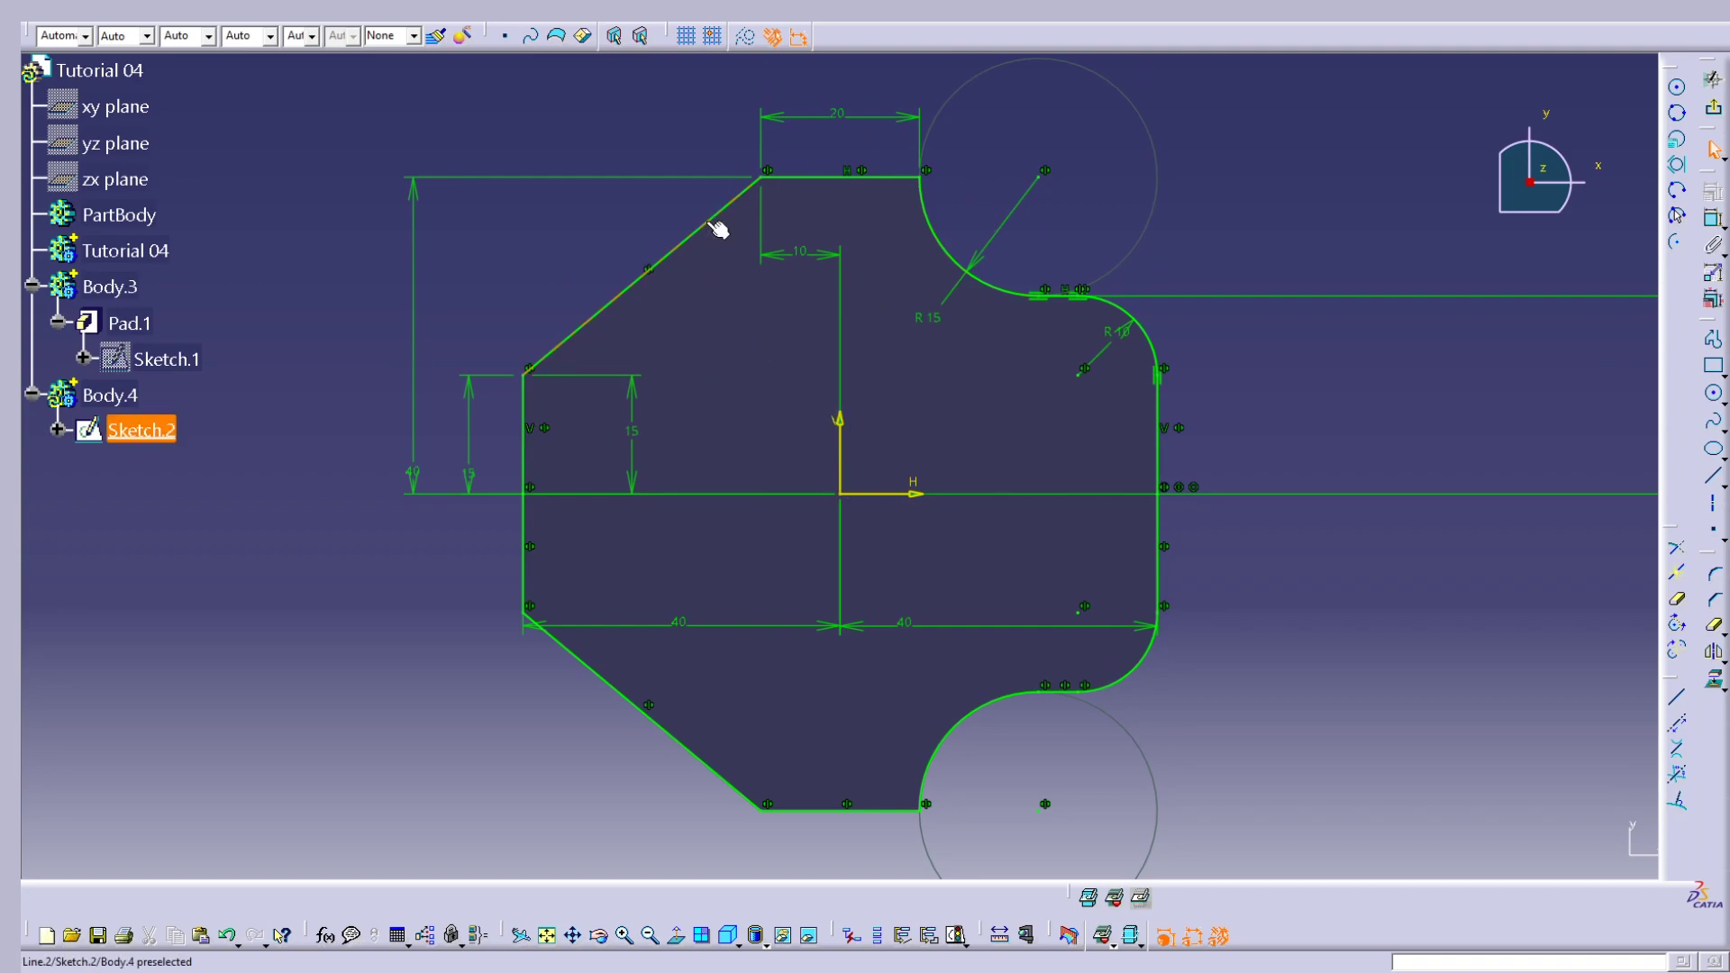
middle_click_drag(1042, 240, 1045, 316)
left_click_drag(1107, 696, 584, 237)
left_click(1351, 707)
left_click_drag(1500, 715, 879, 223)
key("Delete")
left_click_drag(552, 231, 822, 722)
key("Delete")
middle_click_drag(882, 440, 883, 304)
middle_click_drag(854, 381, 881, 298)
mouse_move(1417, 386)
middle_mouse_down()
mouse_move(1084, 363)
mouse_move(1296, 410)
middle_mouse_up()
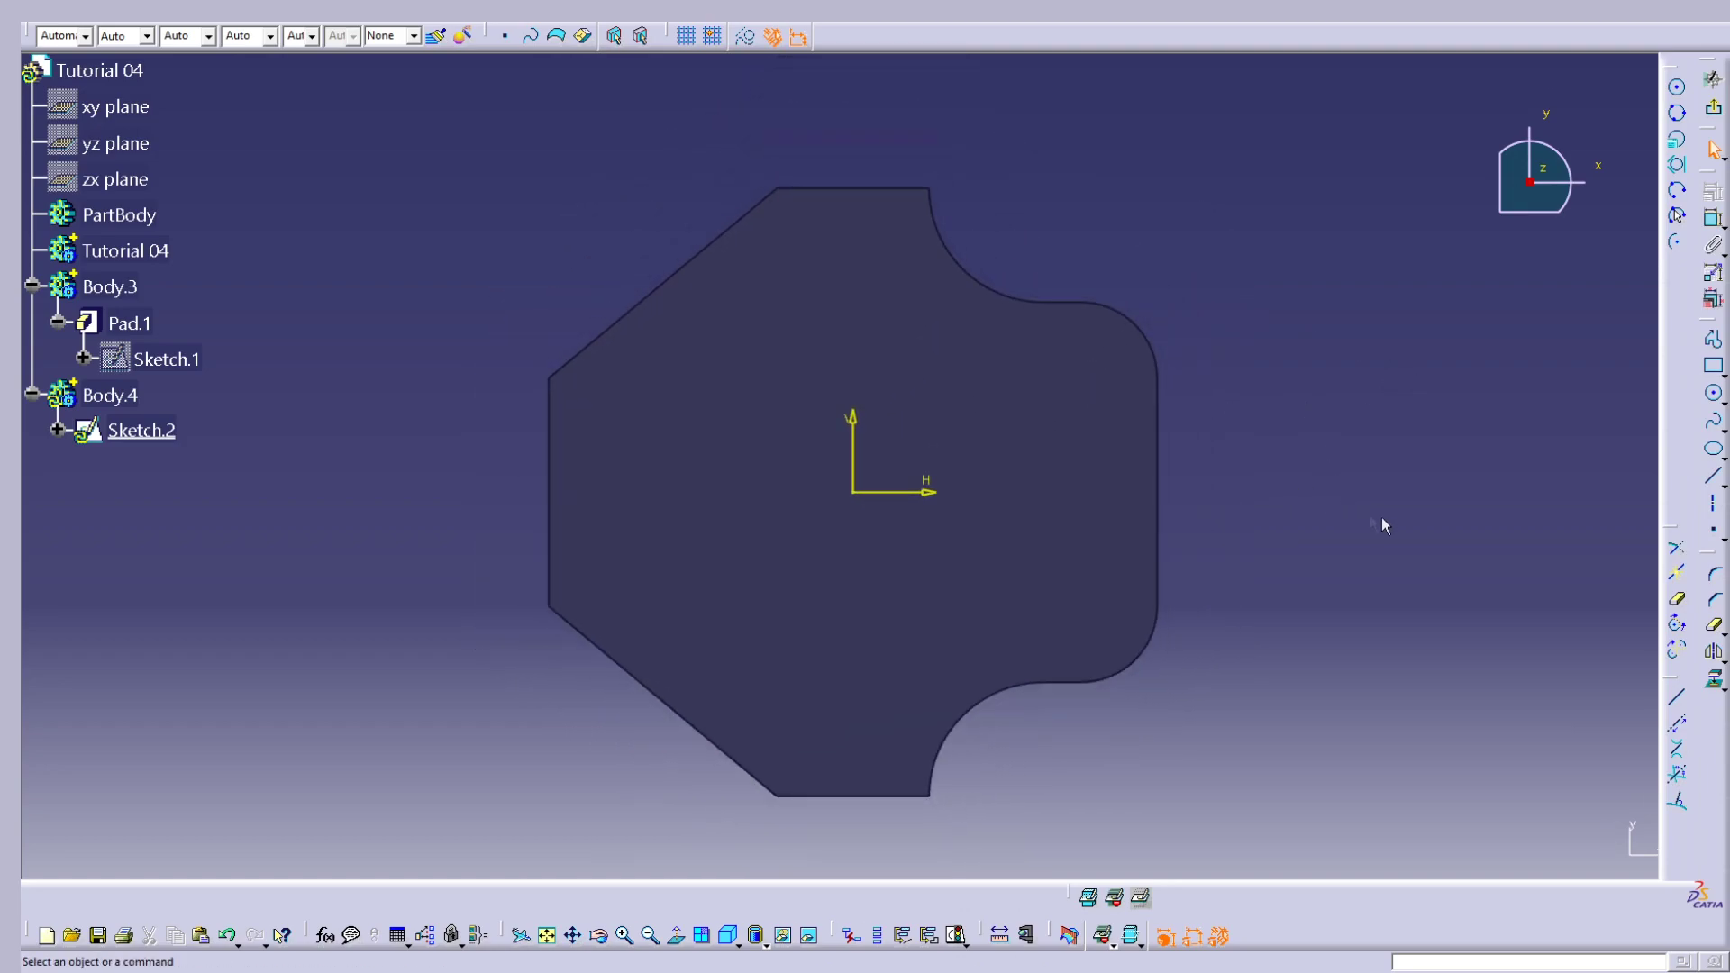
Step: Draw circles about 9.5 mm wide near the upper-right corner, 10.9 mm on the upper V axis and 11.4 mm on the left H axis
left_click(1714, 395)
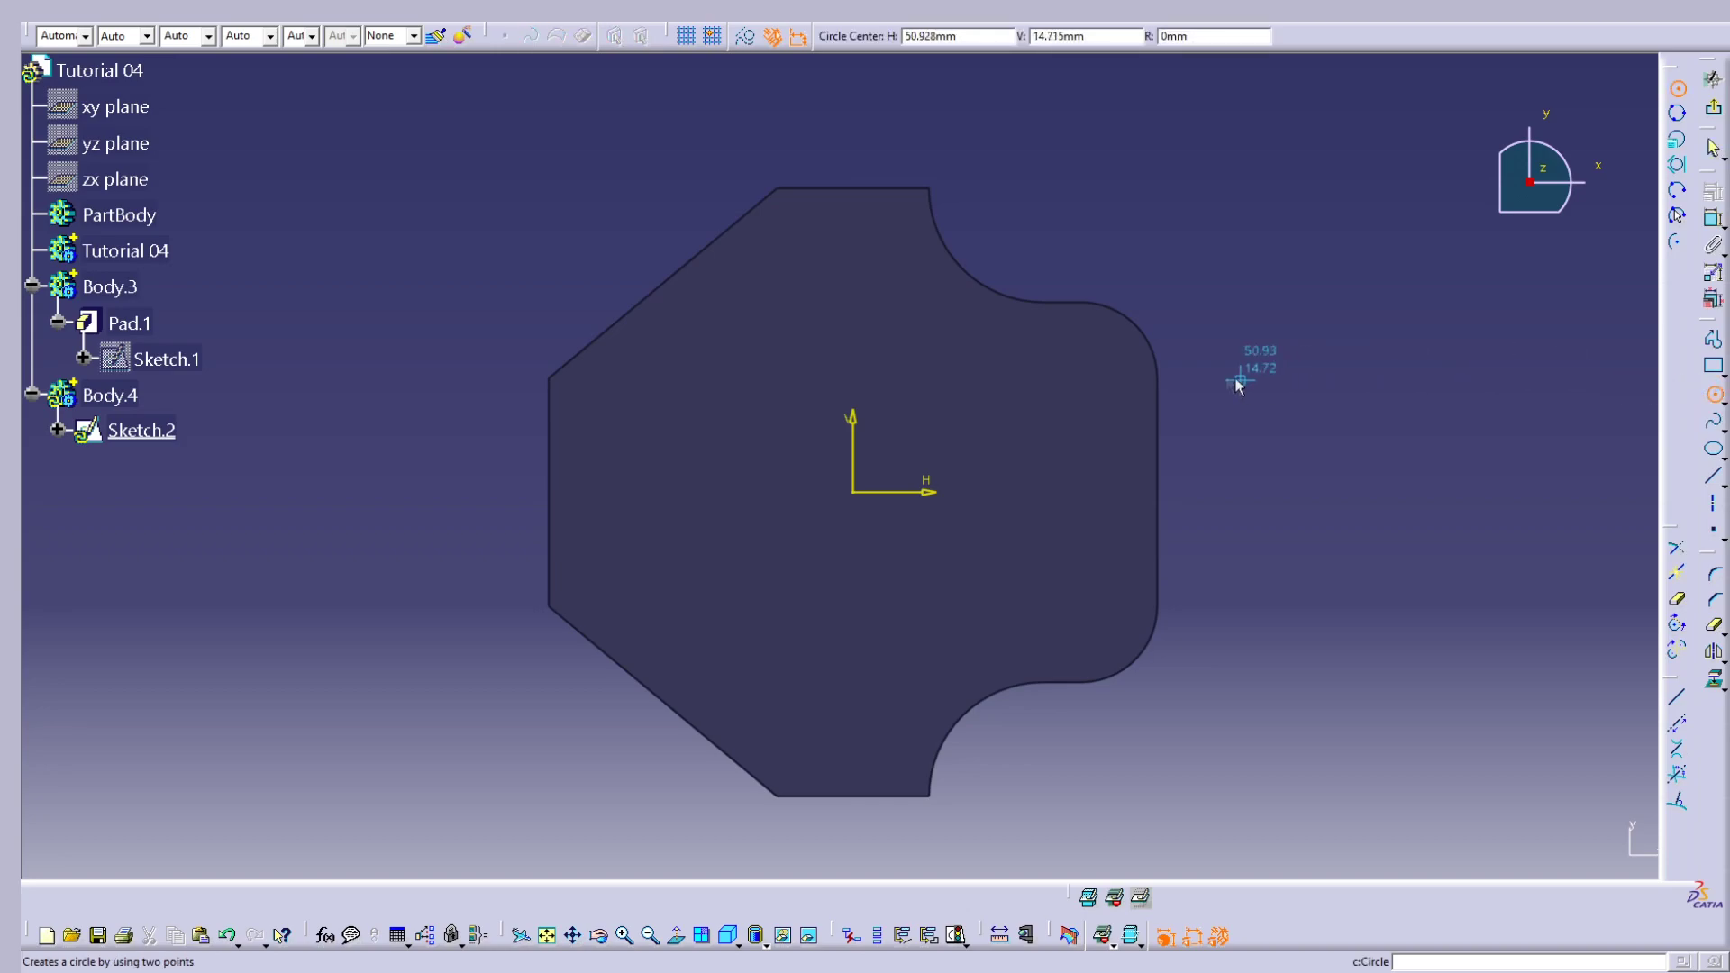
left_click(1075, 367)
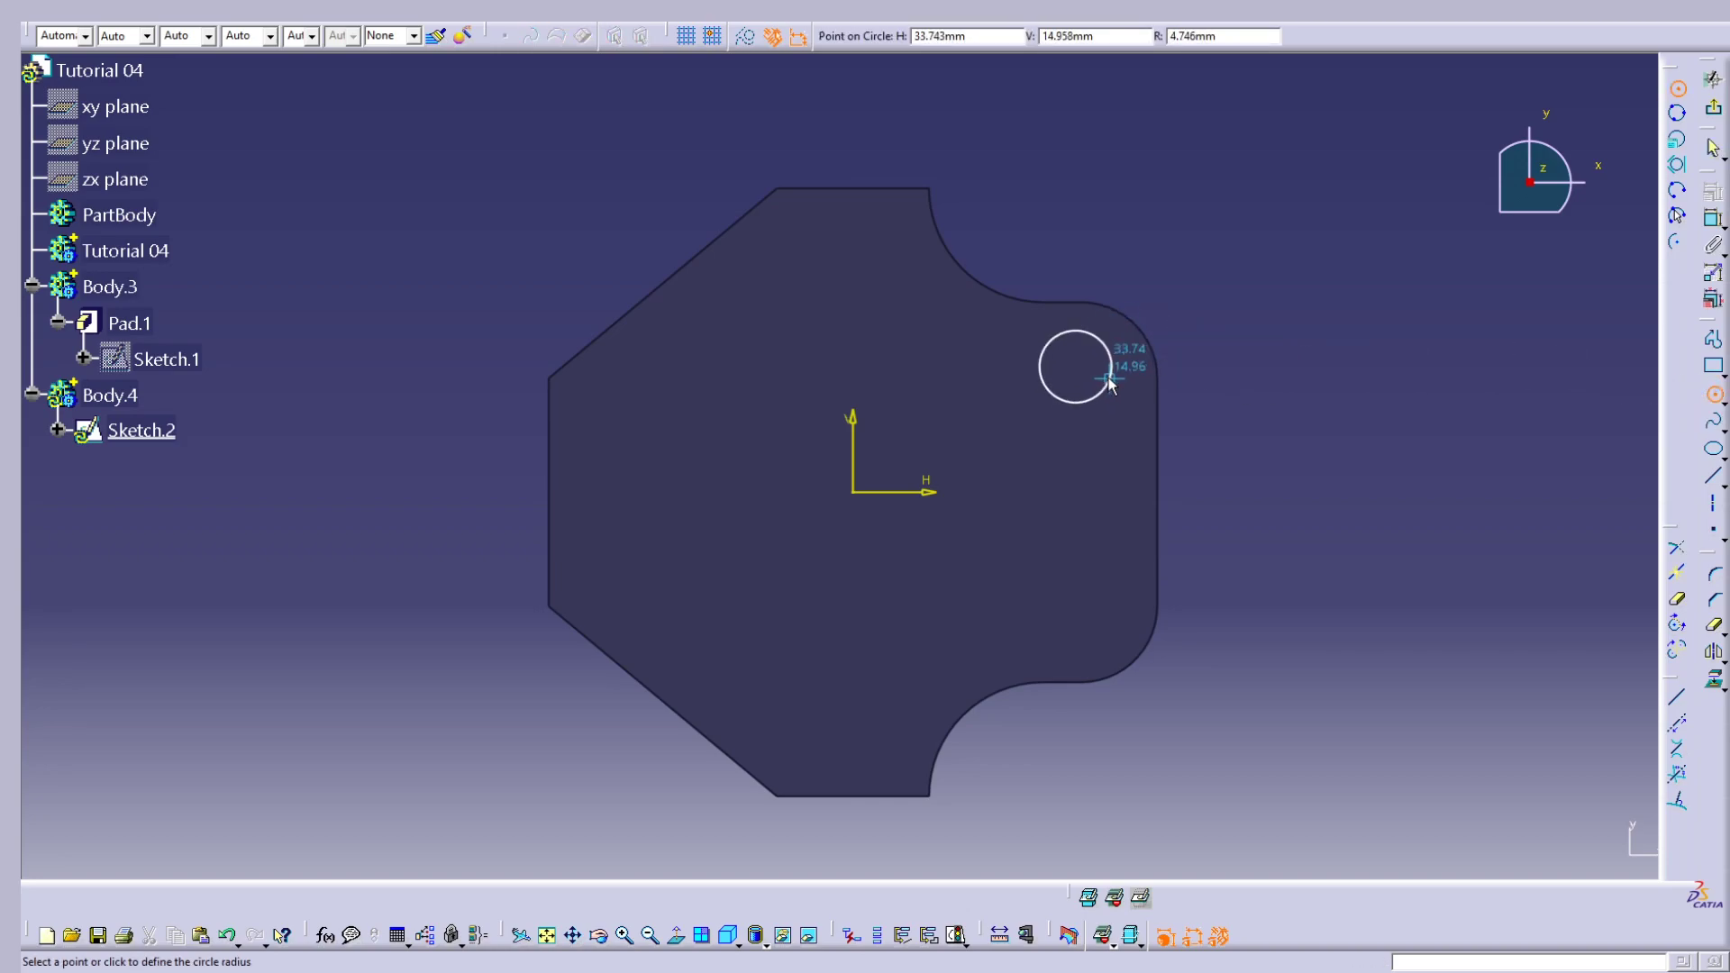
left_click(1111, 365)
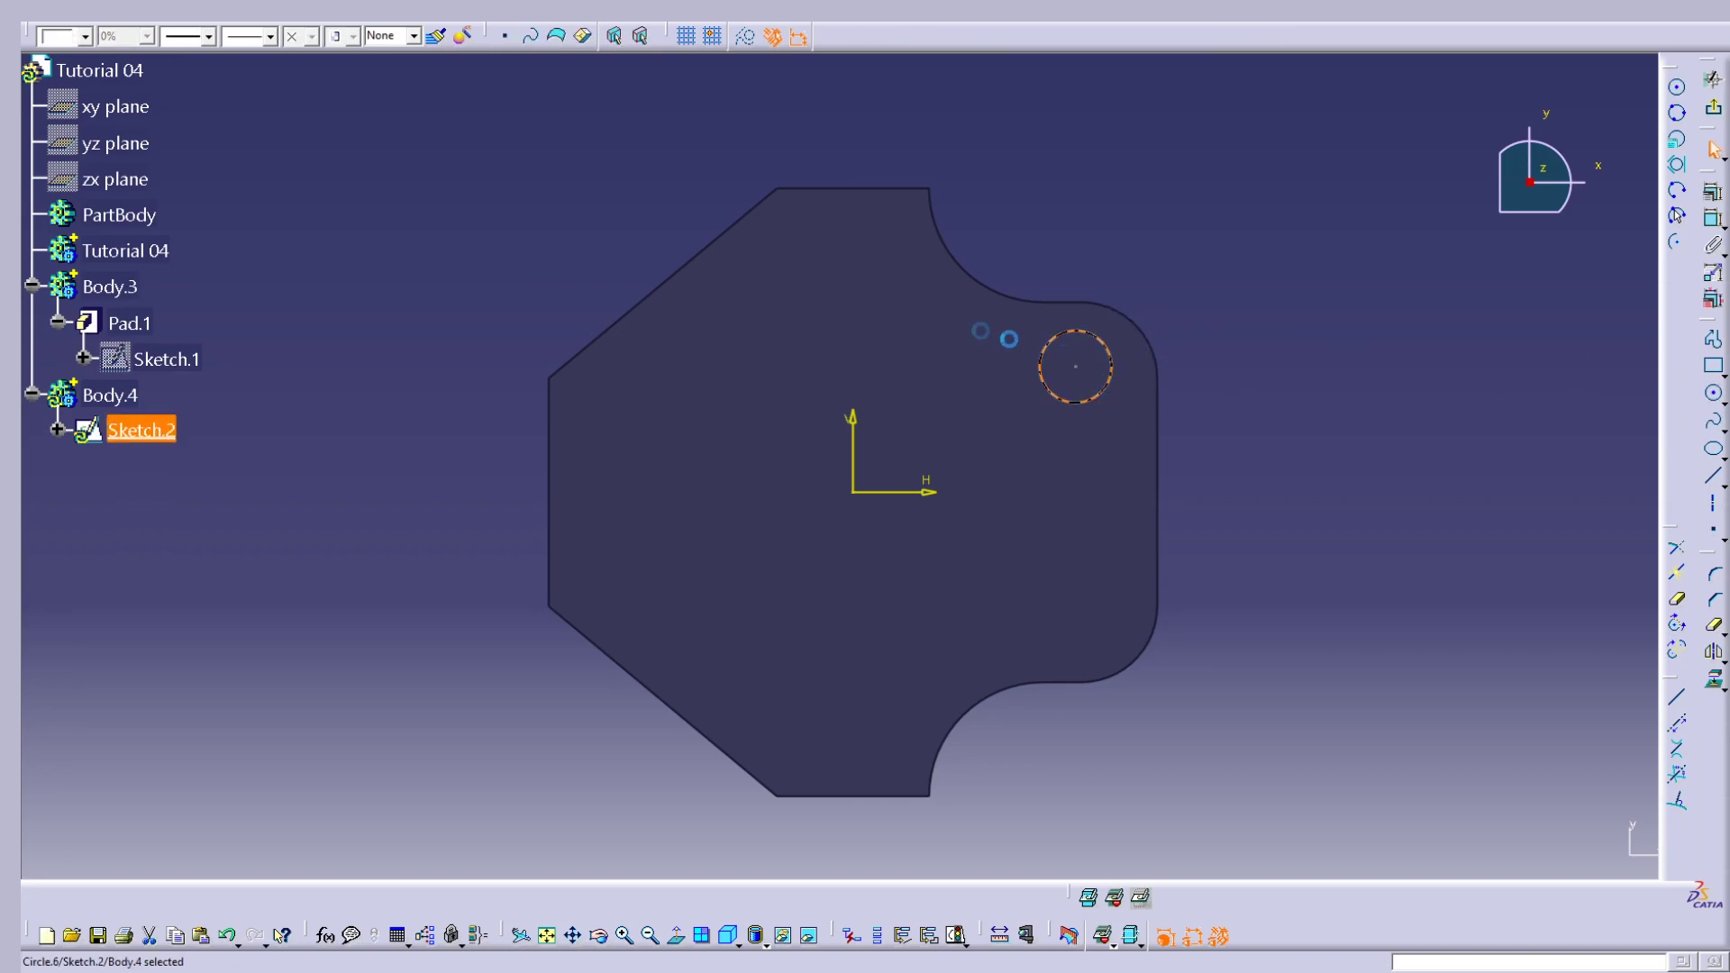
left_click(1709, 394)
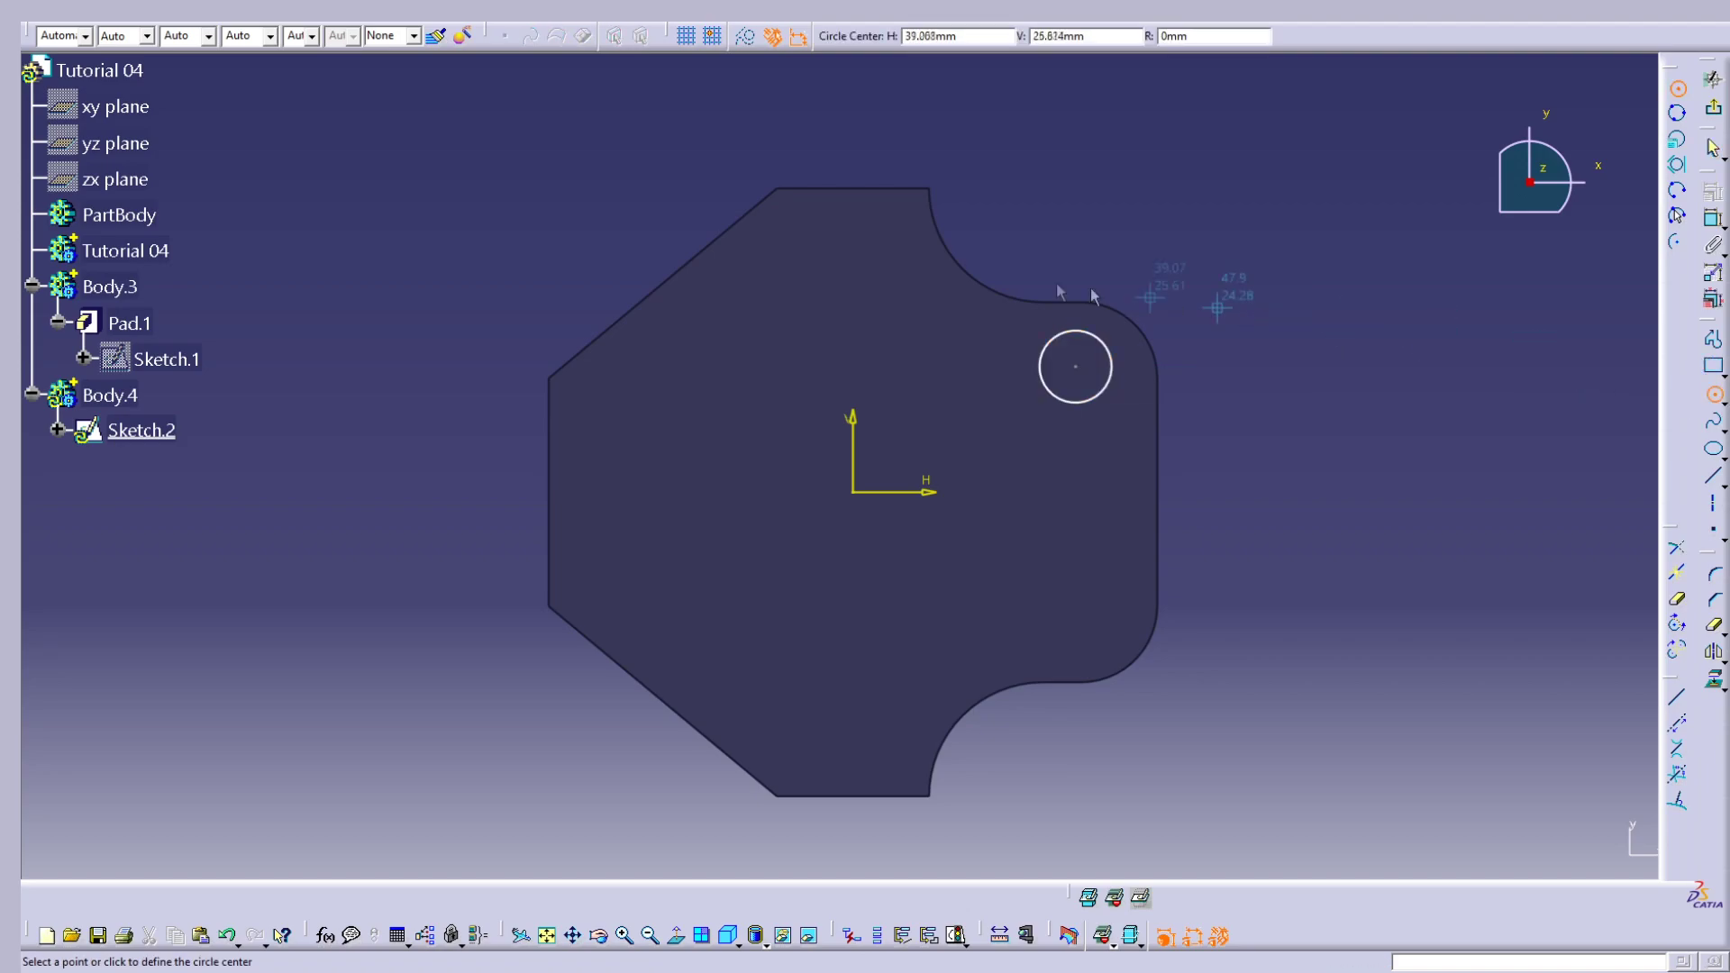
left_click(856, 248)
left_click(893, 253)
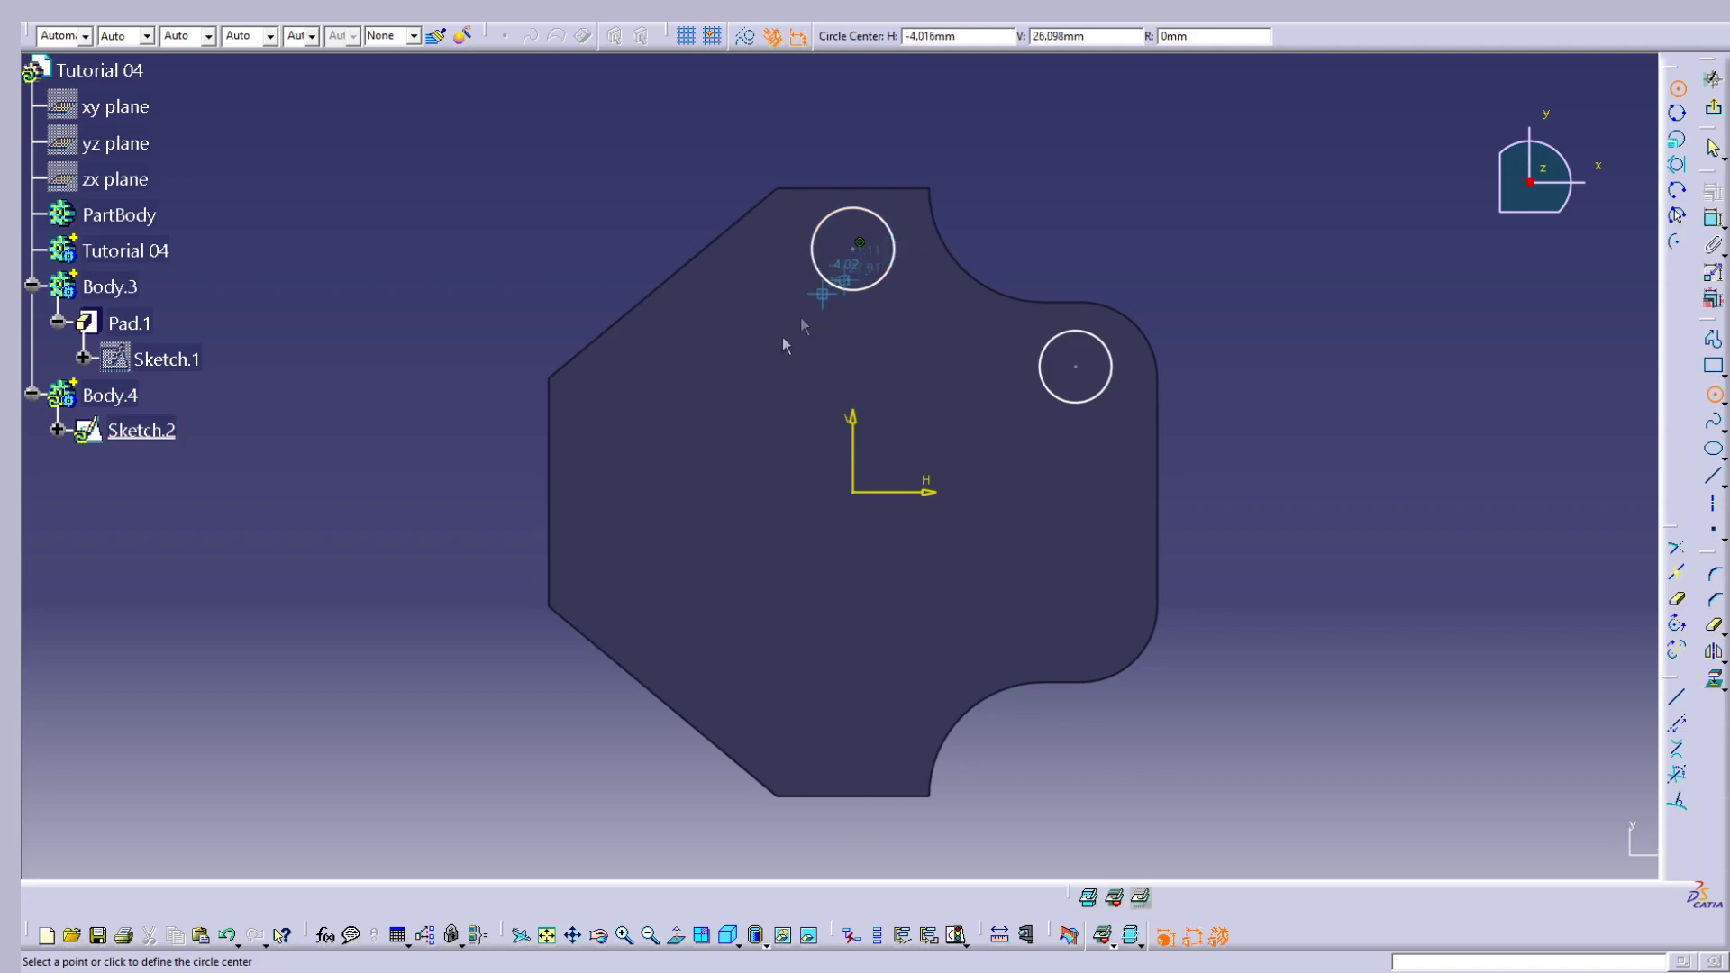
left_click(634, 492)
left_click(675, 501)
key("Escape")
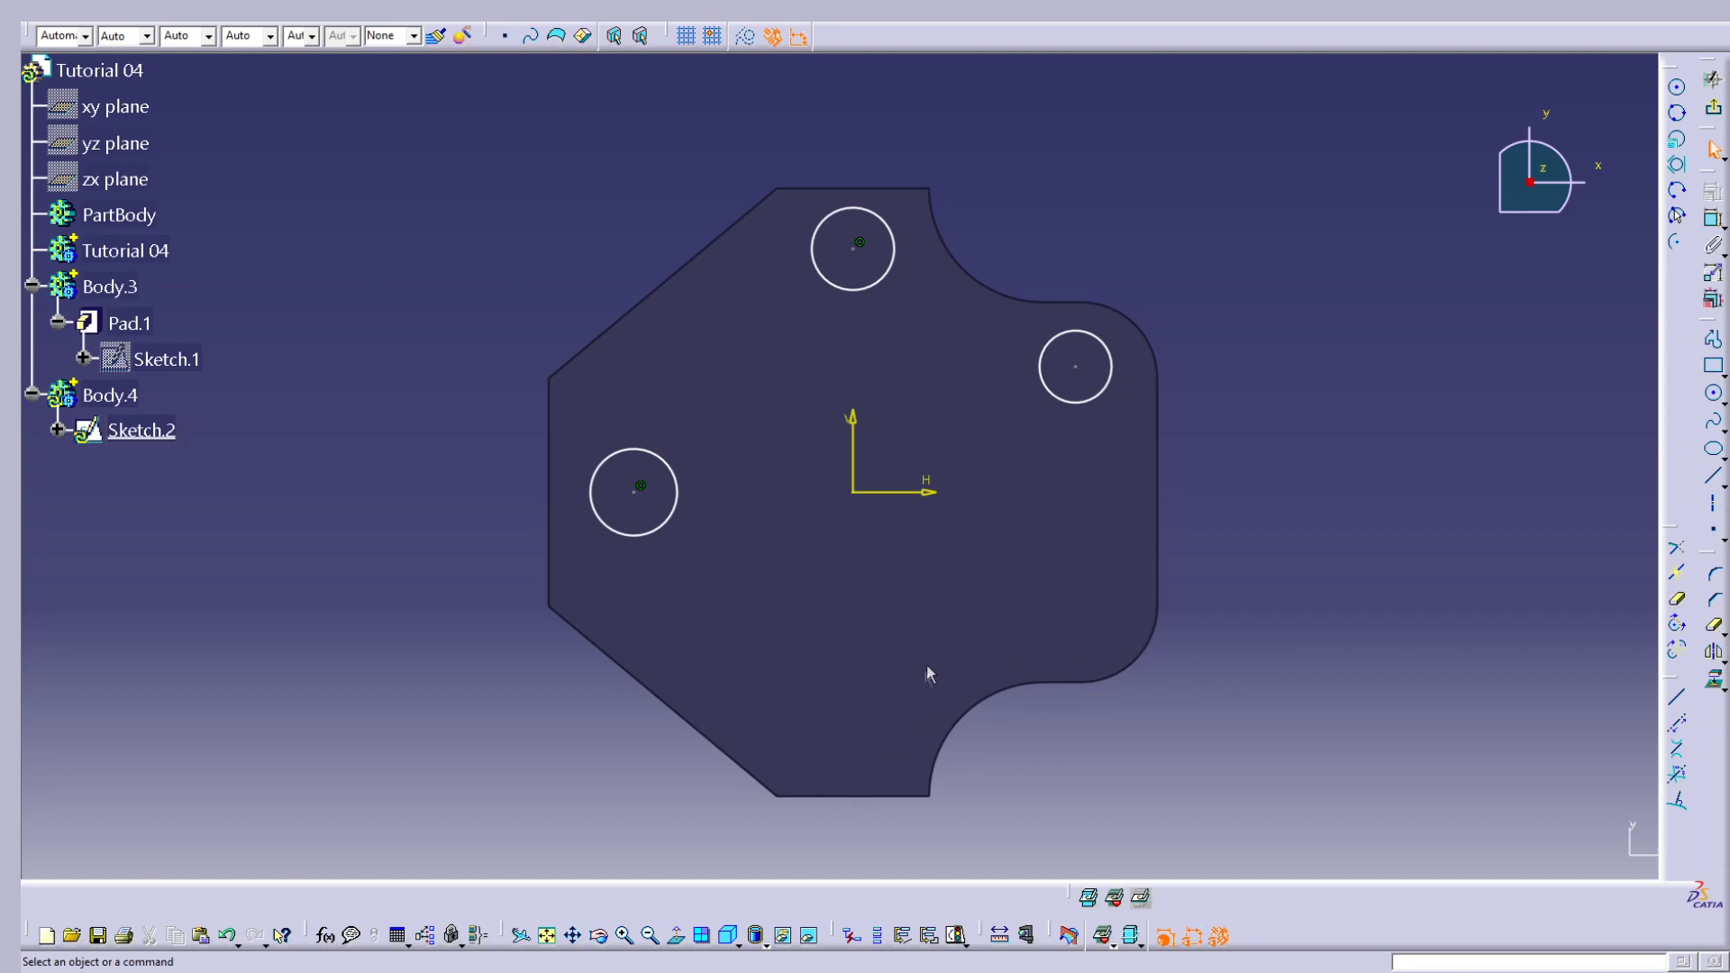
Step: Dimension the circle on the V axis by diameter instead of radius and set it to 10 mm
left_click(892, 245)
left_click(1101, 344, "ctrl")
left_click(1232, 371)
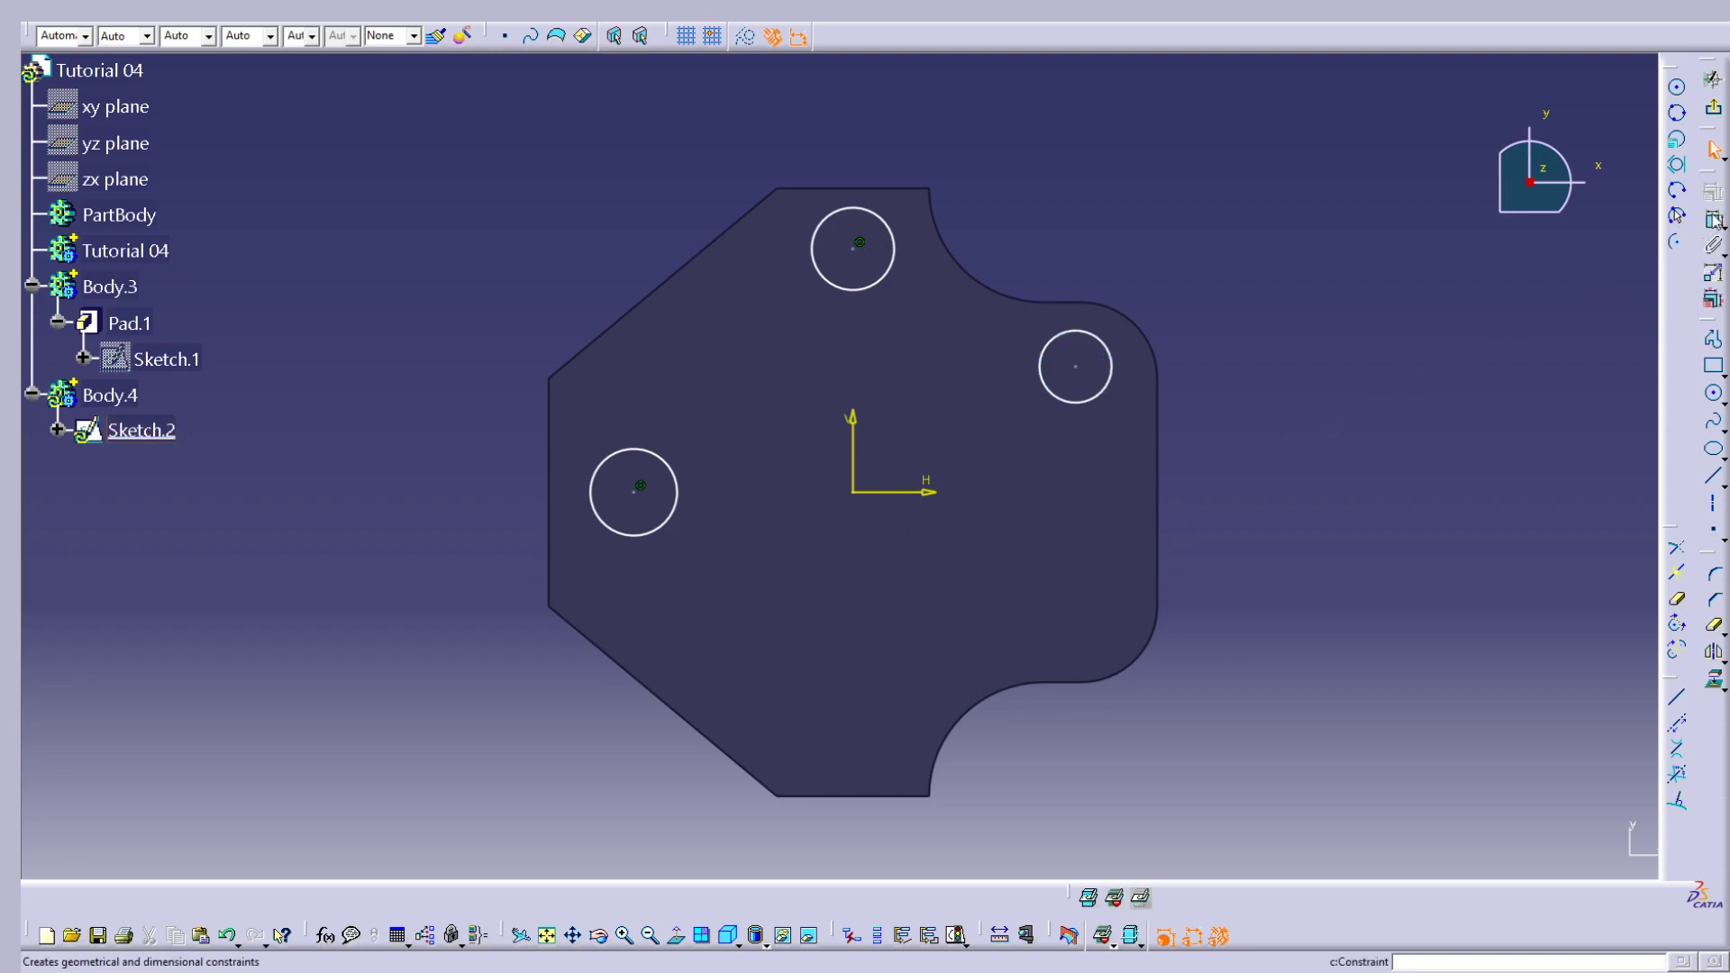
left_click(895, 229)
left_click(928, 170)
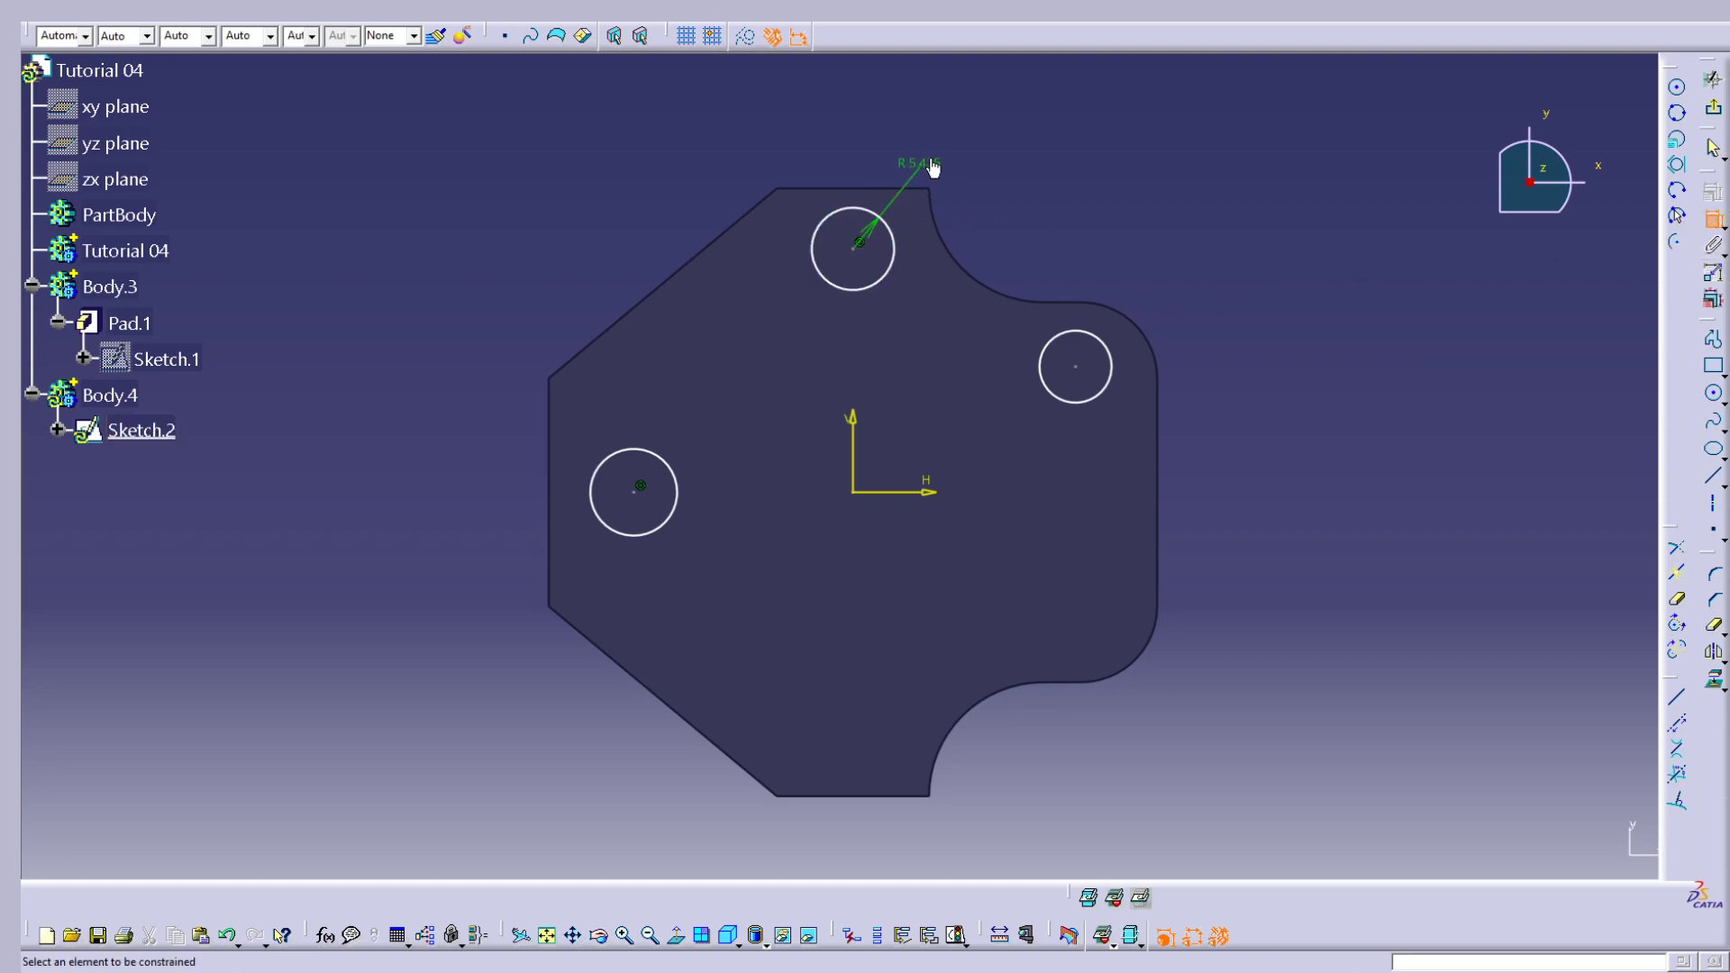
double_click(919, 163)
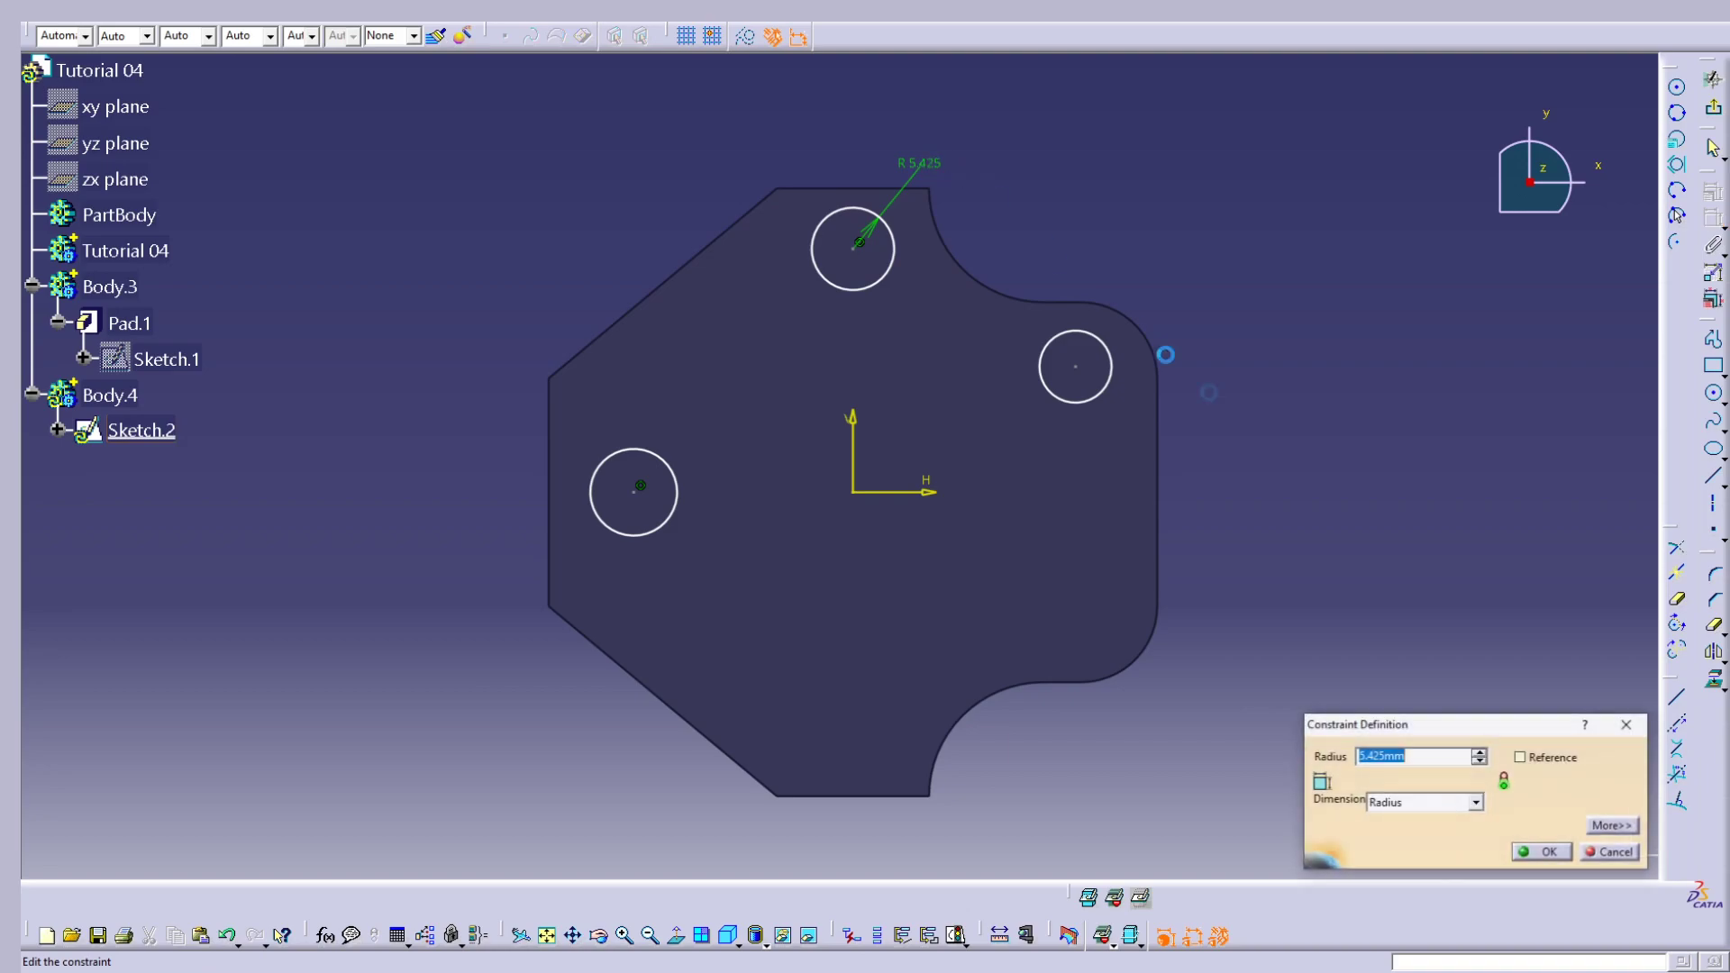
left_click(1423, 802)
left_click(1411, 835)
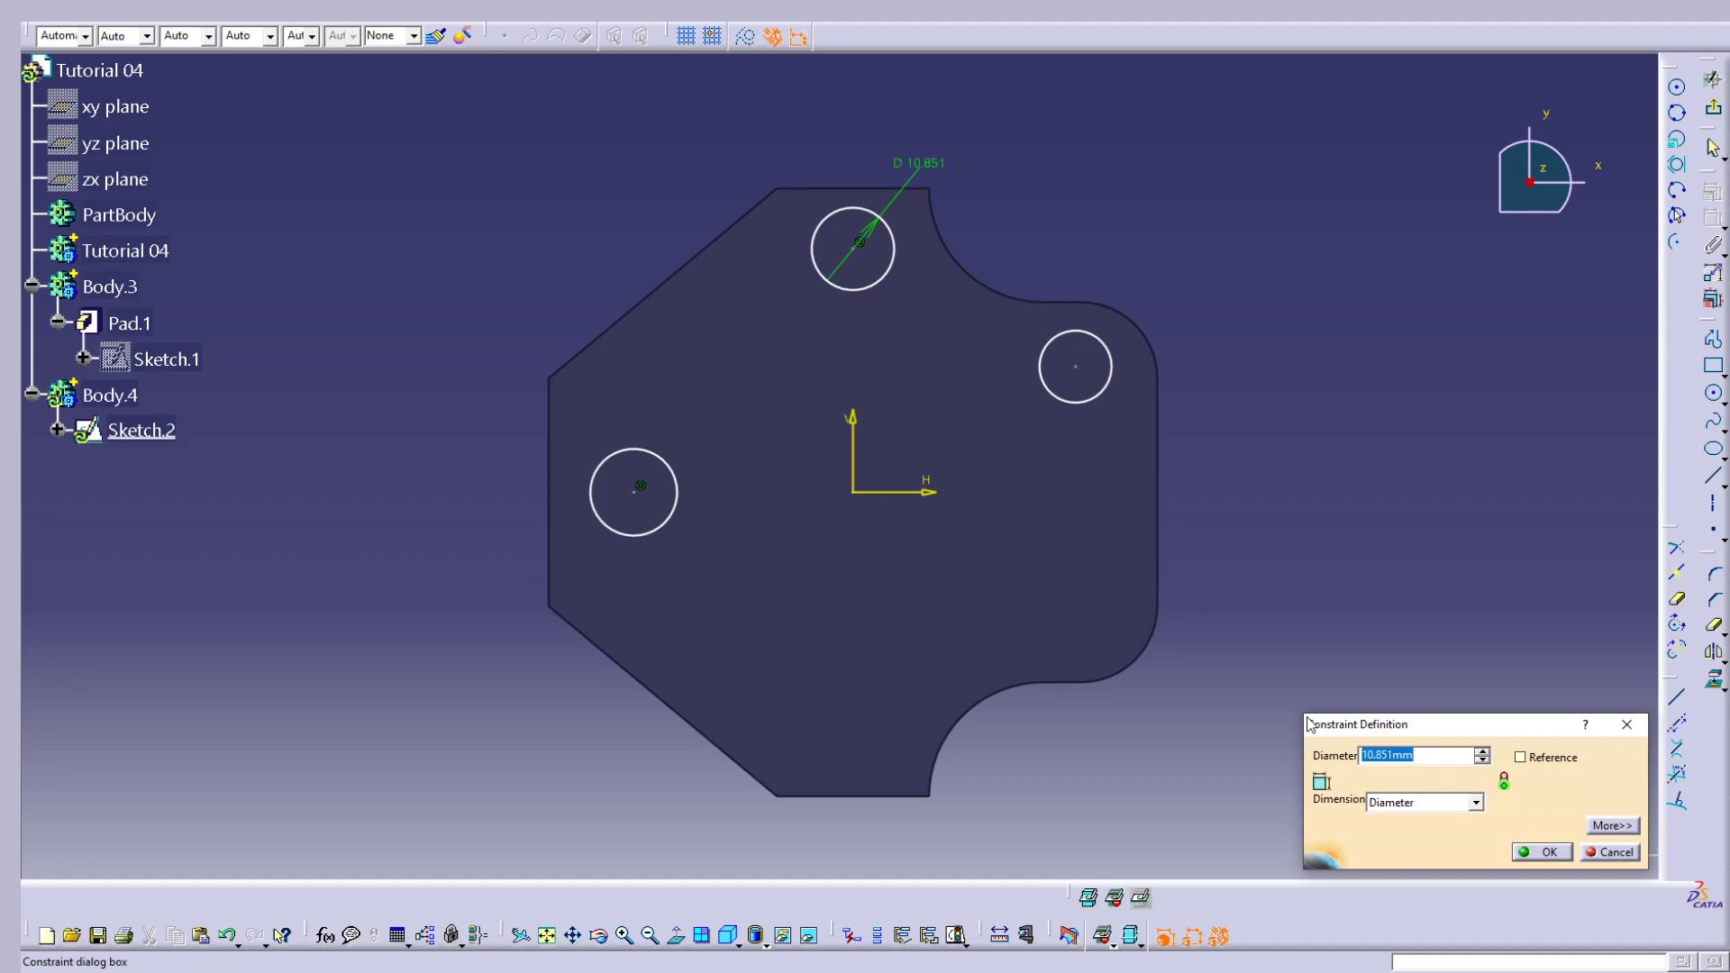
type("10")
key("Return")
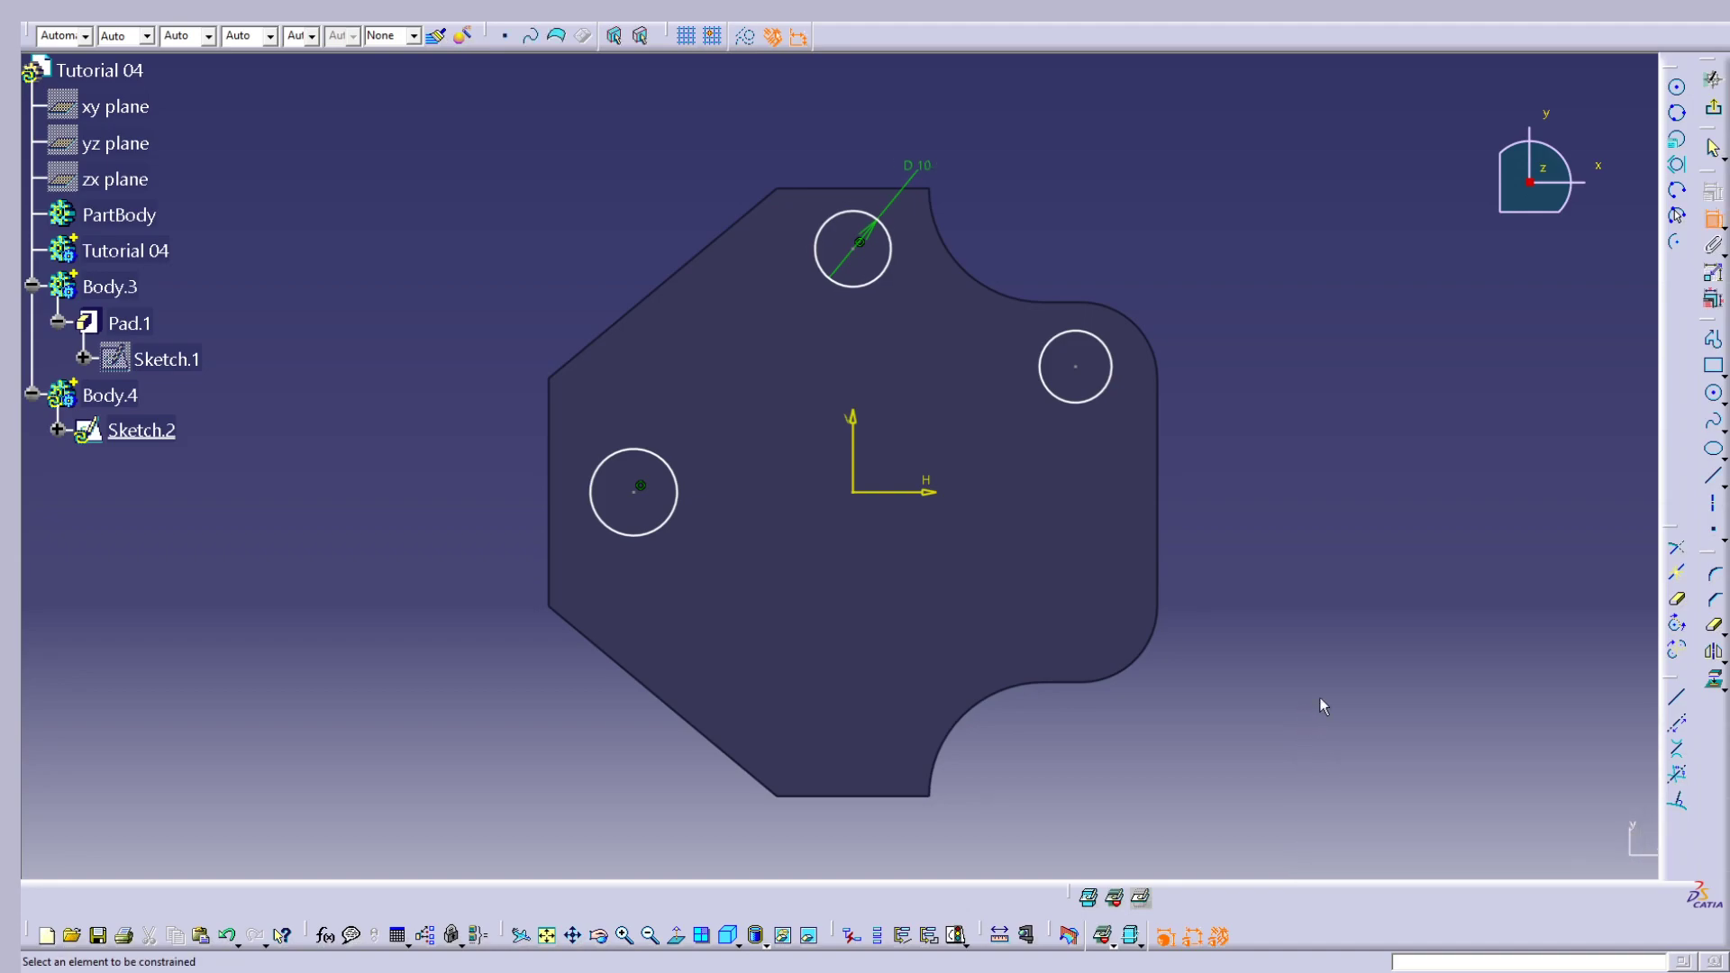
Step: Add diameter dimensions to the upper-right circle and to the circle on the H axis
left_click(1106, 346)
key("Escape")
left_click(1112, 365)
left_click(1189, 297)
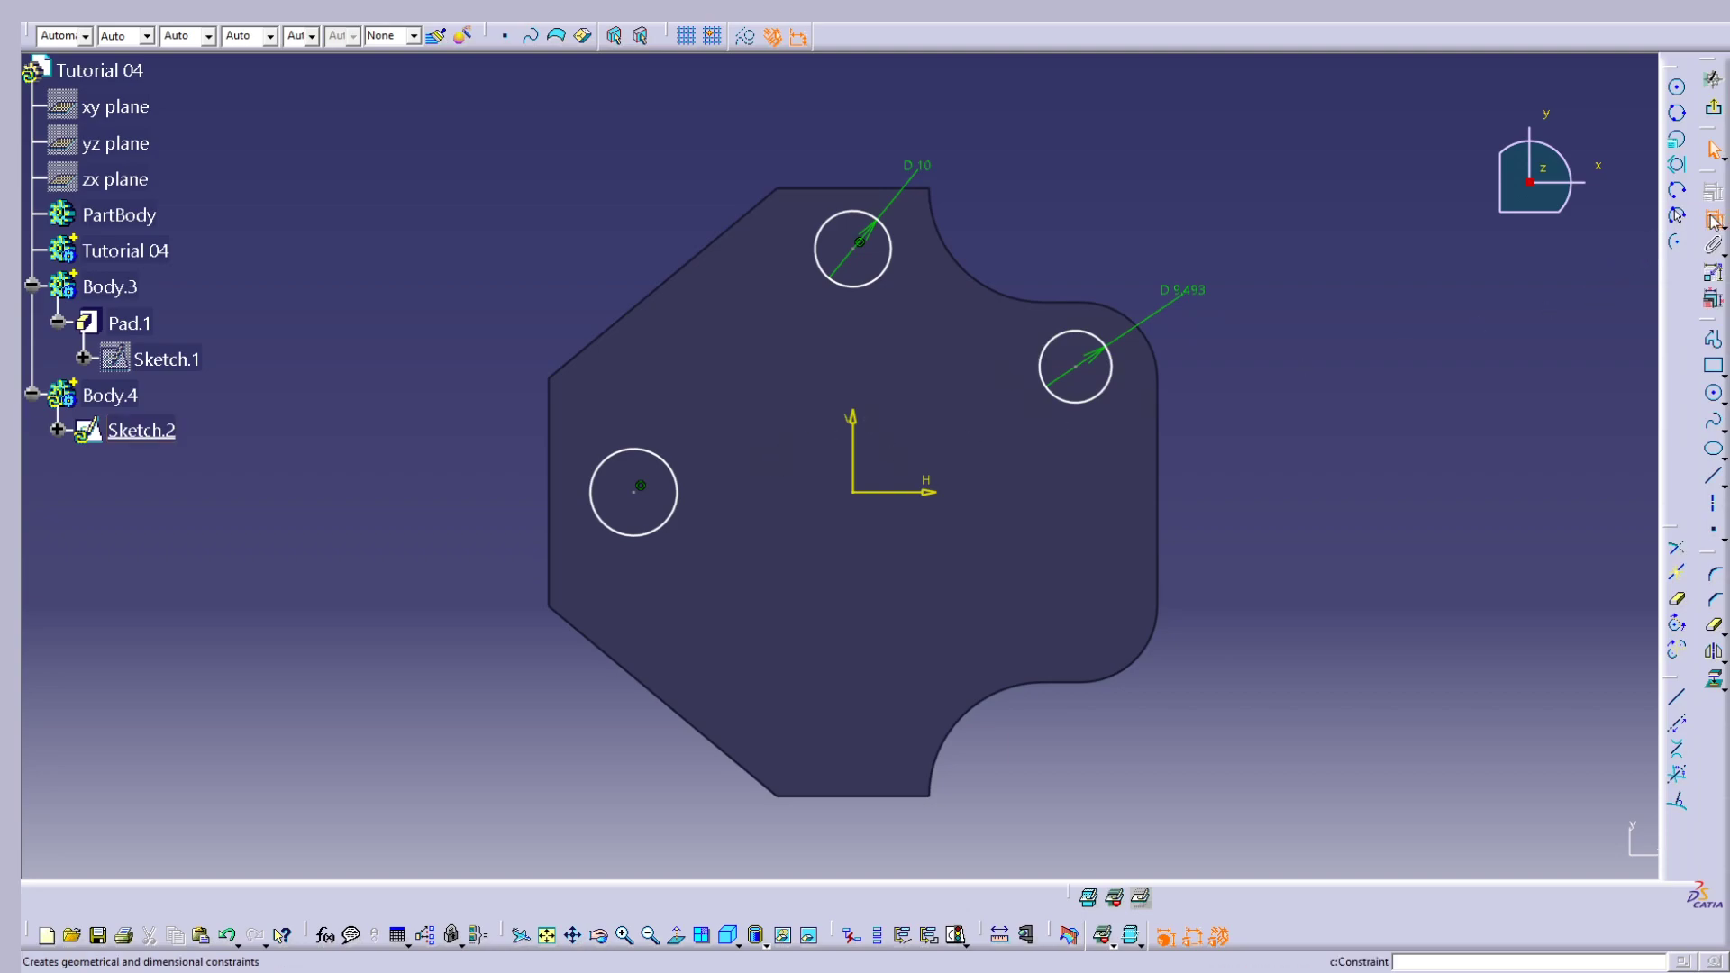
left_click(603, 462)
left_click(427, 419)
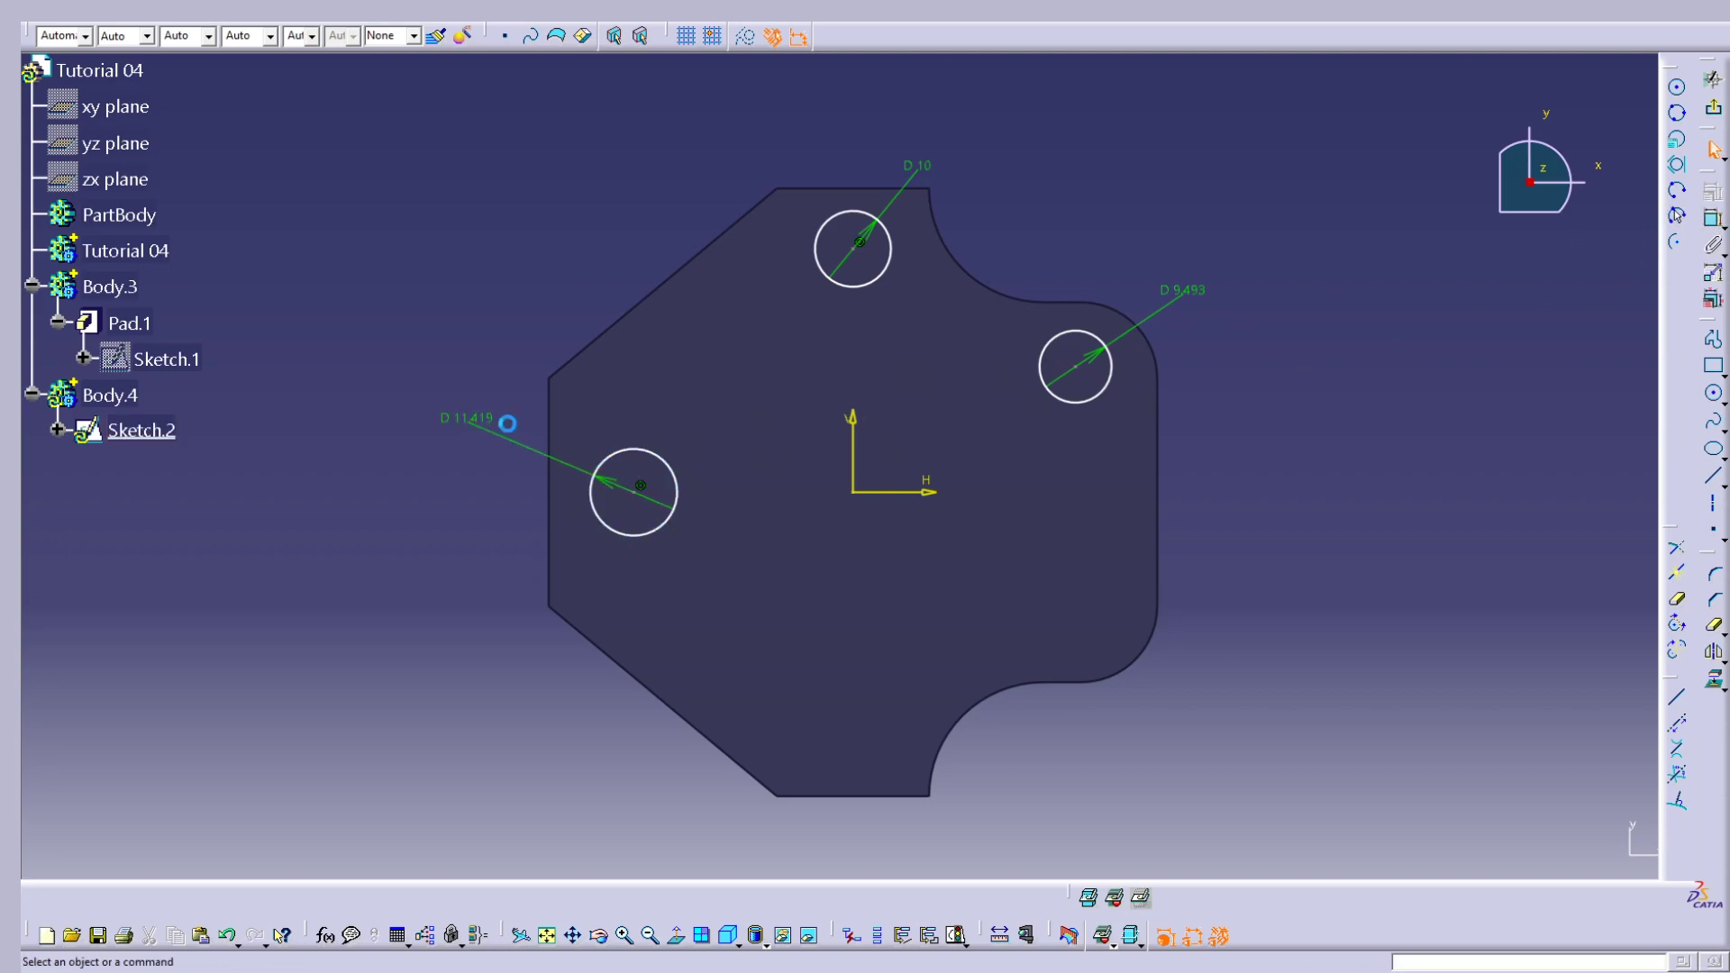
Step: Set the diameters of the upper-right circle and the circle on the H axis to 10 mm each
double_click(1182, 290)
type("1")
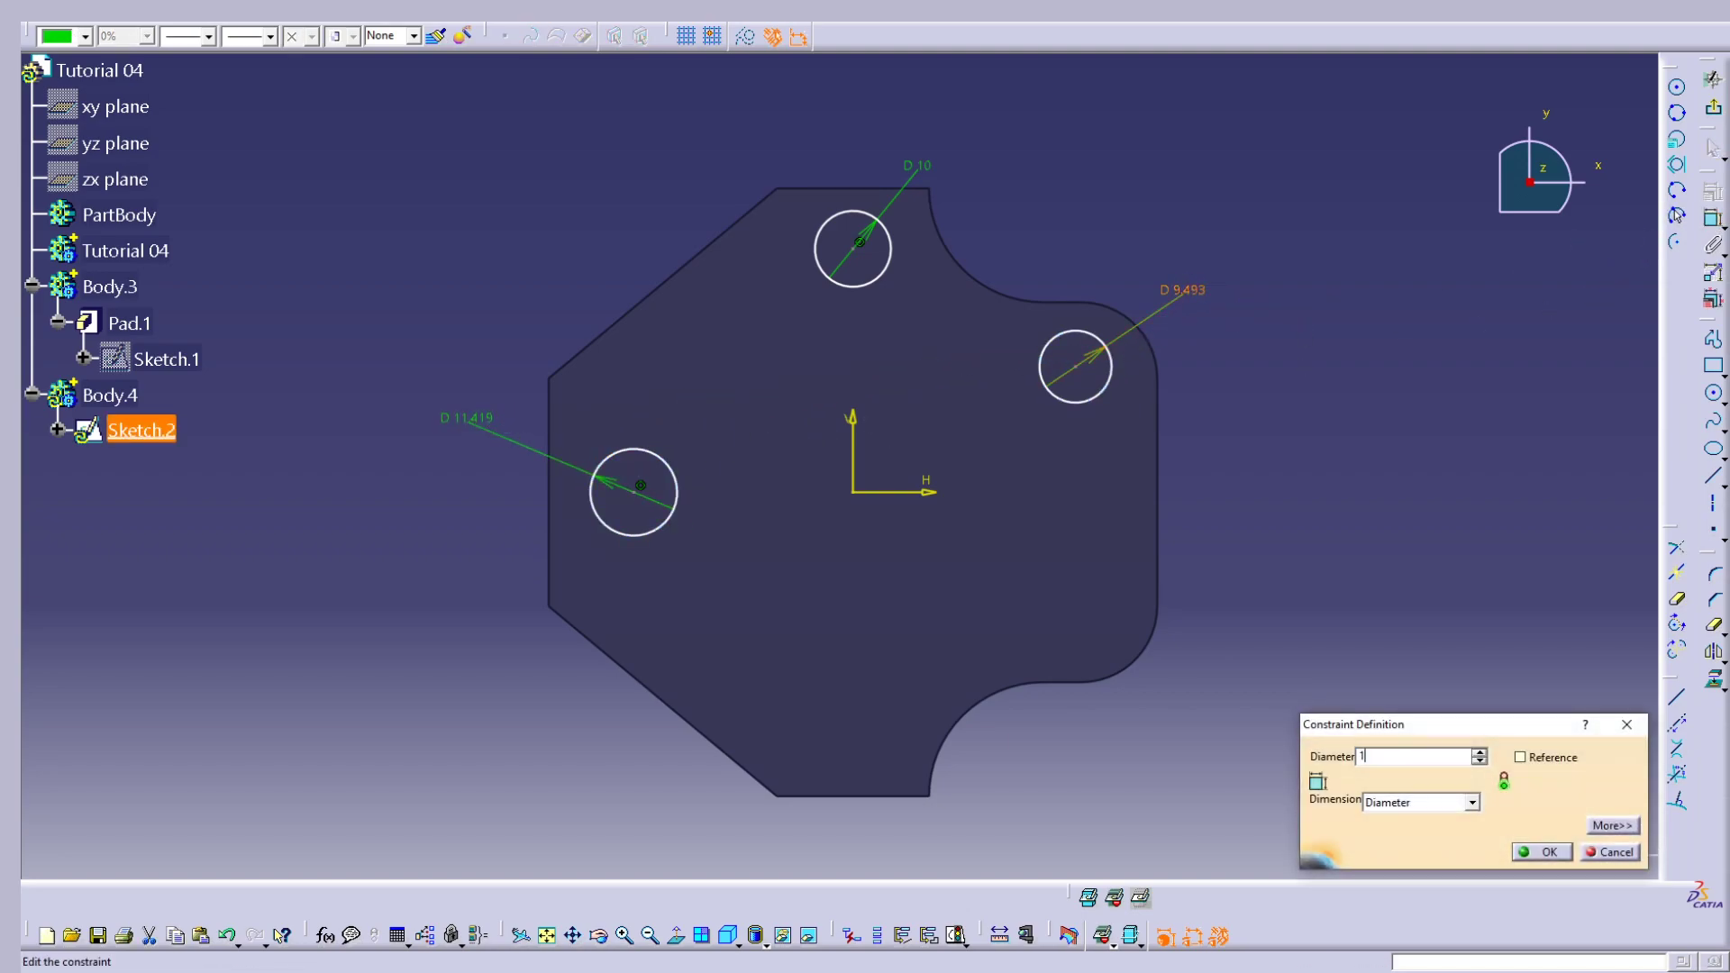
type("0")
key("Return")
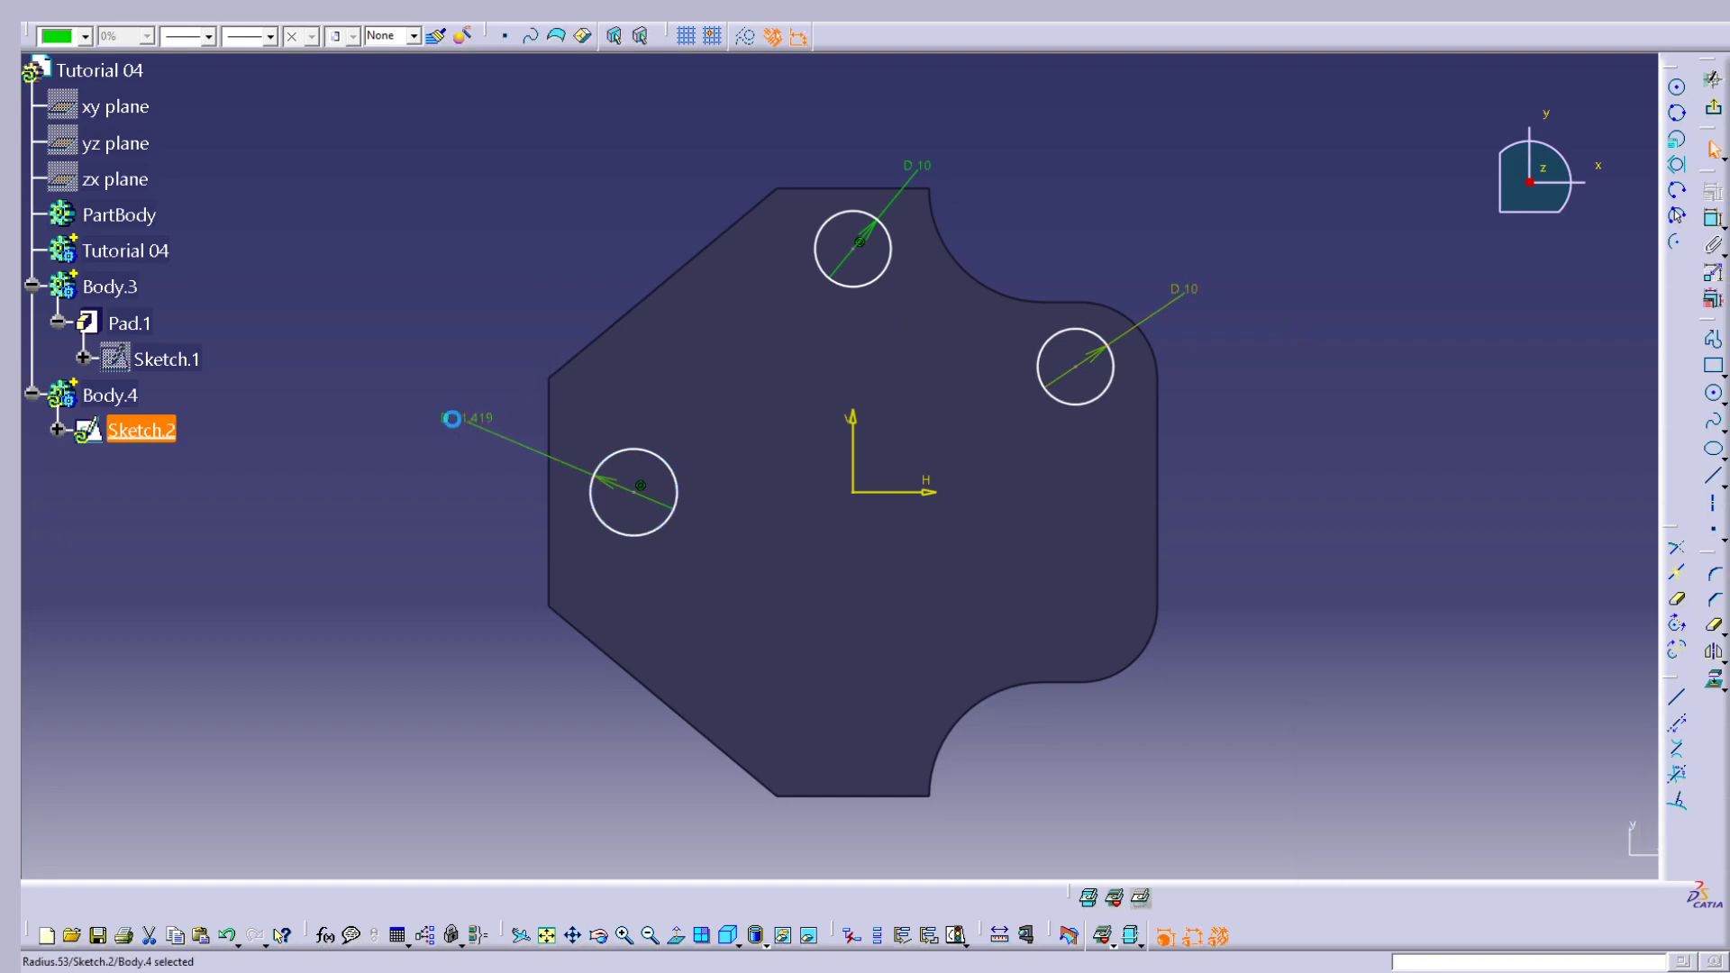
double_click(451, 419)
type("10")
key("Return")
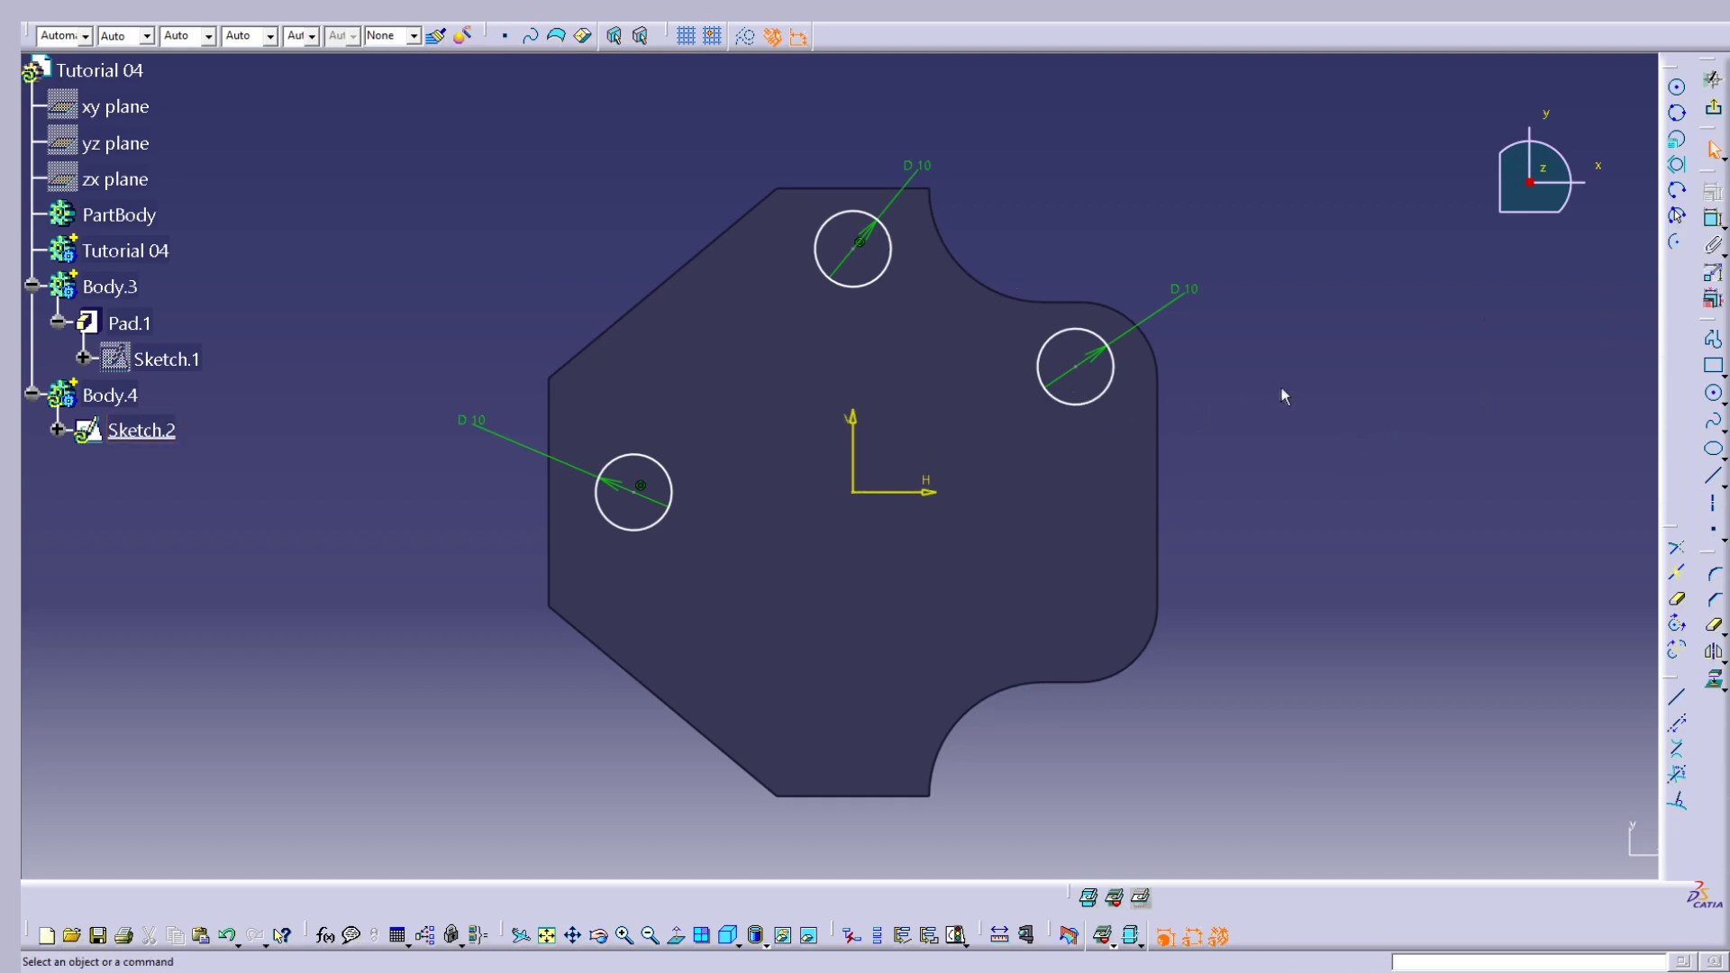
Step: Dimension the upper circle's center 60/2 (30 mm) from the H axis and move the dimension inside the profile, close to the V axis
left_click(1711, 218)
left_click(859, 257)
left_click(932, 491)
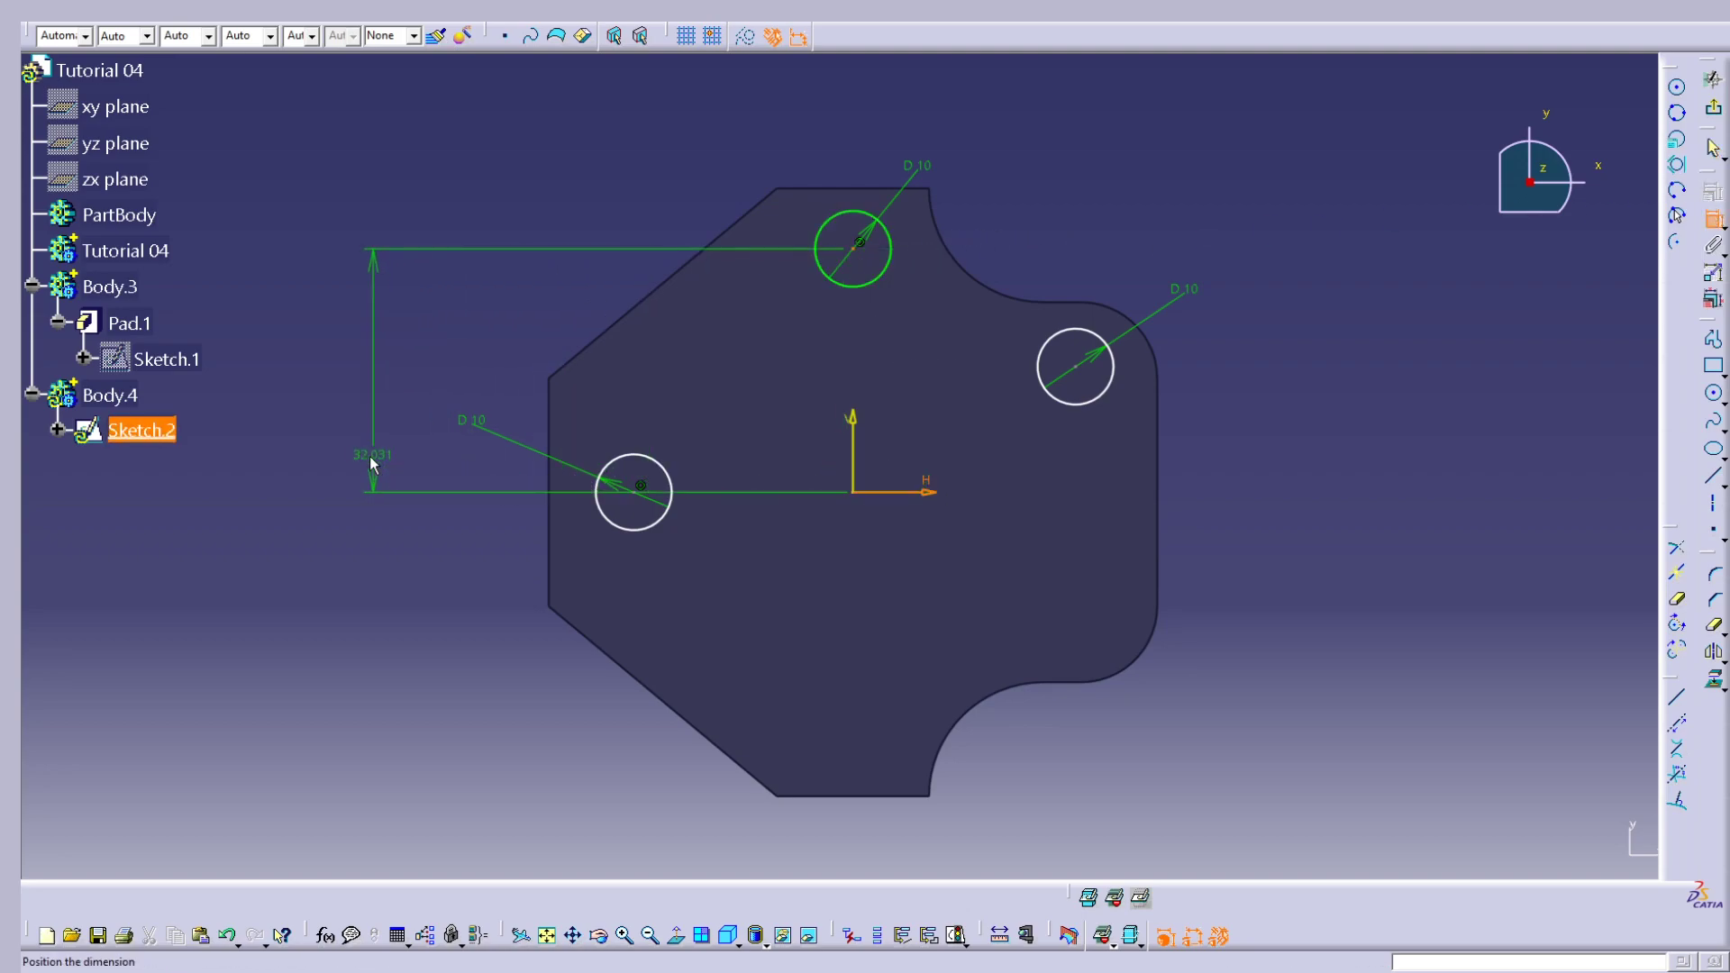
left_click(351, 383)
double_click(350, 383)
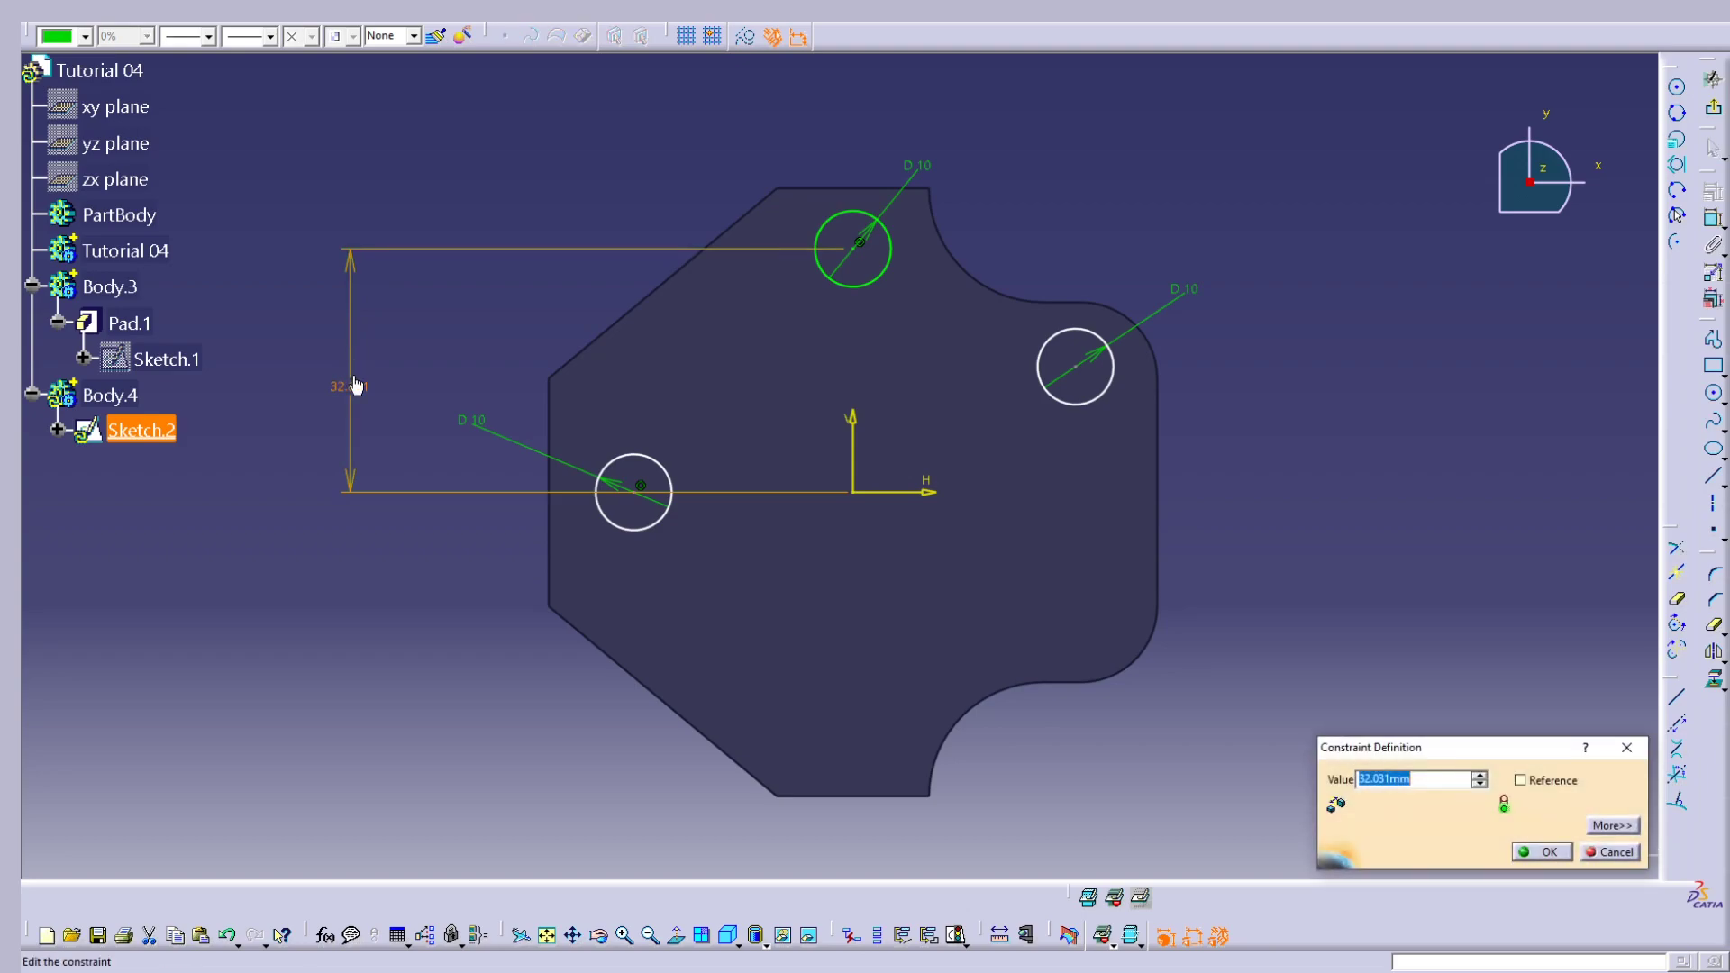
type("60/2")
key("Return")
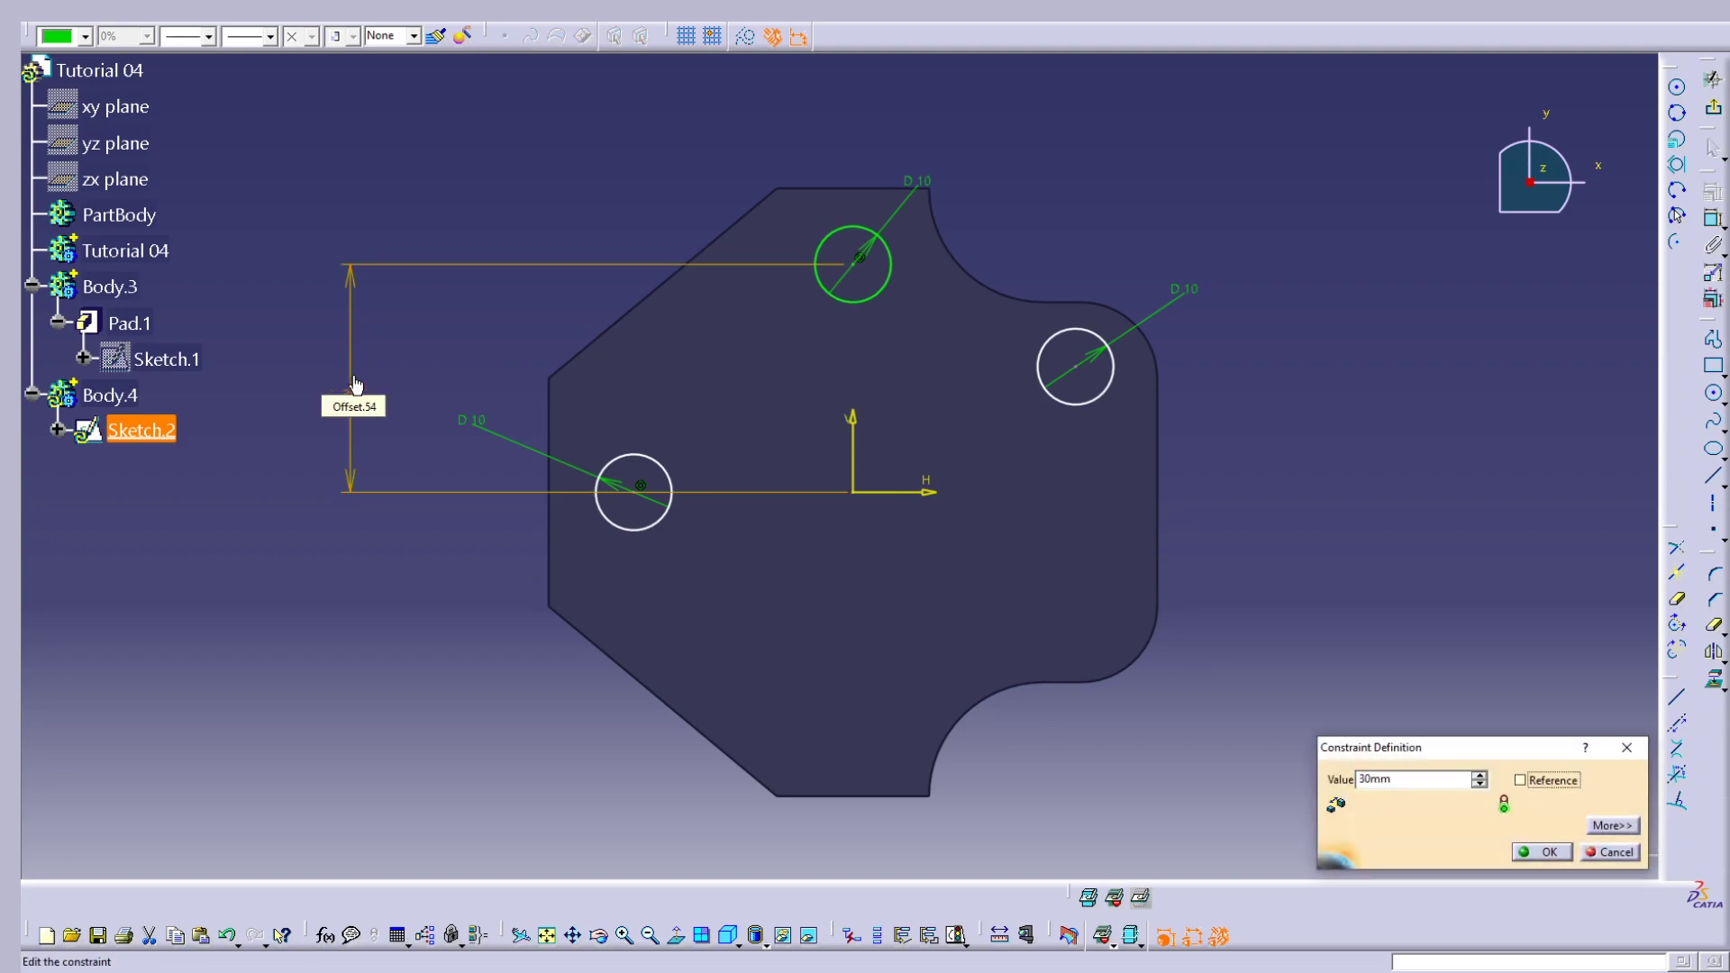
key("Return")
left_click(1367, 467)
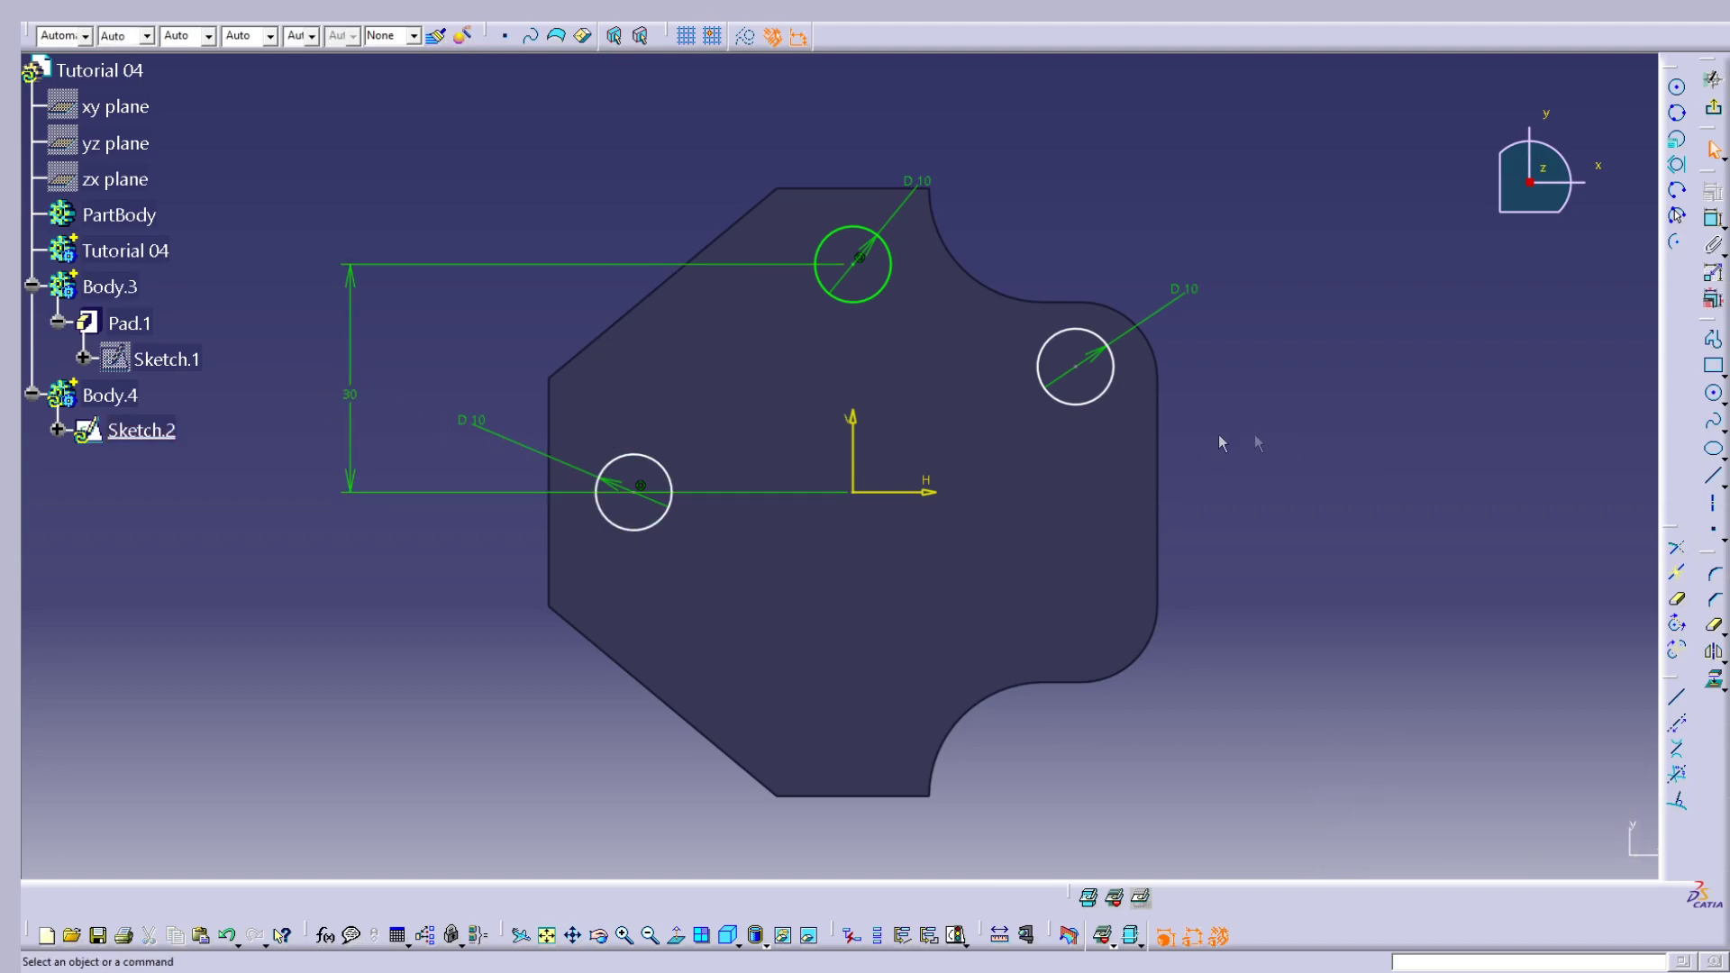
mouse_move(345, 337)
left_mouse_down()
mouse_move(641, 327)
mouse_move(769, 344)
left_mouse_up()
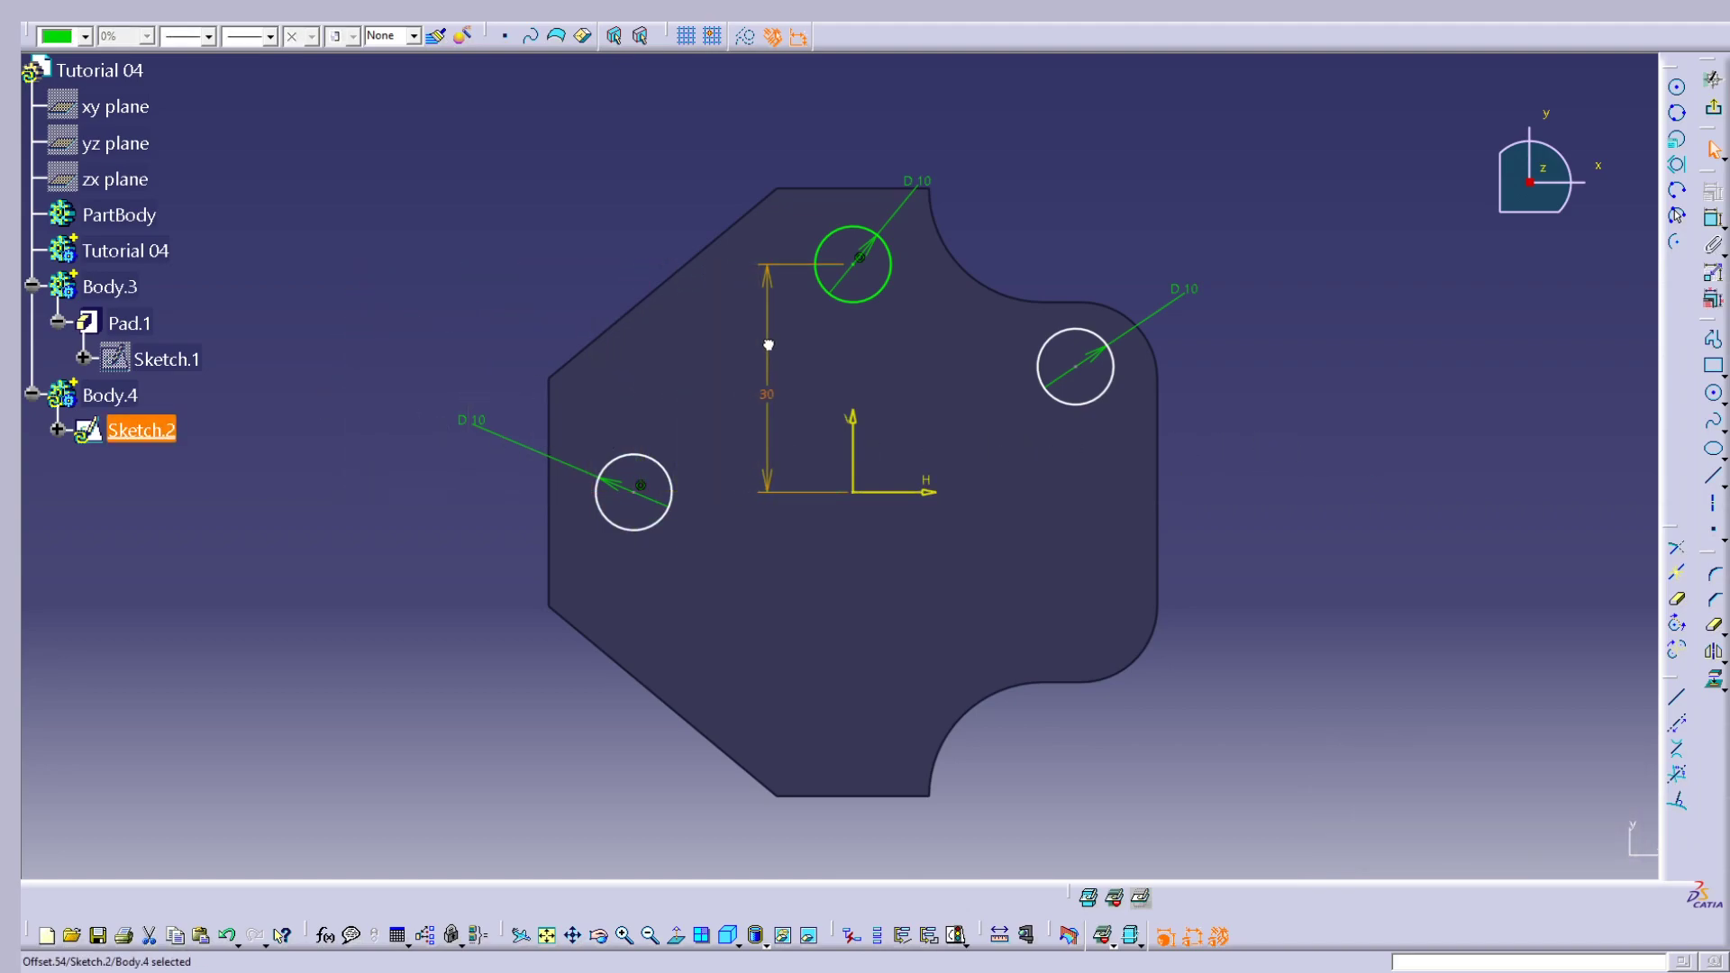
left_click(1347, 422)
Step: Dimension the left circle's center from the V axis, placed below the circle, and set the distance to 30 mm
left_click(1712, 219)
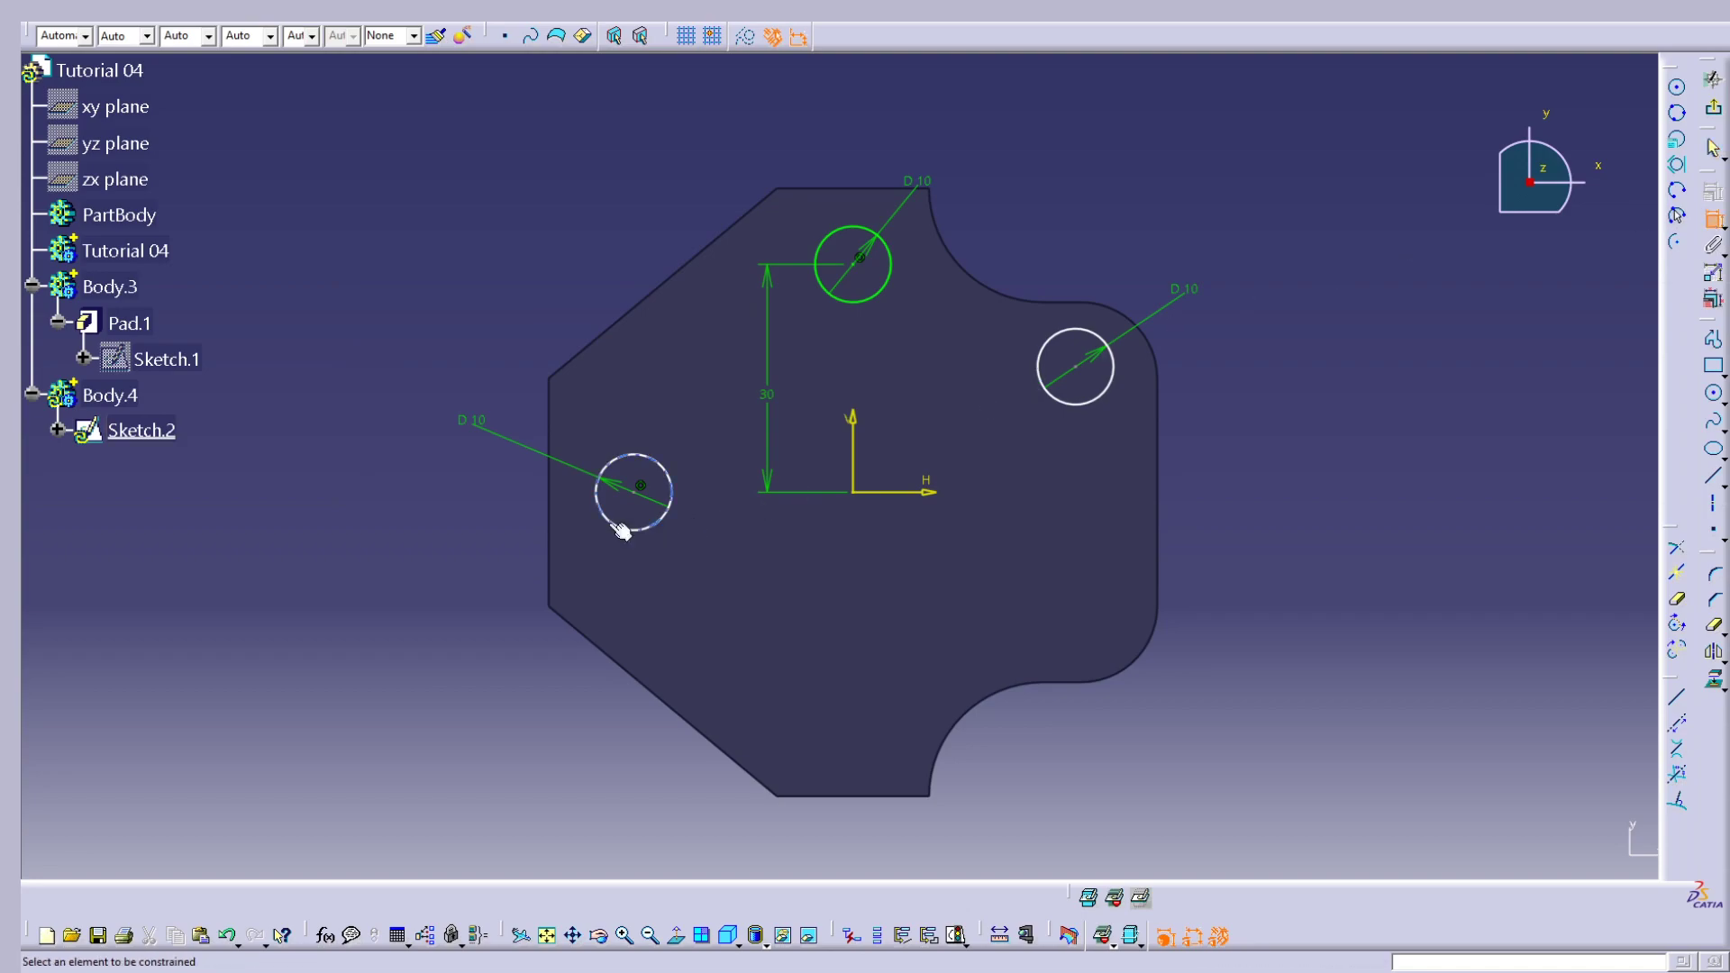
left_click(635, 493)
left_click(854, 461)
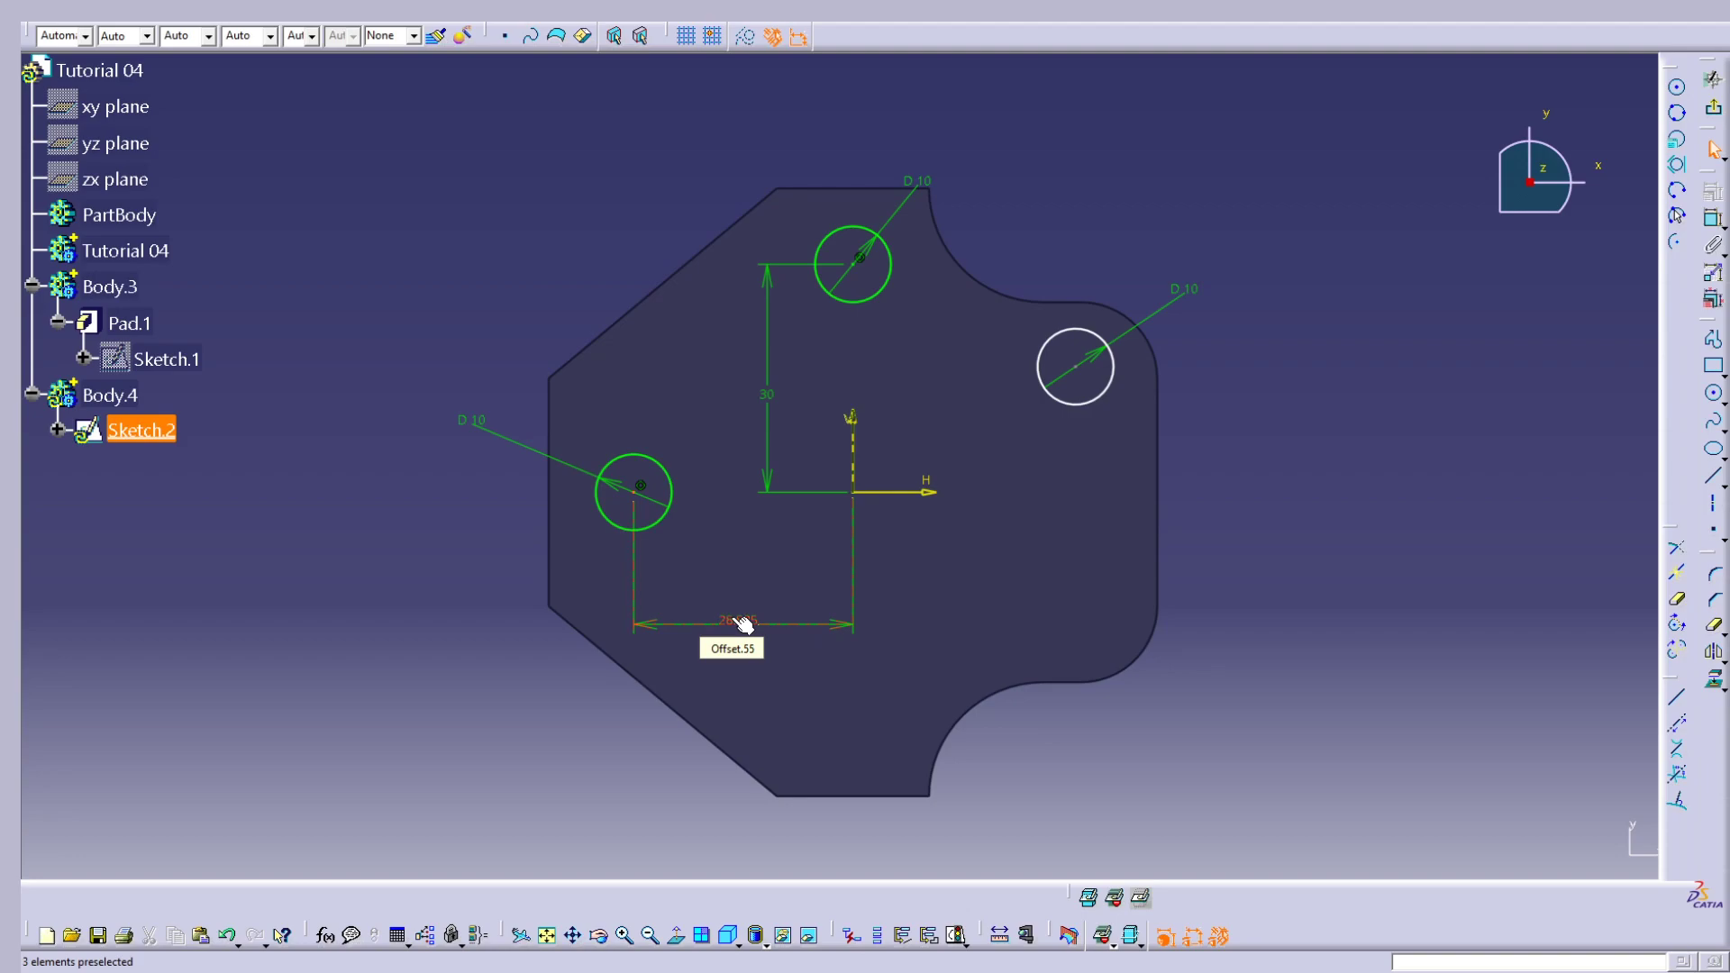
double_click(743, 624)
type("3")
key("Return")
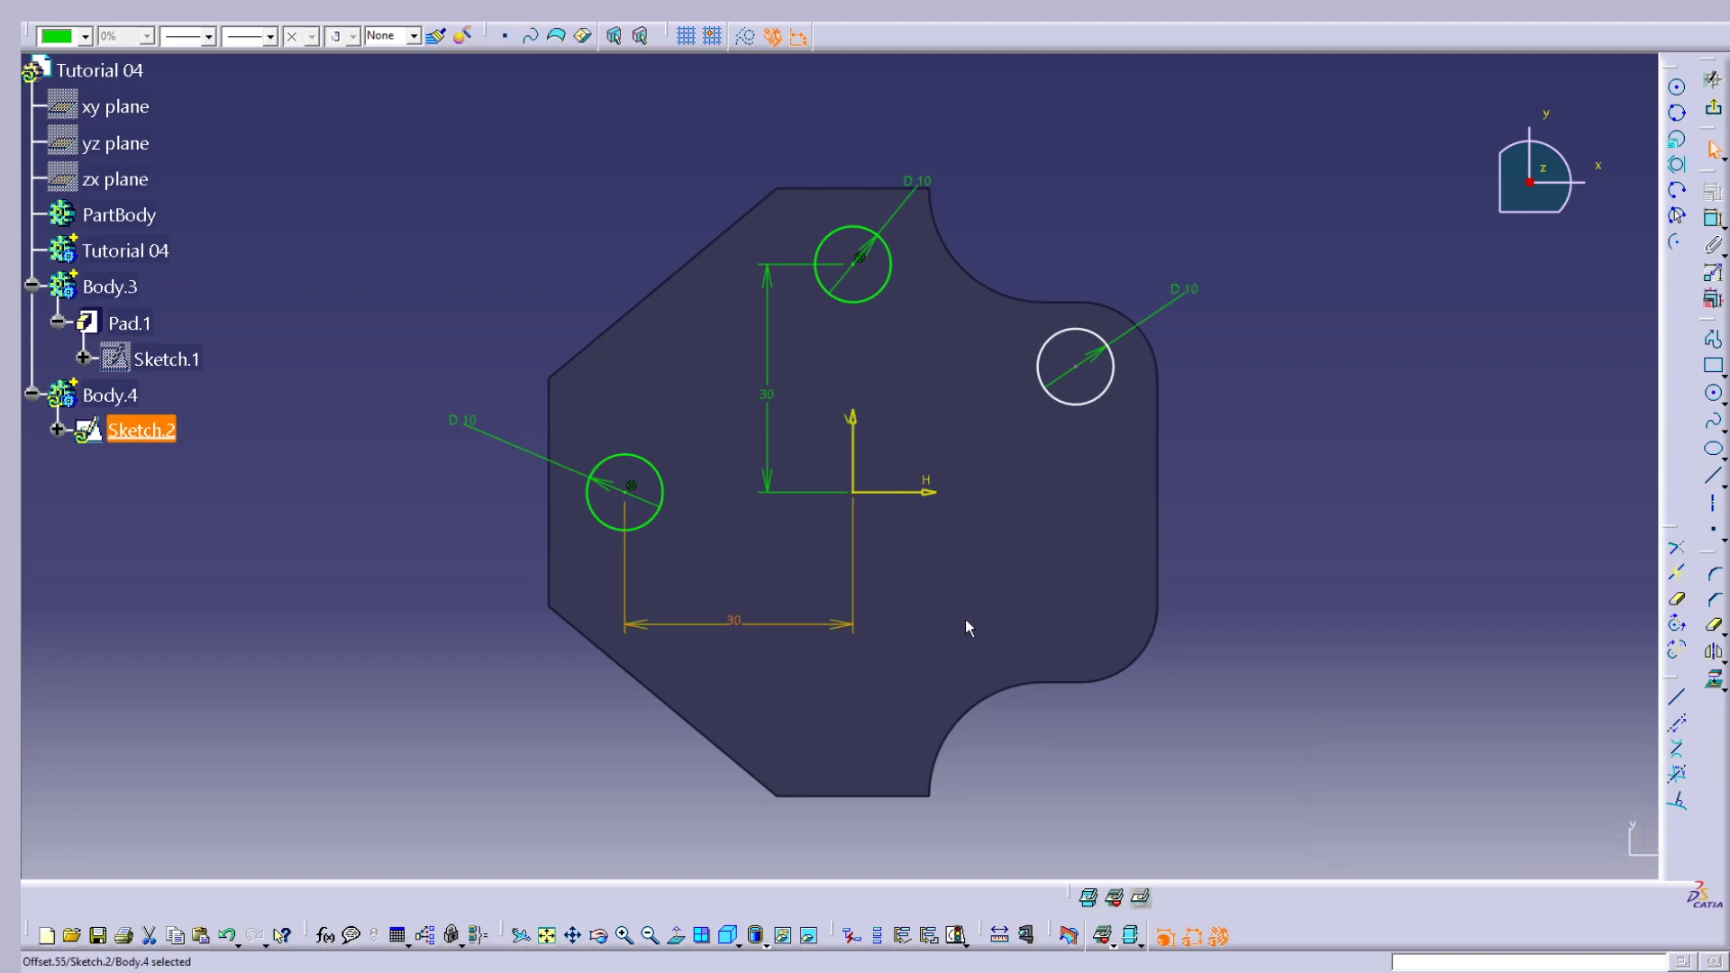
Step: Dimension the upper-right circle's center from the H axis and set the distance to 30/2 (15 mm)
left_click(1713, 218)
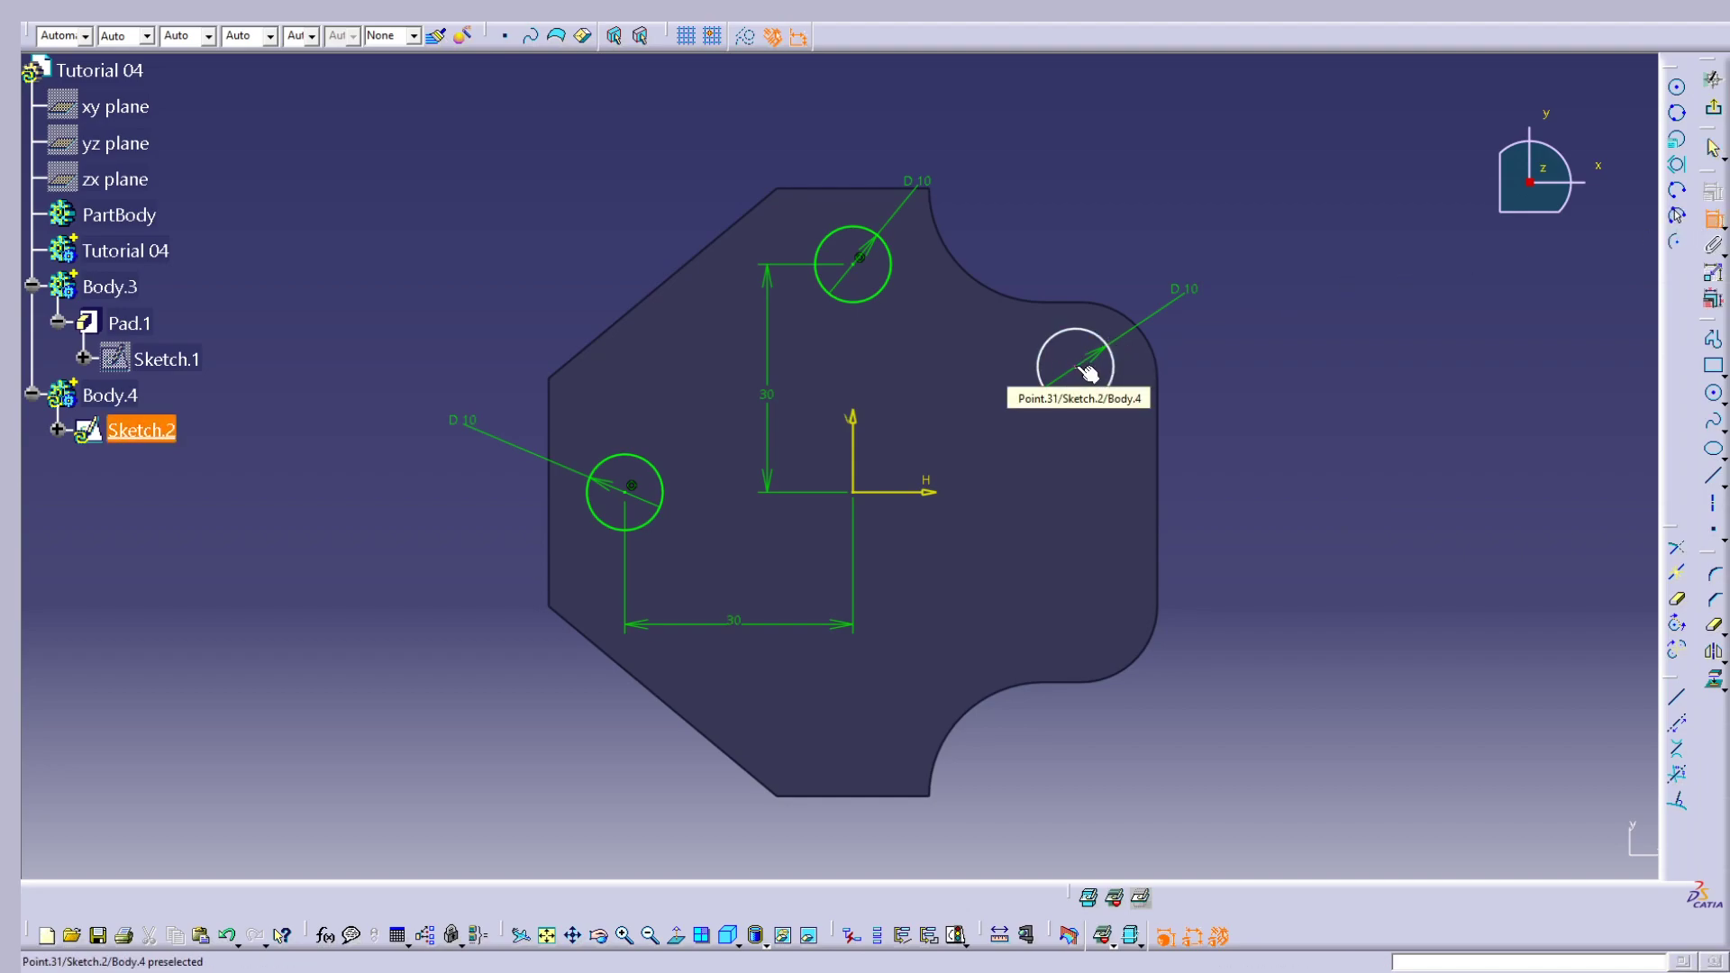
left_click(1085, 369)
left_click(942, 490)
left_click(1260, 435)
double_click(1259, 436)
type("30/2")
key("Return")
key("Return")
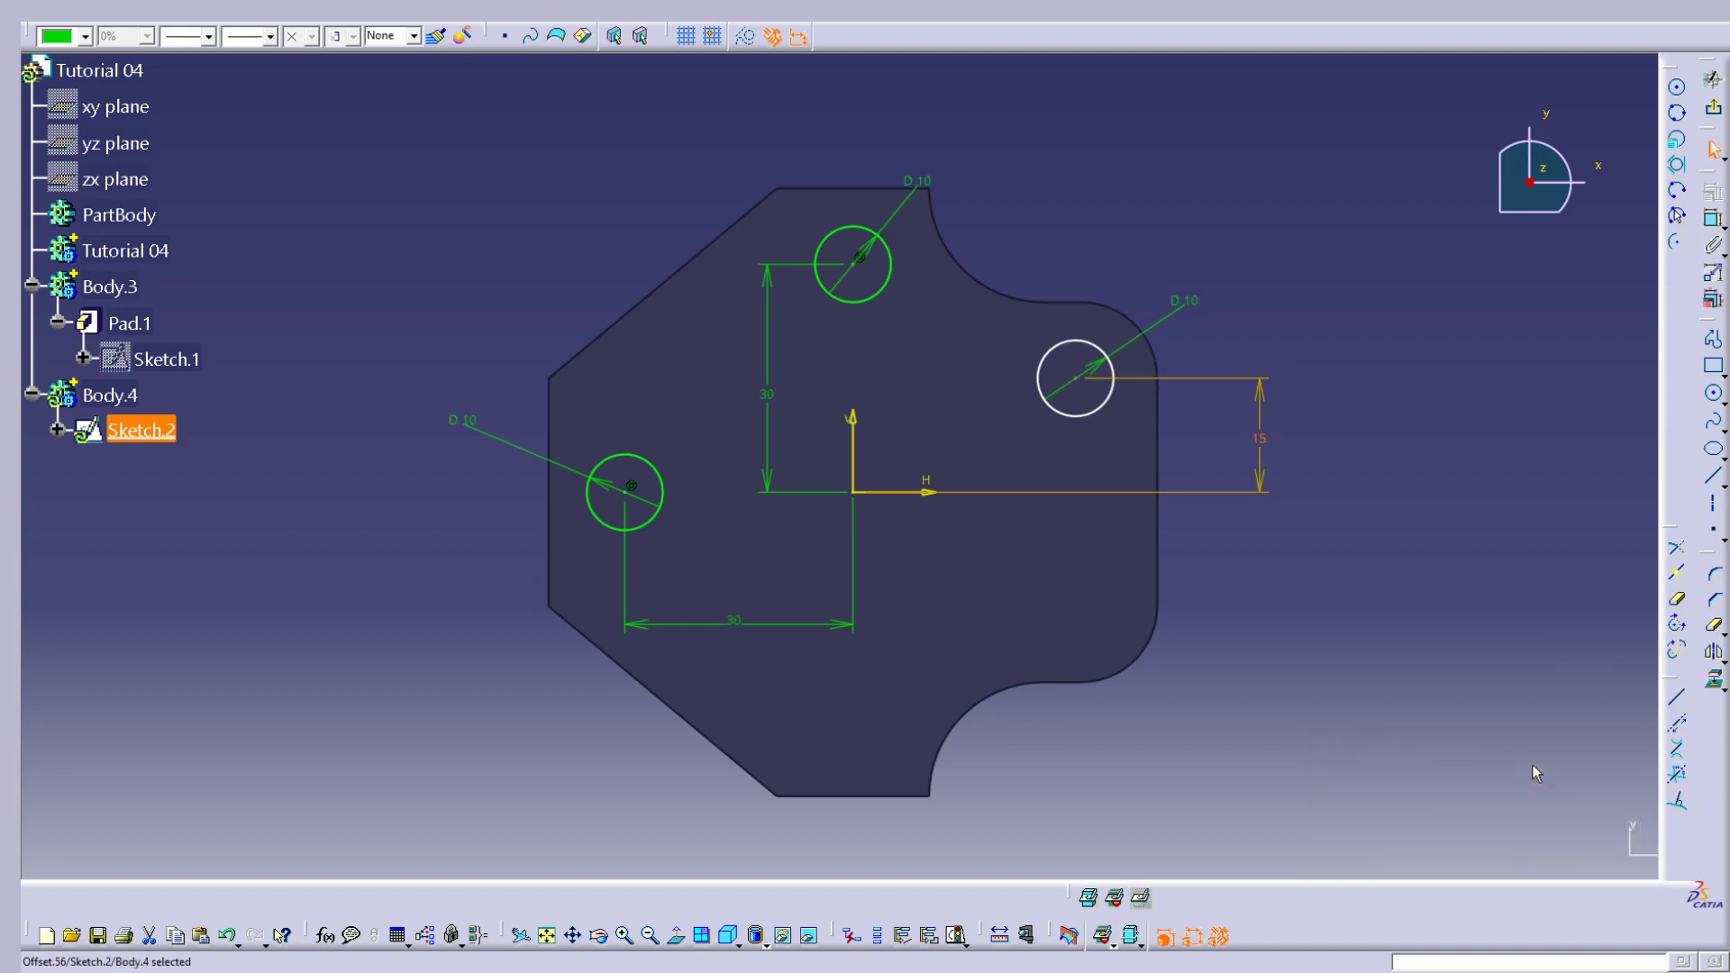
left_click(1591, 513)
Step: Dimension the upper-right circle's center from the V axis, placed above the H axis, and set the distance to 30 mm
left_click(1711, 218)
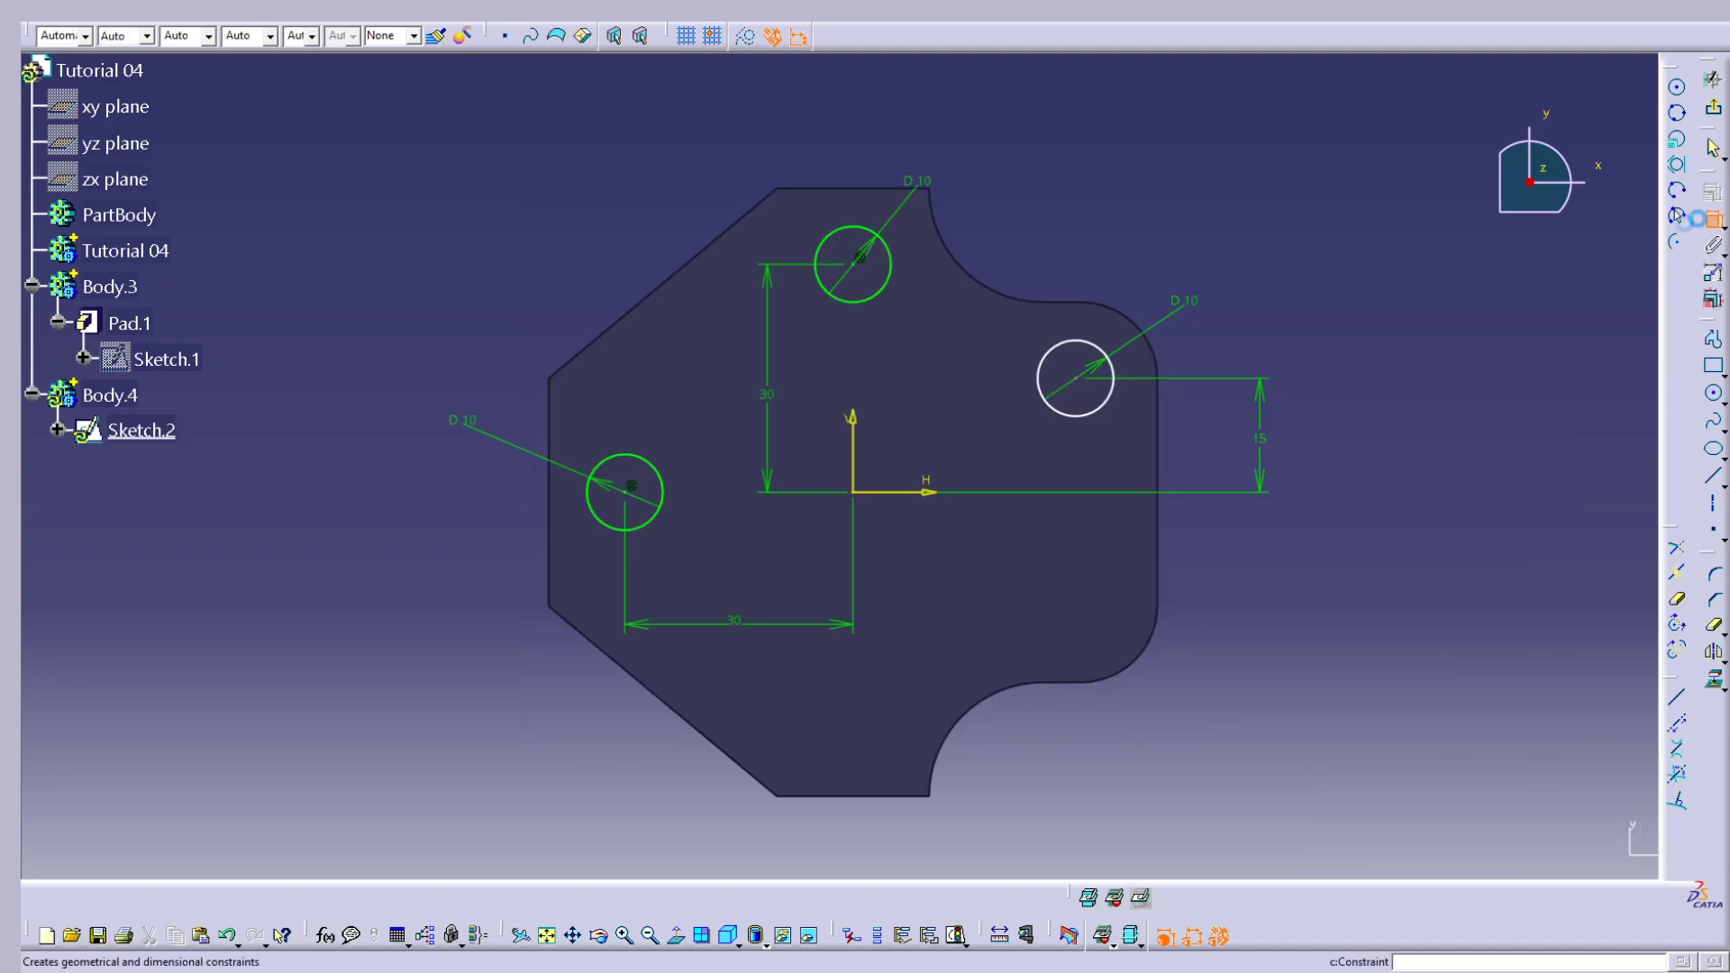
left_click(1068, 403)
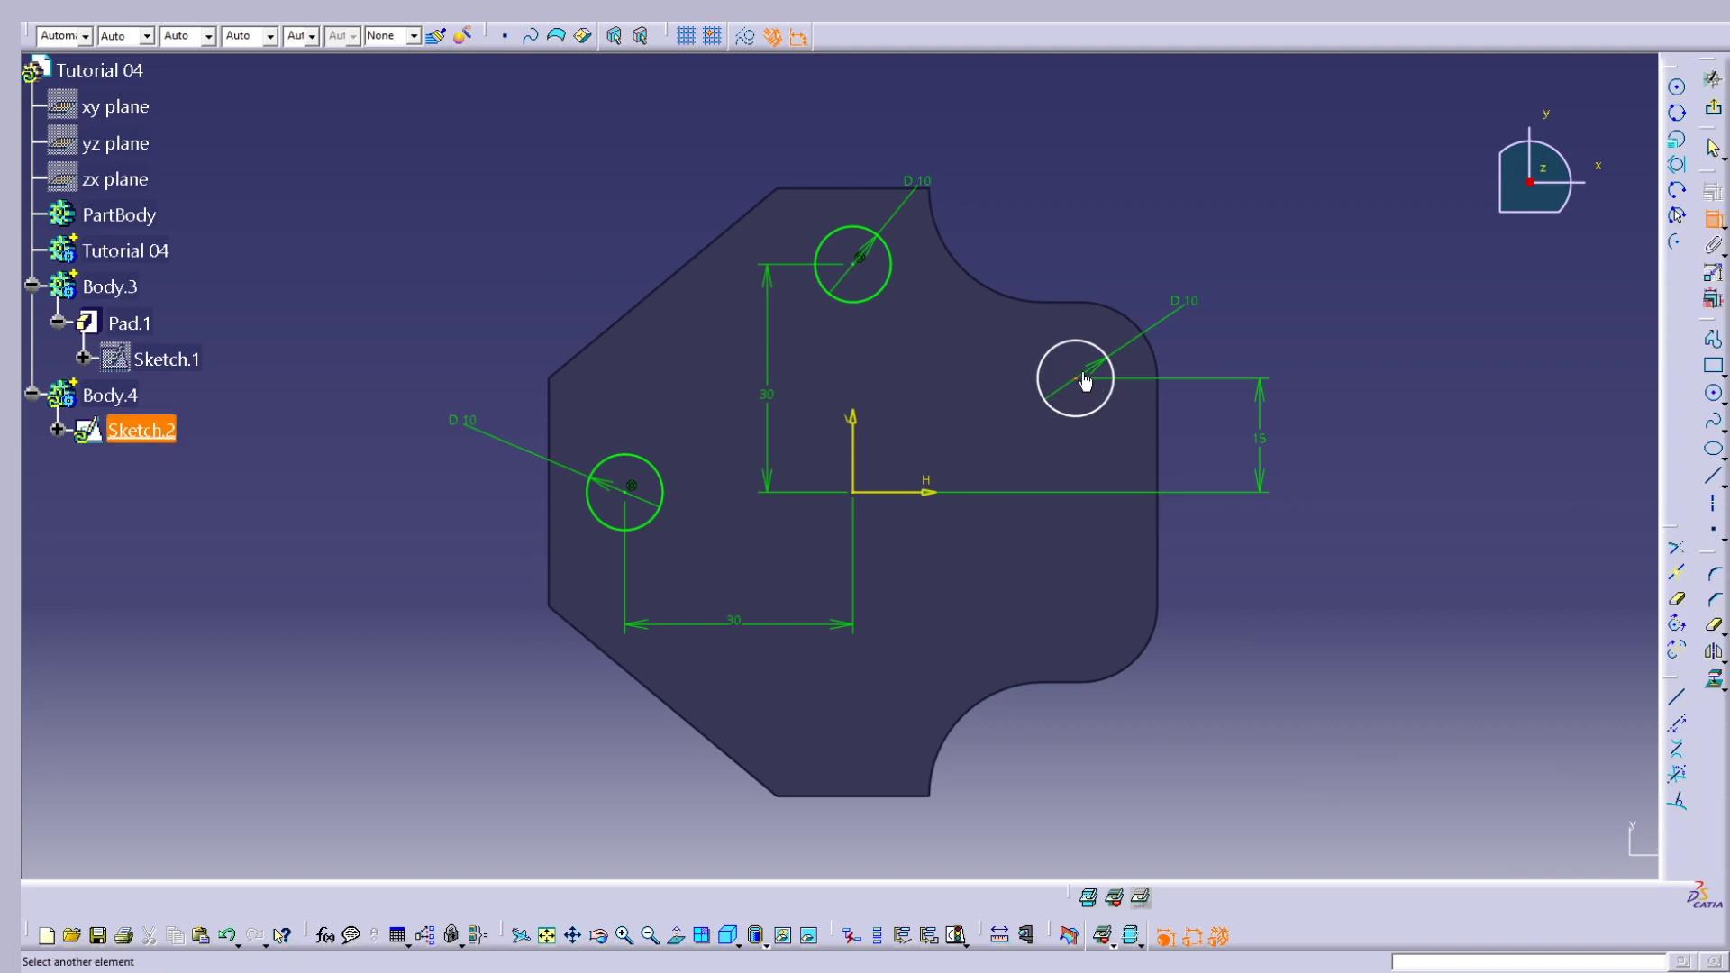
left_click(854, 436)
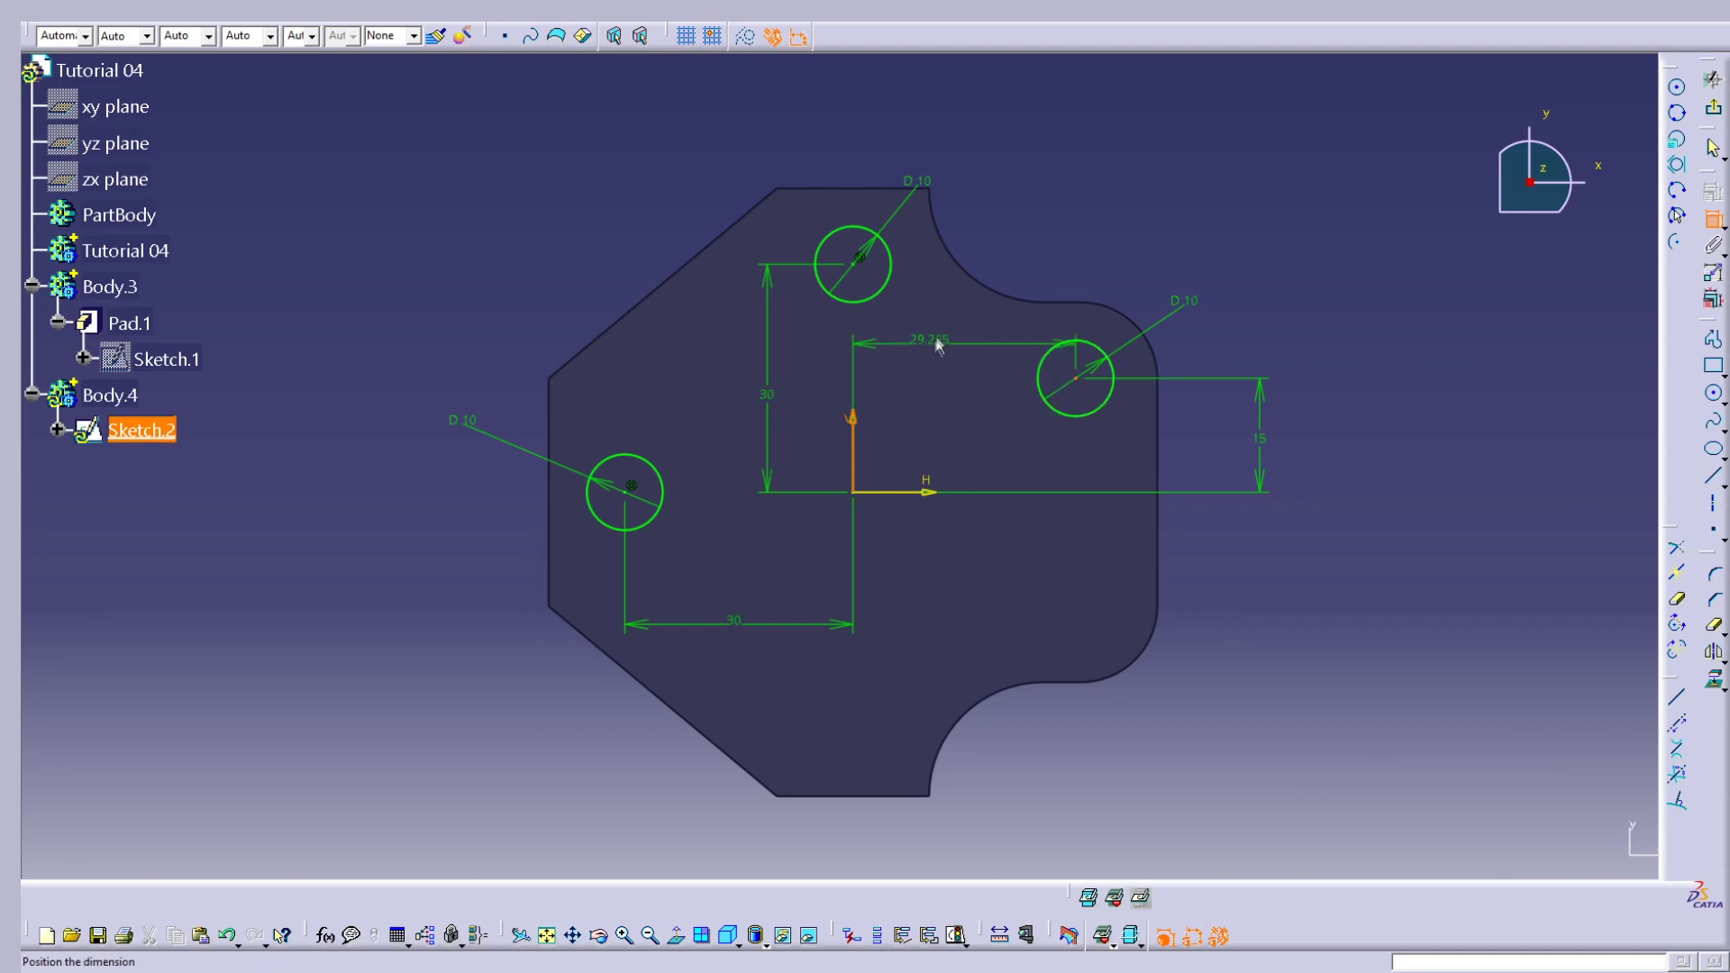
left_click(937, 326)
double_click(993, 331)
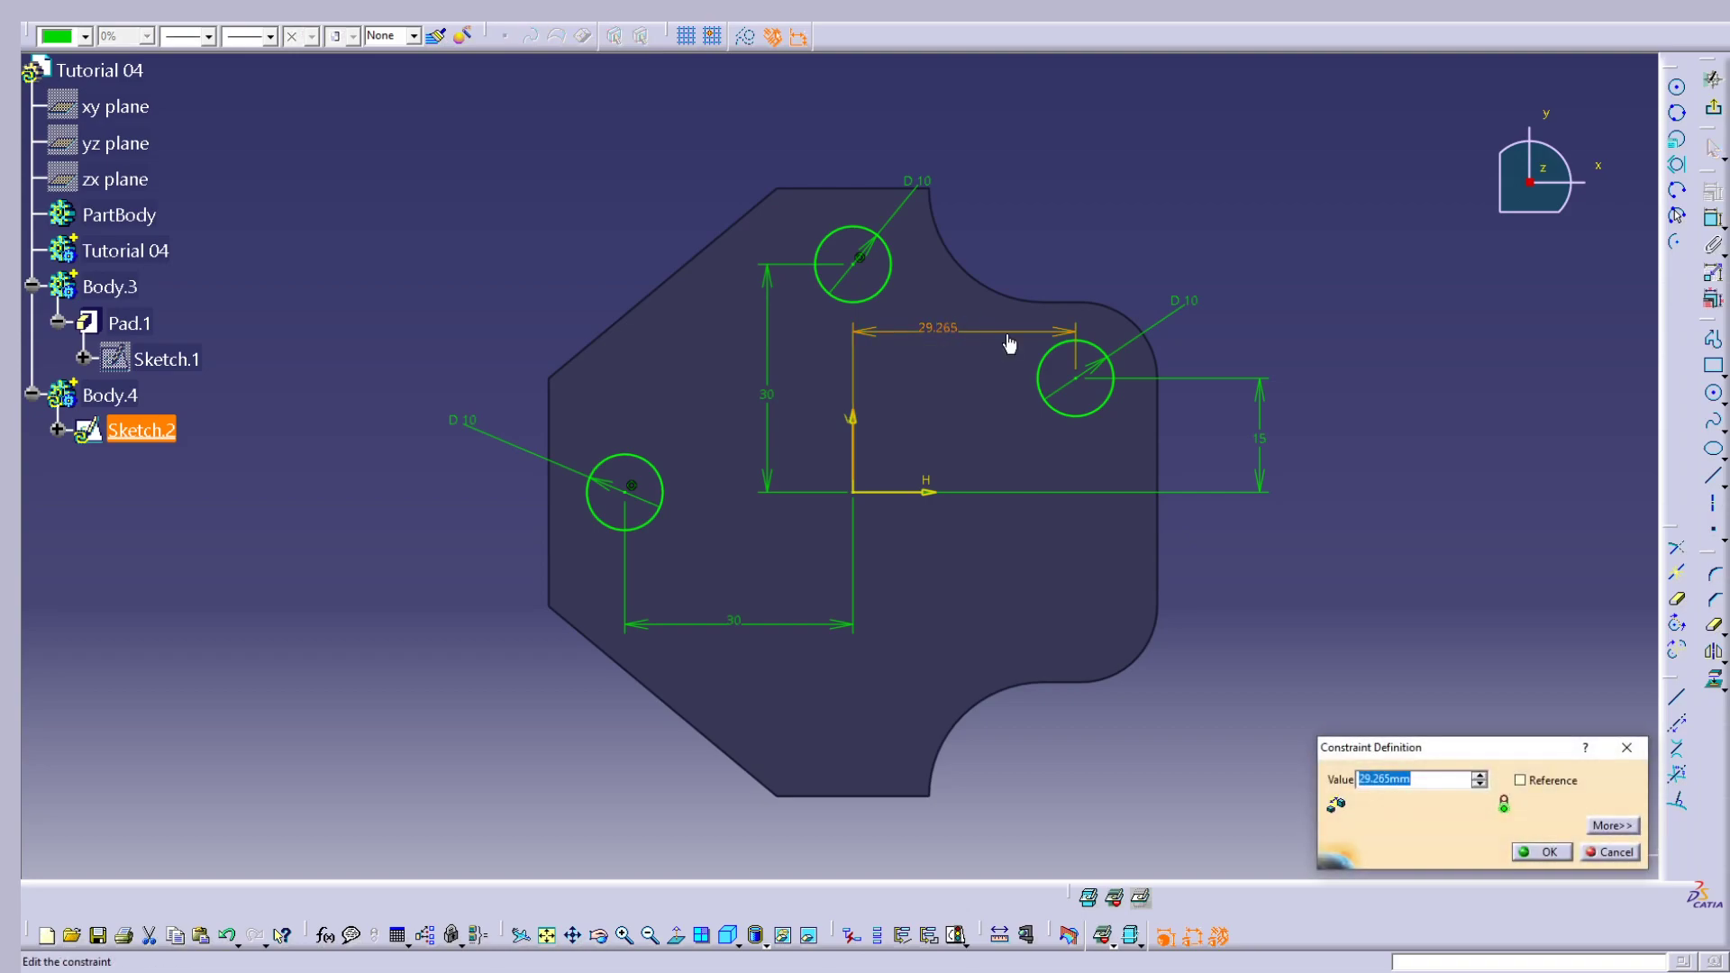
type("30")
key("Return")
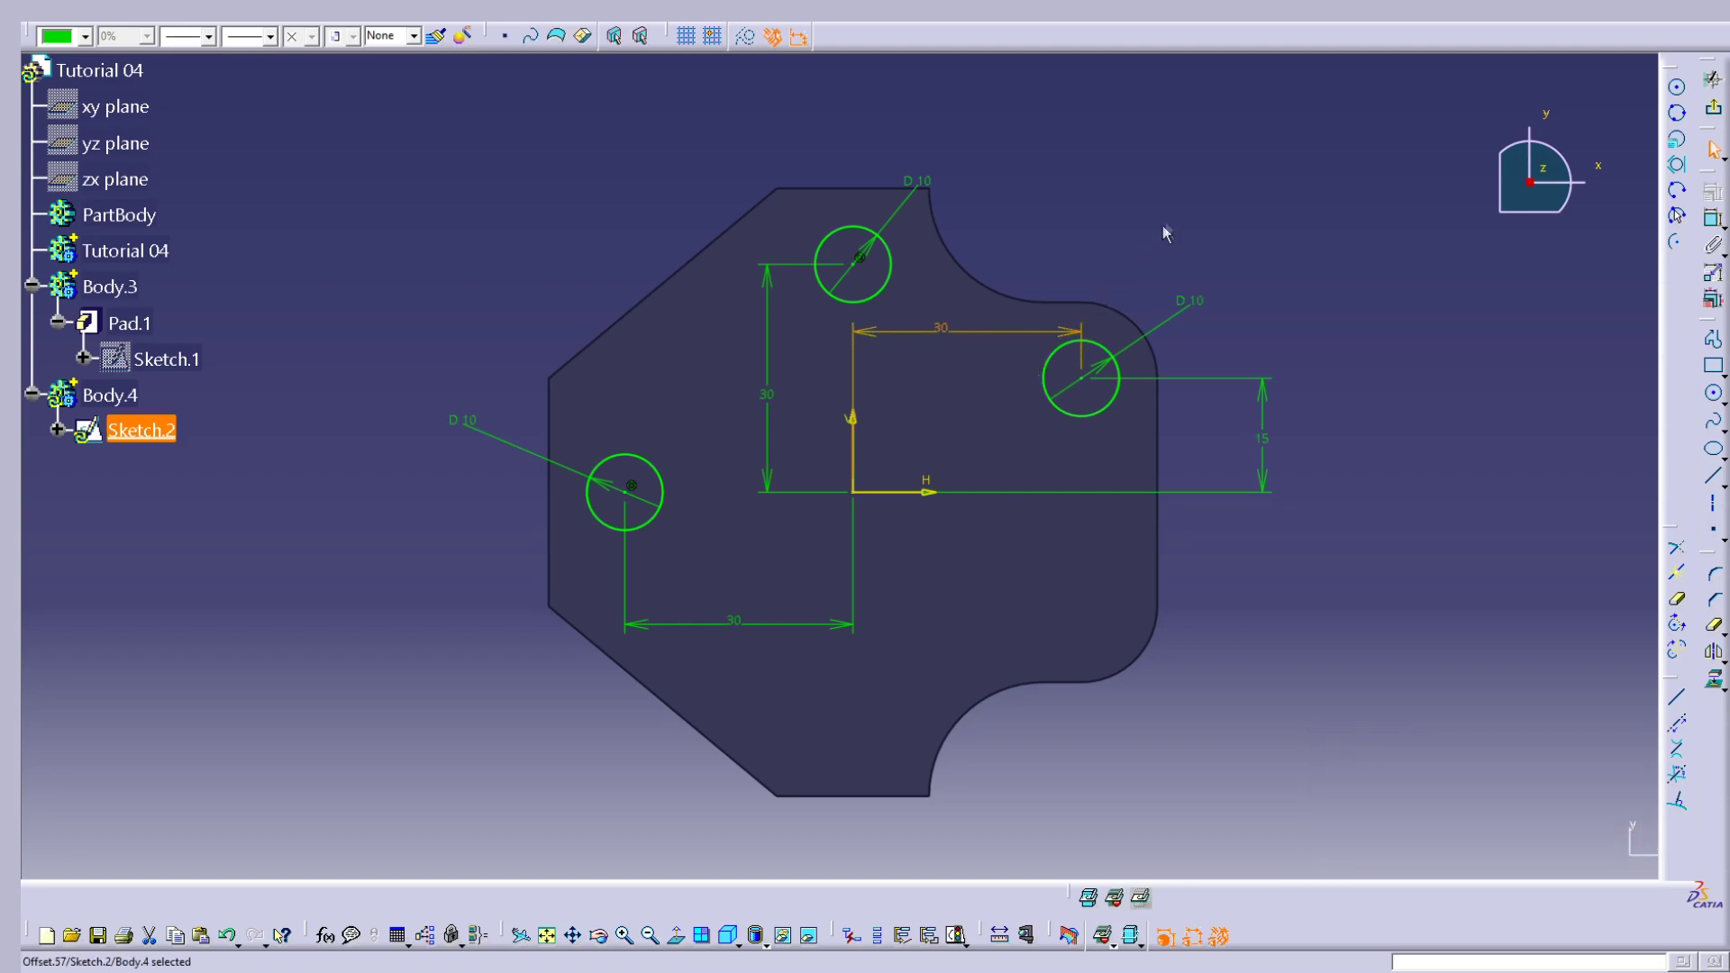
left_click(1294, 312)
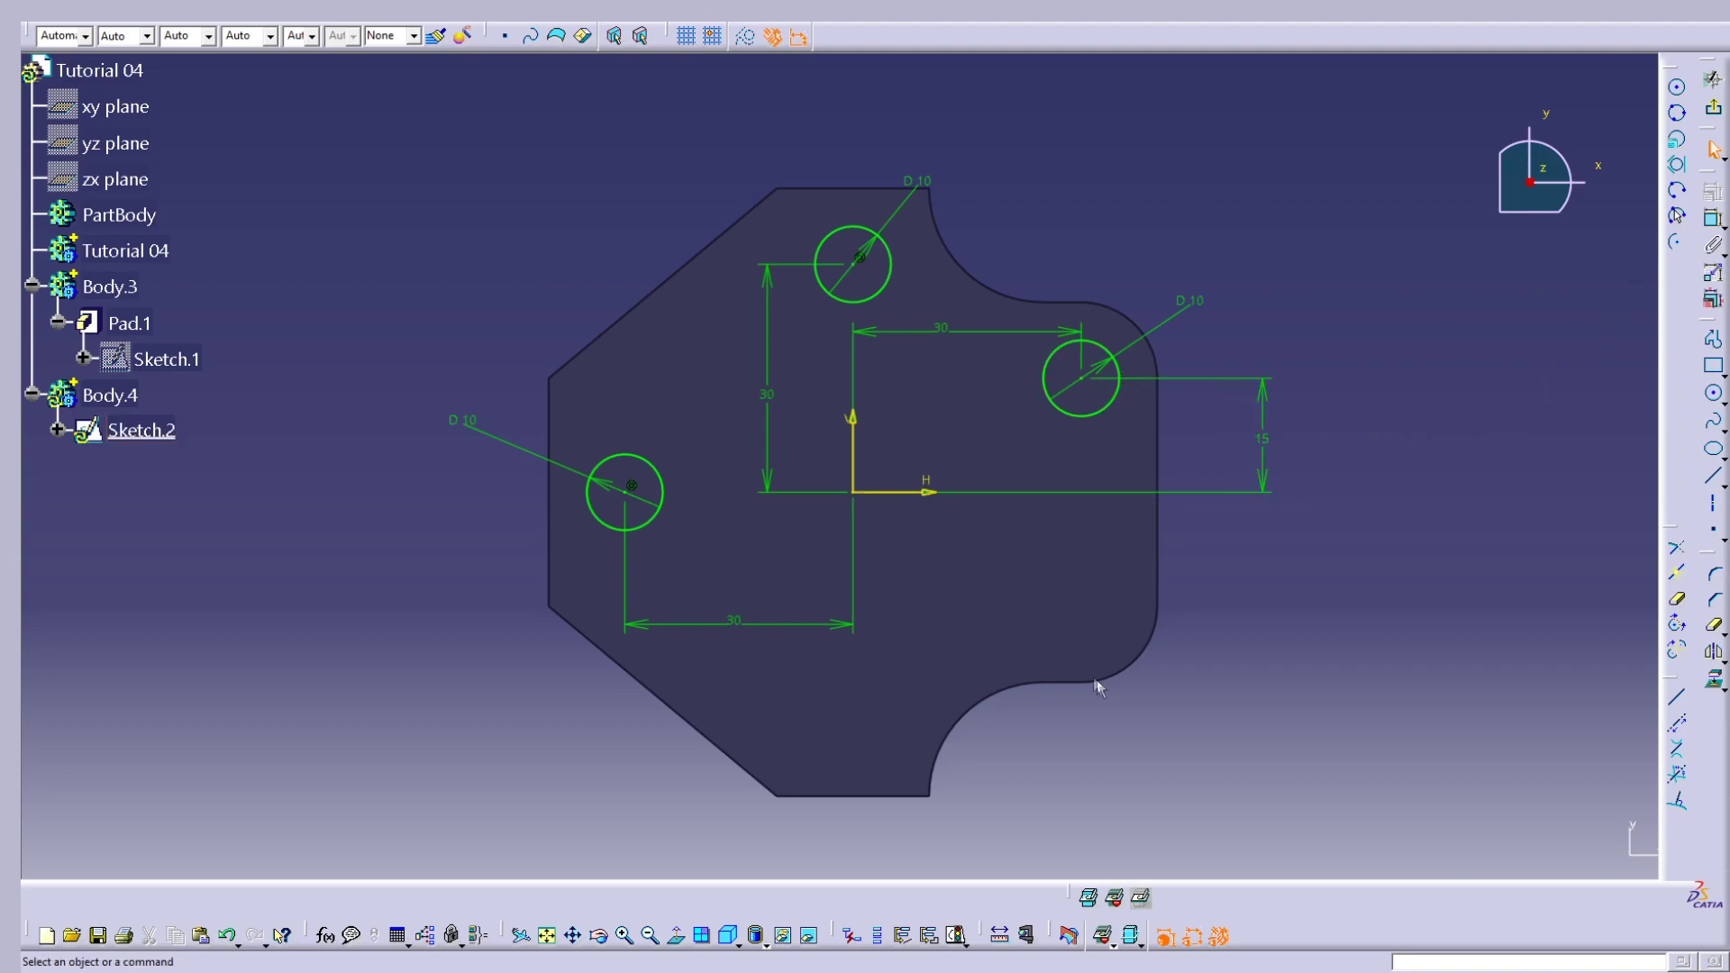
Step: Mirror the upper circle and the upper-right circle about the H axis
left_click(1095, 350)
left_click(901, 263, "ctrl")
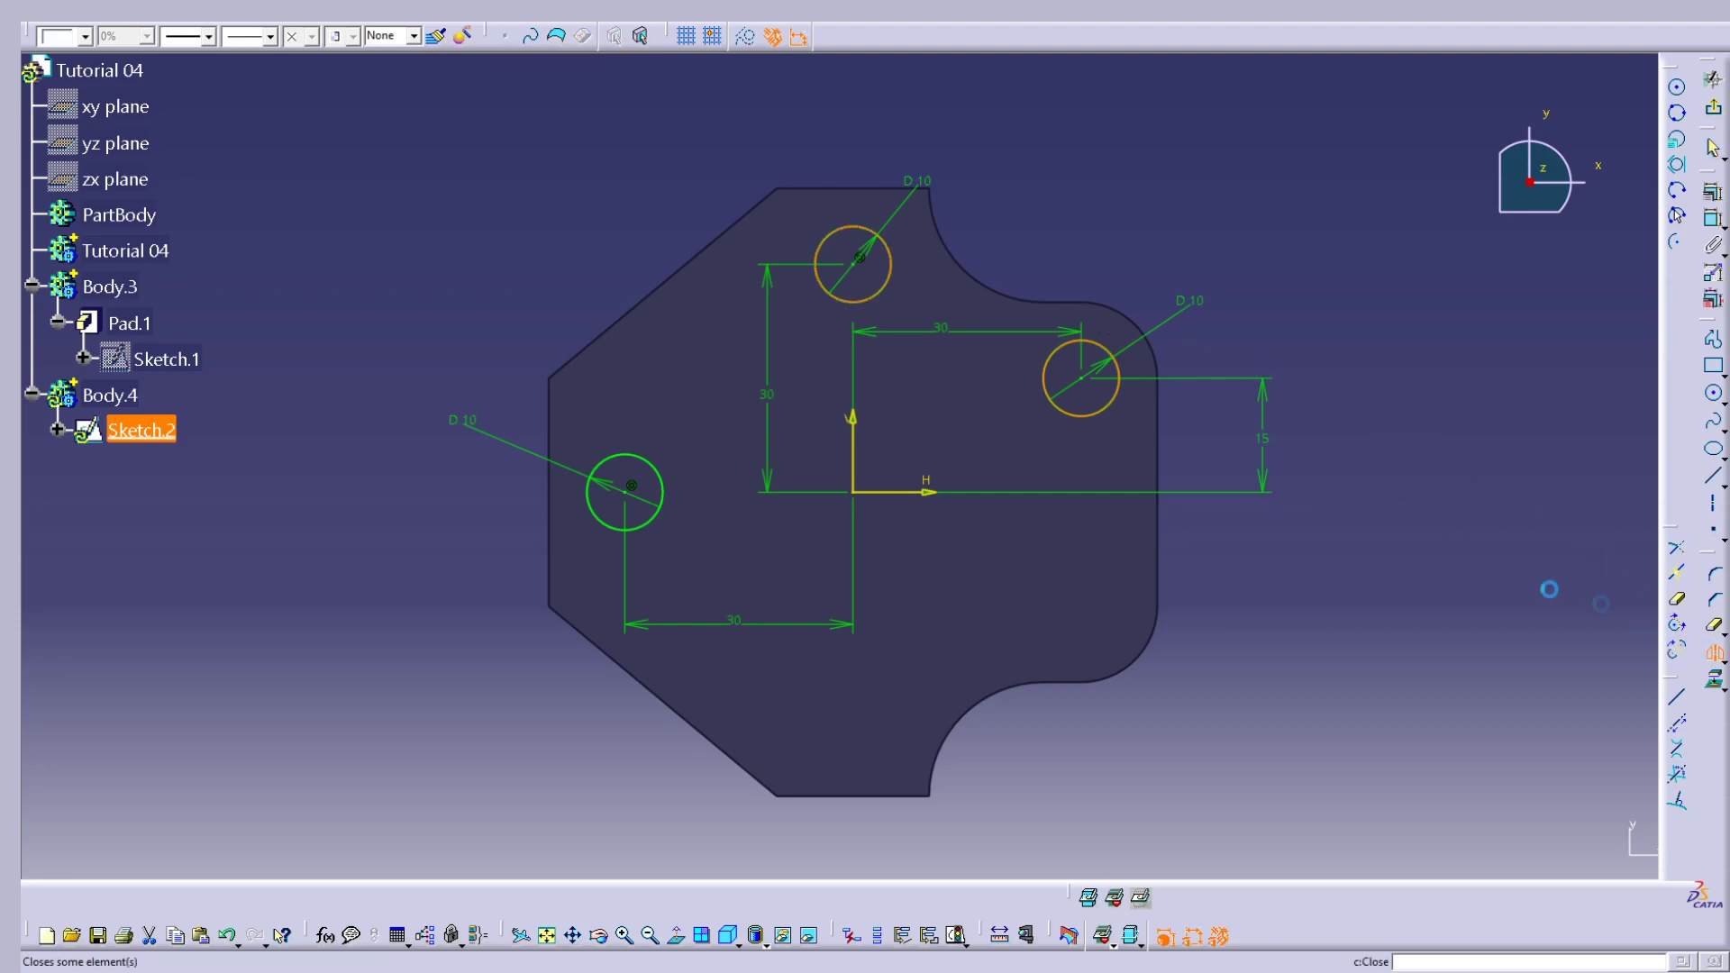
left_click(935, 487)
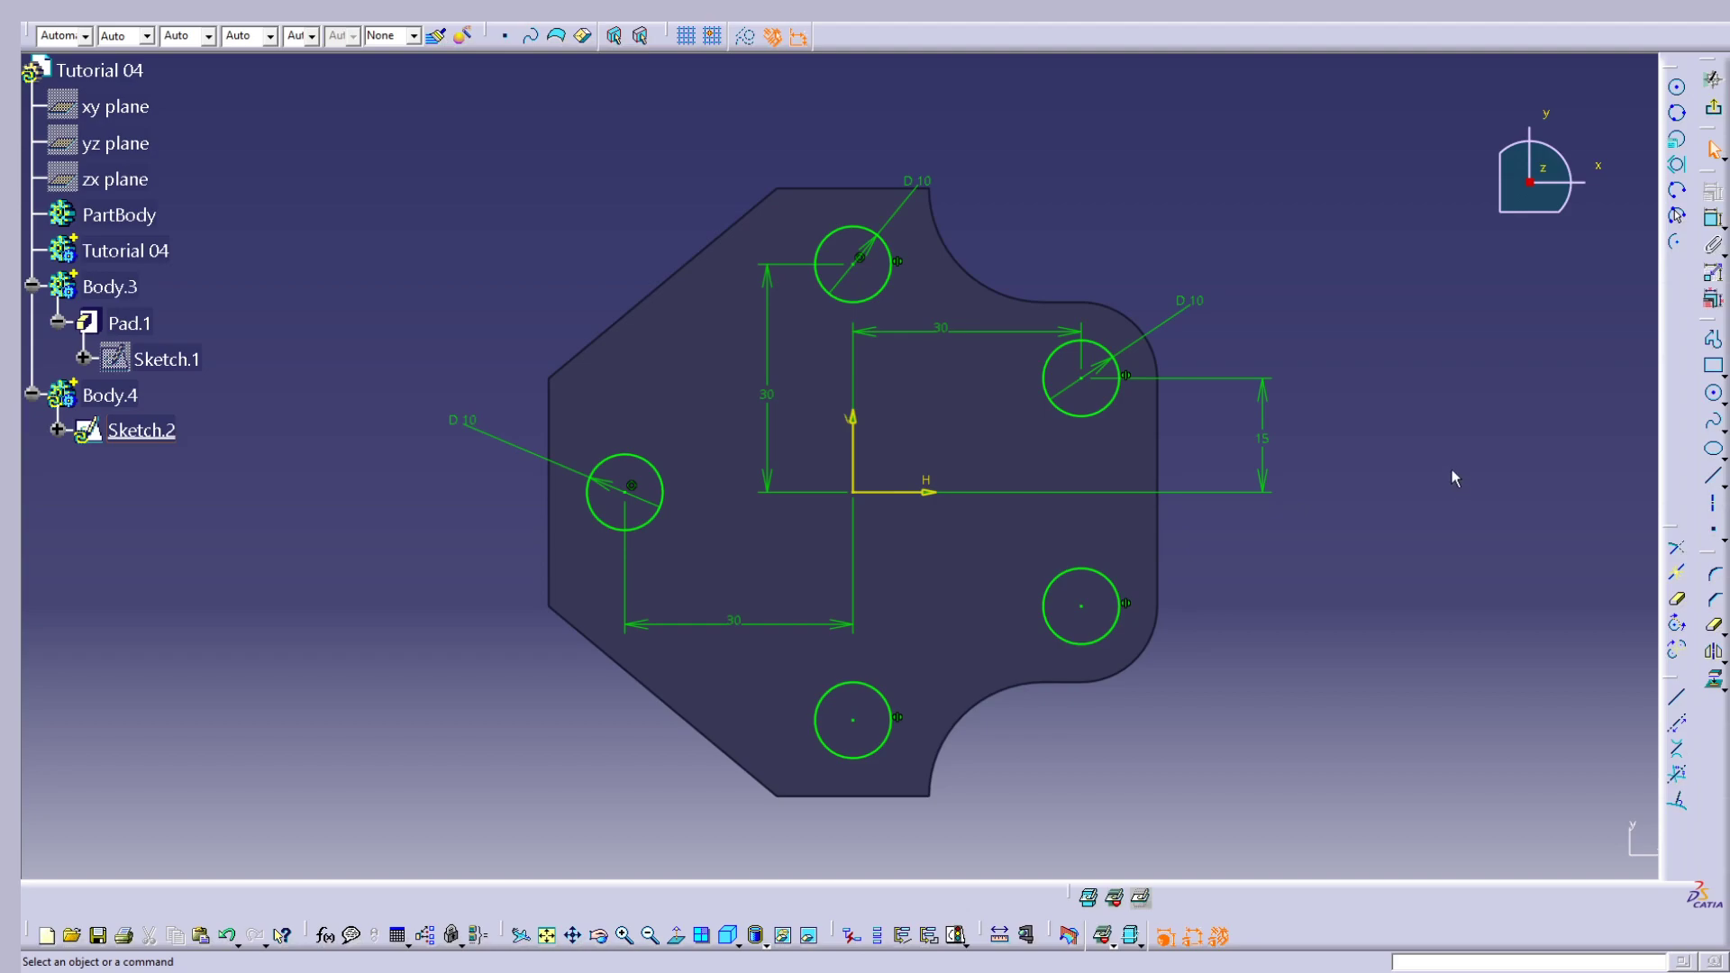
Step: Sketch a circle about 37 mm in diameter centered on the origin and move the two neighbouring 30 mm dimensions clear of it
left_click(1713, 393)
left_click(853, 492)
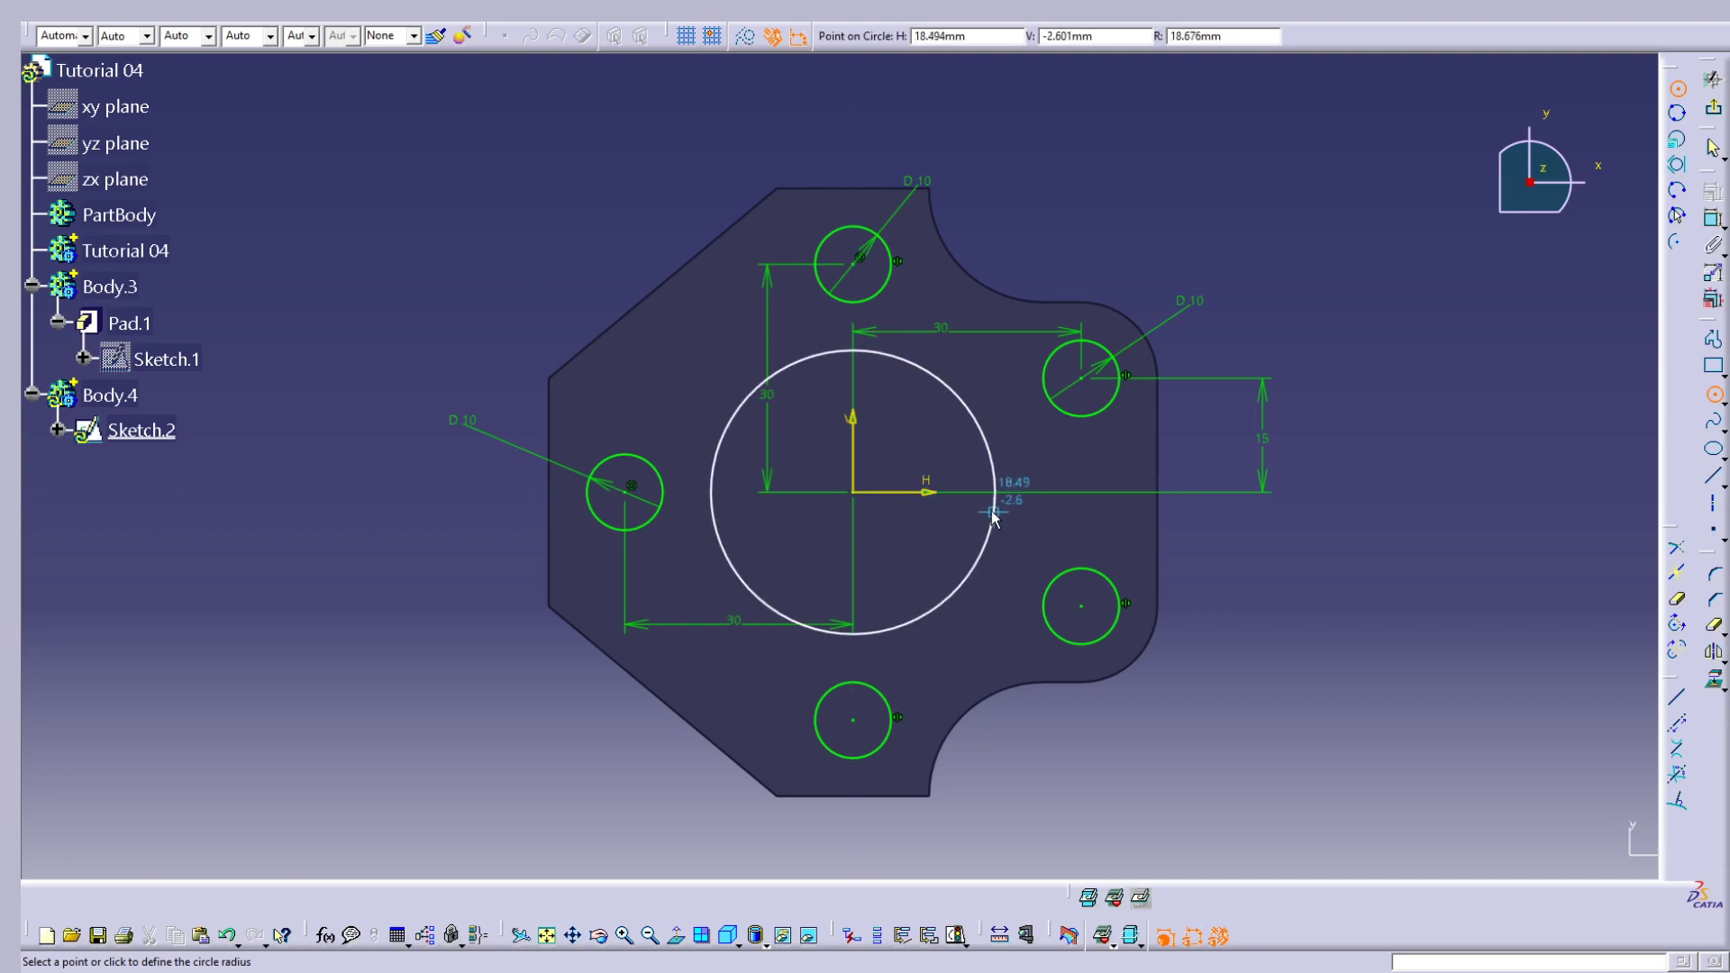
left_click(995, 504)
left_click_drag(720, 331, 692, 344)
left_click_drag(682, 626, 678, 666)
left_click(1428, 355)
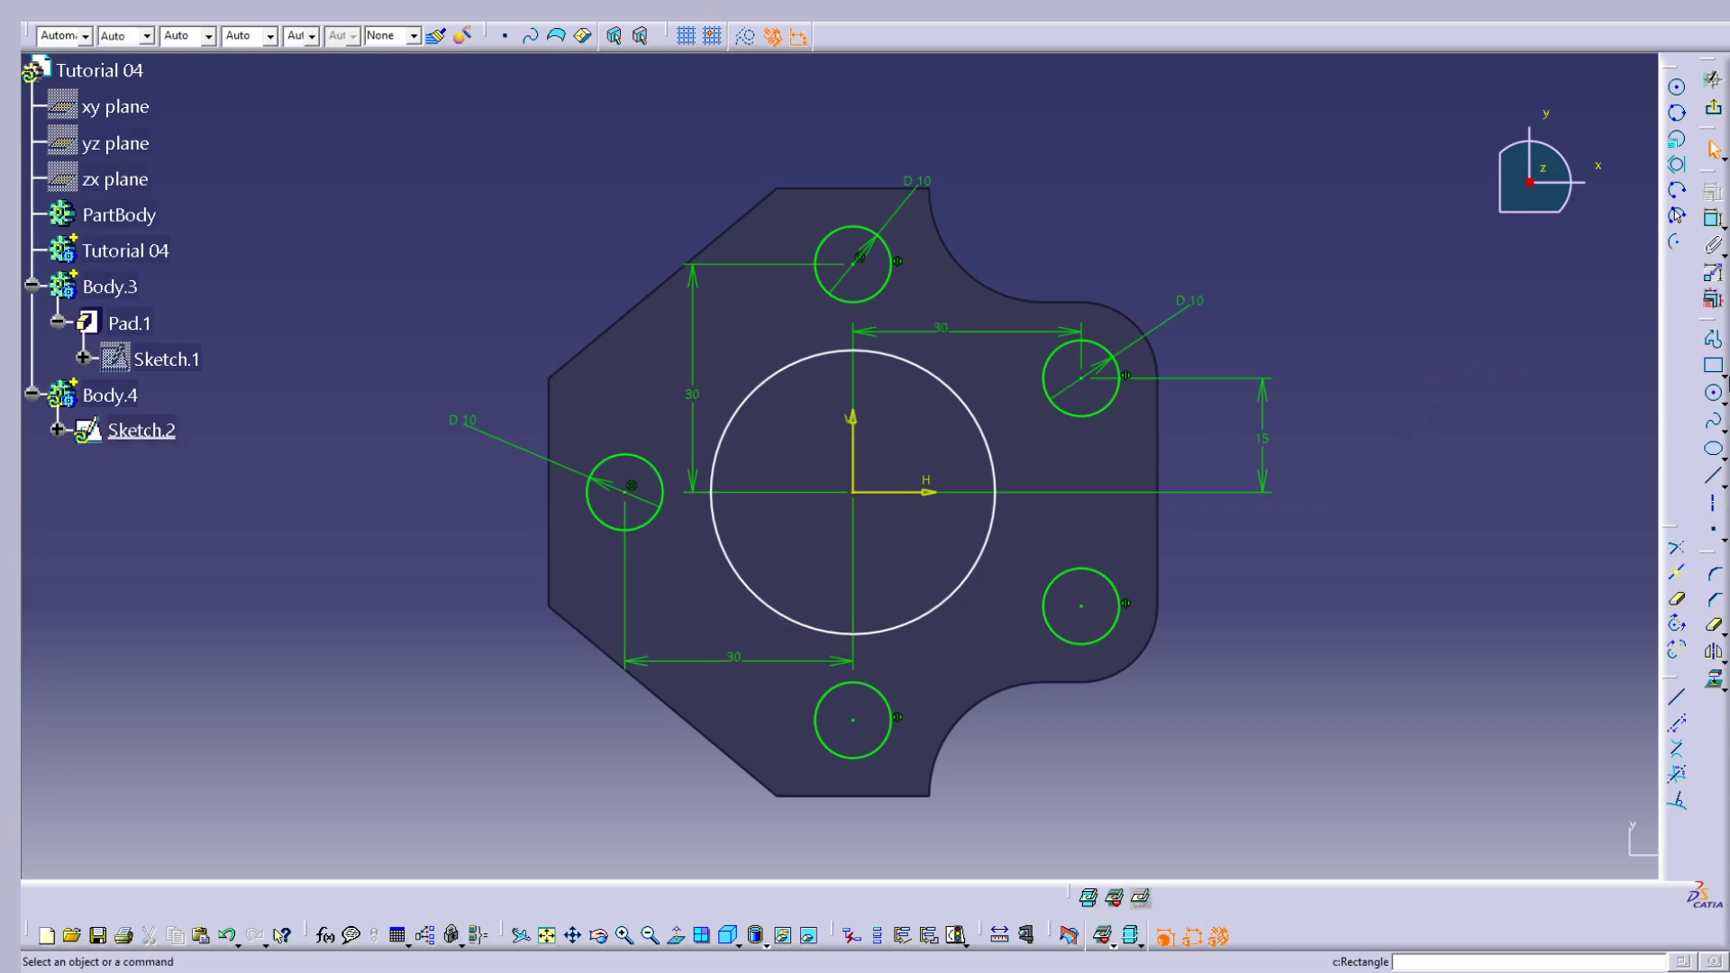
Step: Add a diameter dimension to the central circle and set it to 40 mm
left_click(1713, 219)
left_click(955, 393)
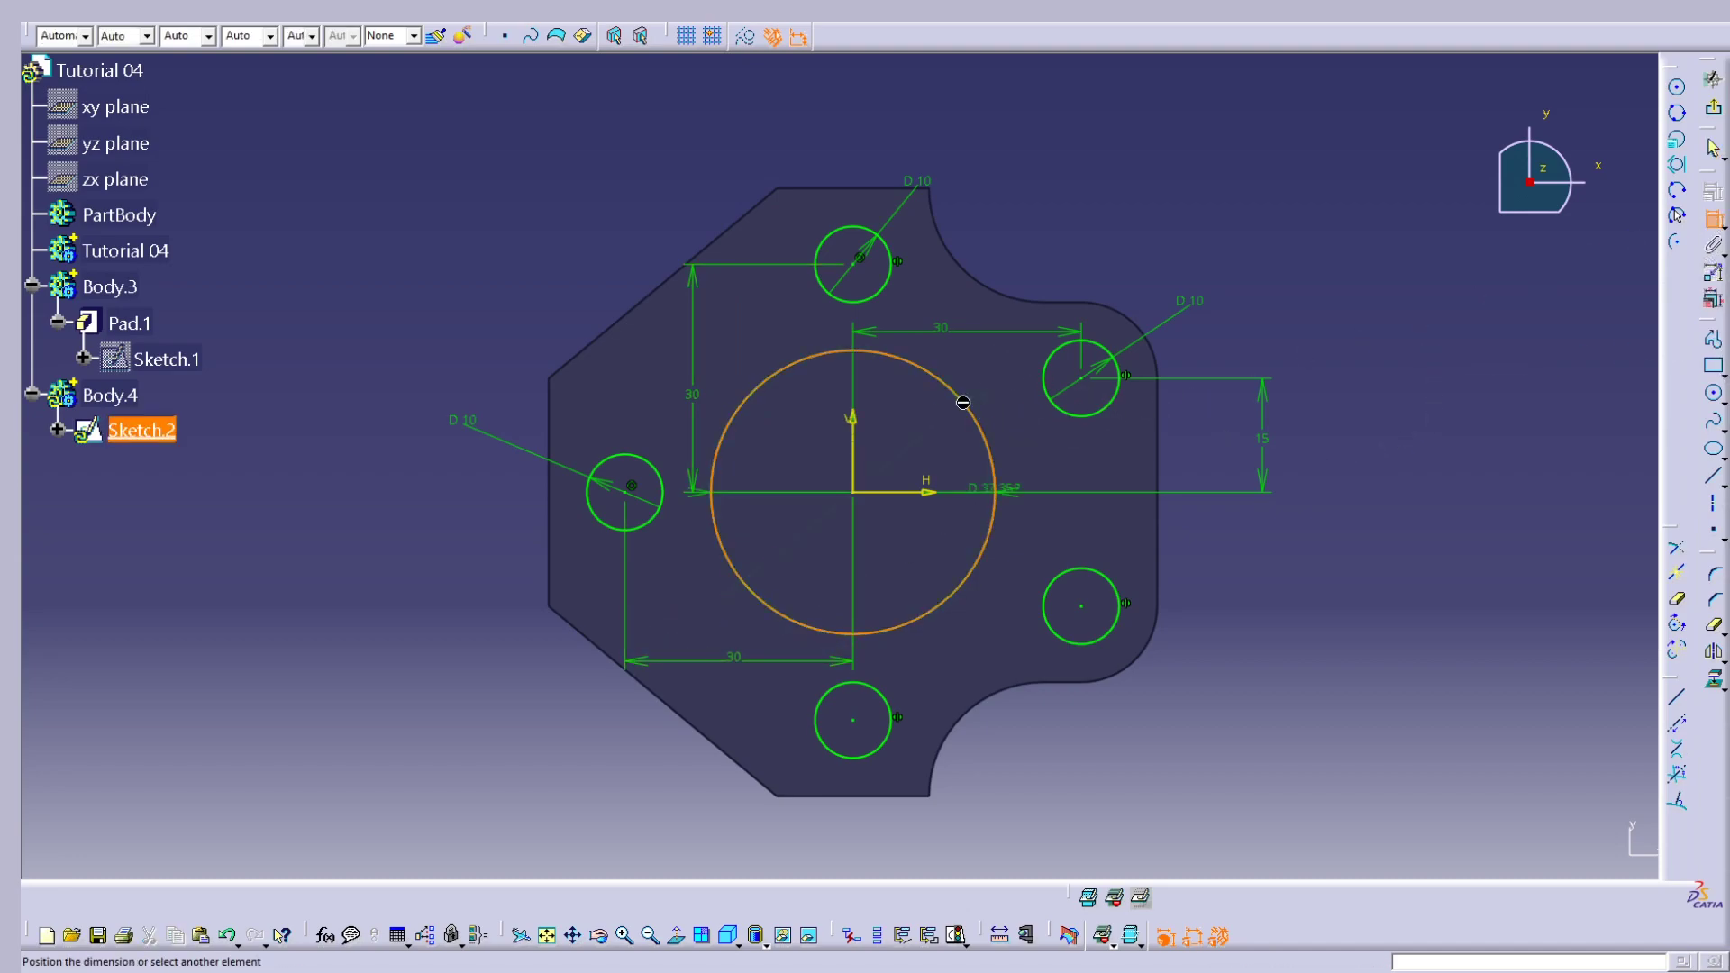
left_click(907, 434)
double_click(910, 431)
type("40")
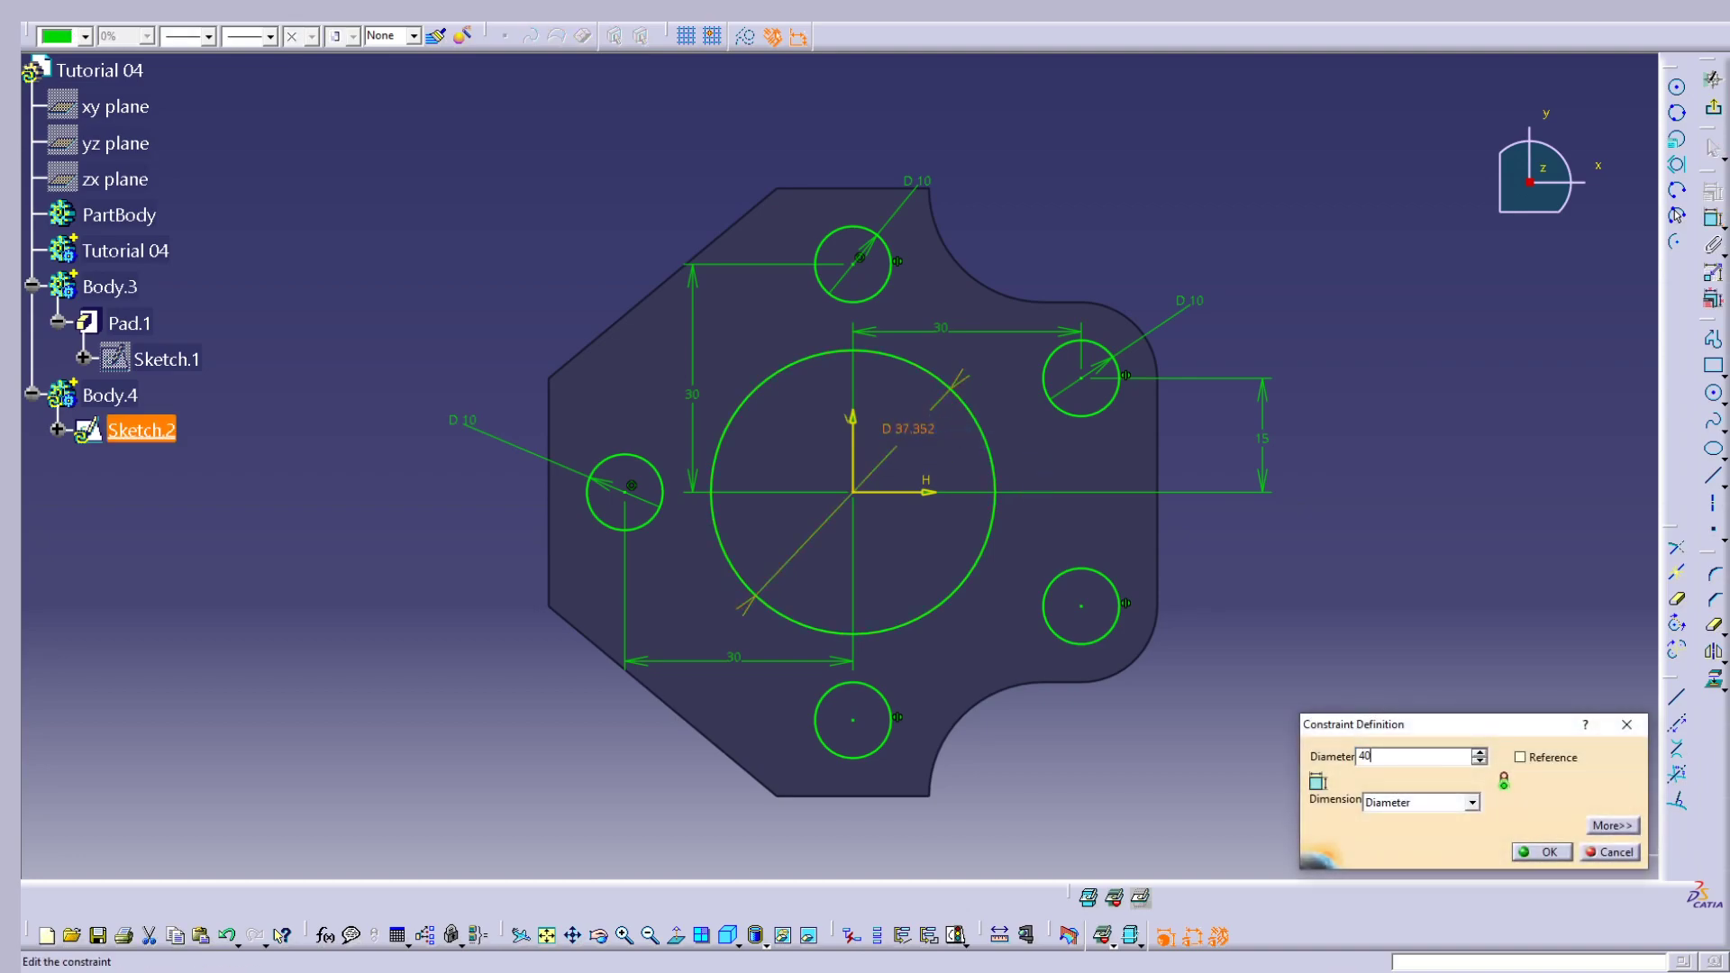
key("Return")
left_click(1228, 244)
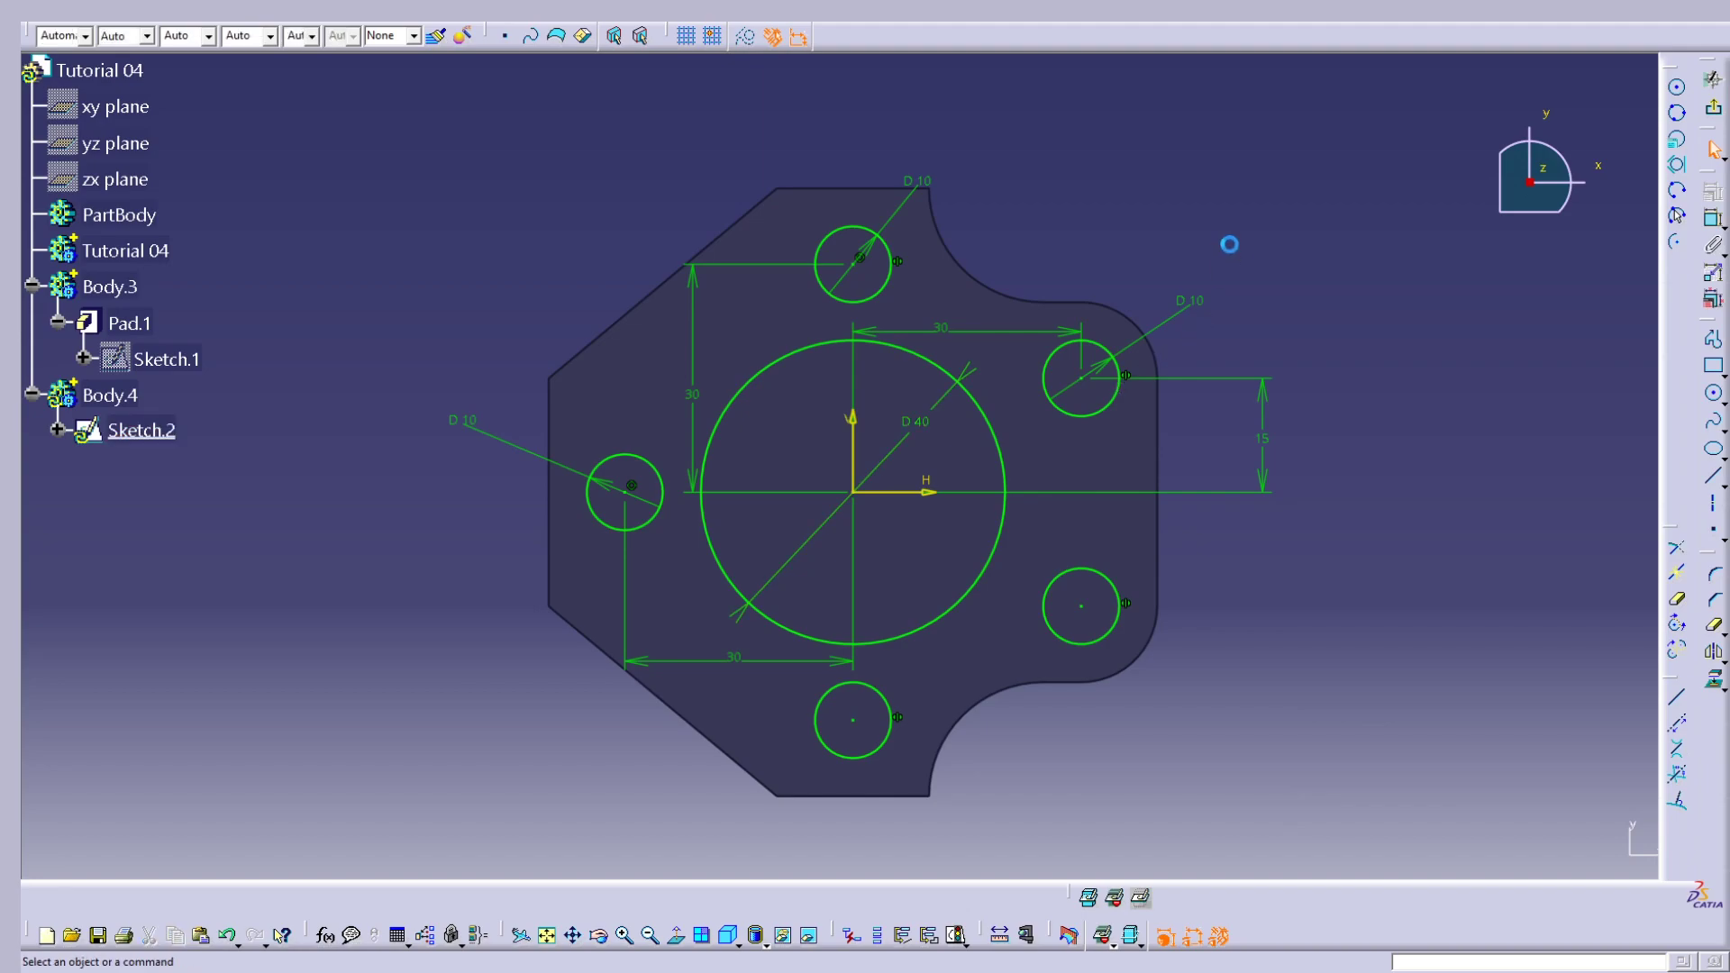
Step: Exit the sketch and start a pad from Sketch.2 with the second limit options shown
left_click(1713, 109)
left_click(1281, 493)
mouse_move(934, 490)
middle_mouse_down()
mouse_move(1009, 610)
mouse_move(843, 433)
mouse_move(874, 511)
mouse_move(1040, 633)
middle_mouse_up()
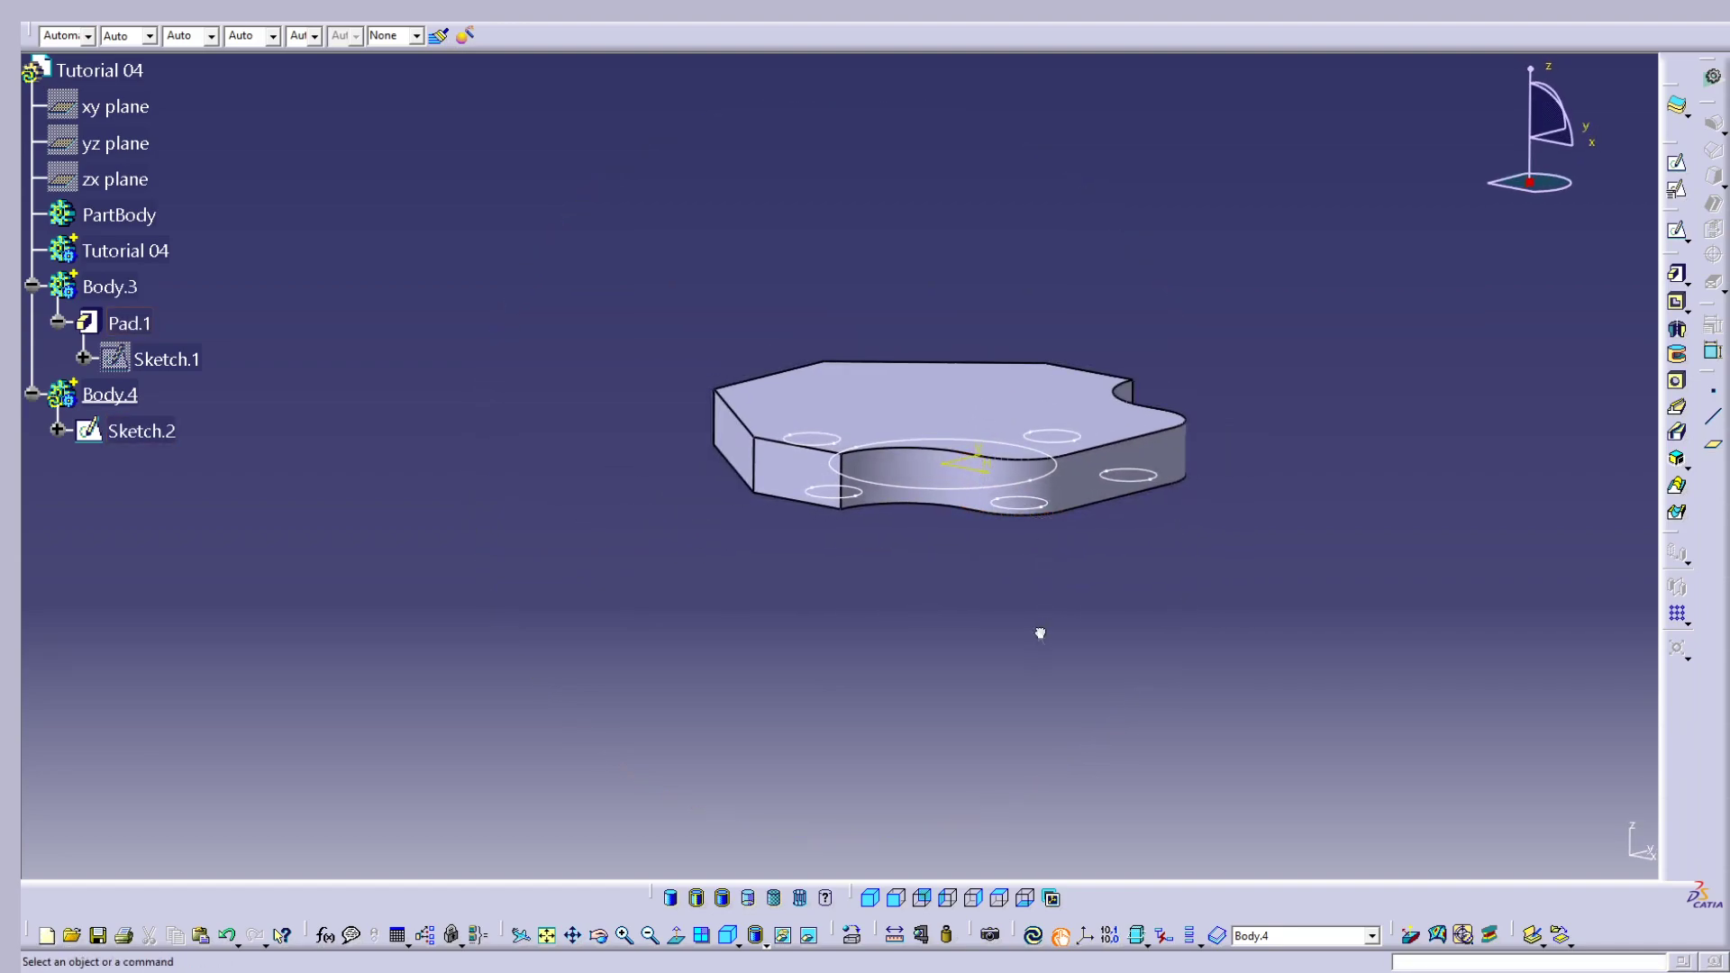
left_click(1677, 277)
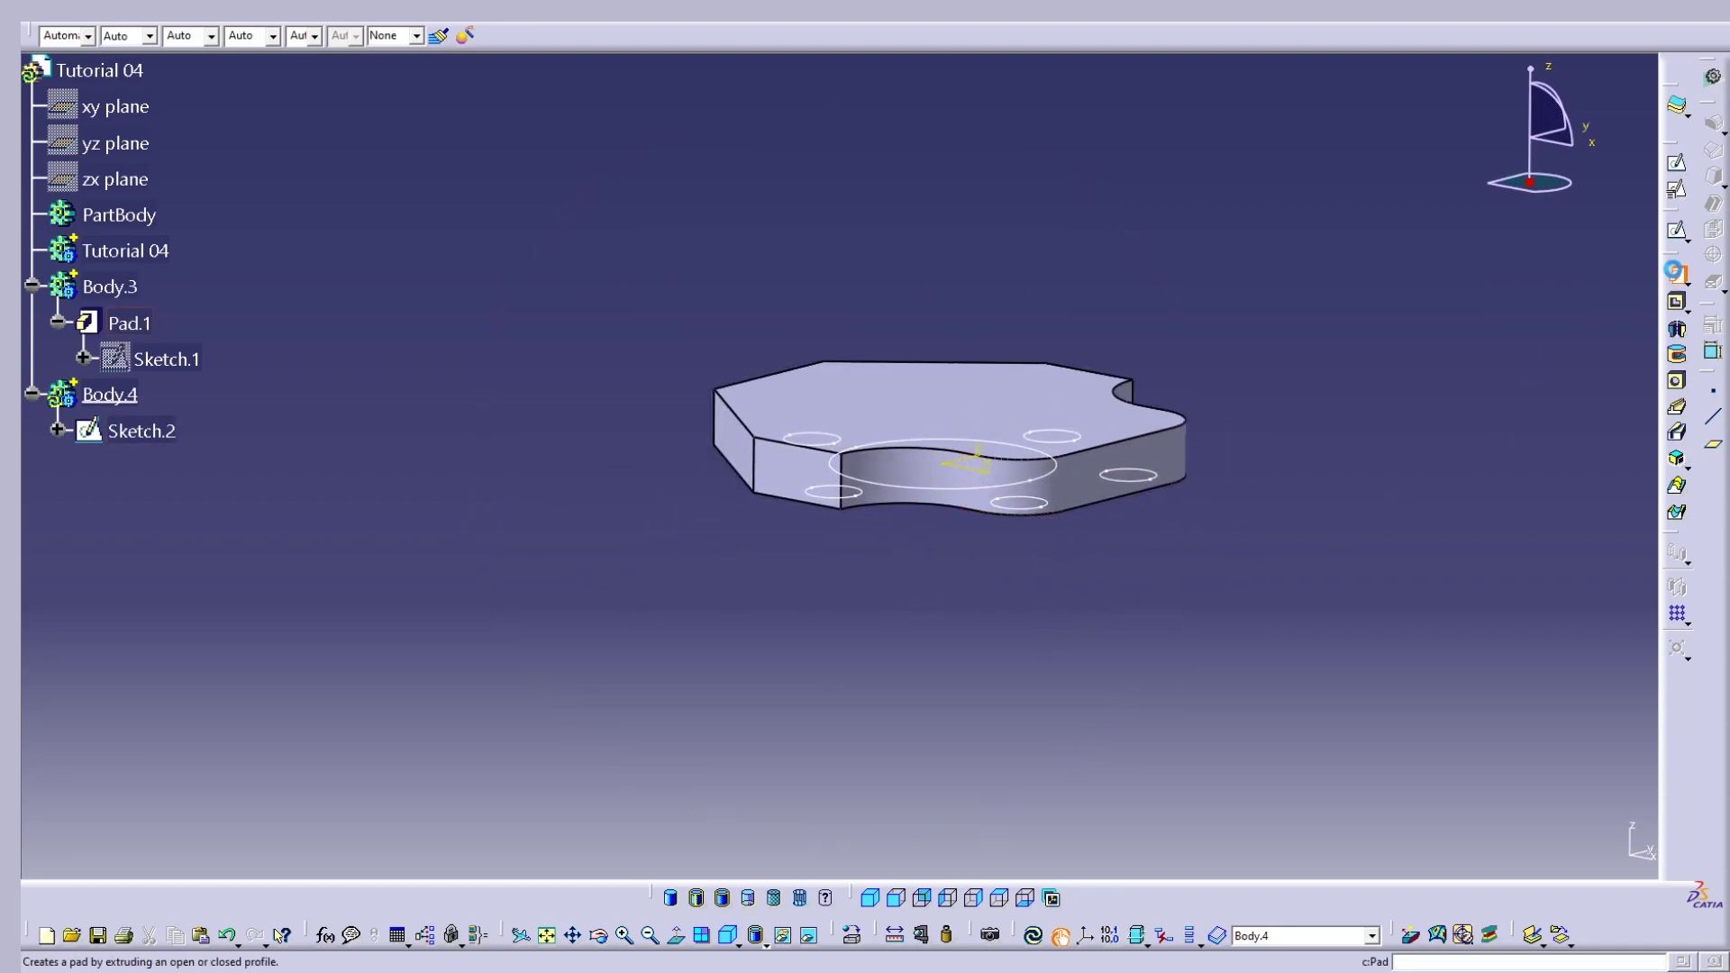
left_click(155, 436)
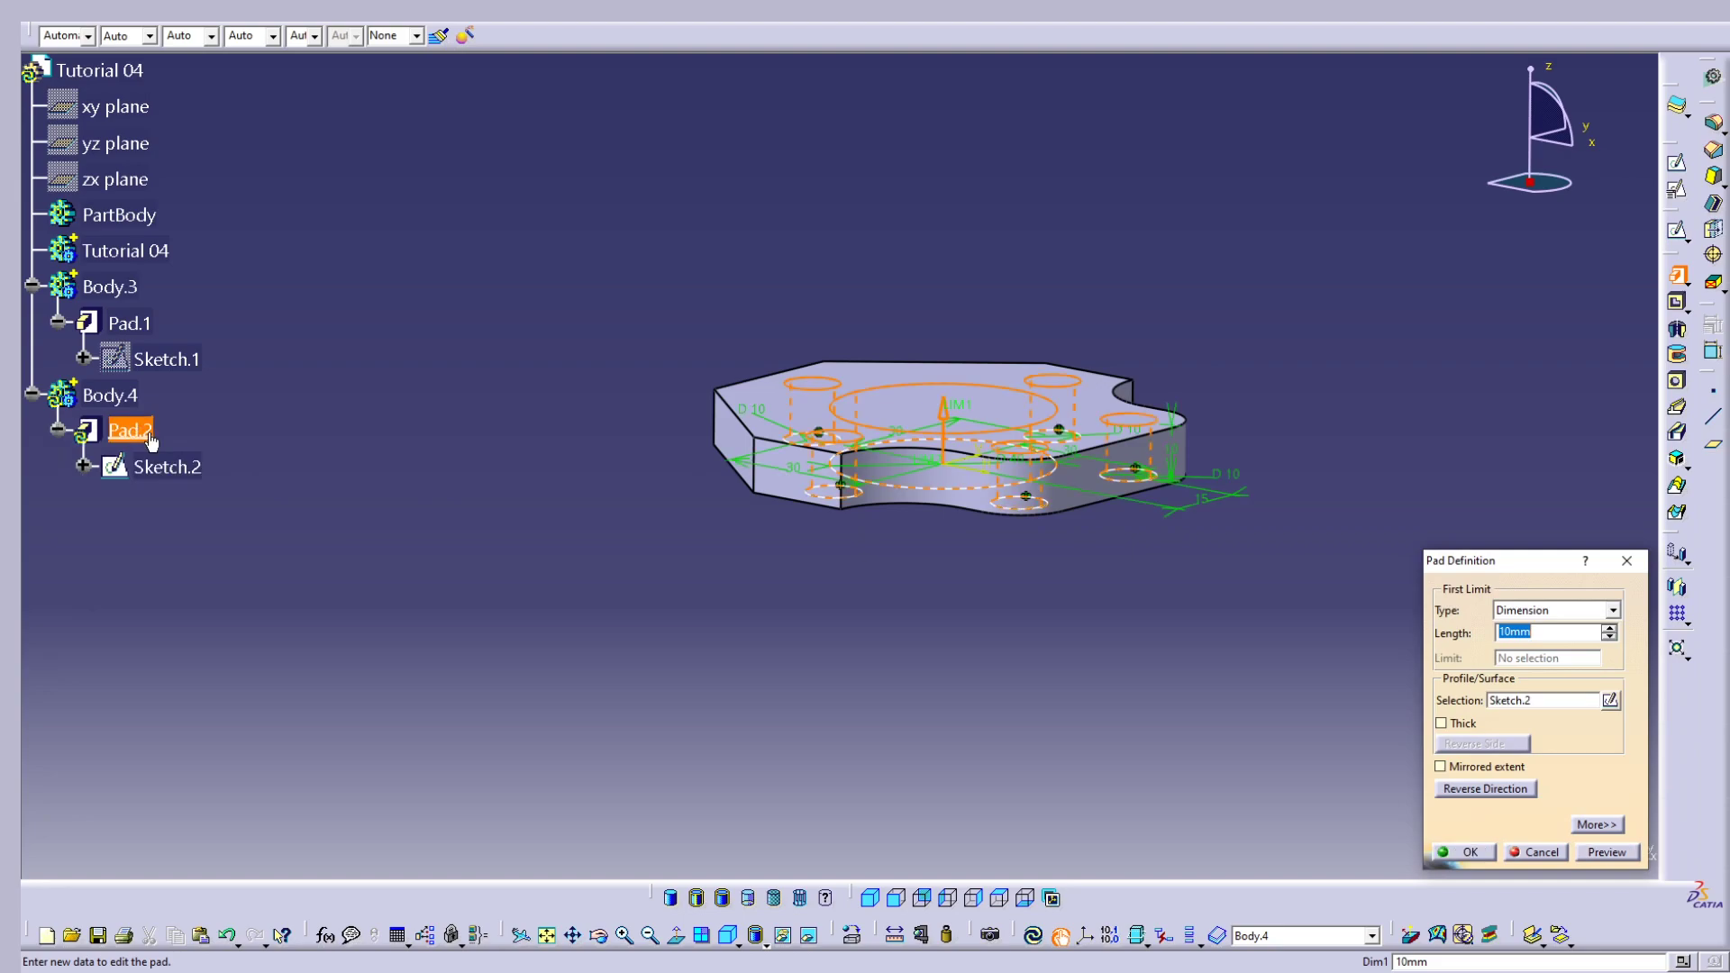
left_click(1604, 824)
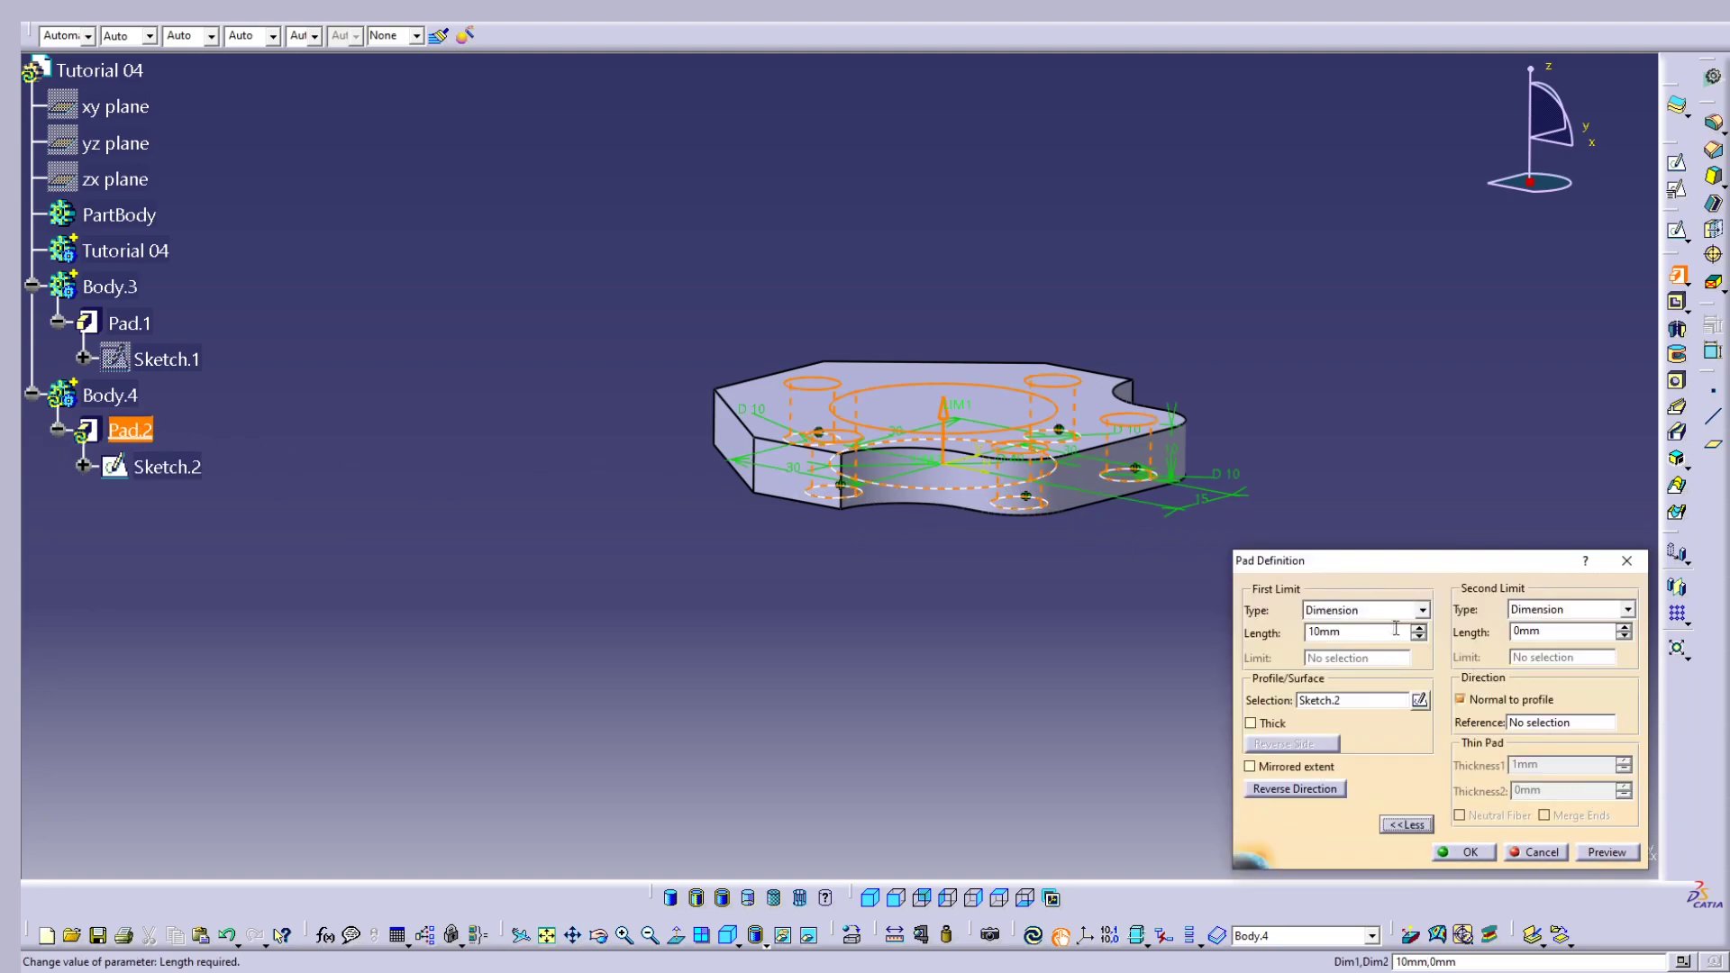
Step: Extrude the circles with a first limit of 15 mm and a second limit of 10 mm
double_click(1368, 634)
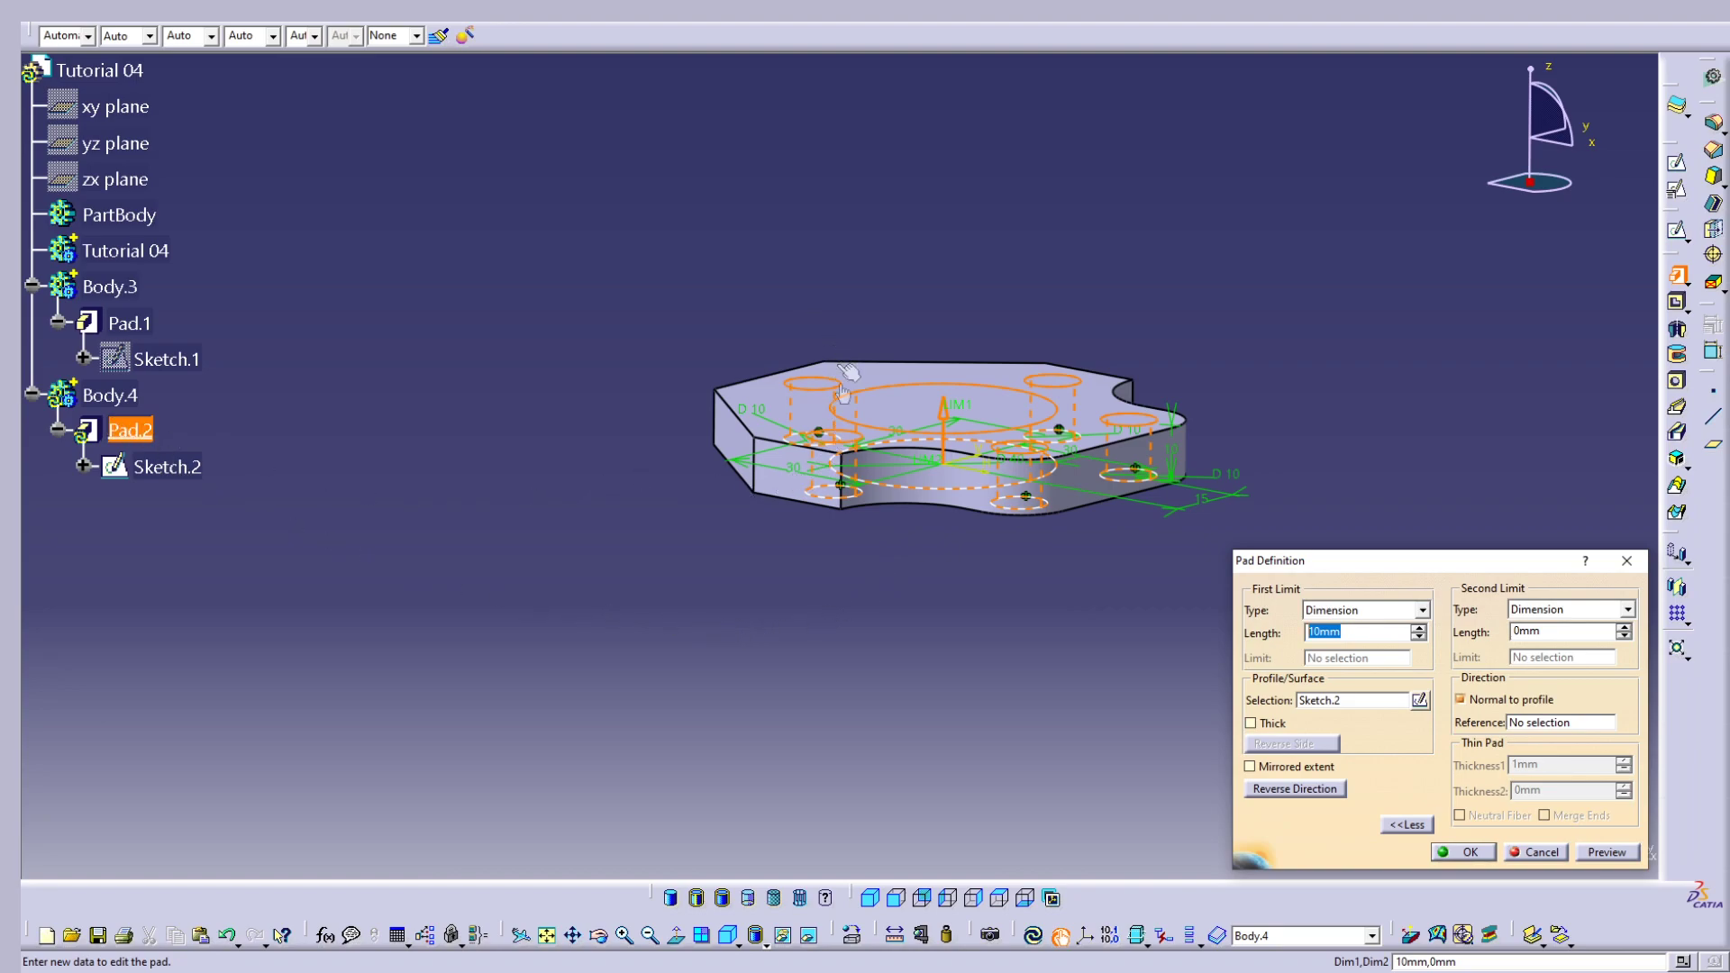
mouse_move(915, 486)
middle_mouse_down()
mouse_move(973, 407)
mouse_move(907, 483)
middle_mouse_up()
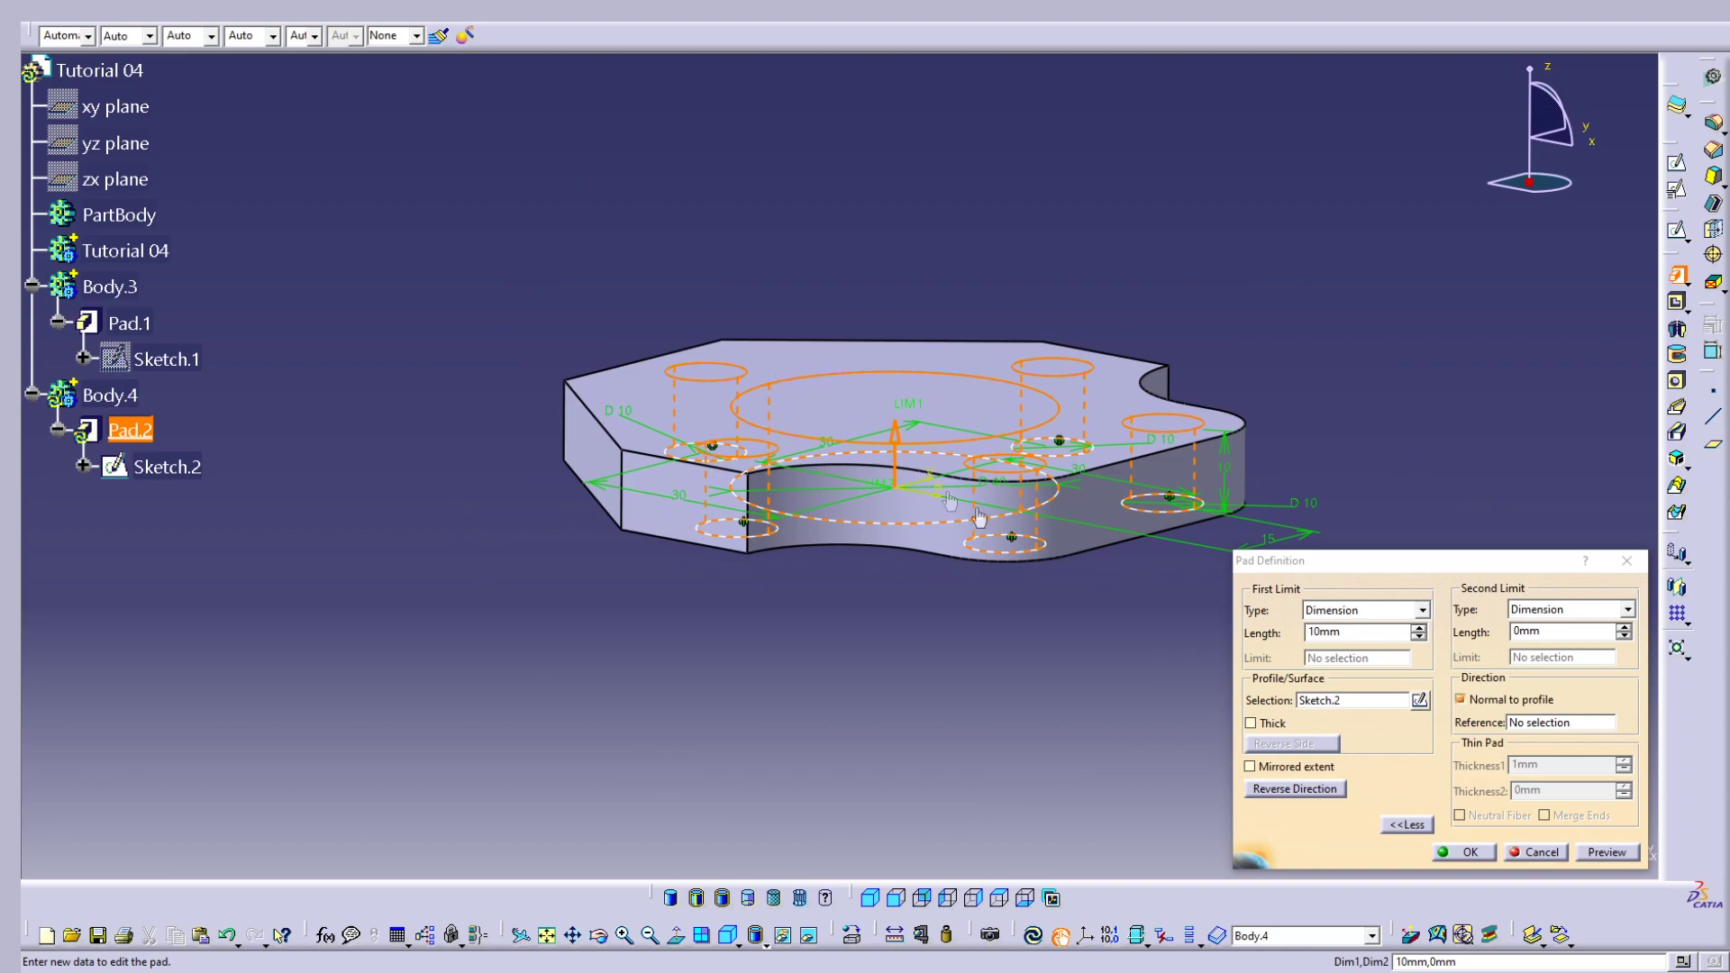
left_click(1378, 633)
type("15")
left_click(1514, 631)
type("1")
key("Return")
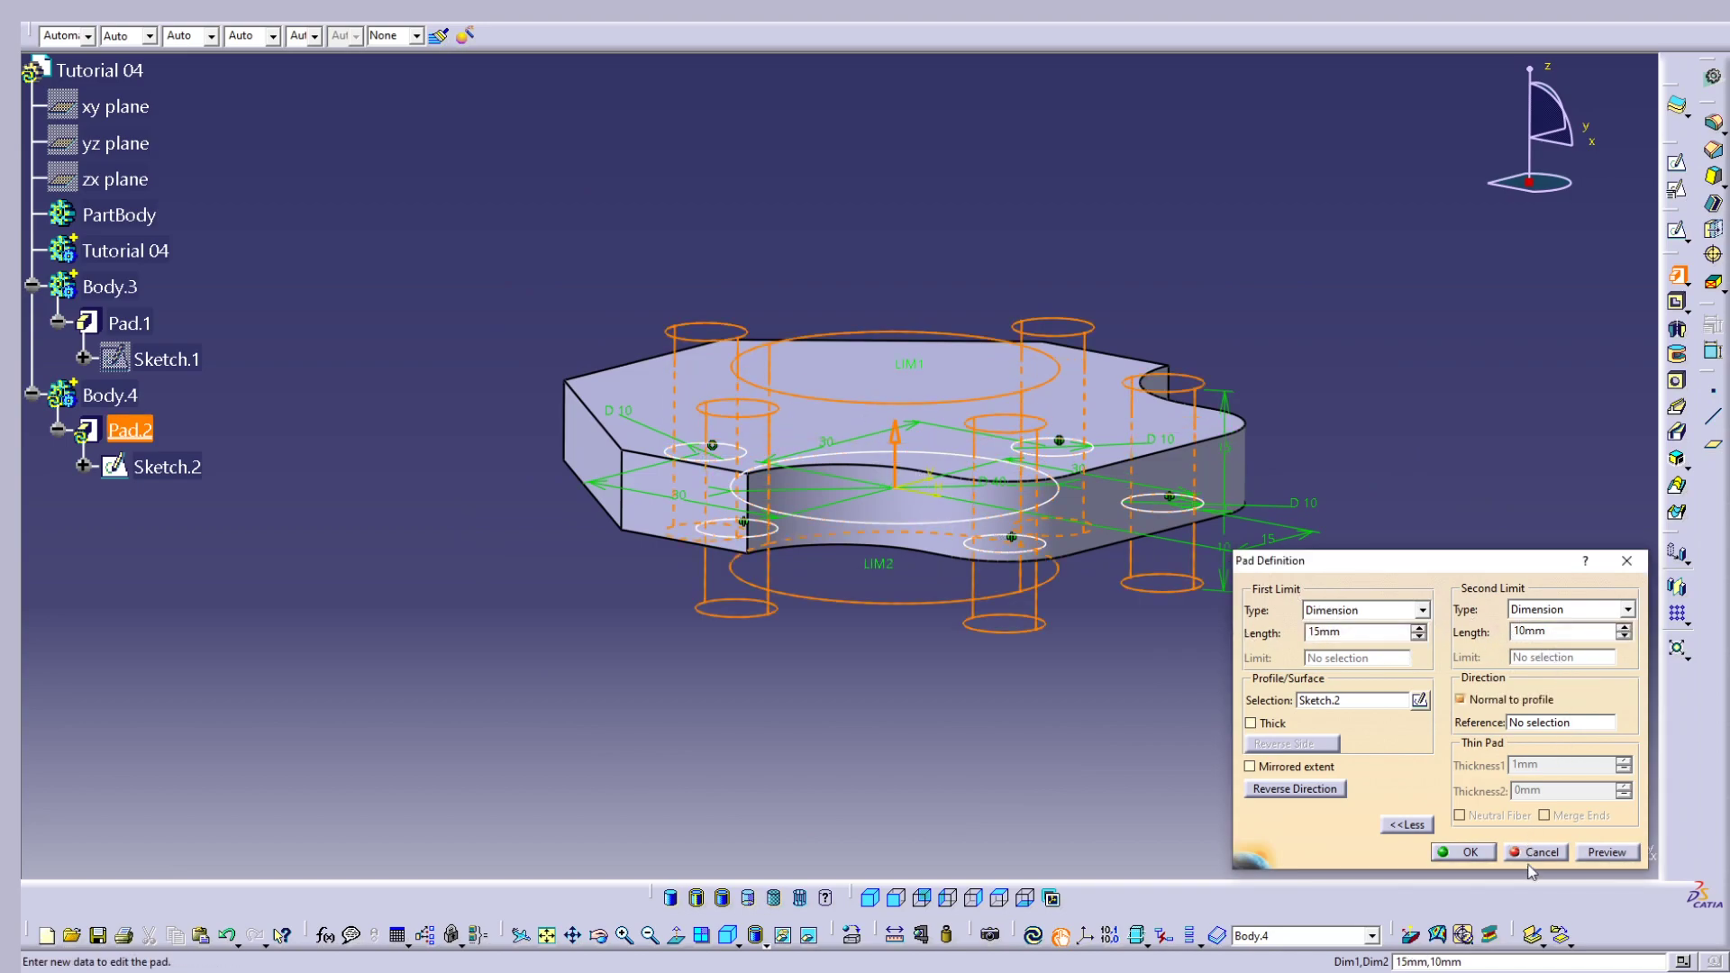
left_click(1478, 852)
middle_click_drag(911, 471, 868, 463)
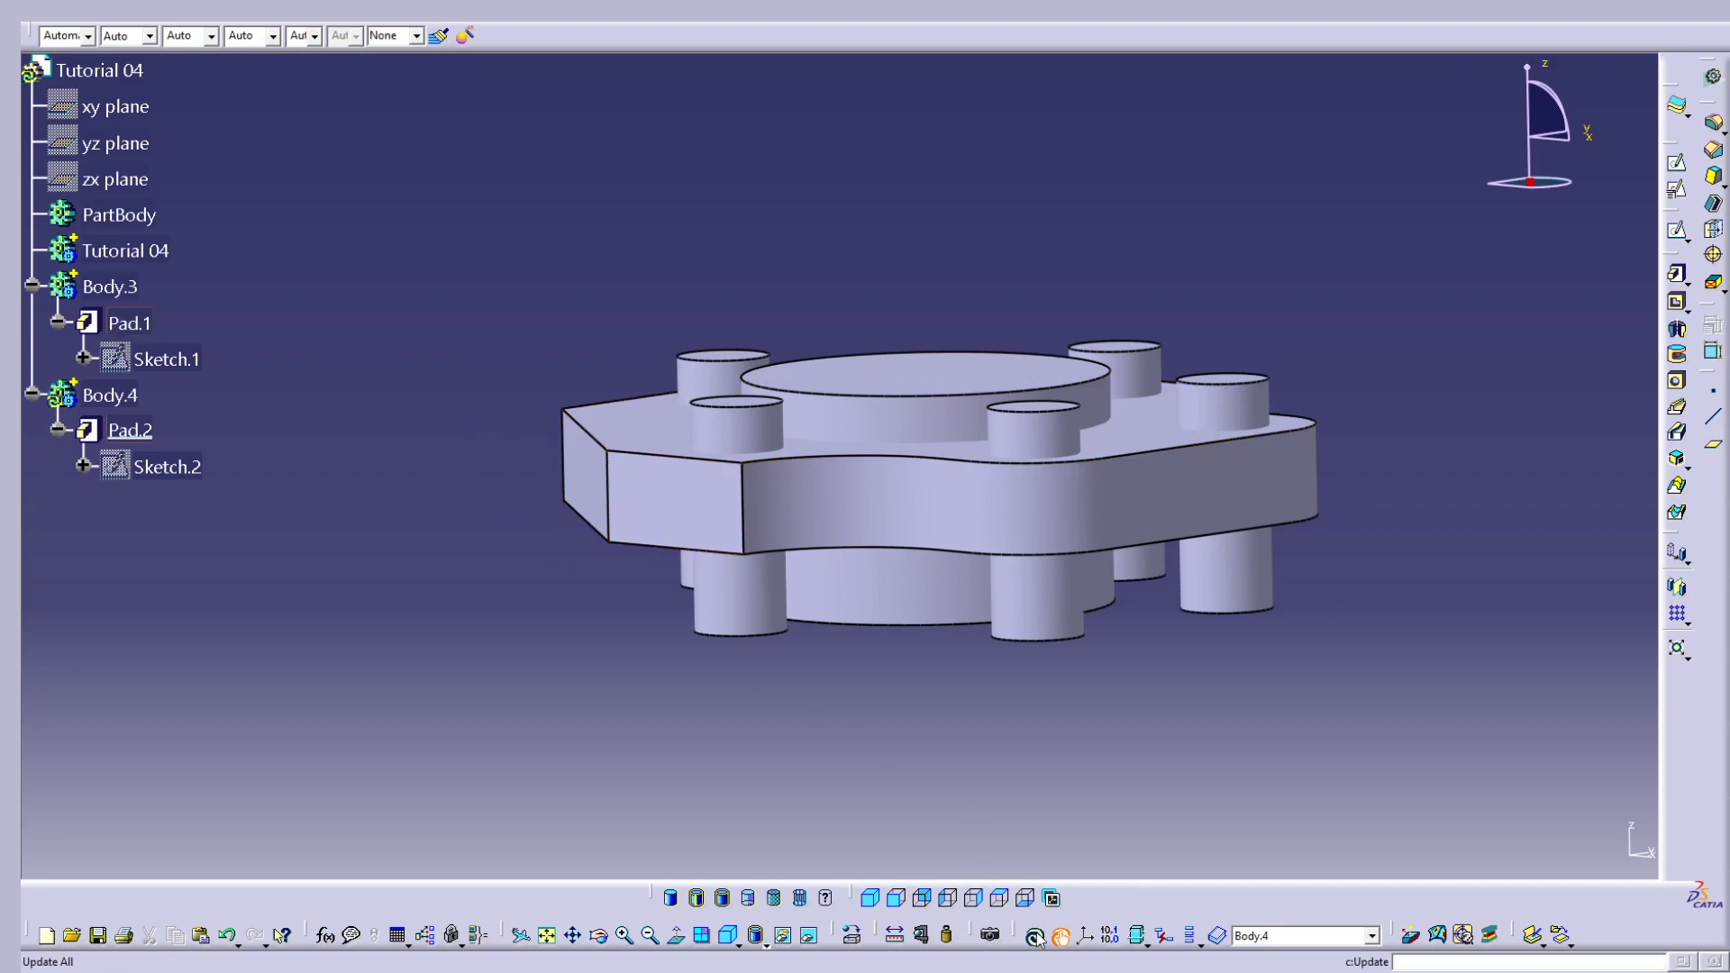
middle_click_drag(824, 550, 847, 471)
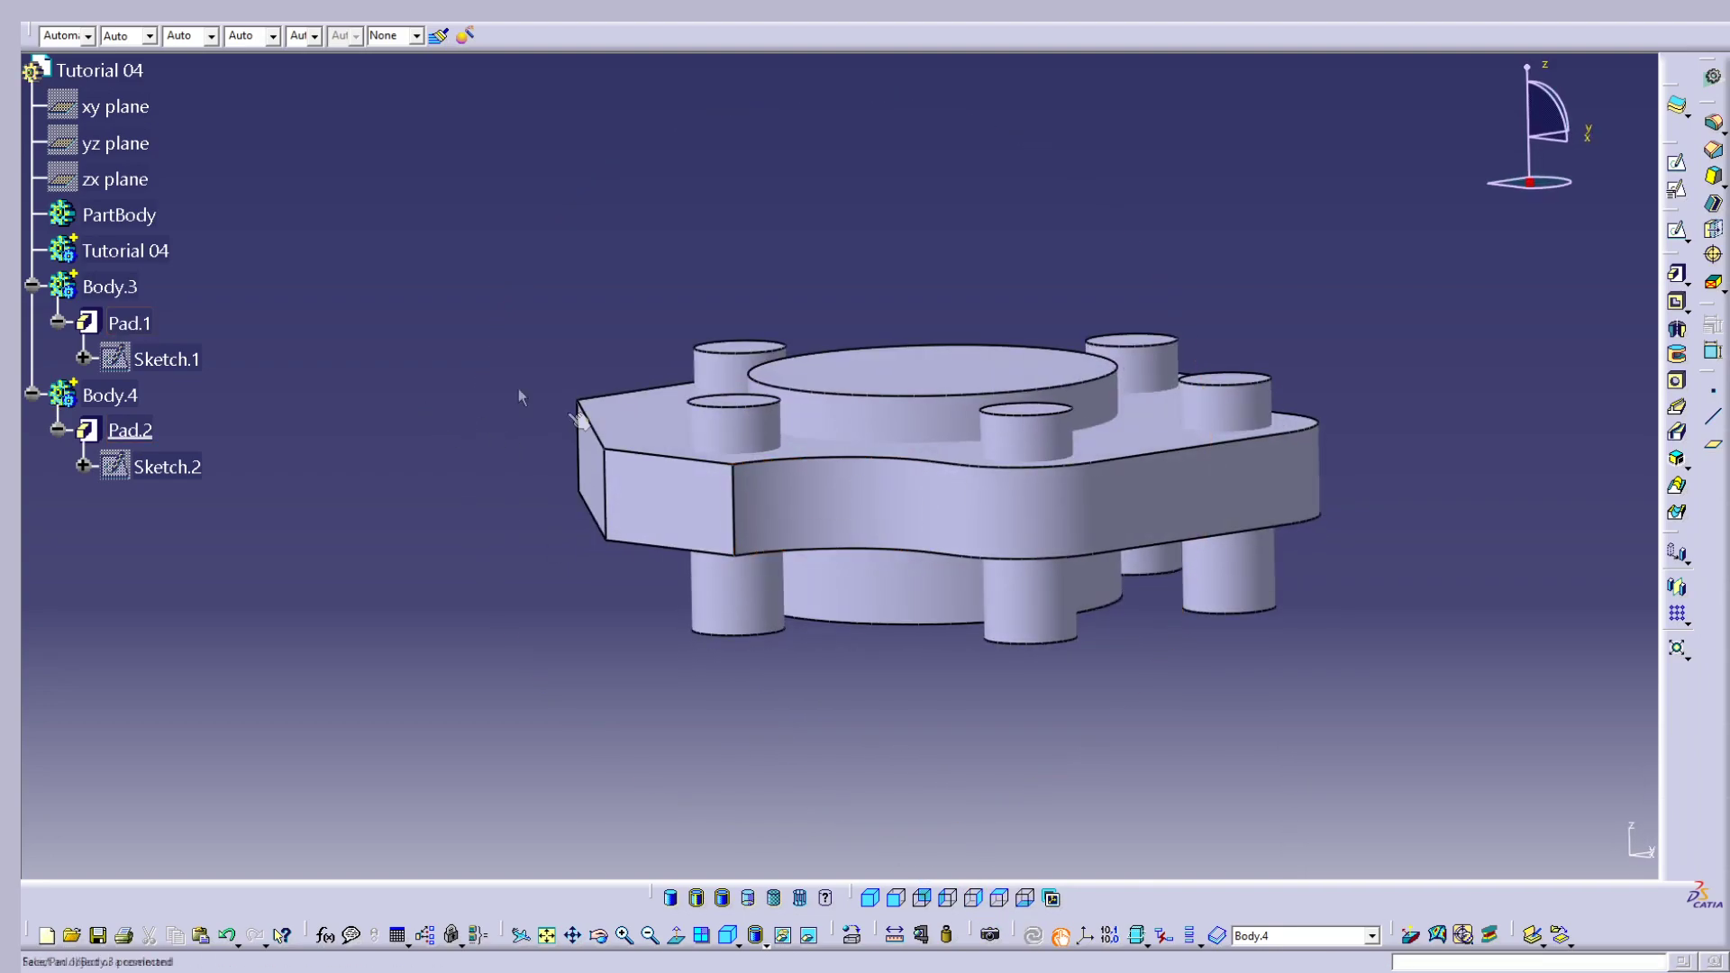
Step: Make the Tutorial 04 body the work object and add Body.3 to it with a Boolean Add
right_click(153, 255)
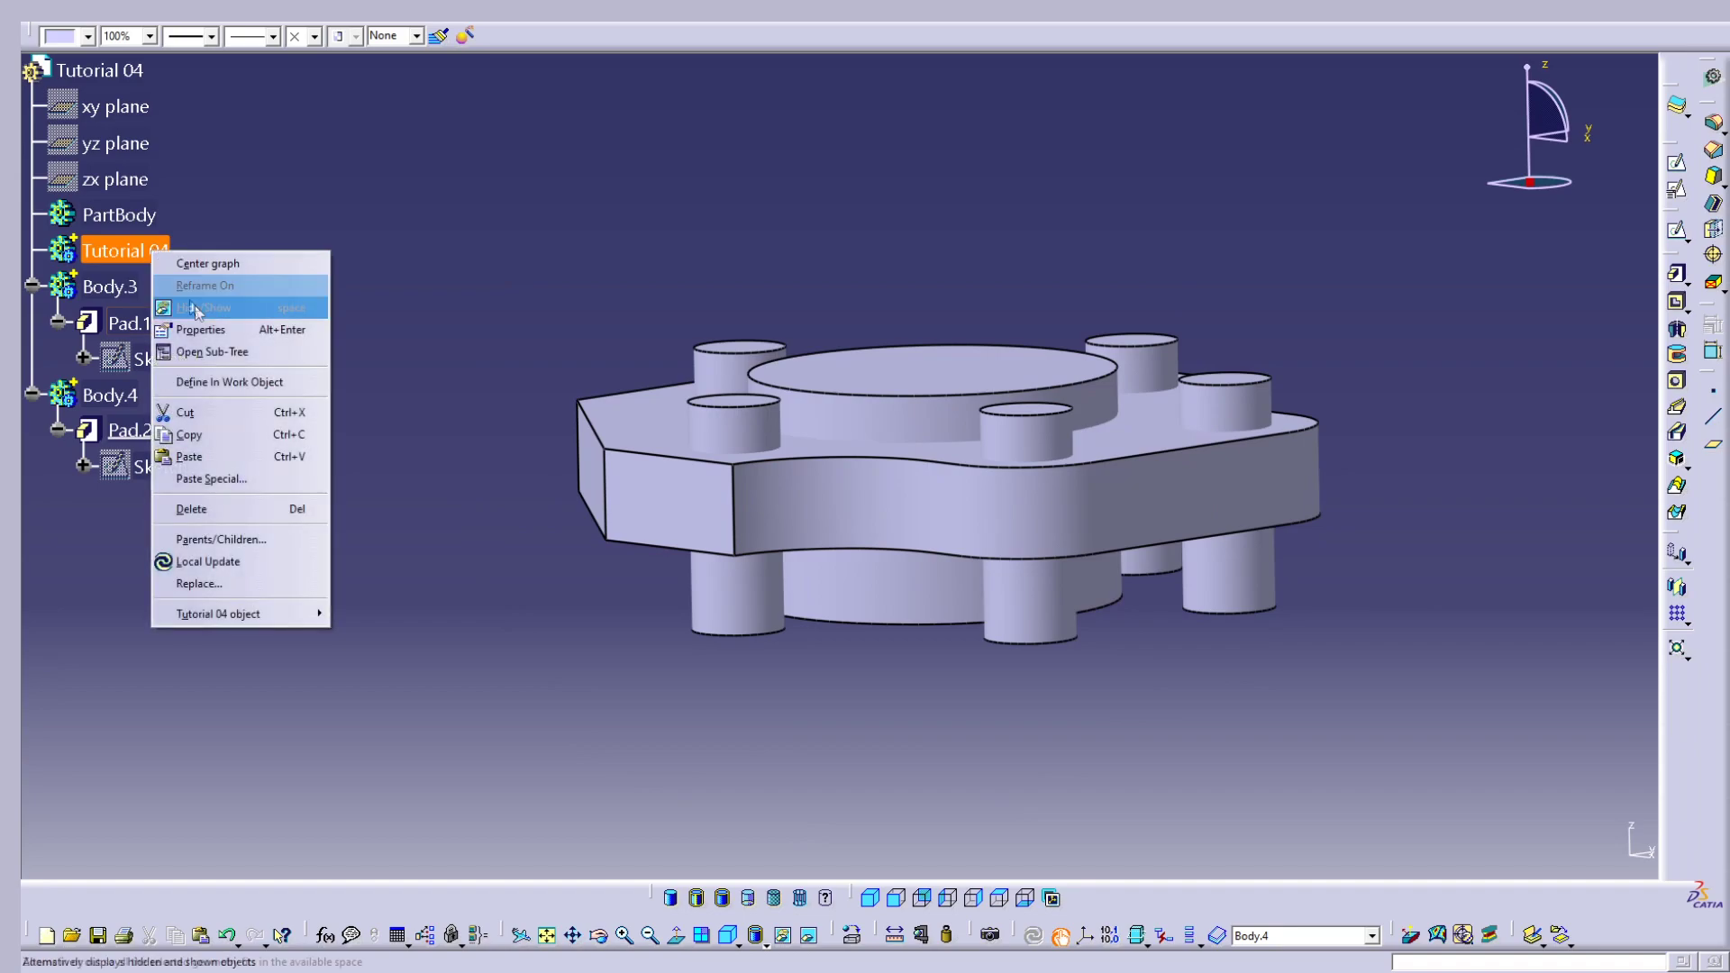
left_click(230, 382)
left_click(110, 286)
right_click(121, 285)
mouse_move(232, 651)
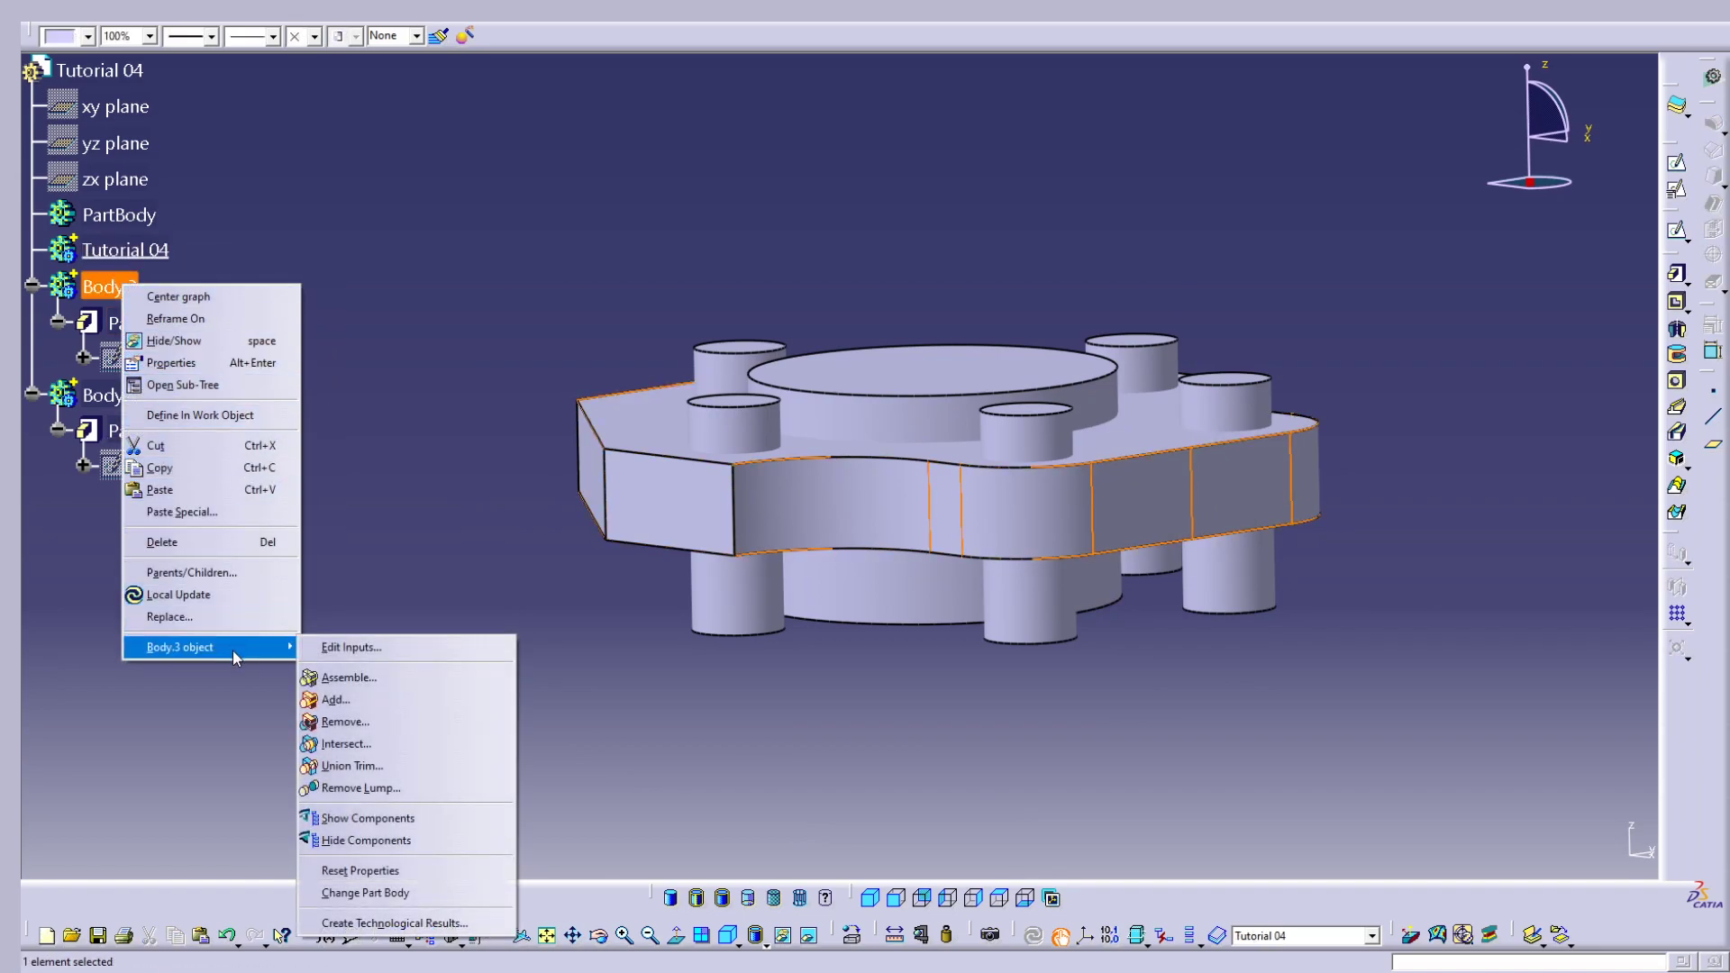
left_click(373, 702)
left_click(1464, 847)
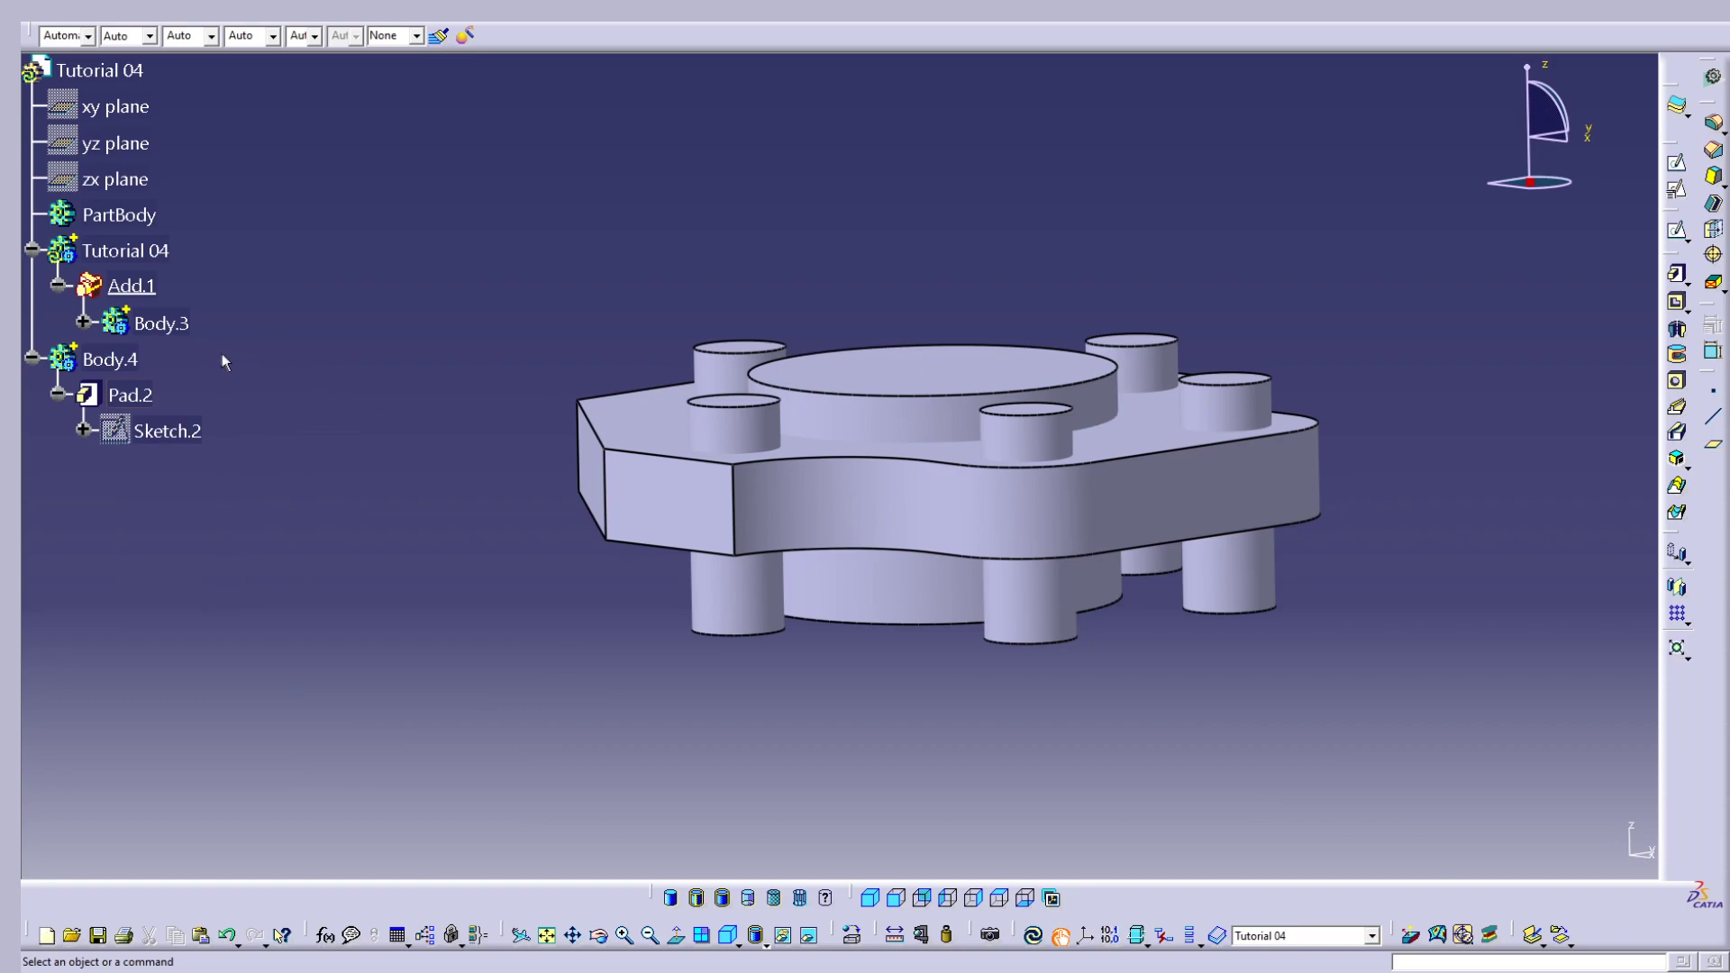
middle_click_drag(696, 438, 1059, 634)
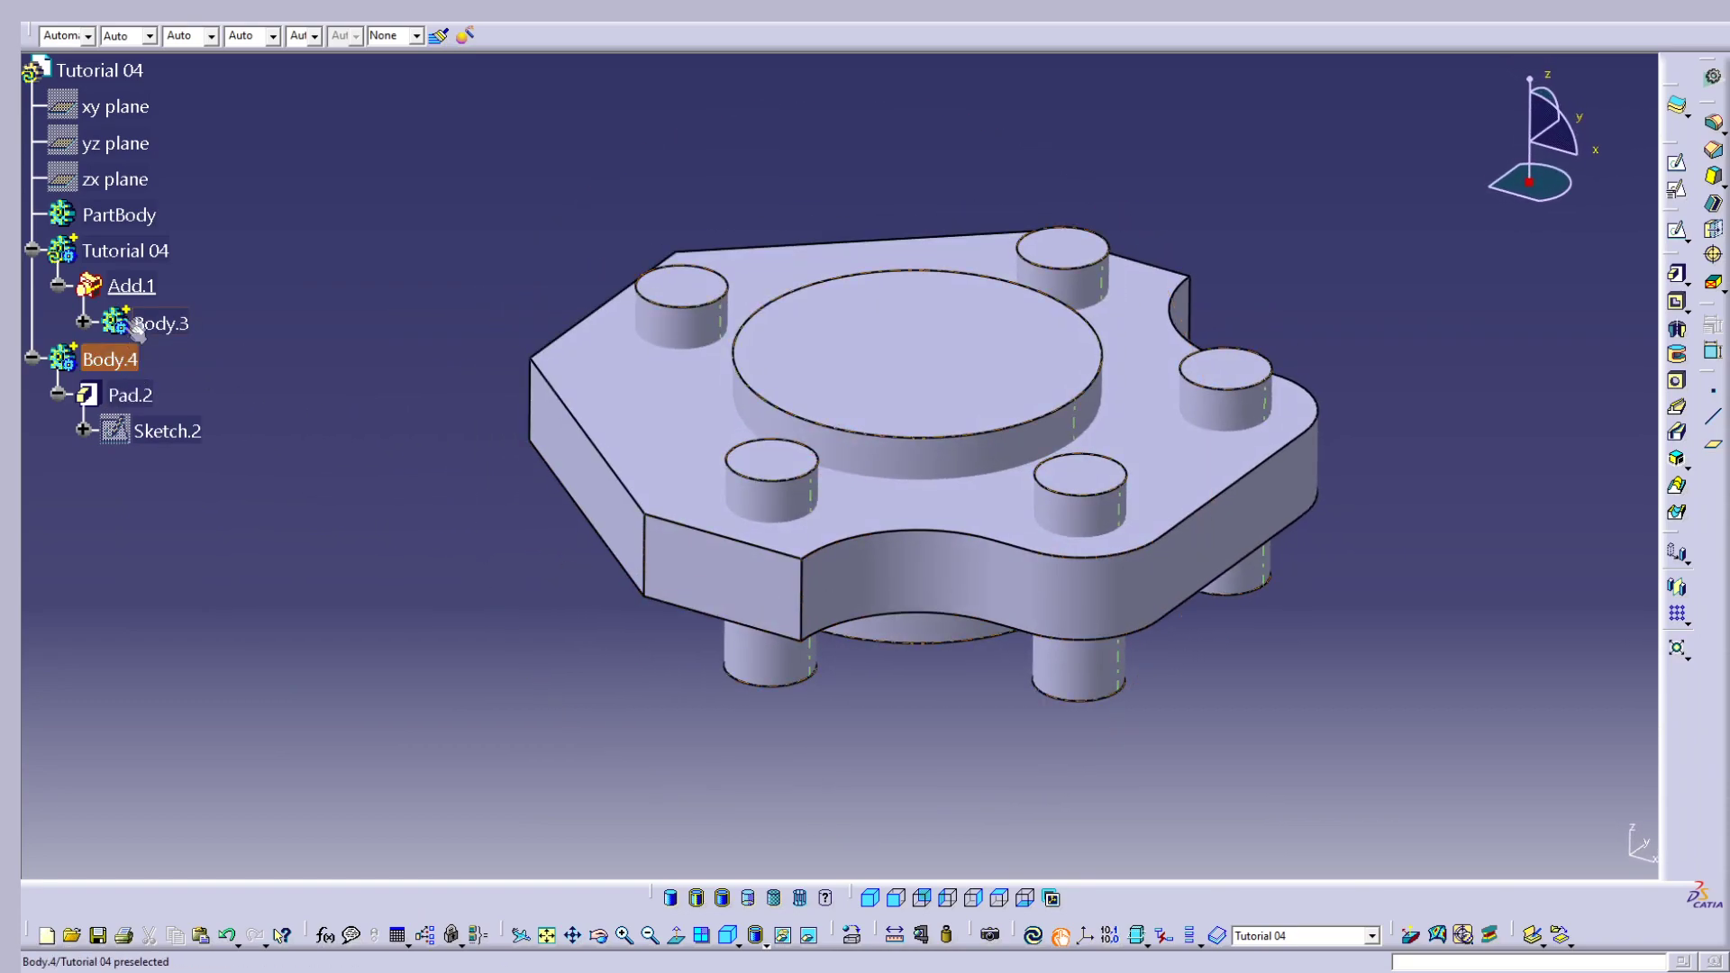
Step: Set the Tutorial 04 body as the work object and subtract Body.4 from it with a Boolean Remove
right_click(109, 250)
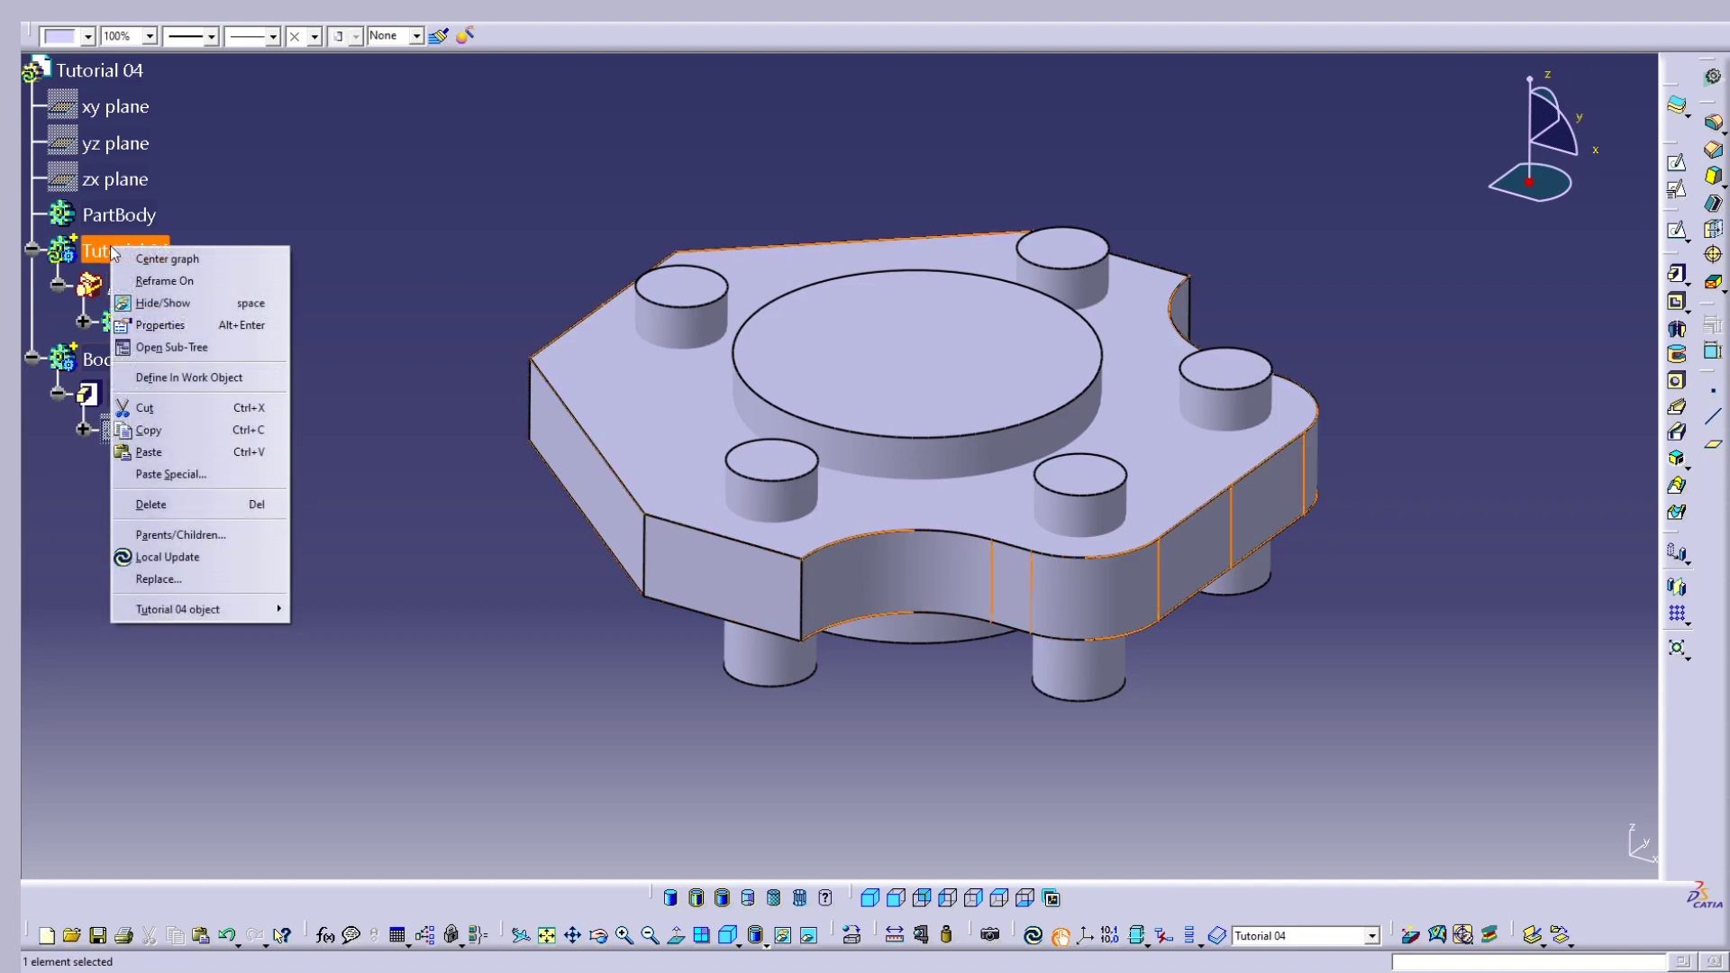
left_click(220, 377)
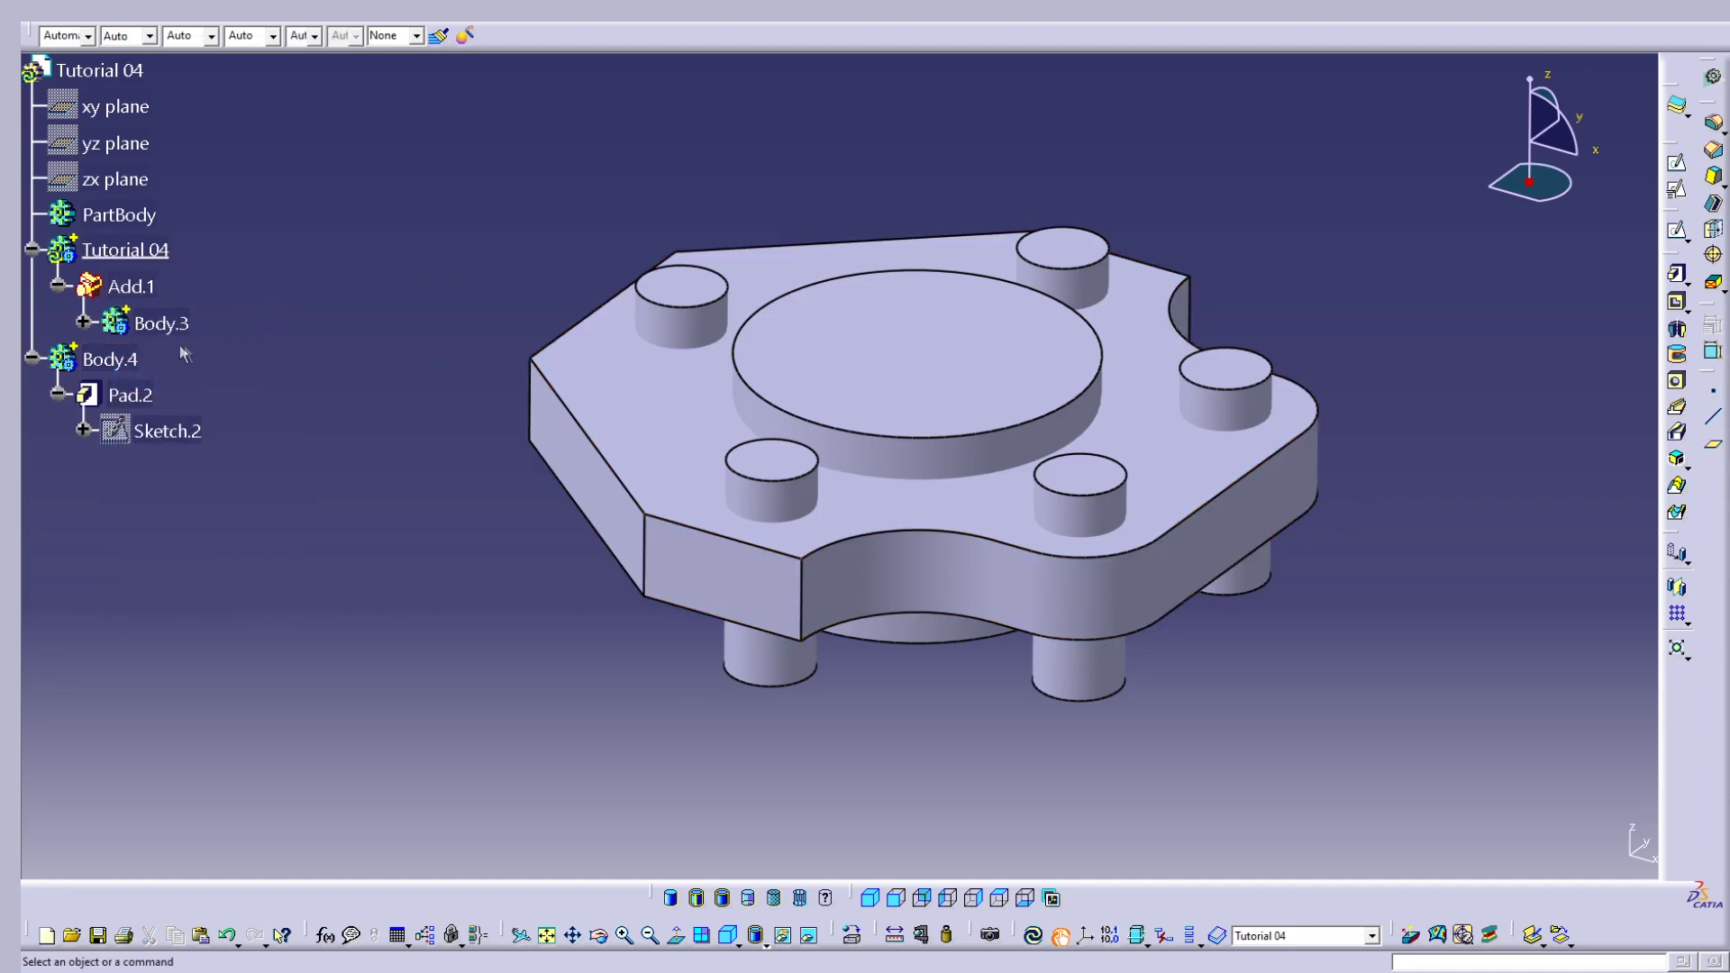
right_click(123, 365)
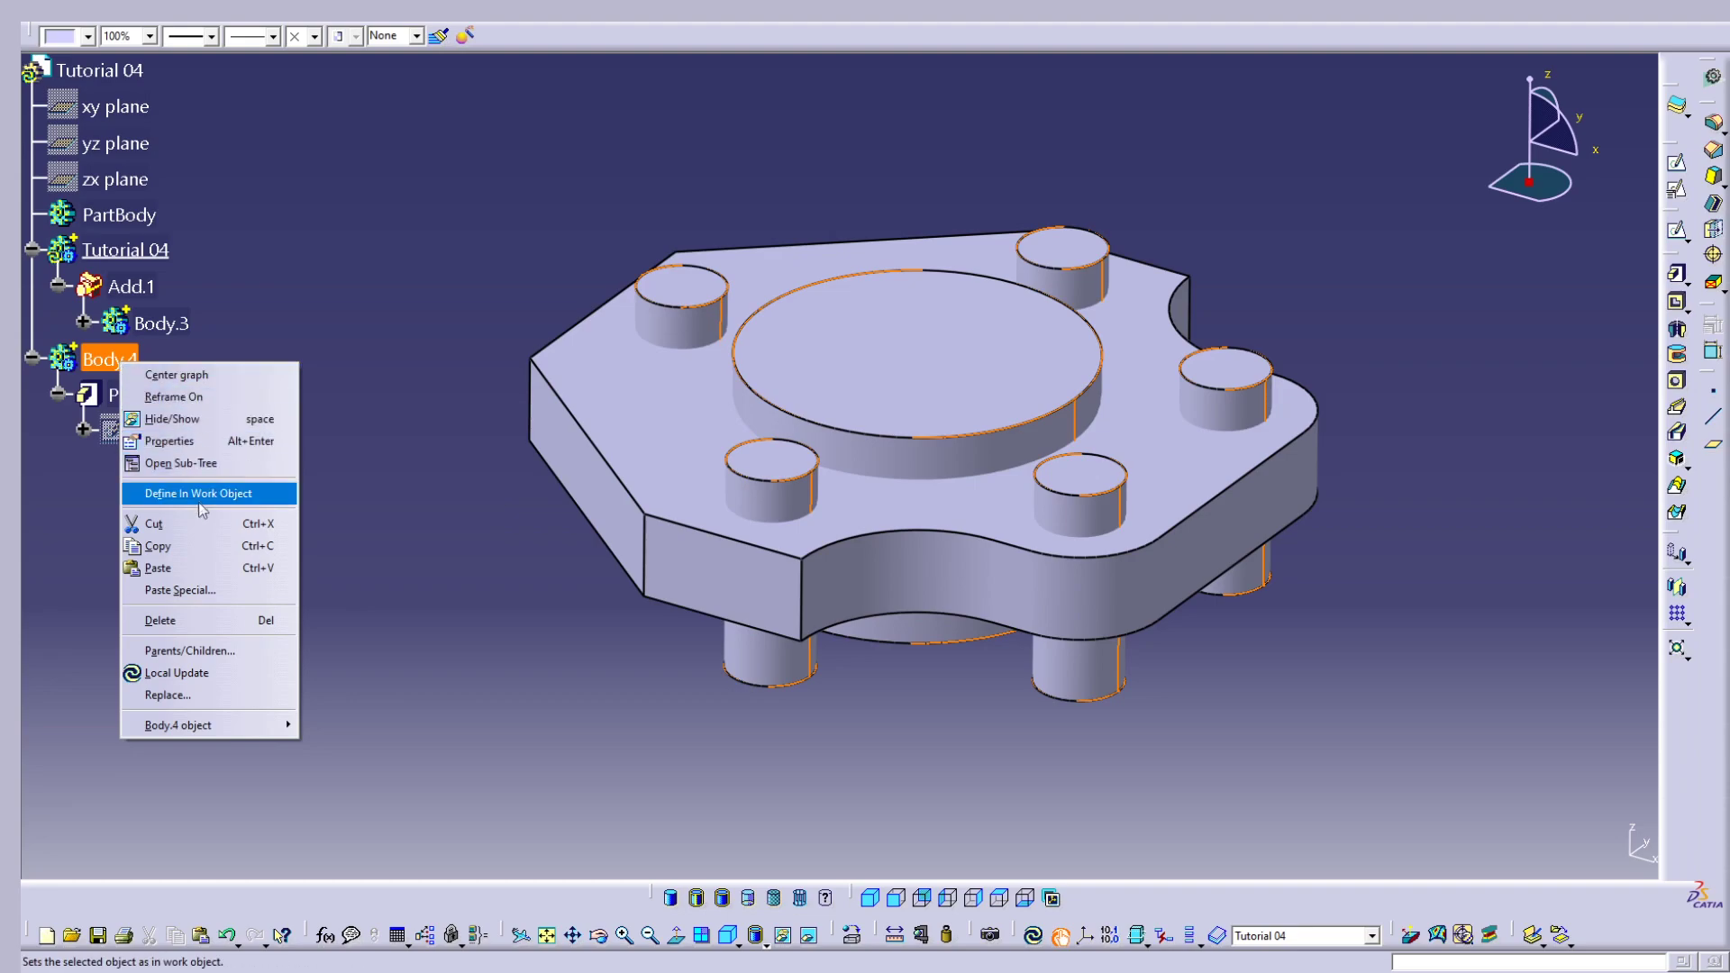
mouse_move(204, 730)
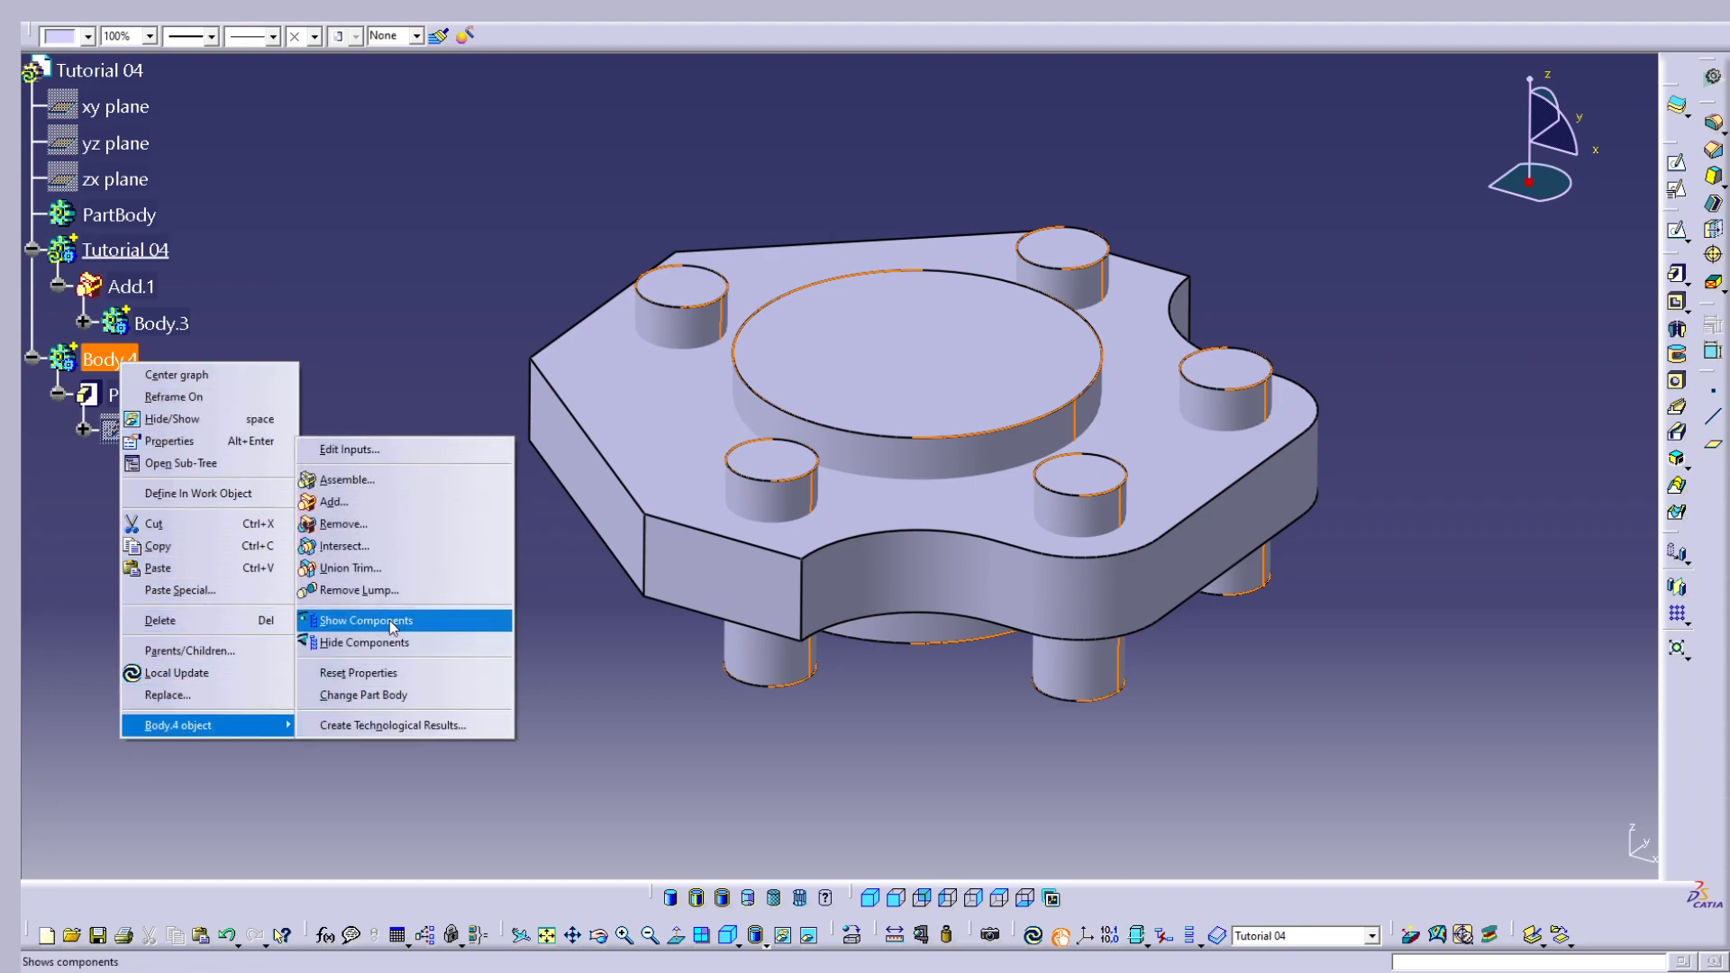
left_click(385, 528)
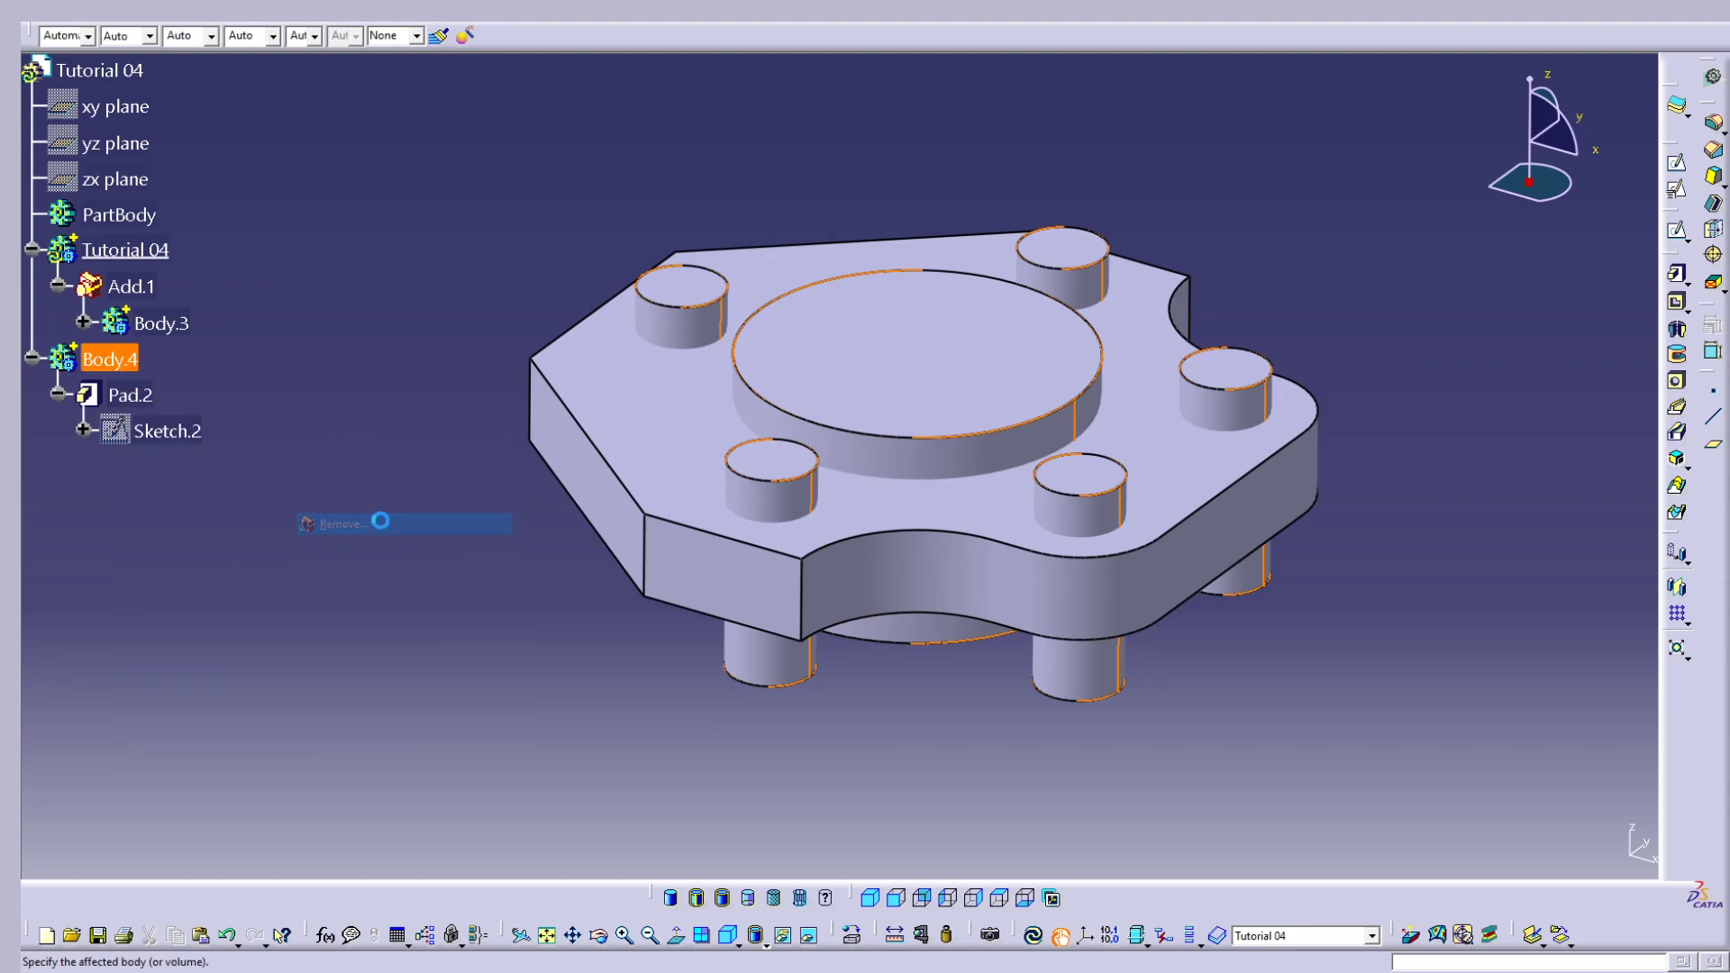
left_click(1466, 847)
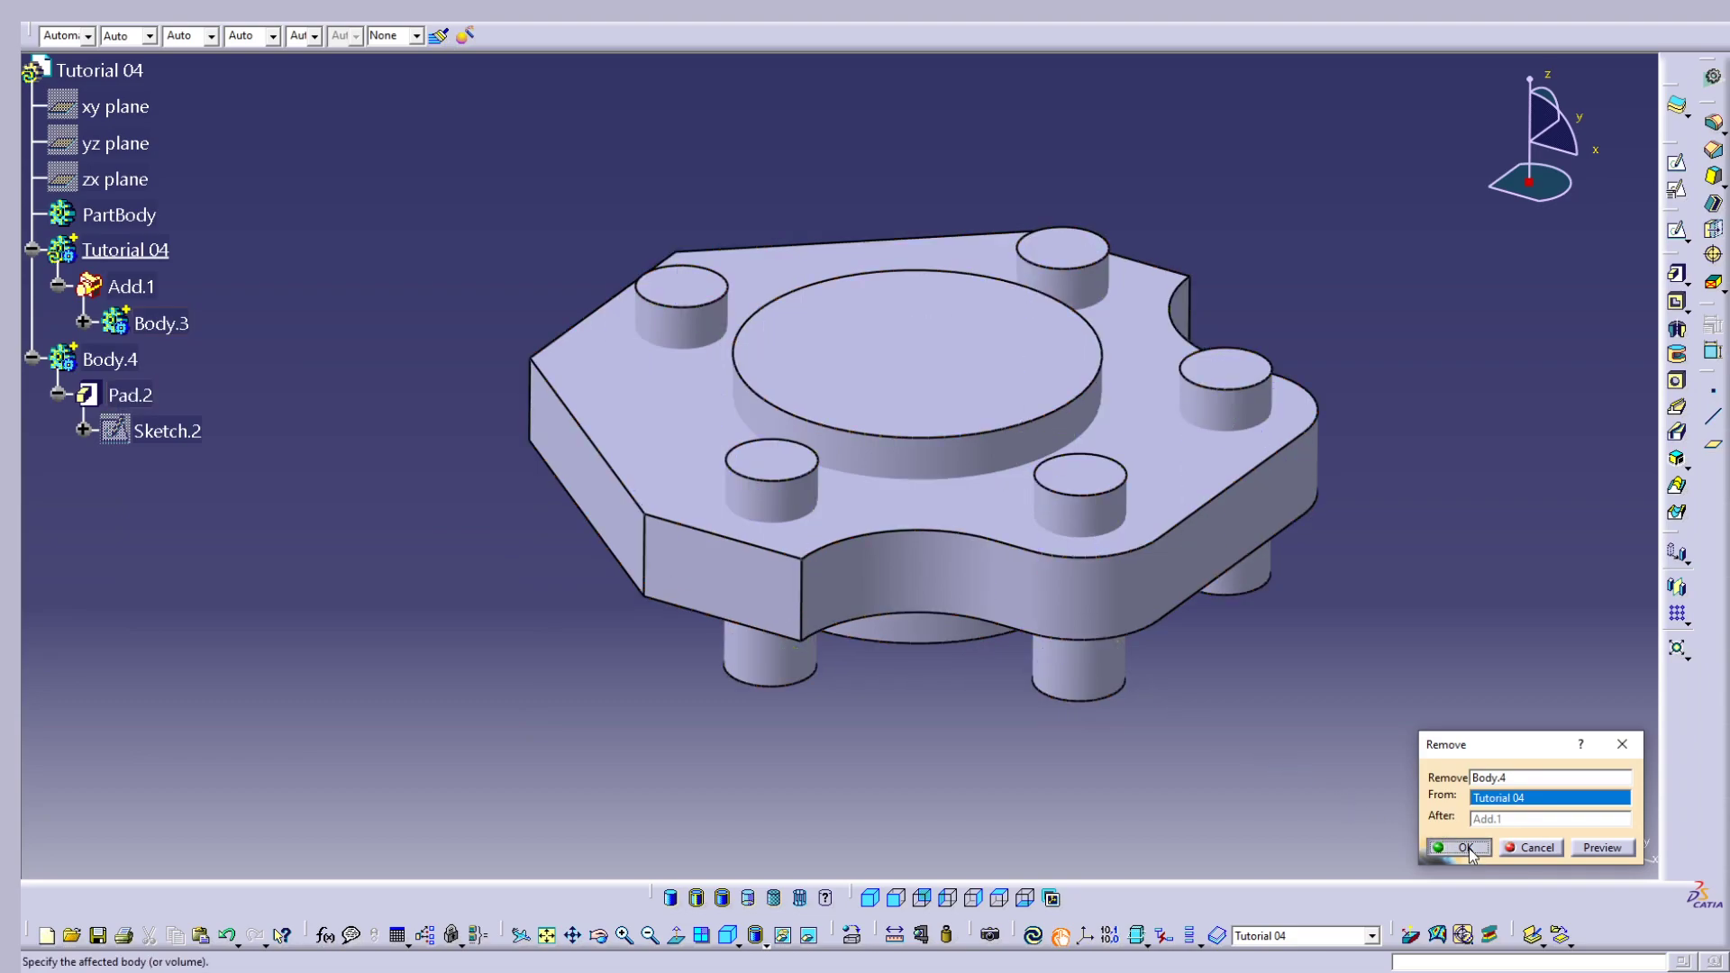
Step: Show the part in isometric view and color the Tutorial 04 body green
middle_click_drag(716, 444, 896, 533)
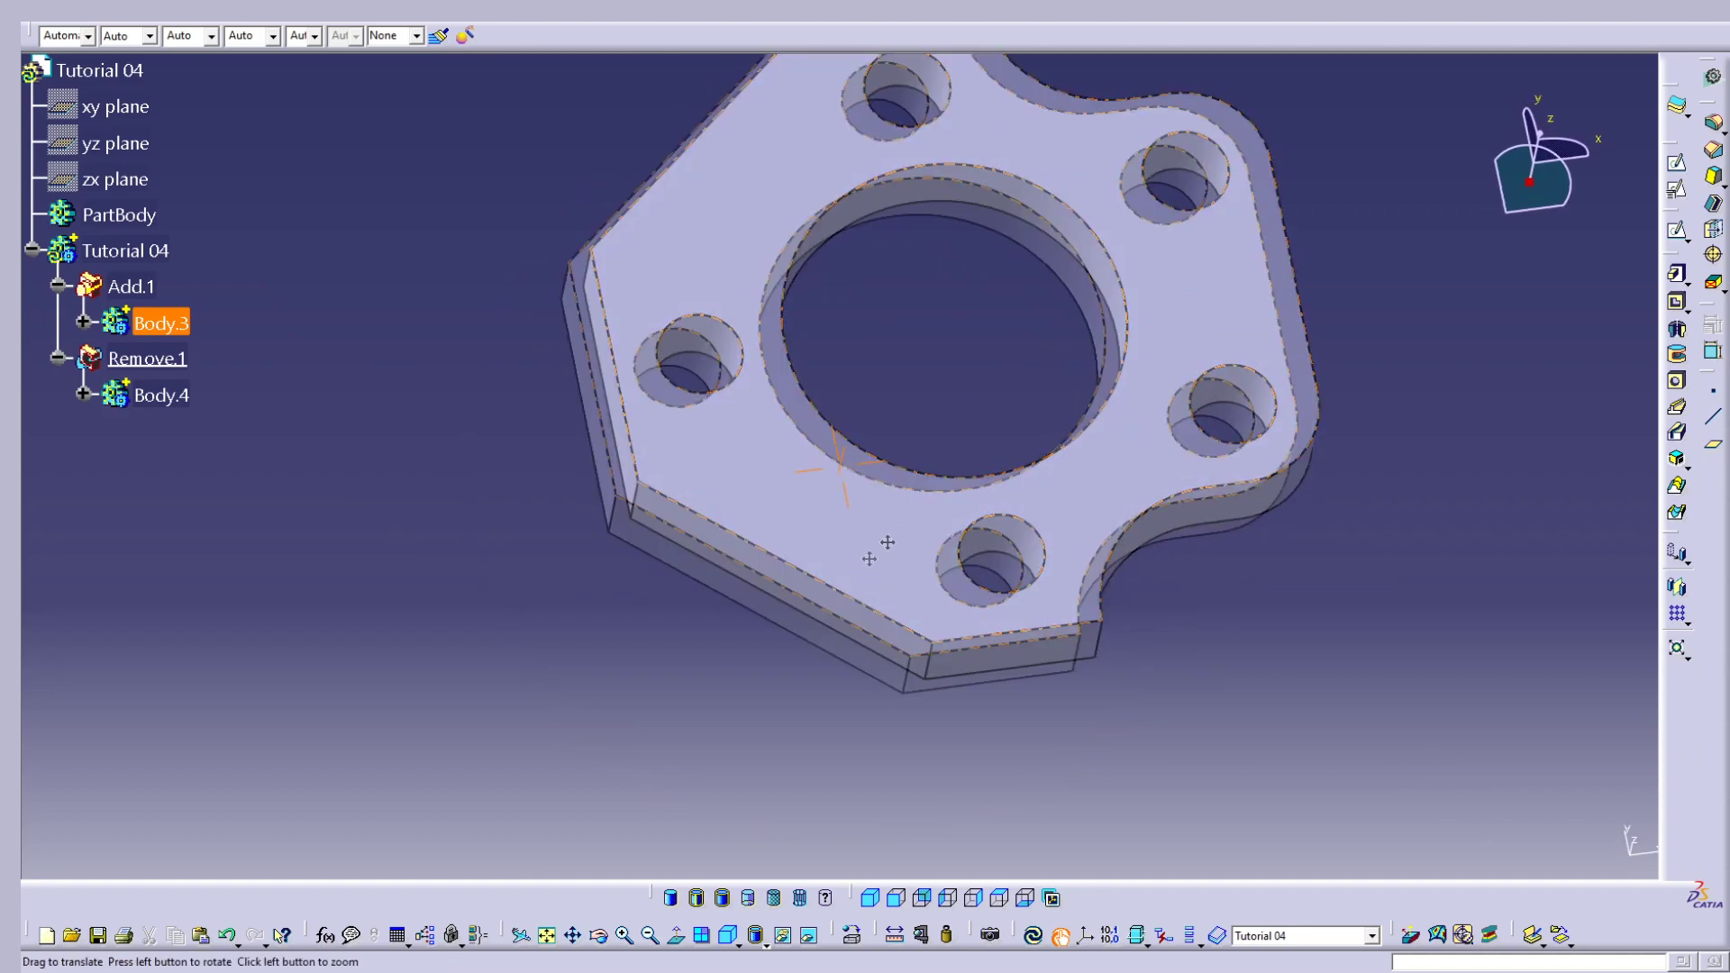
left_click(874, 900)
left_click(872, 899)
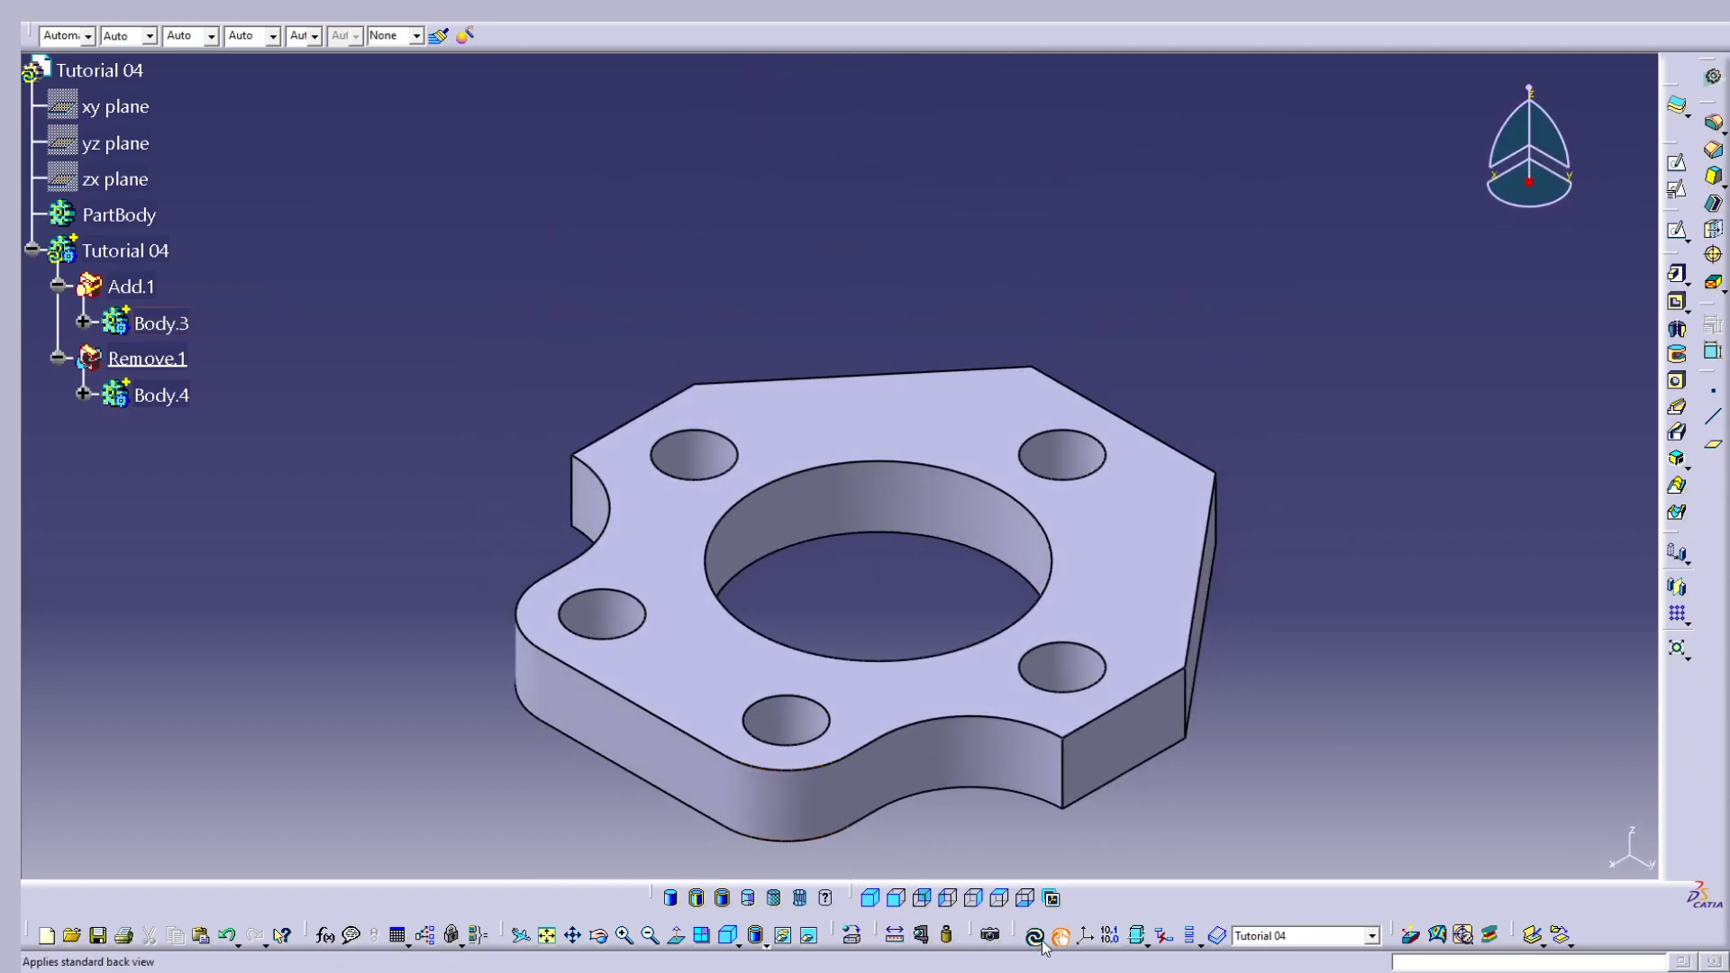
middle_click_drag(777, 484, 744, 366)
left_click(125, 251)
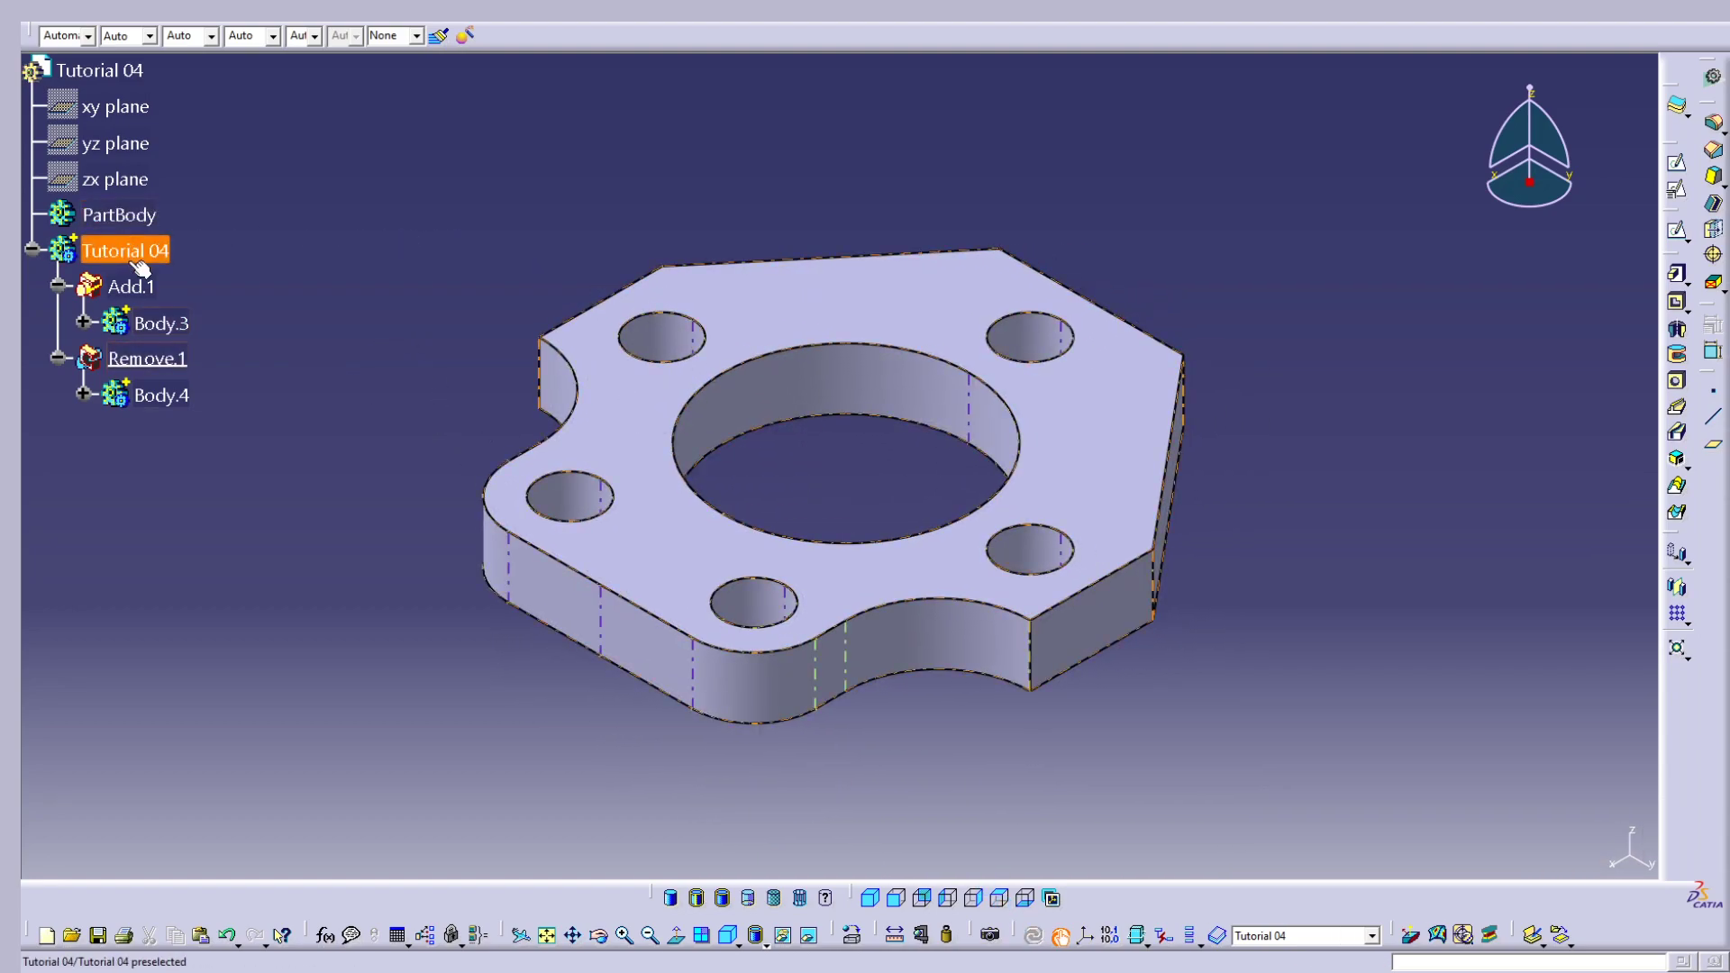
left_click(75, 35)
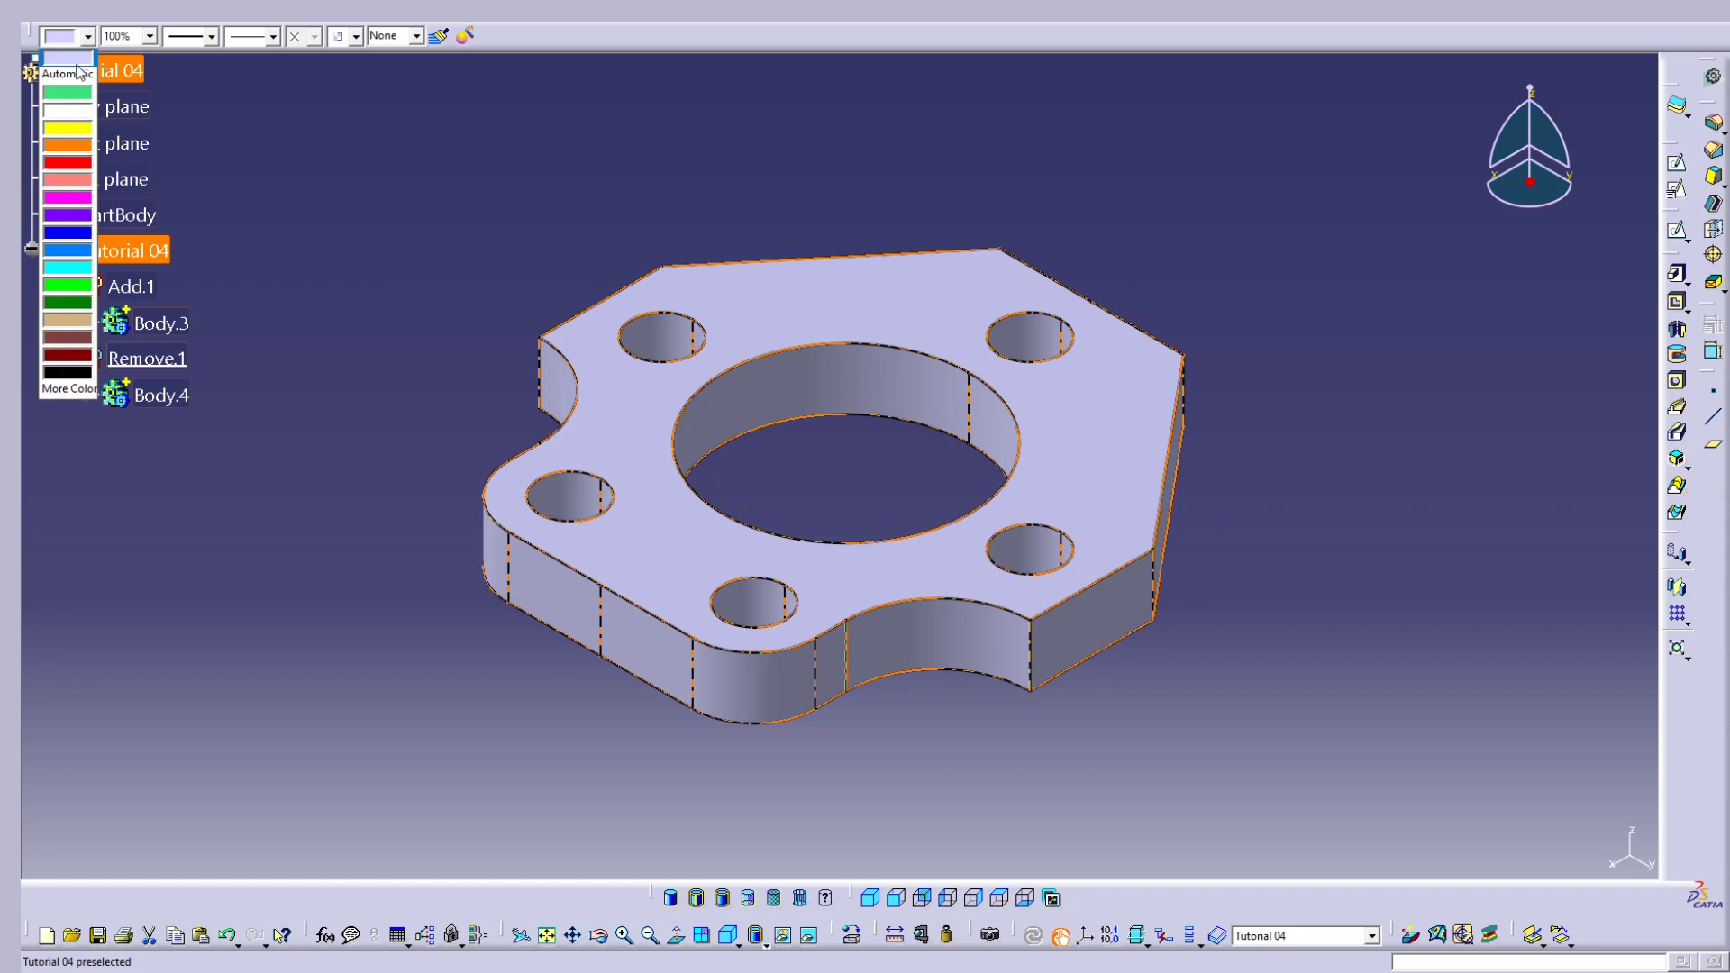
left_click(68, 99)
middle_click_drag(902, 407, 910, 482)
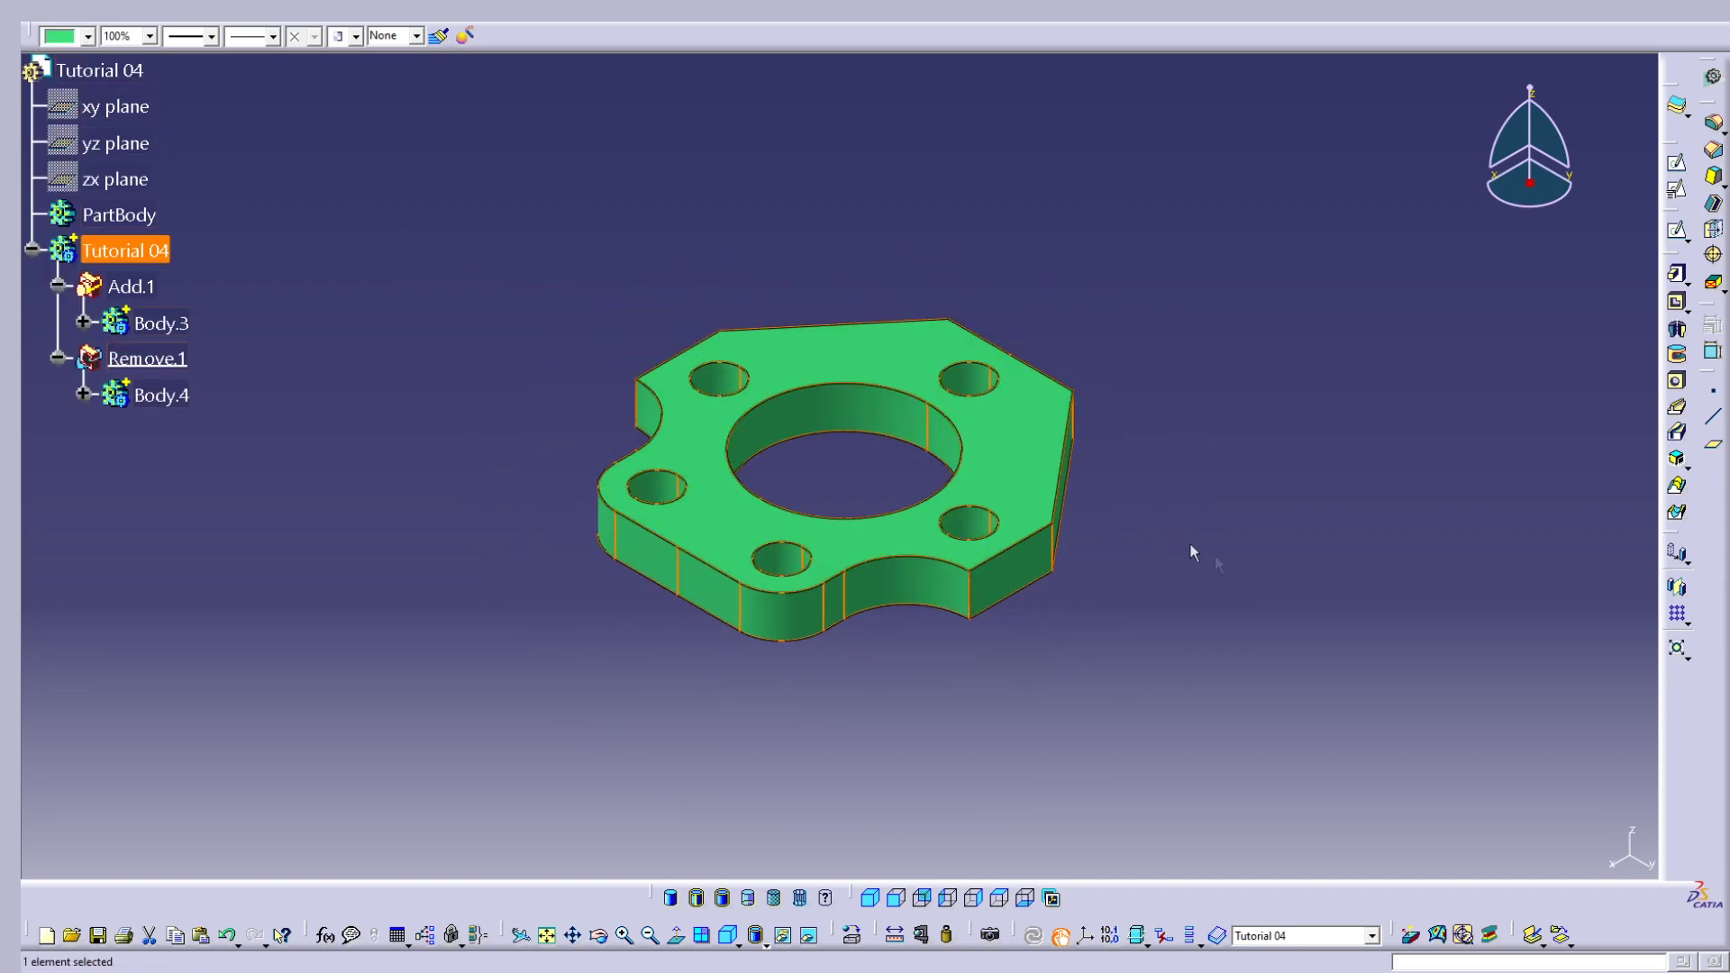
left_click(1157, 535)
middle_click_drag(1099, 538, 1118, 531)
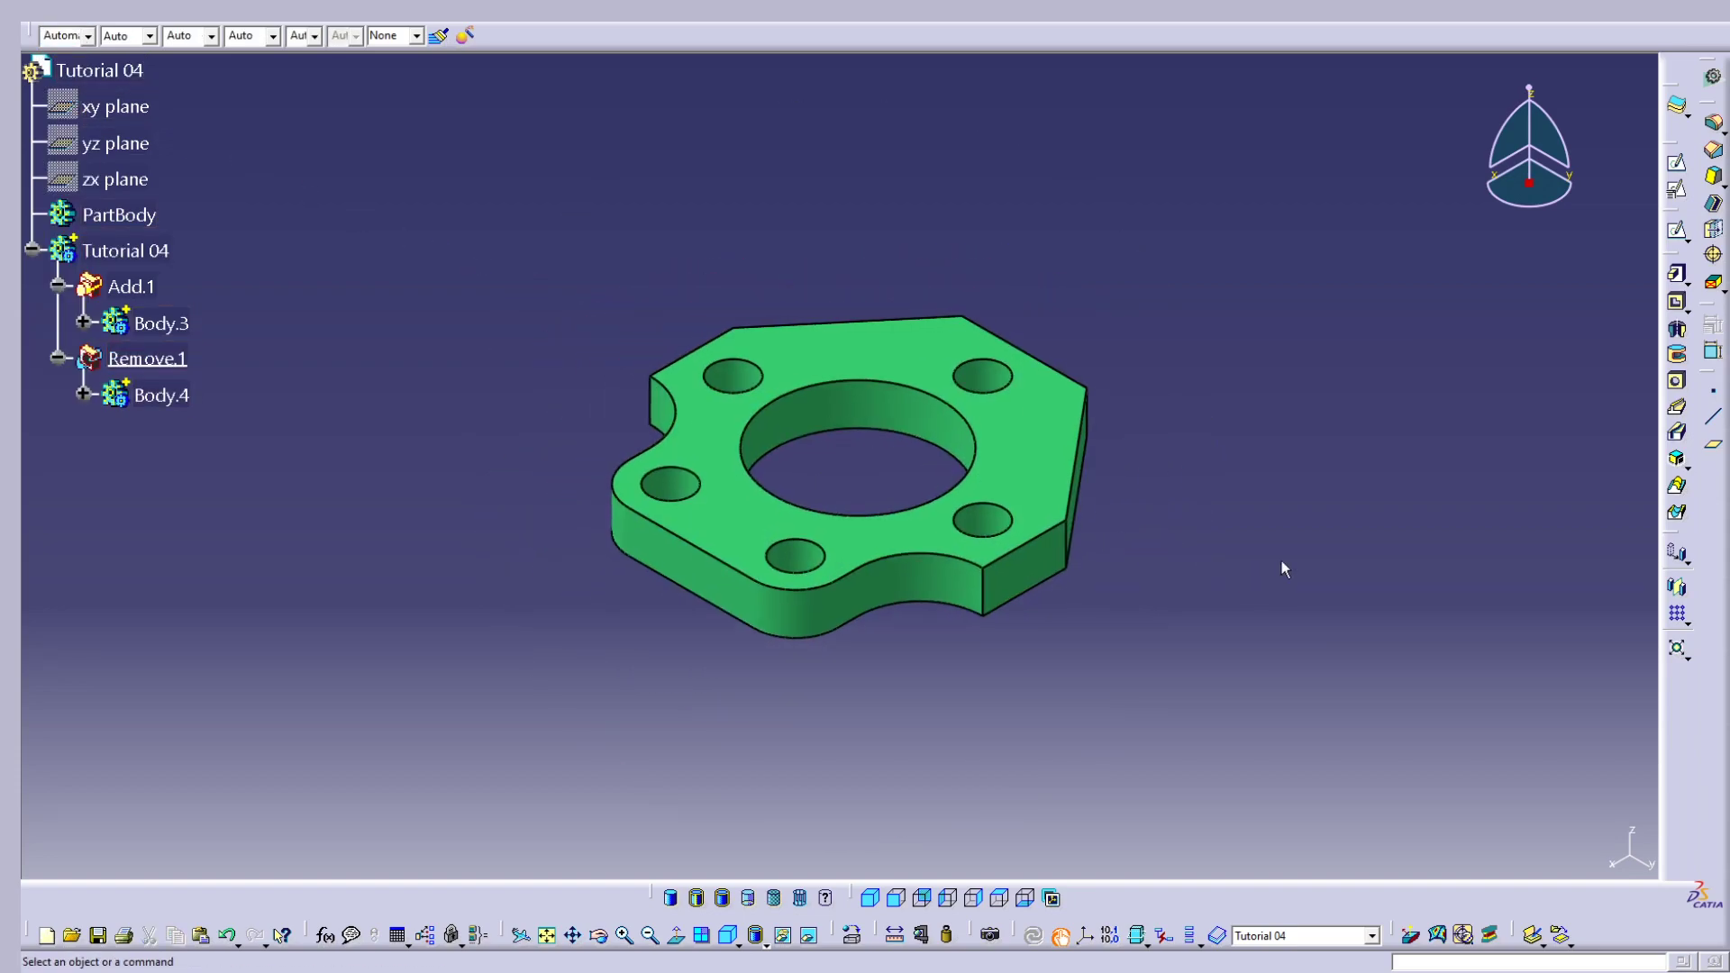